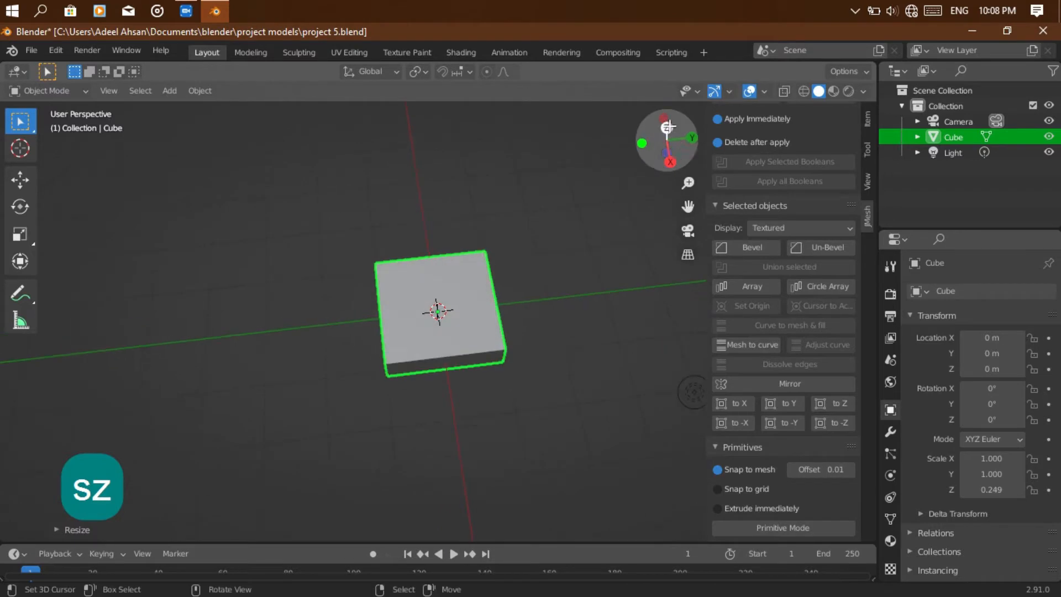
Enter JMesh primitive mode and draw an X-mirrored rectangle overlapping the -Y side corners of the cube in top view.
click(761, 528)
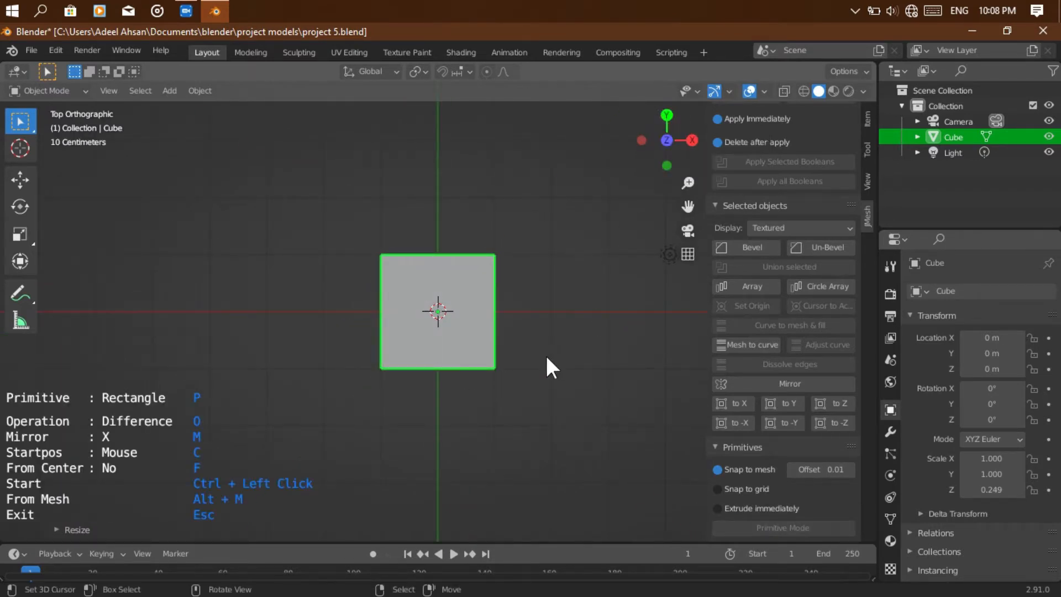
ctrl+click(375, 290)
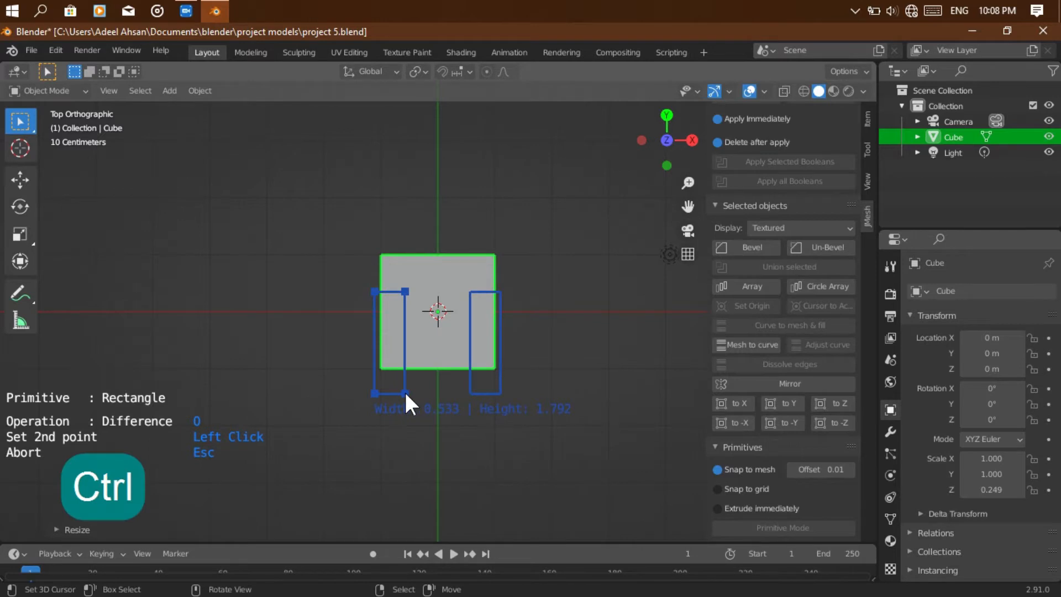
key(Escape)
ctrl+click(371, 301)
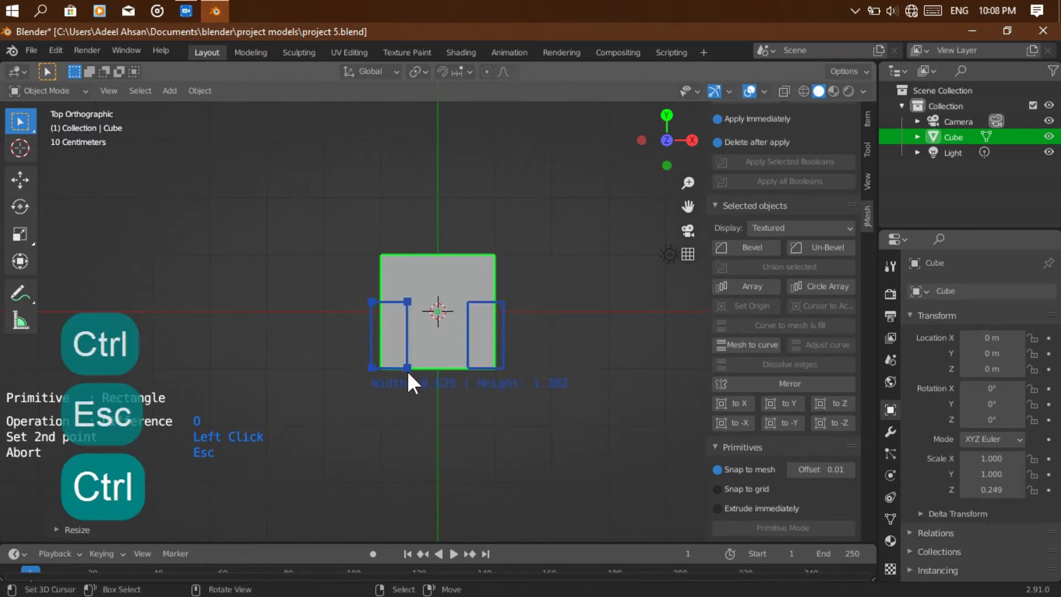
ctrl+click(410, 377)
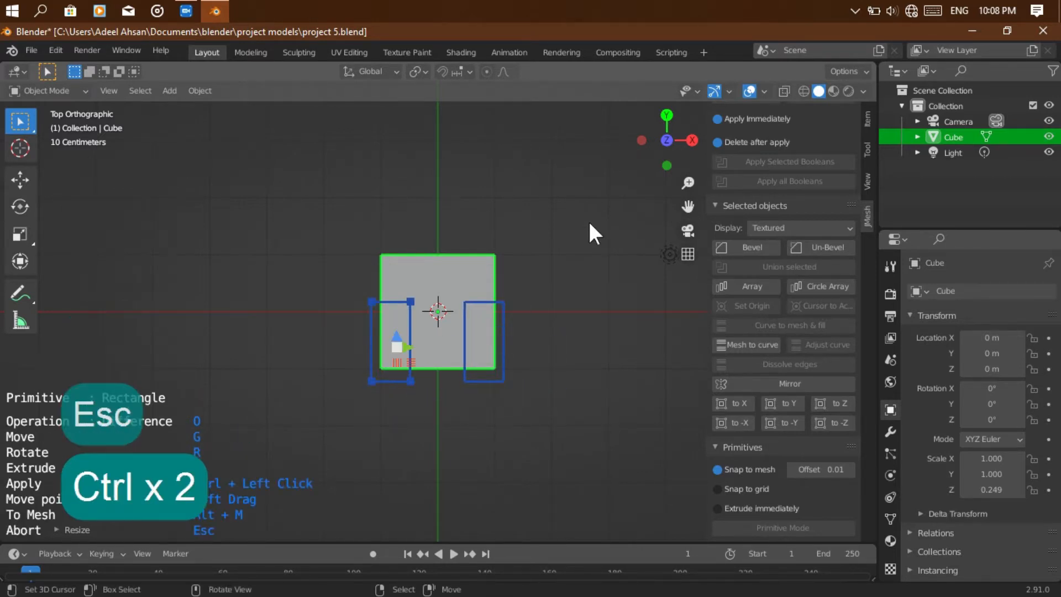
Extrude the mirrored rectangles in front view to about half the slab's thickness and create them as a cutter object.
click(667, 166)
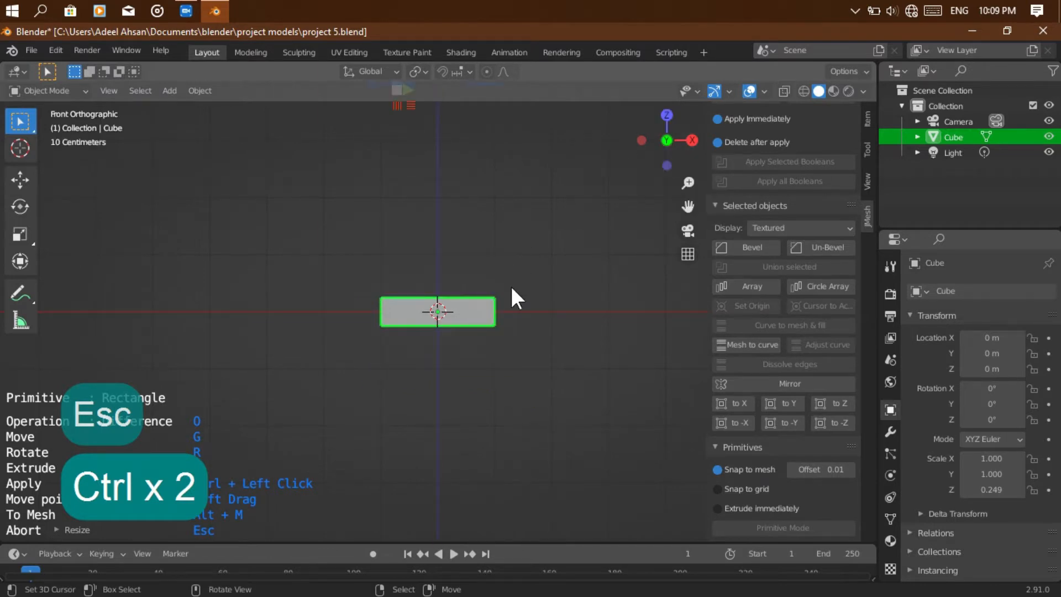
key(e)
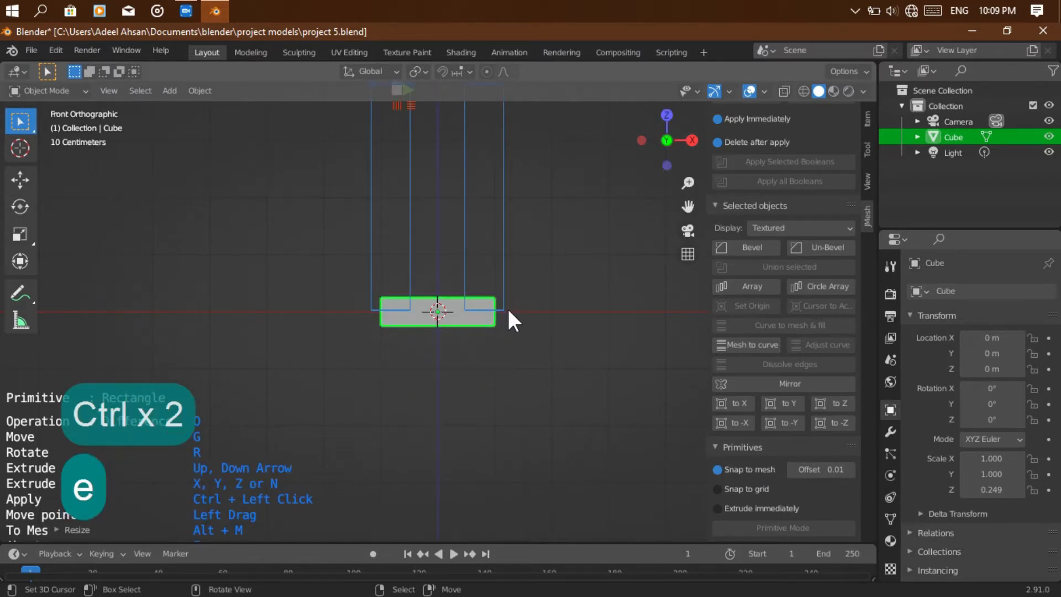
click(508, 311)
key(ctrl)
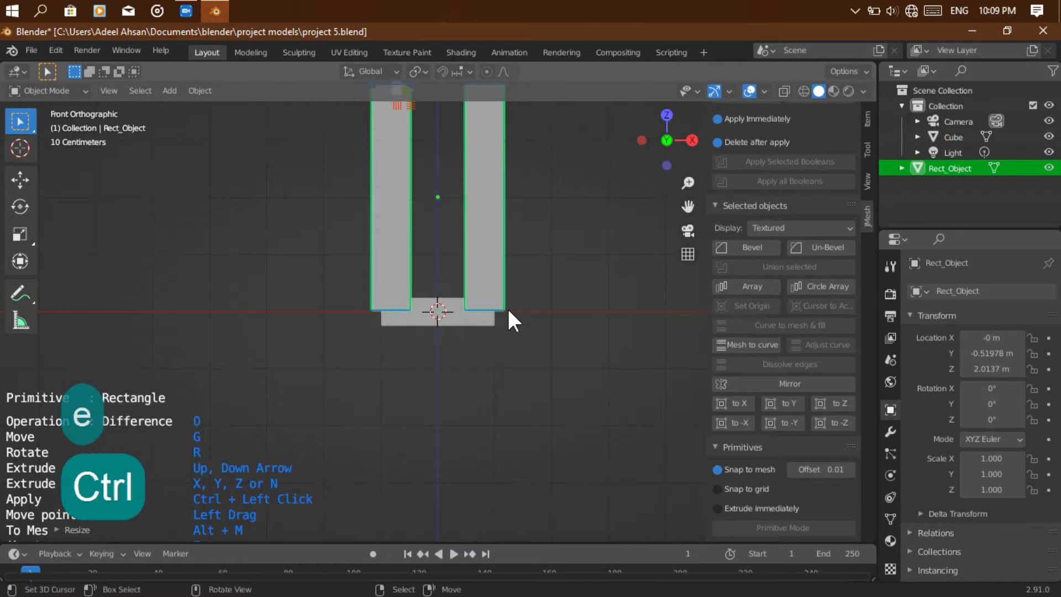
Set Cube as the boolean target, subtract the cutter object with Difference, and clear the leftover rectangle outline.
scroll(773, 146, up, 4)
click(815, 135)
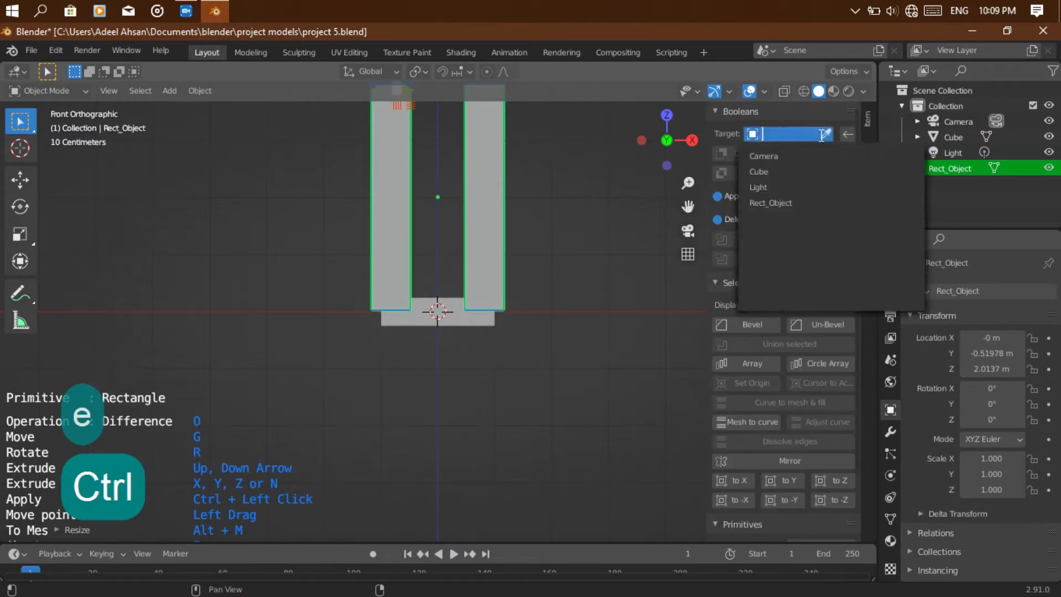
click(753, 172)
click(757, 153)
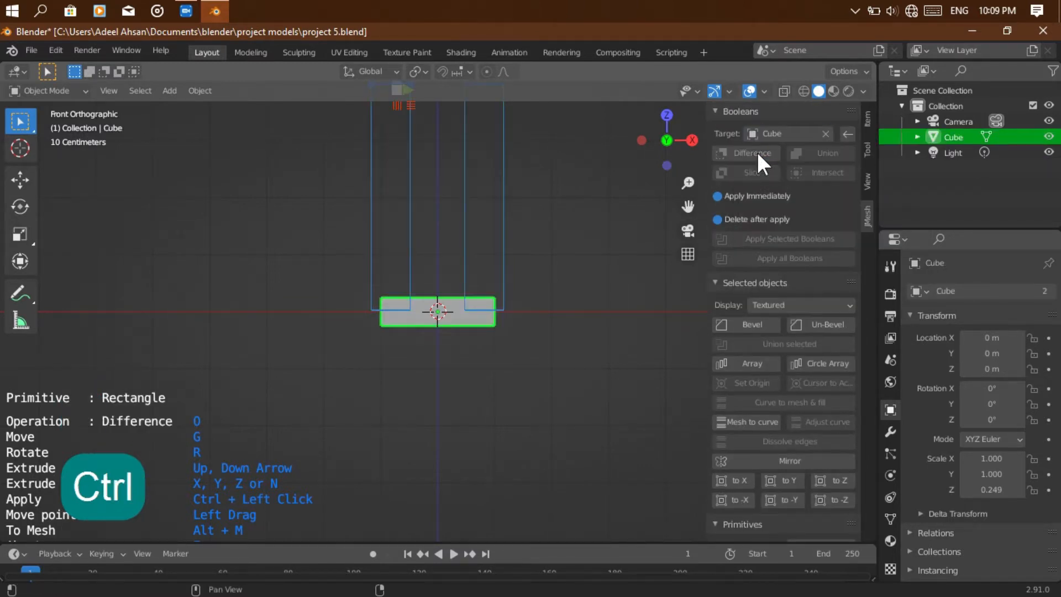
click(667, 115)
key(Escape)
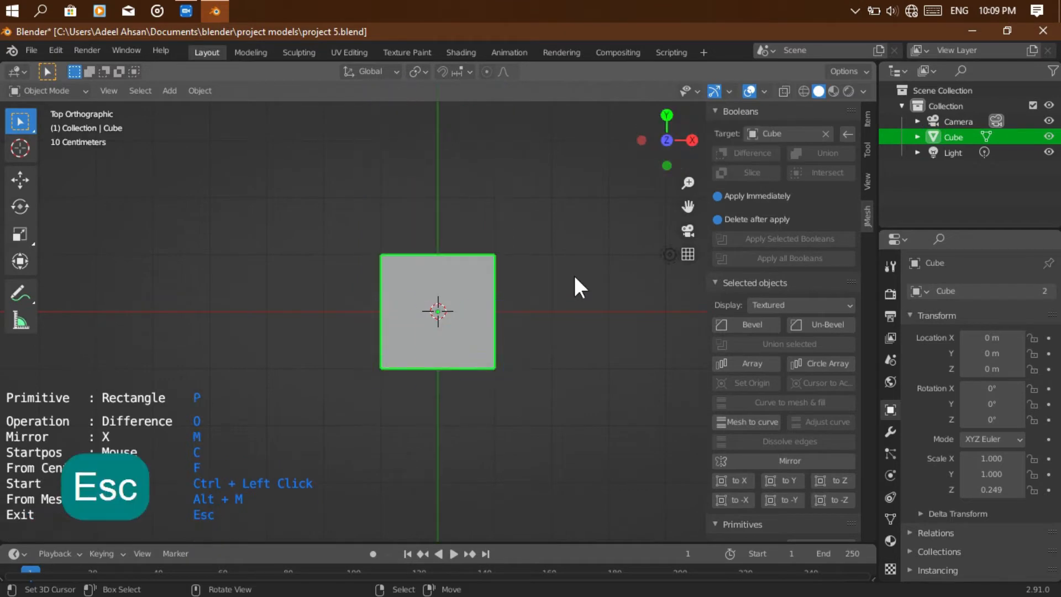
Draw a second X-mirrored rectangle, about 1.0 by 0.7, over the +Y corners of the slab in top view.
drag(657, 157, 668, 137)
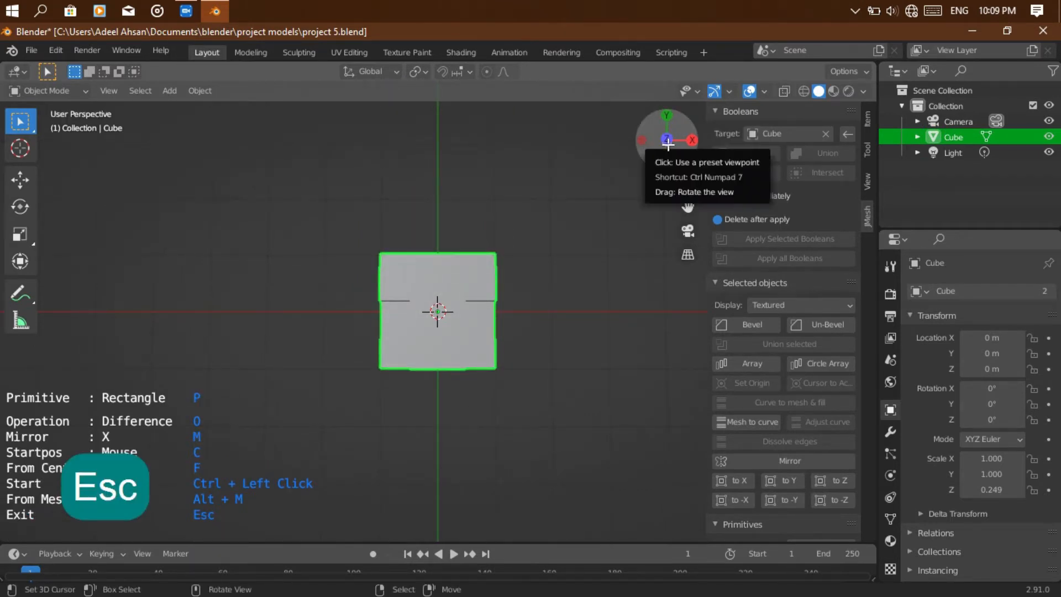
click(668, 137)
click(362, 236)
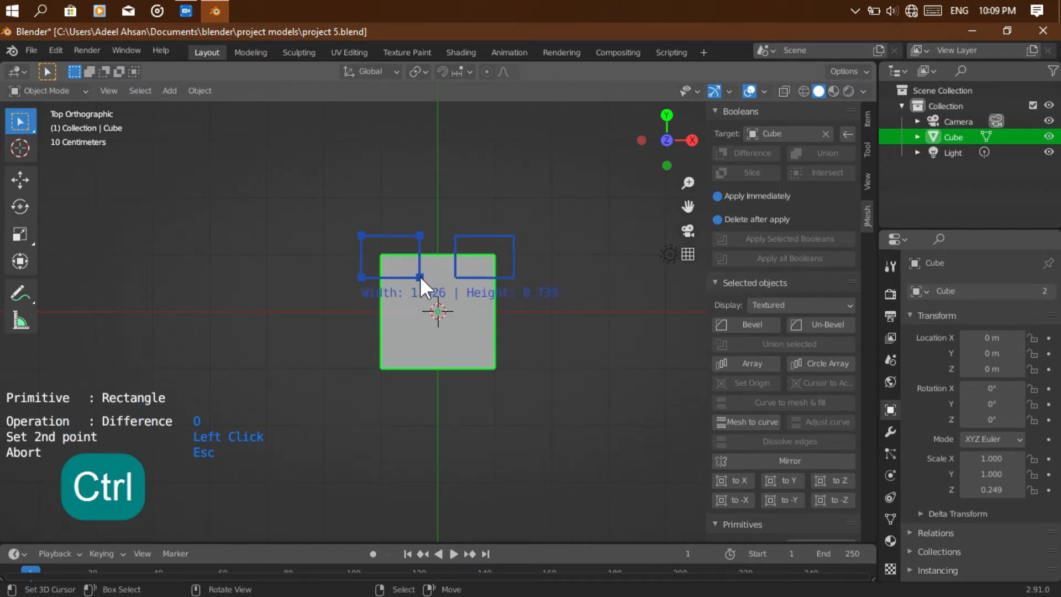
click(419, 276)
key(ctrl)
Extrude the second pair of rectangles to about half the slab's thickness, apply the difference cut, and leave primitive mode.
click(667, 166)
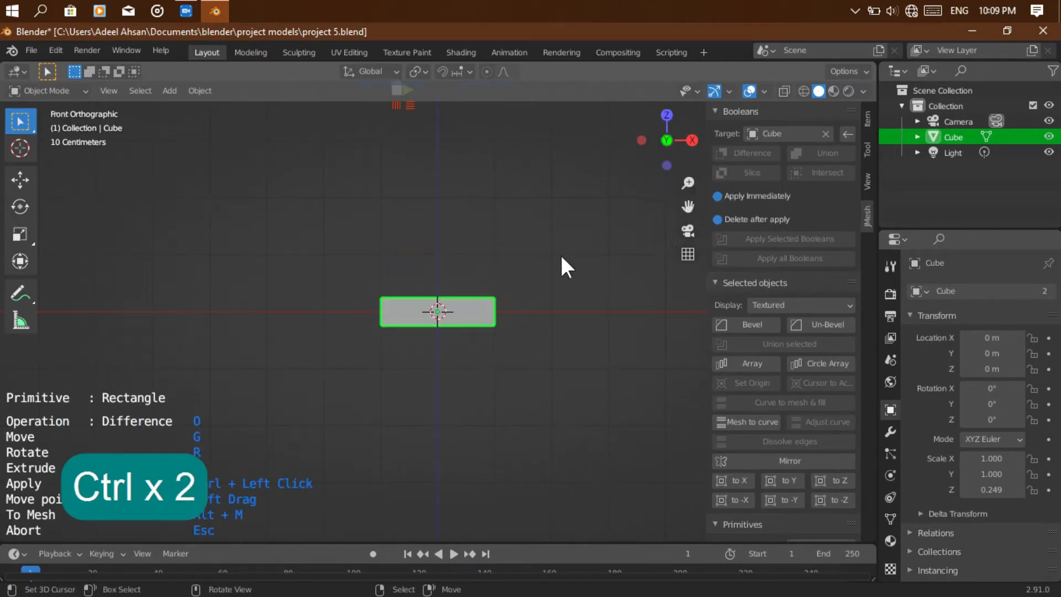
key(e)
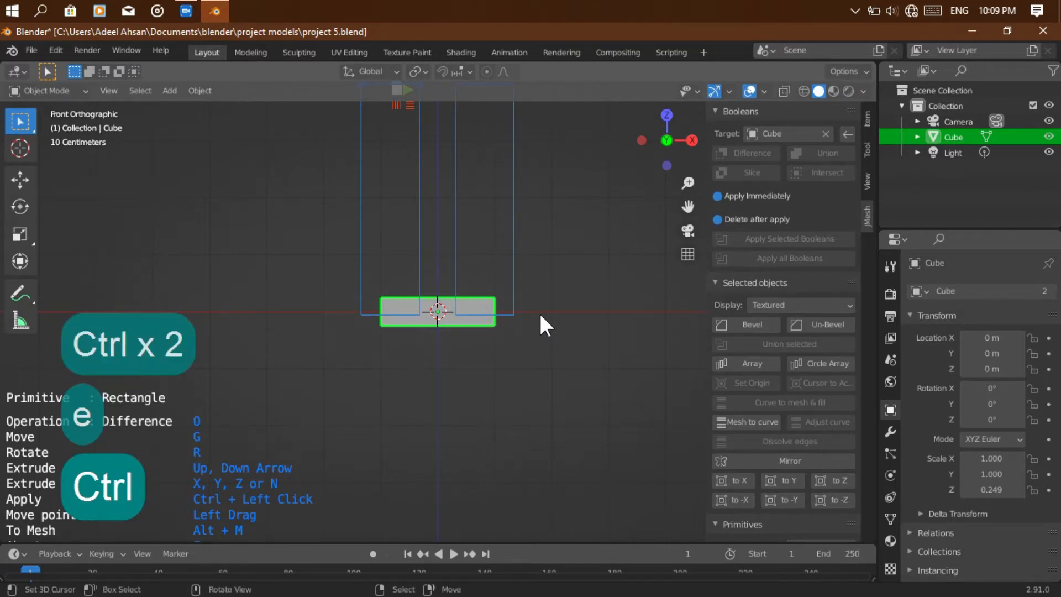
drag(647, 152, 772, 190)
key(Escape)
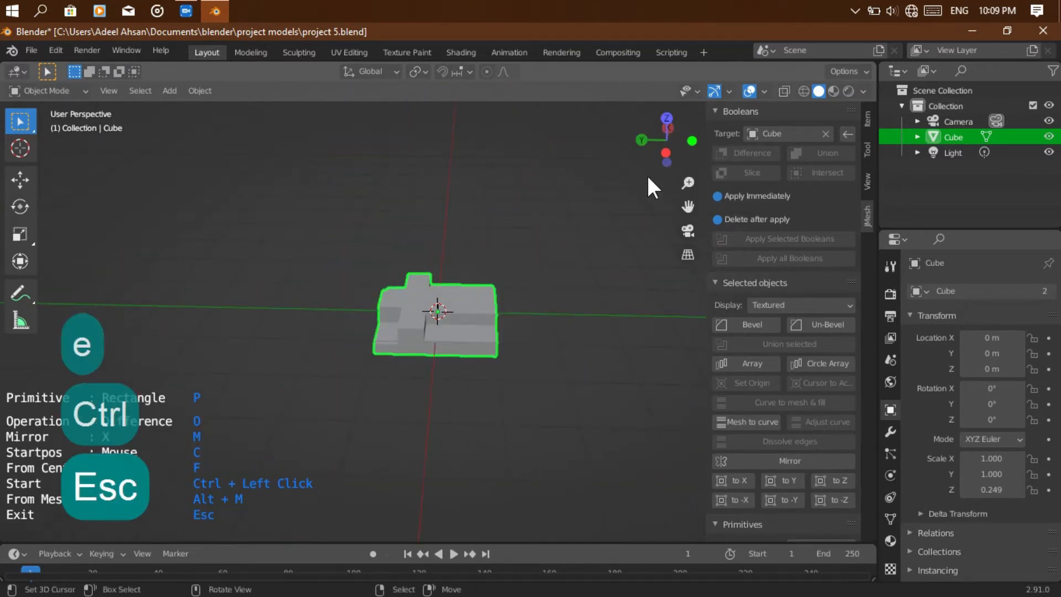
Put the stepped slab into Edit Mode with edge selection.
drag(658, 157, 467, 336)
key(Tab)
key(Escape)
key(2)
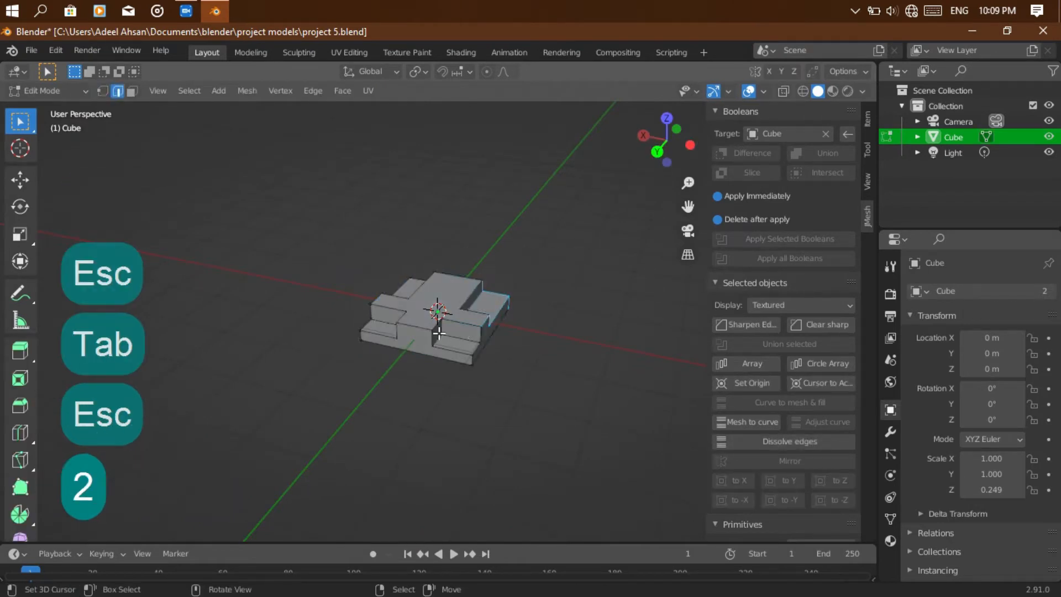
Try a multi-segment bevel about 0.24 m wide on the top edge of the short +Y block.
scroll(425, 330, up, 5)
key(ctrl+b)
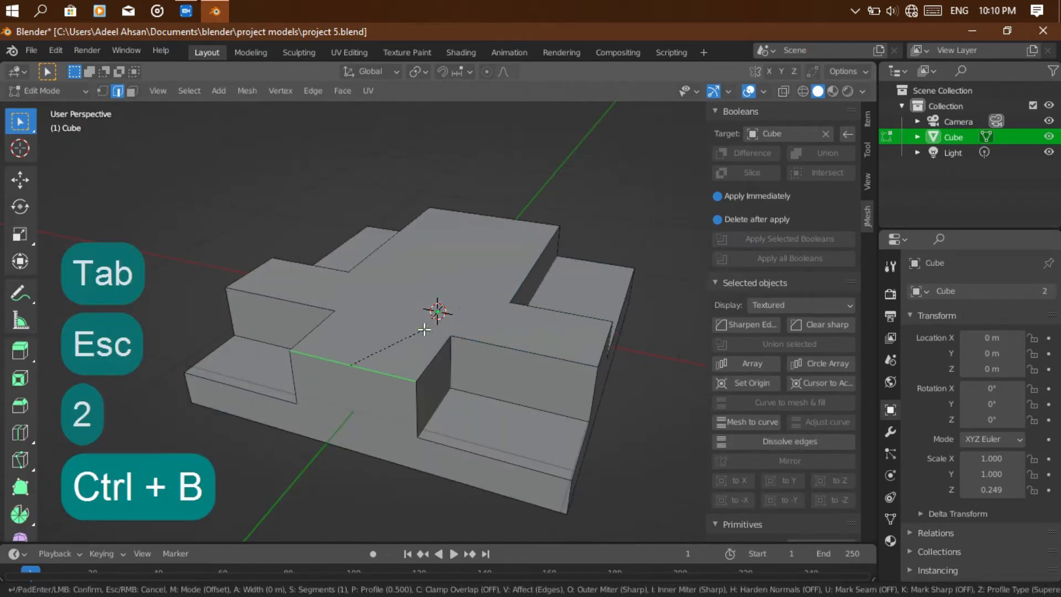
scroll(462, 305, up, 11)
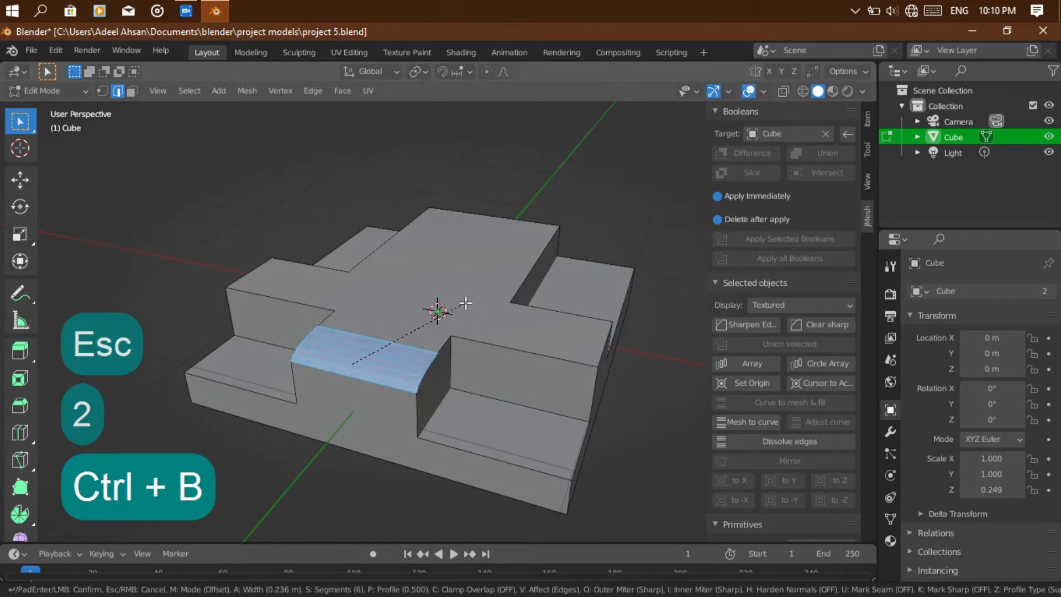
click(465, 303)
drag(667, 159, 618, 150)
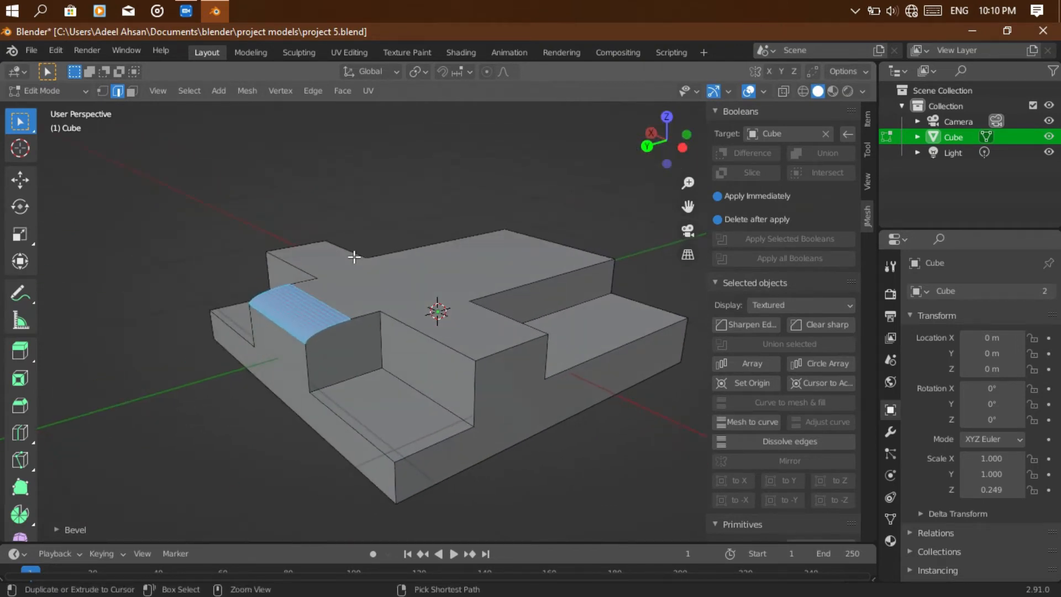
key(ctrl+z)
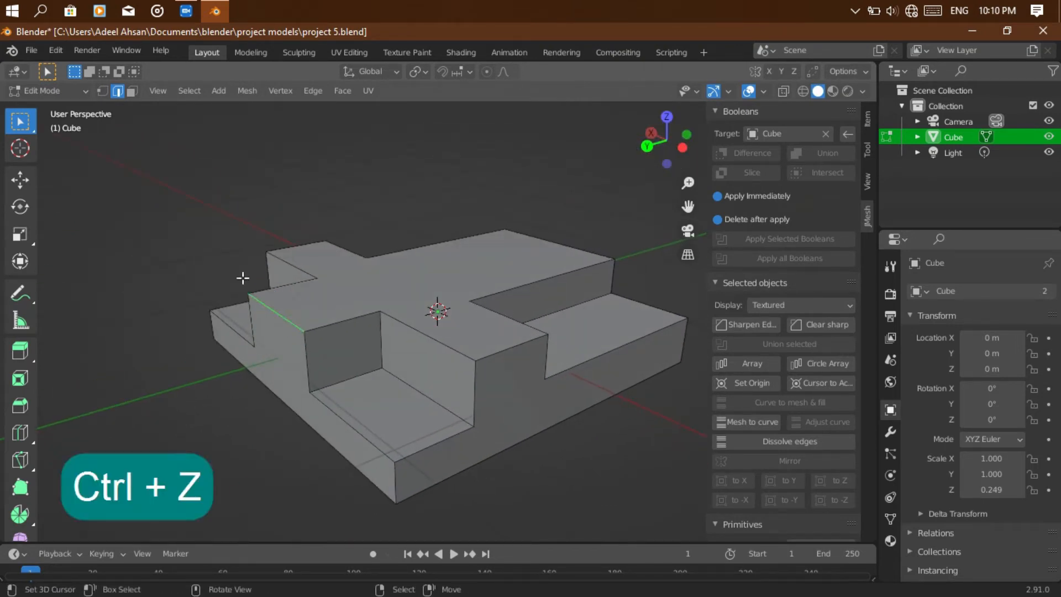
key(ctrl+z)
Bevel the top edge of the short +Y block about 0.73 m wide with 43 segments.
click(293, 325)
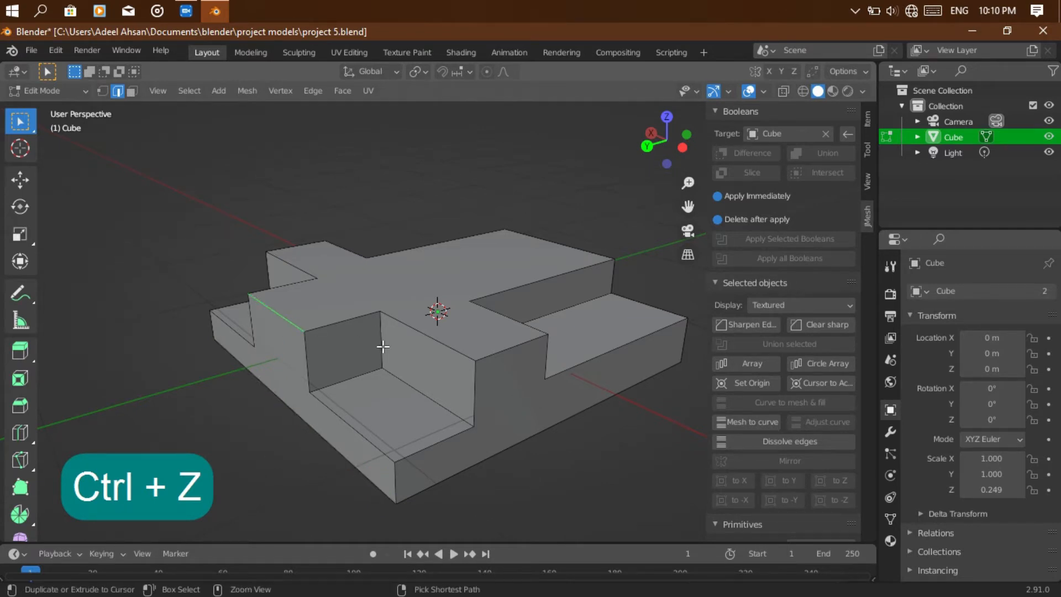
key(ctrl+b)
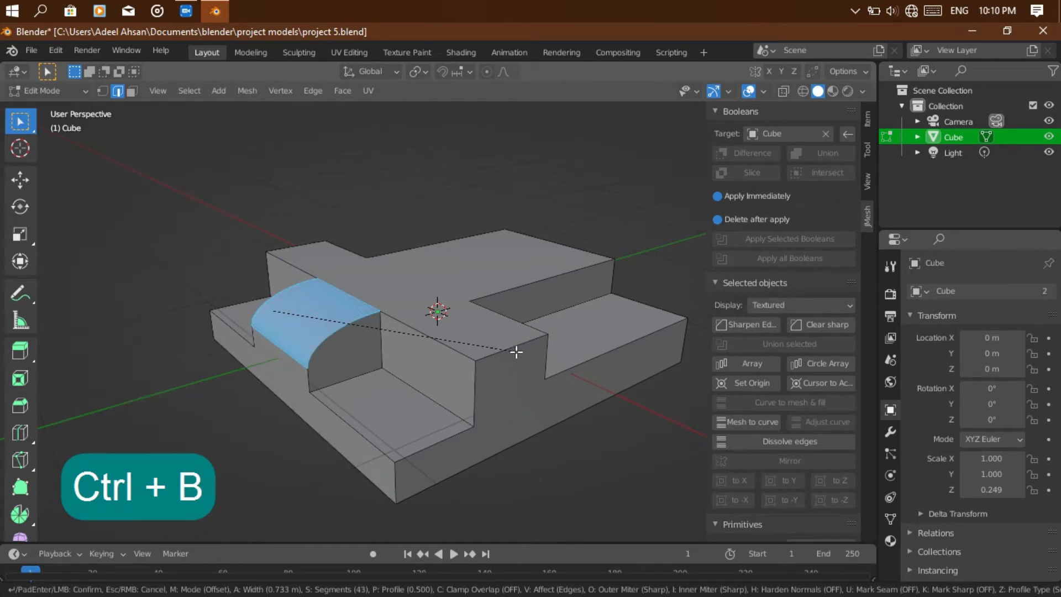
click(517, 352)
click(584, 228)
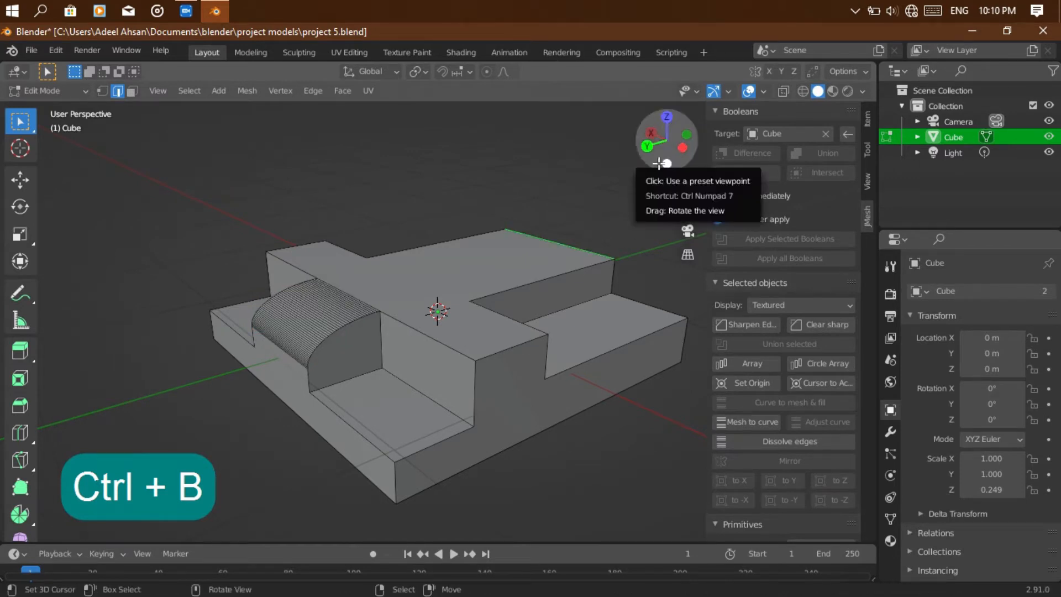
Inset the large stepped end face opposite the rounded block and extrude the inner face inward to hollow the body.
drag(660, 159, 774, 143)
drag(667, 141, 641, 225)
key(3)
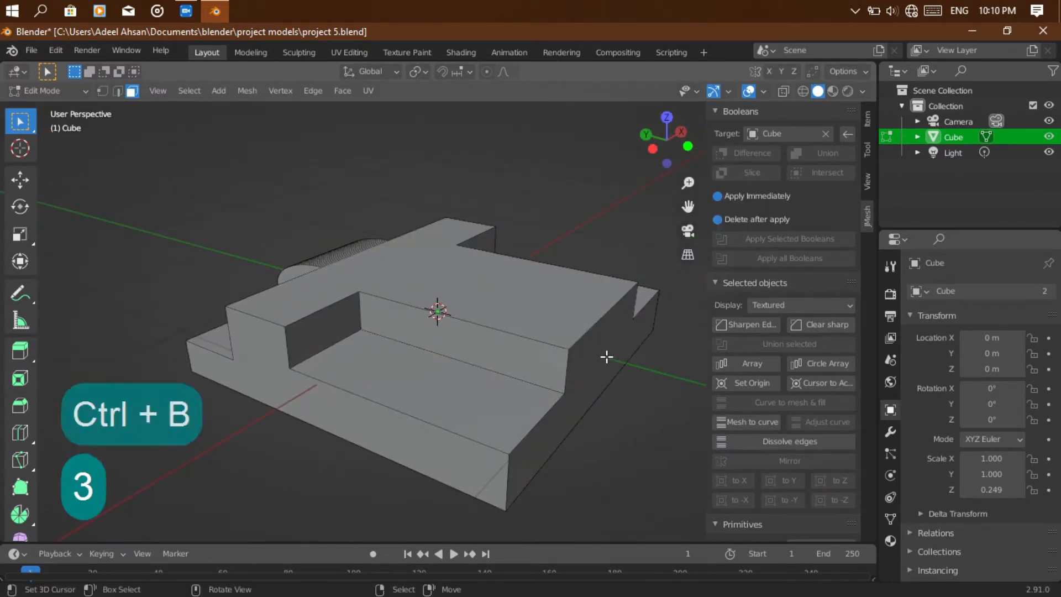
click(609, 357)
drag(676, 157, 646, 387)
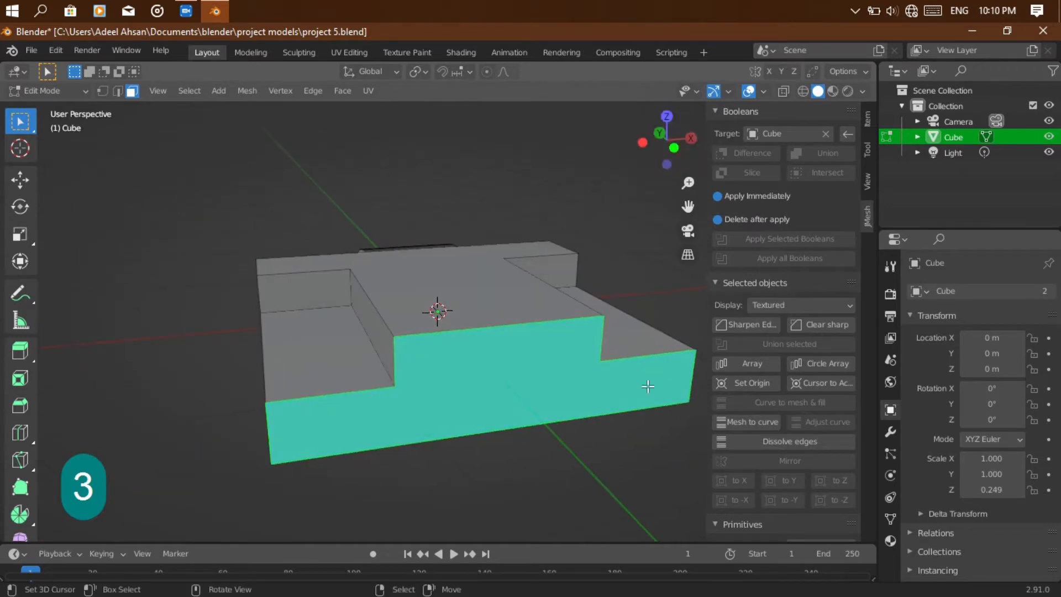
key(i)
click(634, 425)
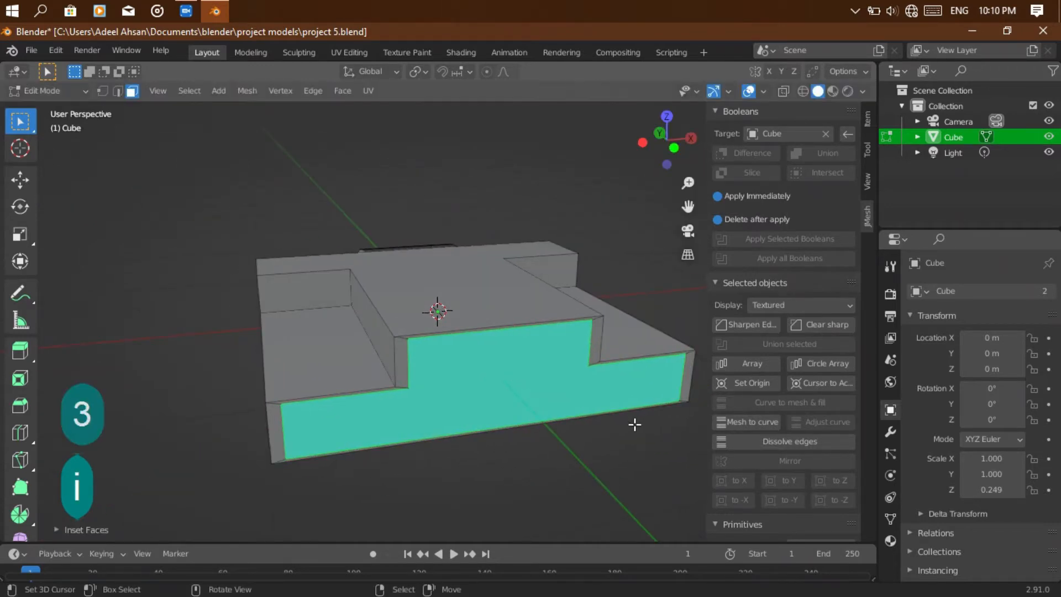
key(e)
click(585, 367)
click(634, 238)
Bevel the outer top edges of both side arms together, about 0.385 m wide with one segment.
drag(666, 148, 671, 146)
key(2)
middle_drag(553, 409, 308, 301)
shift+click(275, 403)
key(ctrl+b)
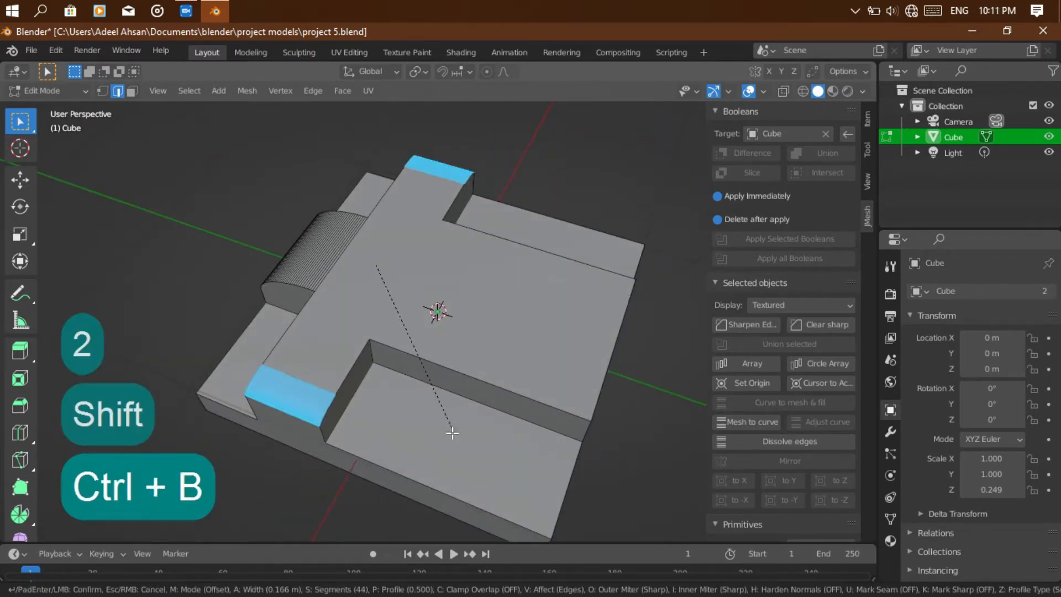
scroll(465, 456, up, 8)
scroll(465, 456, up, 20)
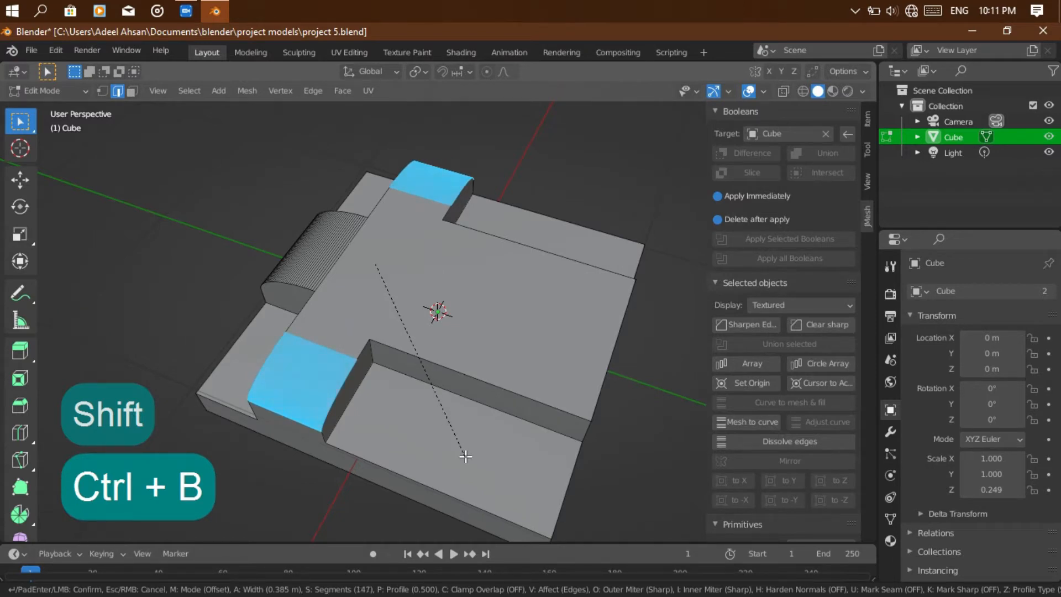
scroll(465, 457, down, 20)
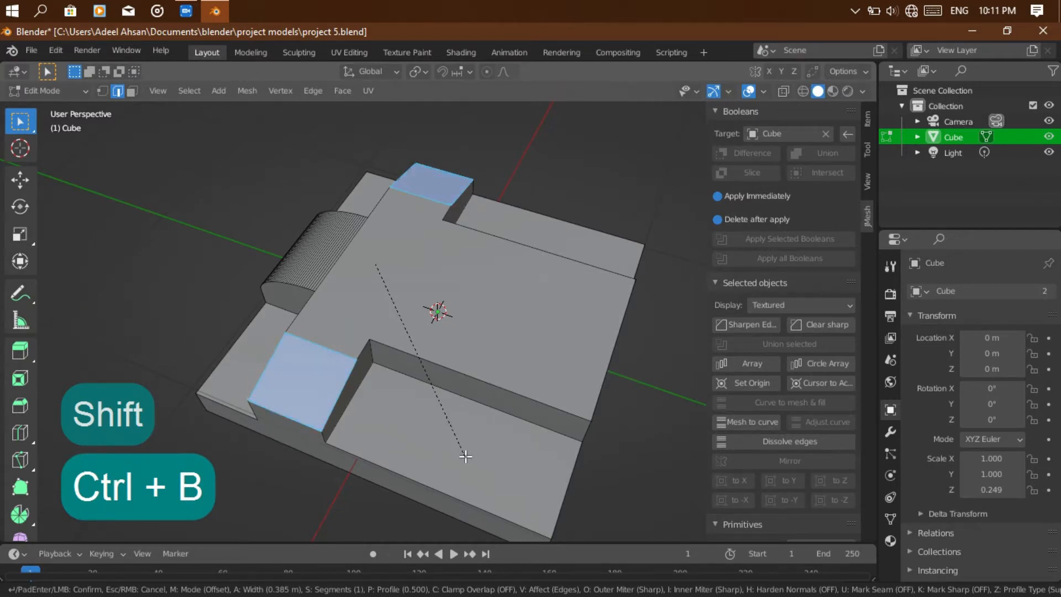
click(466, 457)
right_click(615, 199)
Return to Object Mode and add a JMesh bevel to the whole body with 3 segments and 0.007 m width.
mouse_move(661, 154)
mouse_down()
mouse_move(602, 100)
mouse_move(547, 75)
mouse_move(539, 166)
mouse_move(668, 140)
mouse_up()
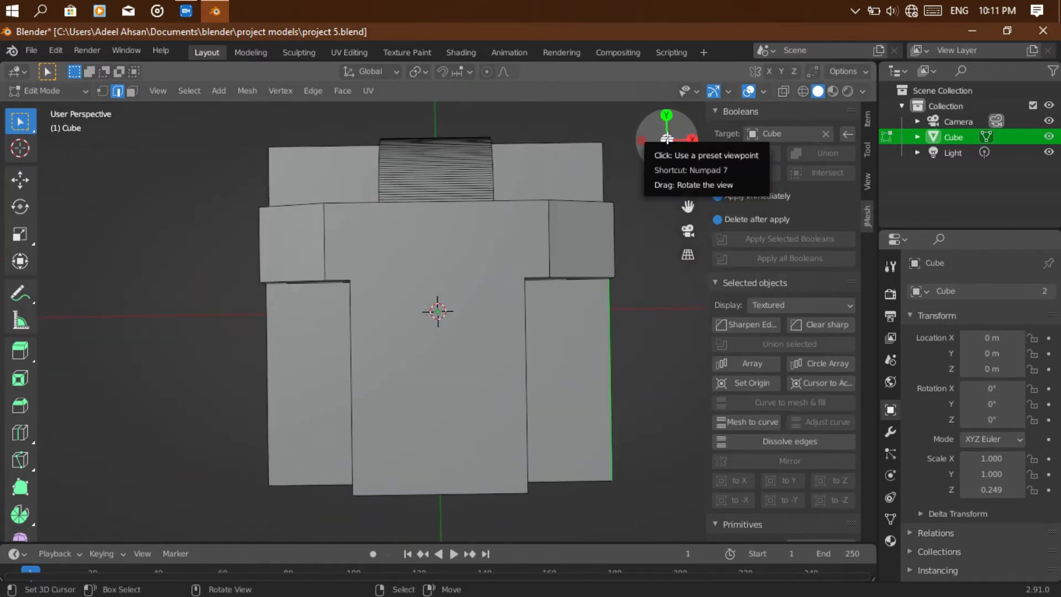
key(Tab)
click(745, 324)
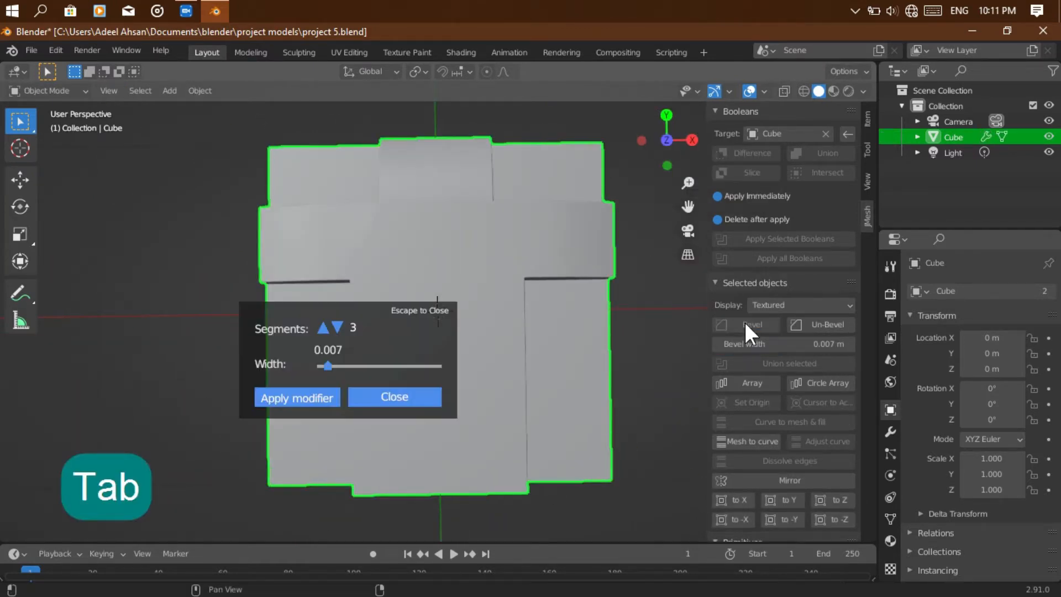
click(420, 398)
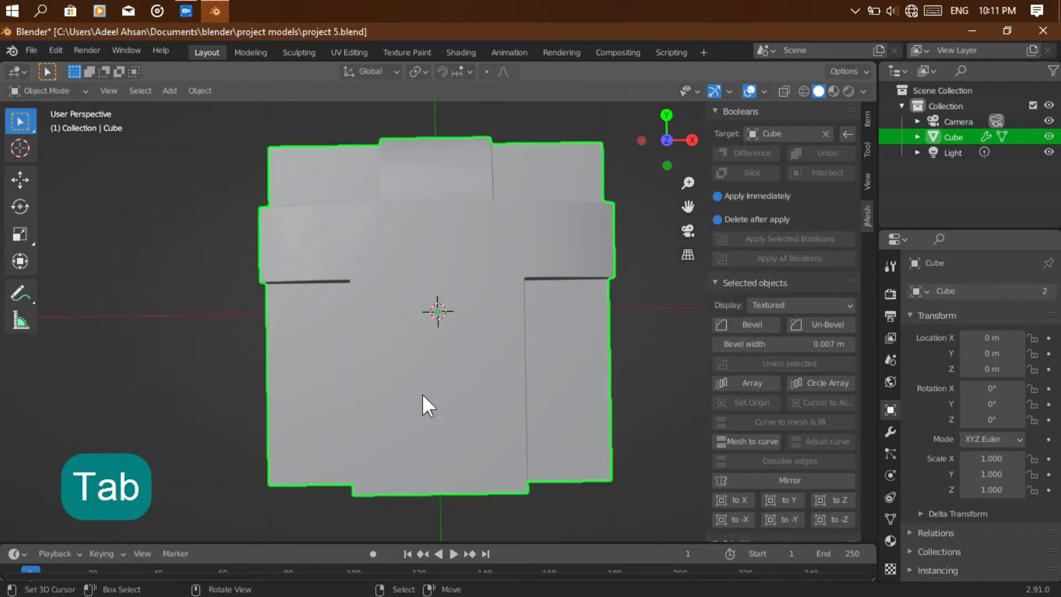
Try to bevel the long top edge of the raised centre section with one segment, and undo each attempt.
drag(650, 153, 638, 161)
key(Tab)
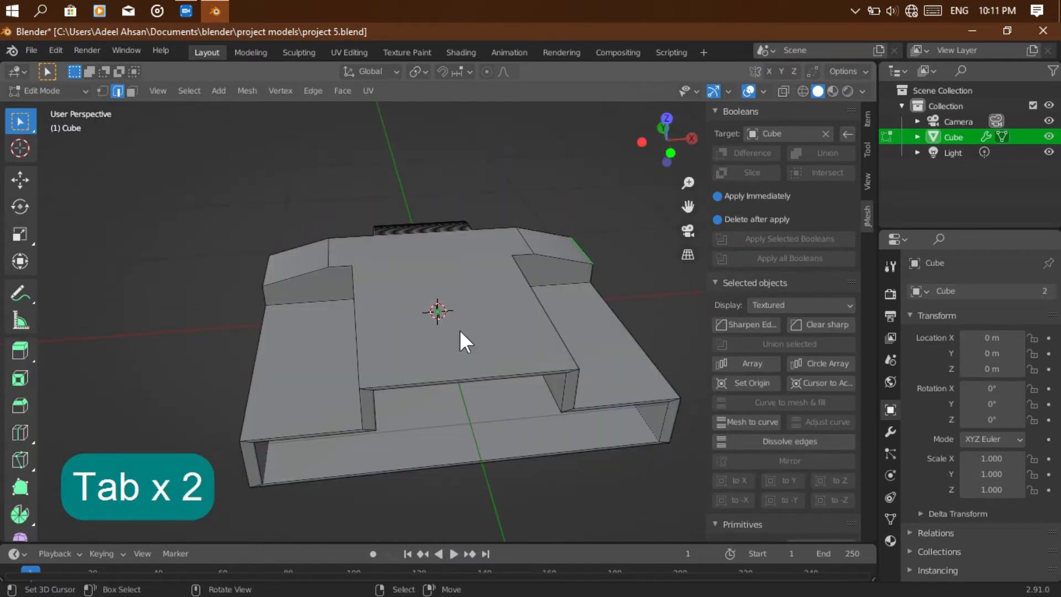
click(355, 322)
key(ctrl+b)
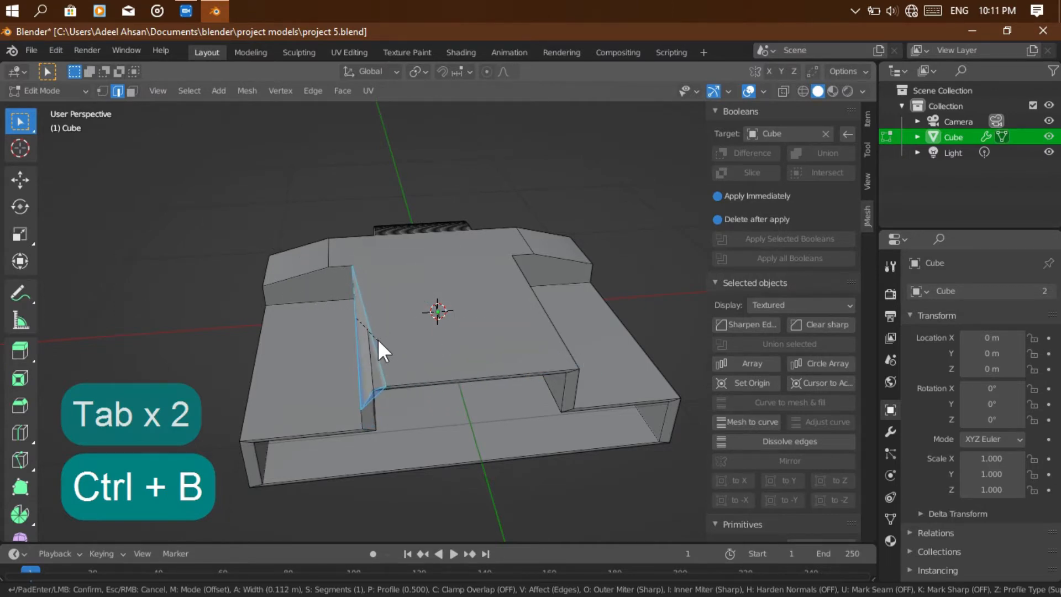
click(377, 339)
key(ctrl+z)
key(ctrl+b)
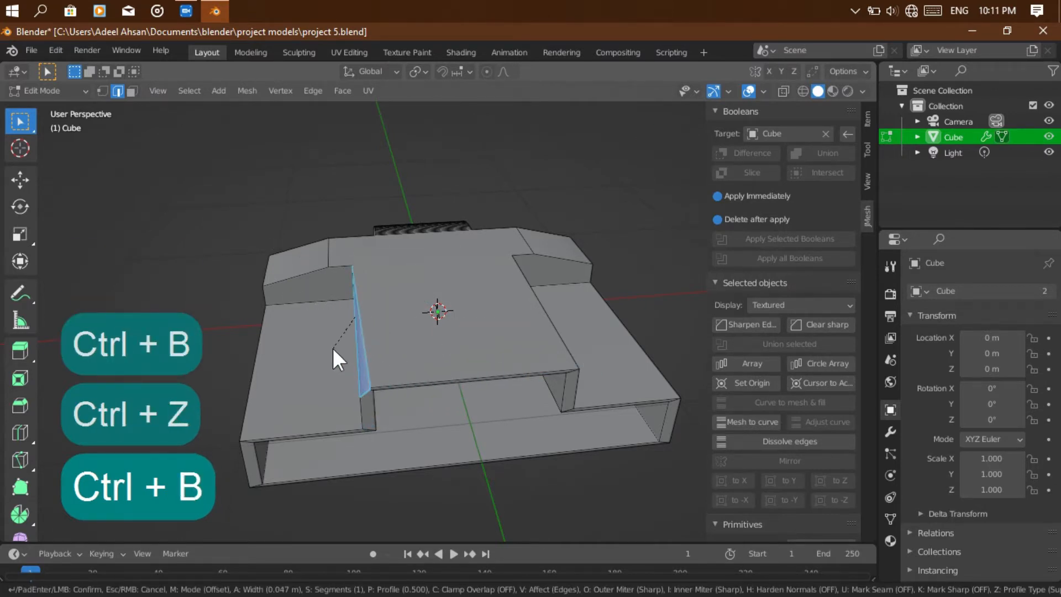
click(333, 347)
drag(675, 134, 681, 99)
key(ctrl+z)
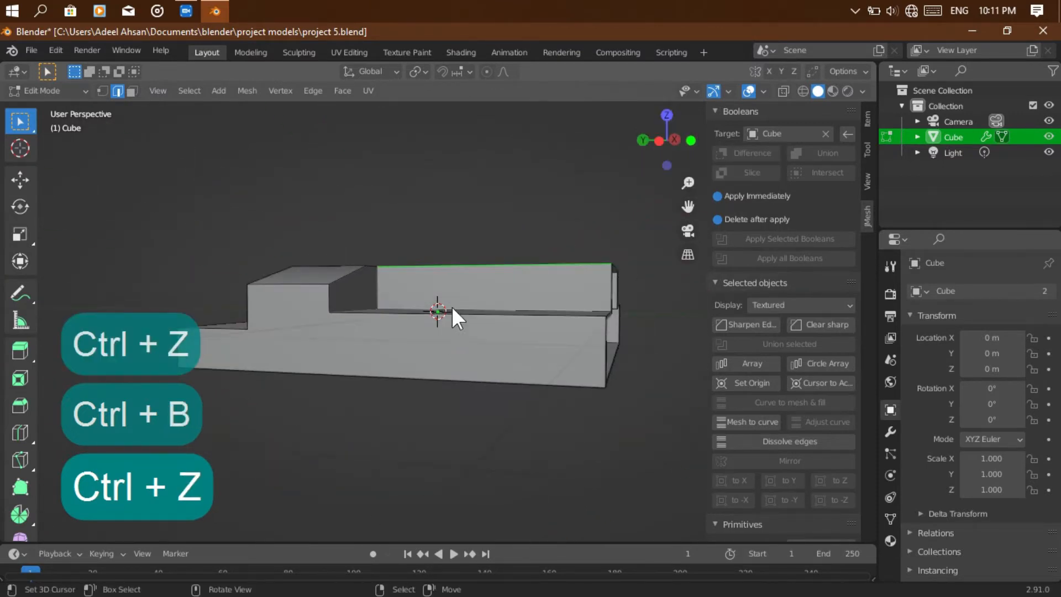
Try to bevel the outer top edge of a lower side ledge with 6 segments, and undo it.
drag(664, 143, 641, 188)
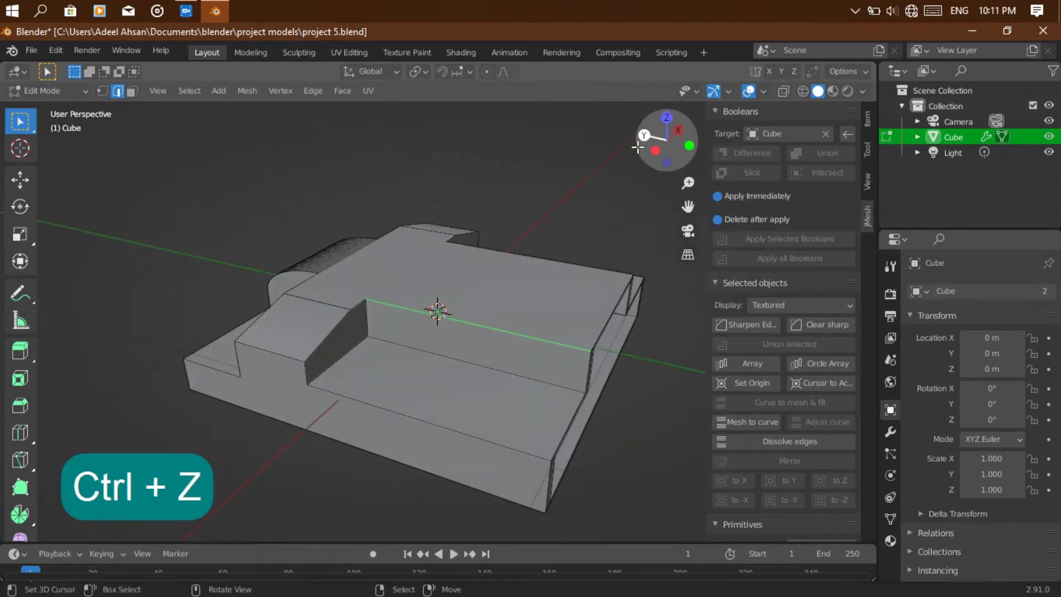
click(435, 422)
key(ctrl+b)
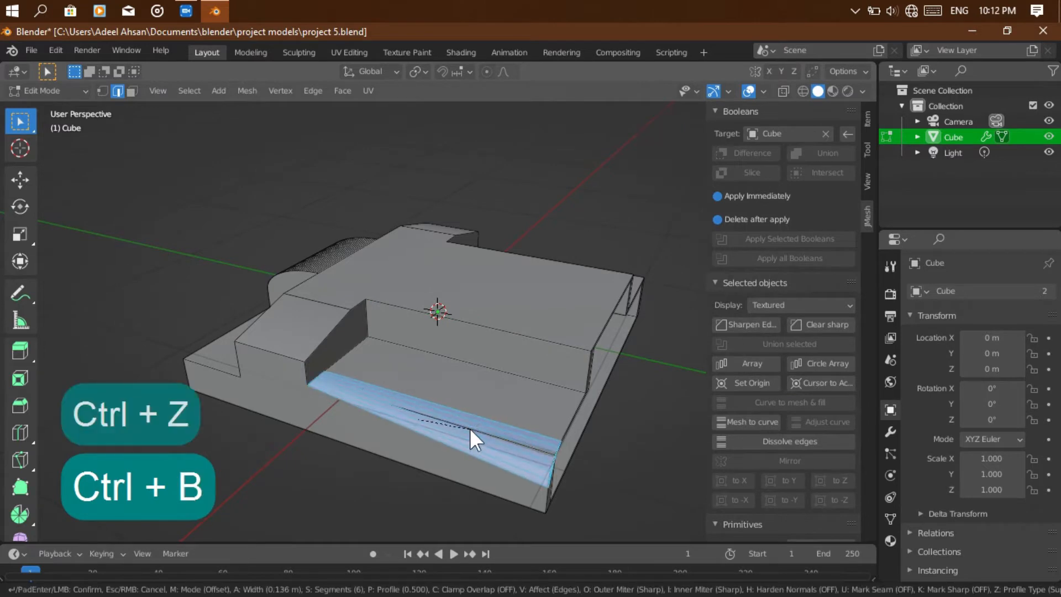
click(617, 412)
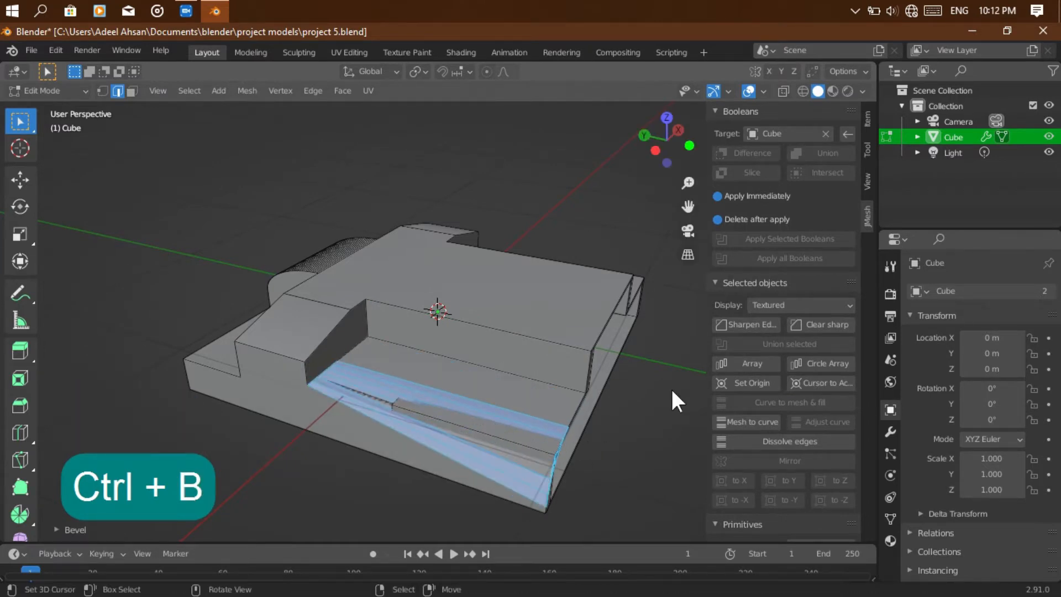
key(ctrl+z)
drag(649, 153, 636, 280)
key(ctrl+z)
In Object Mode, cut a round hole near the outer corner of each side ledge with an X-mirrored JMesh circle set to Difference.
drag(667, 145, 678, 227)
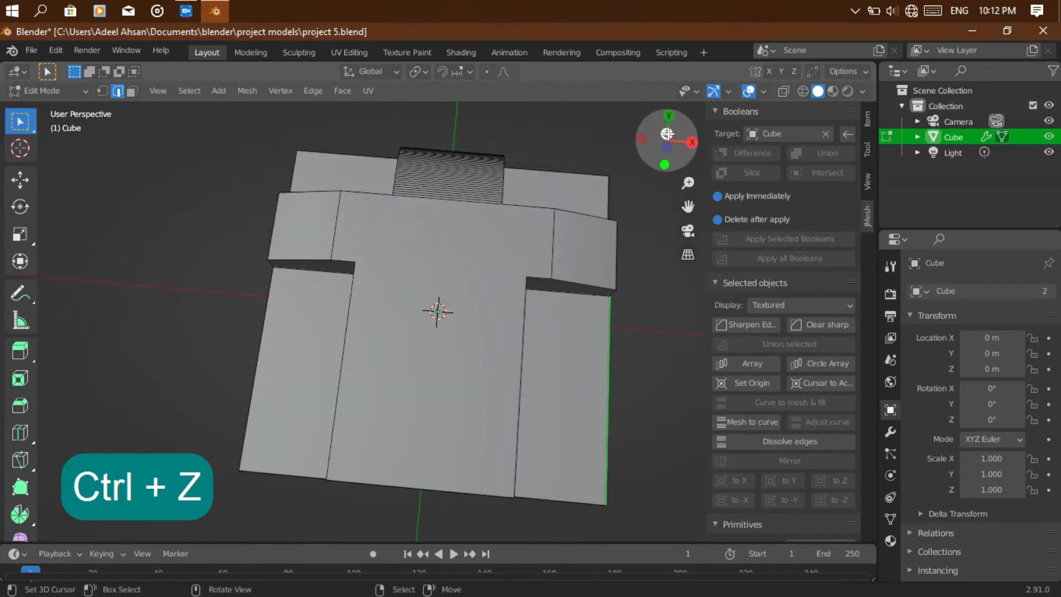
click(668, 134)
scroll(751, 514, down, 5)
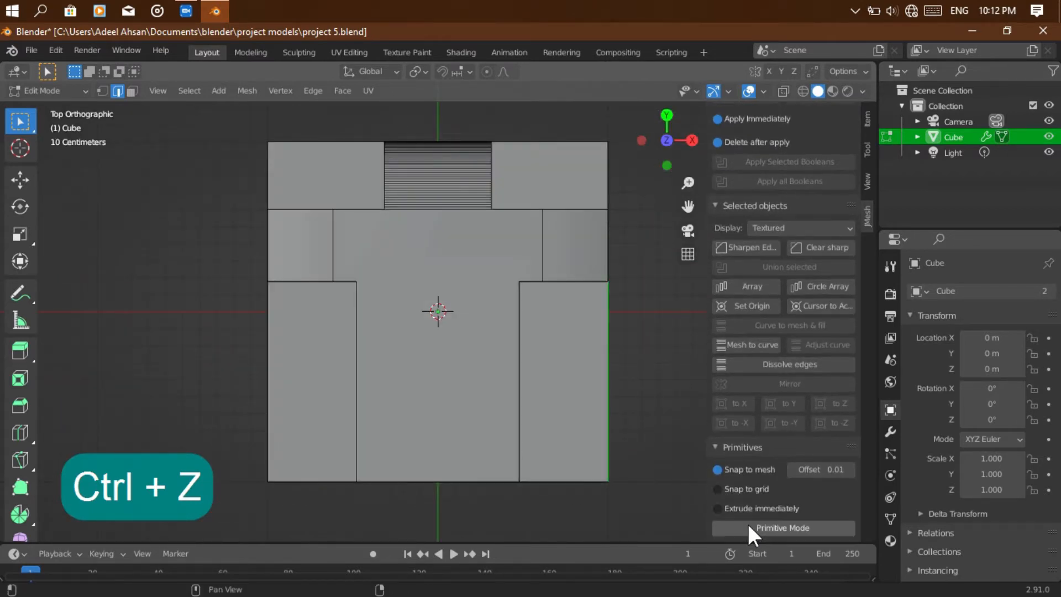
key(Tab)
scroll(748, 526, down, 1)
click(754, 529)
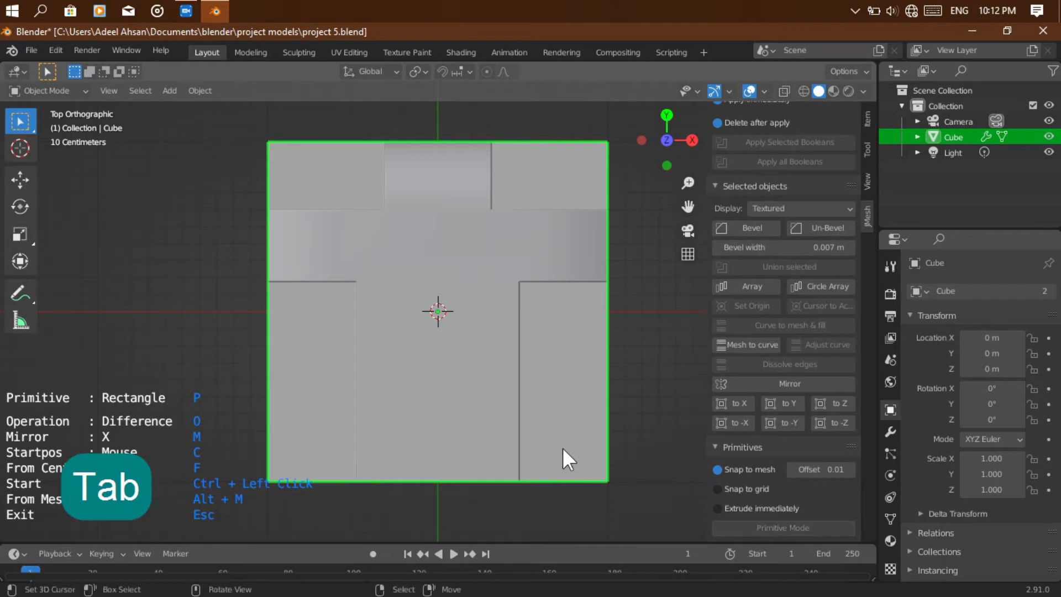
key(o)
key(p)
key(p)
key(p)
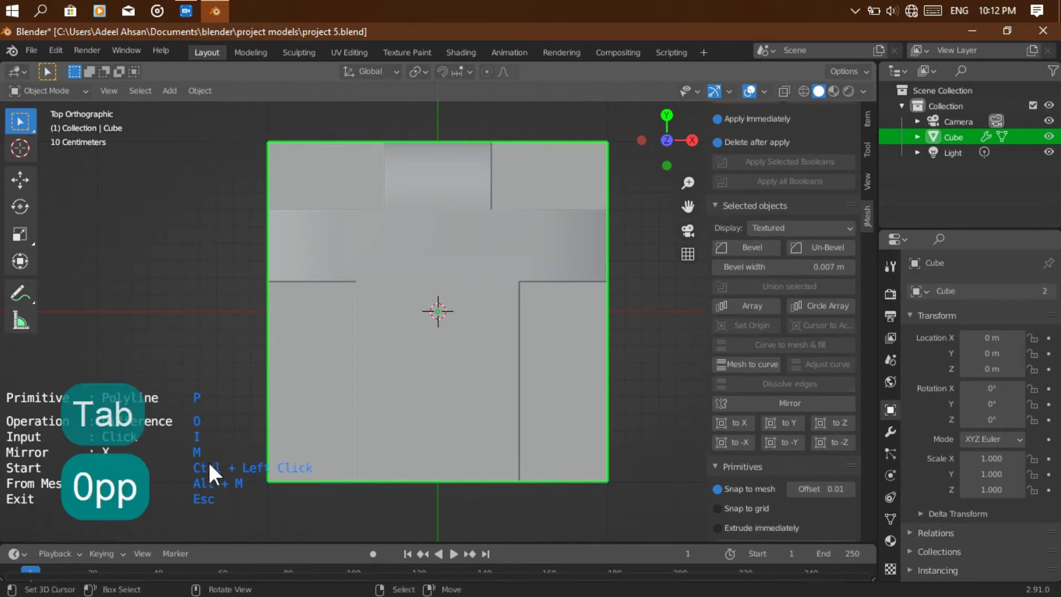
ctrl+click(309, 435)
ctrl+drag(314, 439, 318, 443)
ctrl+click(318, 445)
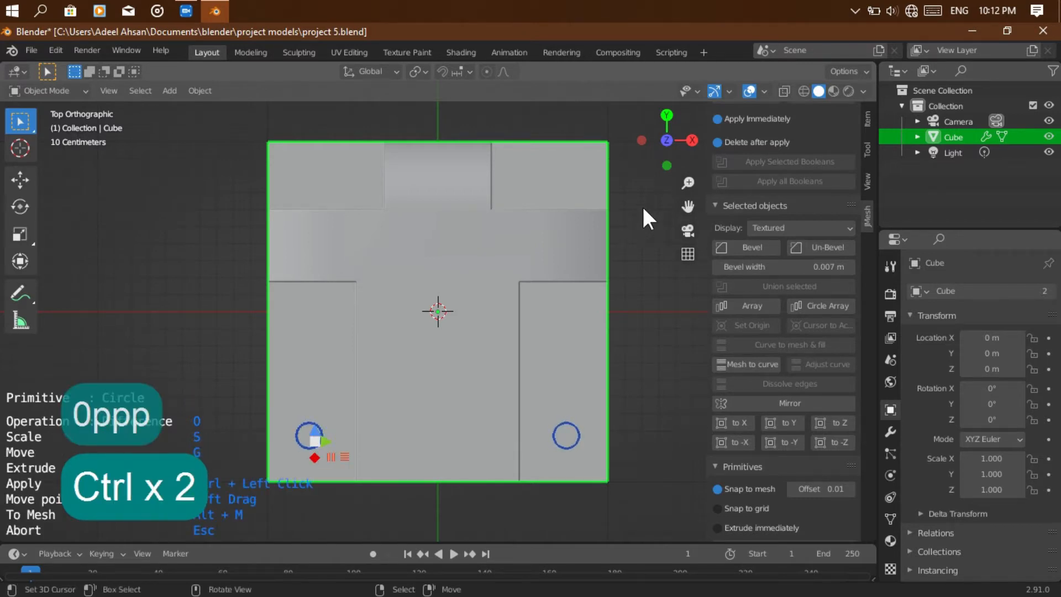
drag(651, 158, 655, 105)
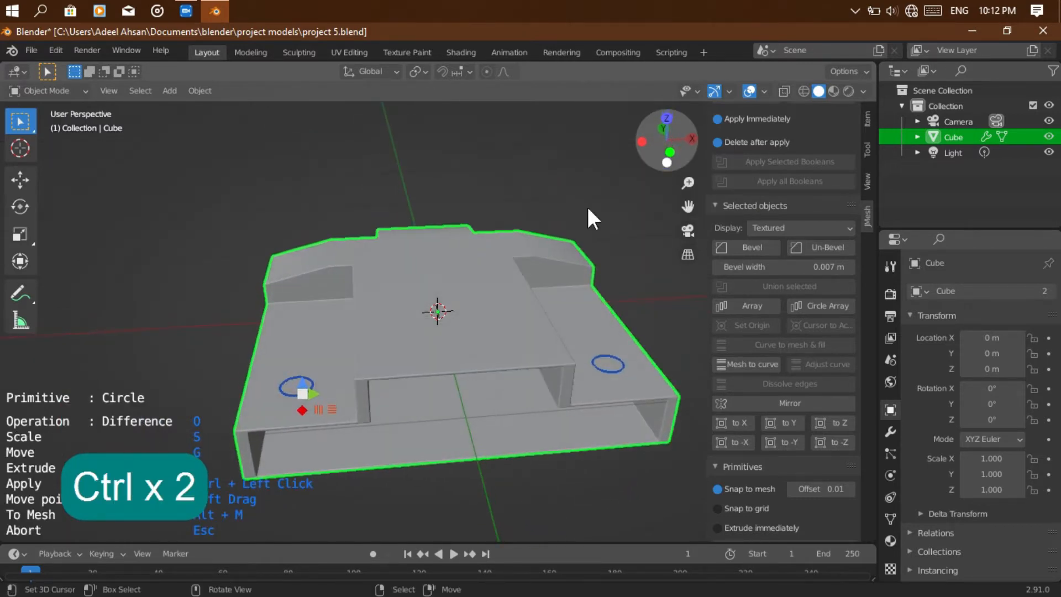
ctrl+click(231, 380)
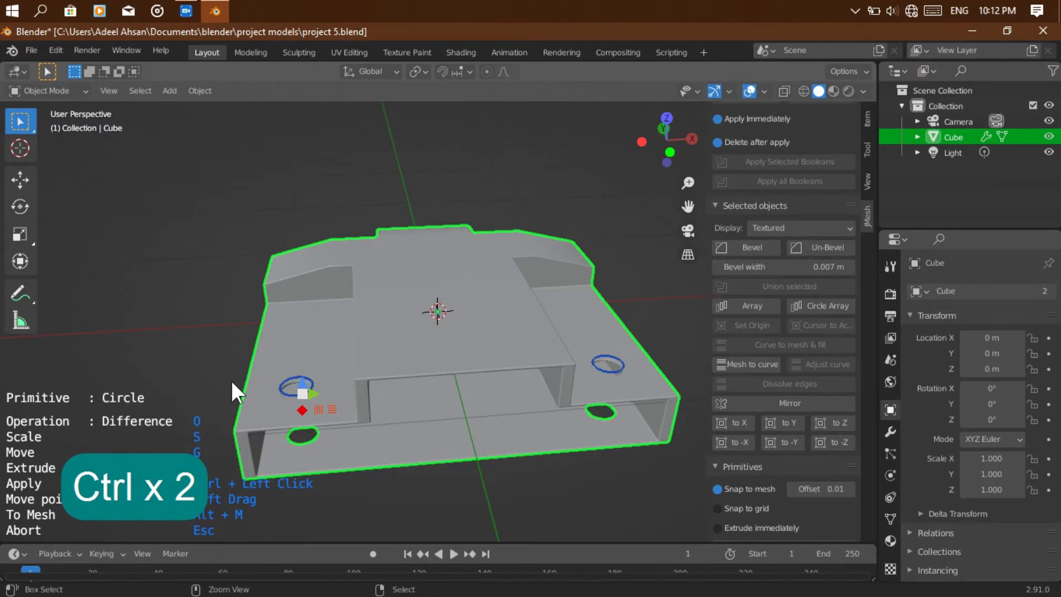
Enlarge the mirrored circles to a radius of about 0.127, apply them as a Slice around both holes, and leave the circle primitive.
click(668, 118)
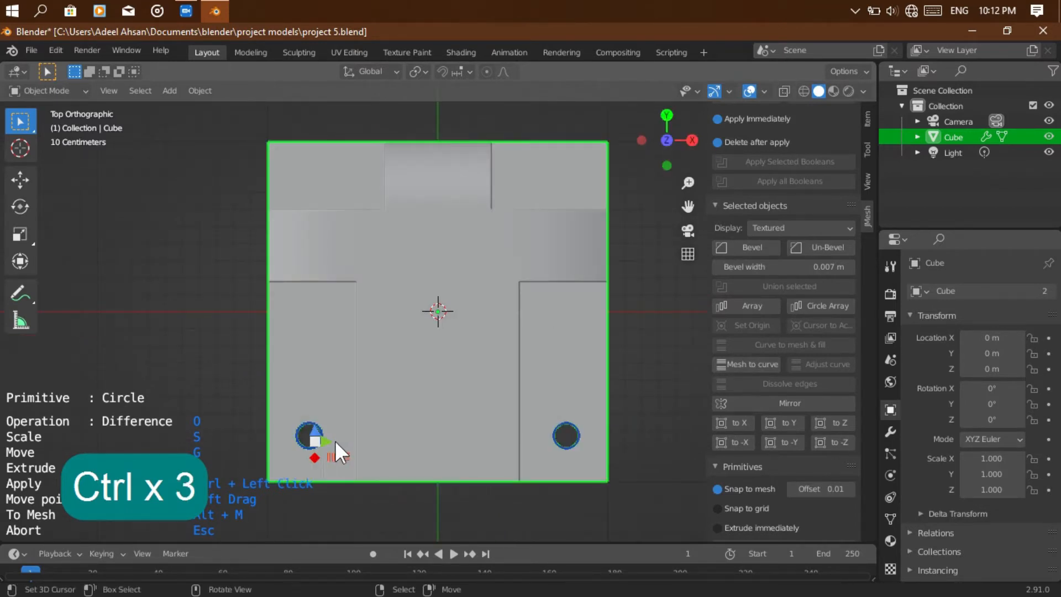
key(s)
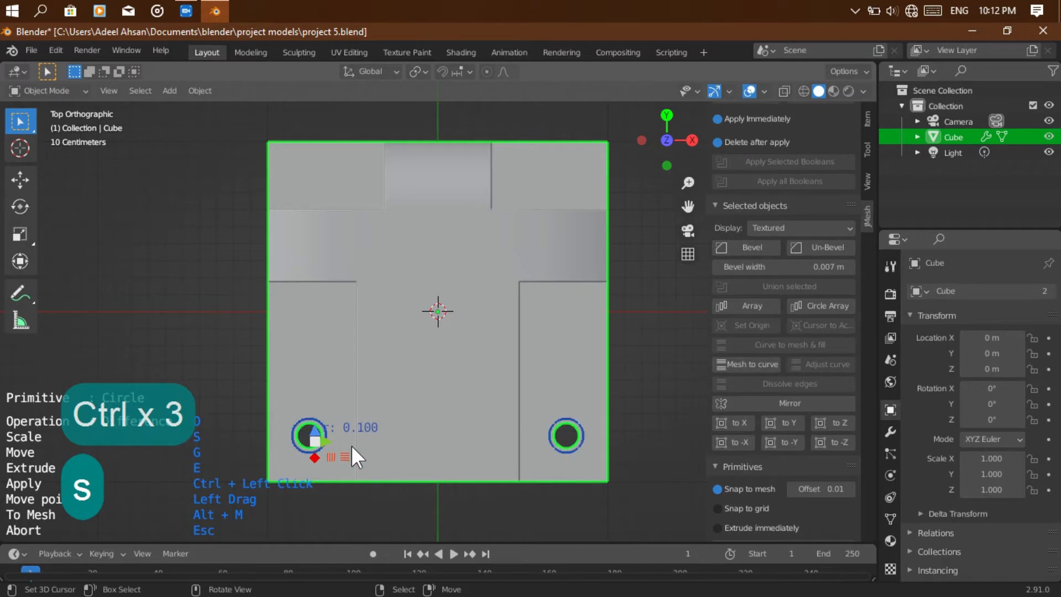
key(o)
key(o)
key(o)
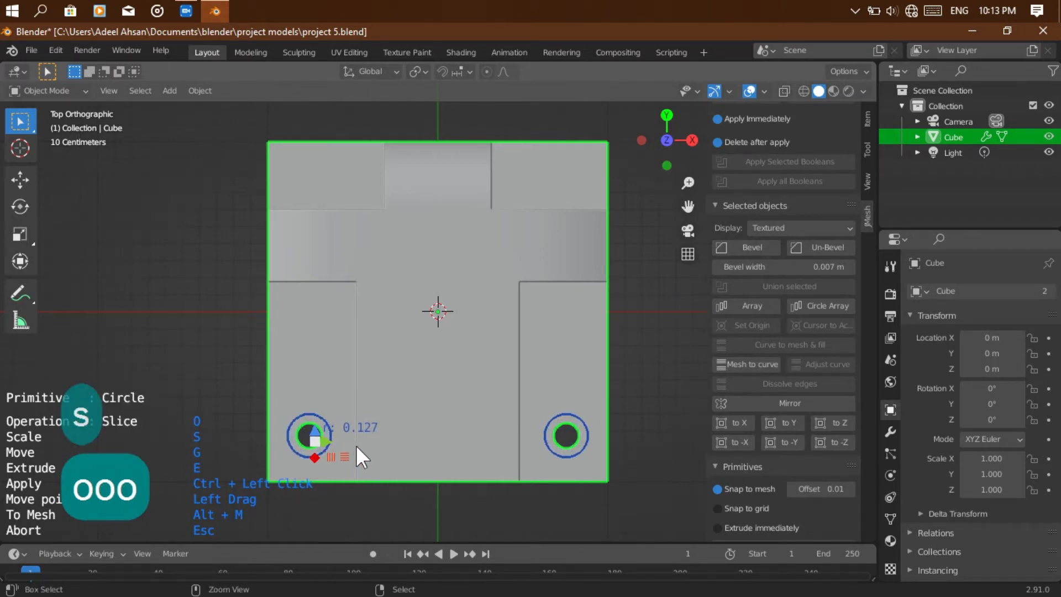
key(ctrl)
ctrl+click(652, 147)
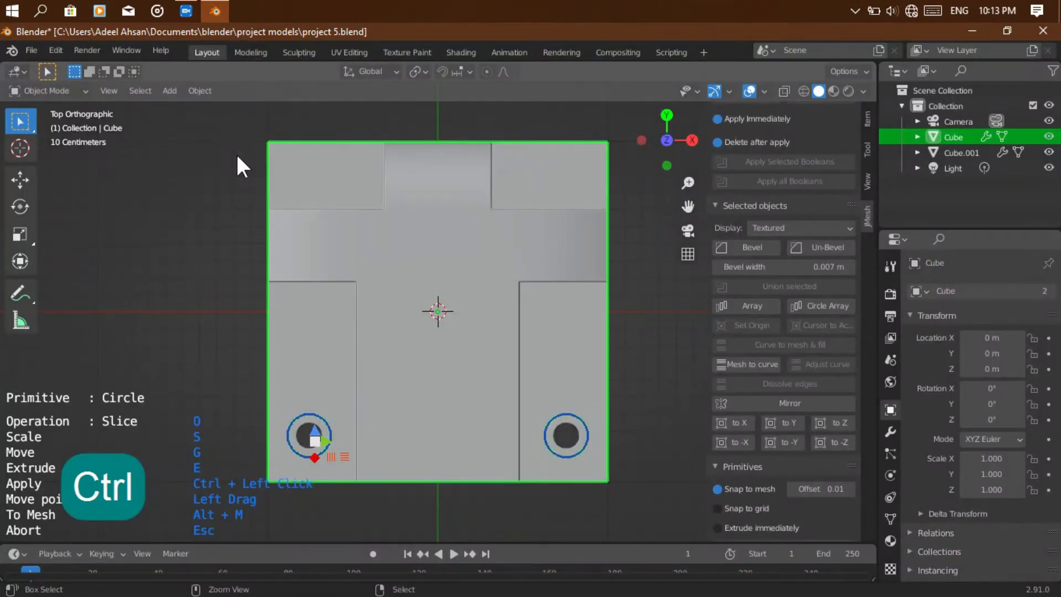
ctrl+click(237, 156)
key(ctrl+s)
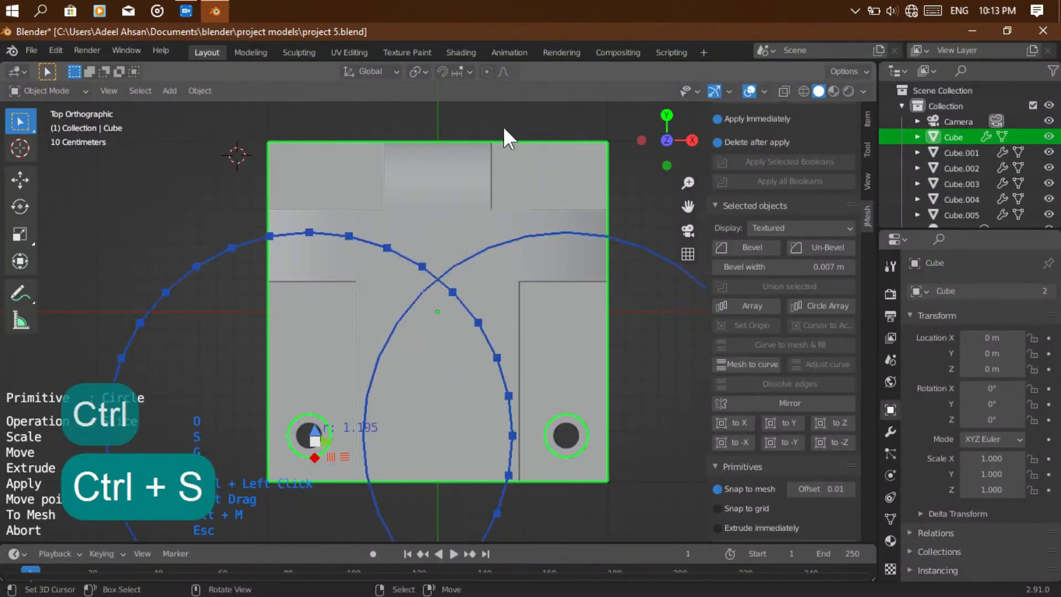
click(453, 407)
key(Escape)
Delete the extra slice objects Cube.002 to Cube.005, keeping Cube and Cube.001.
drag(667, 141, 667, 177)
click(949, 153)
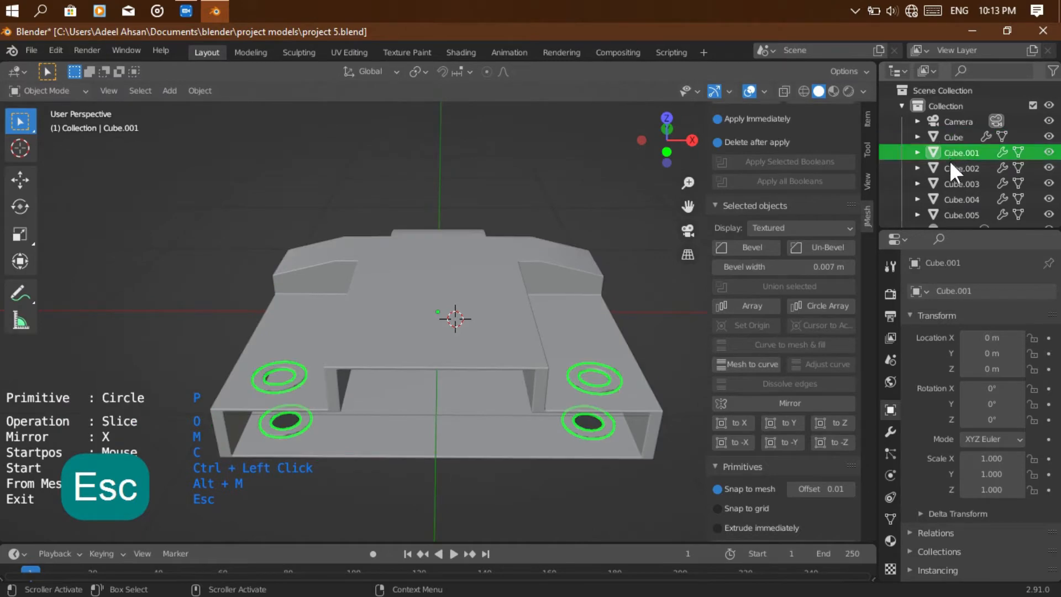
click(951, 162)
key(Delete)
click(950, 162)
key(Delete)
click(951, 162)
key(Delete)
click(951, 162)
key(Delete)
click(947, 138)
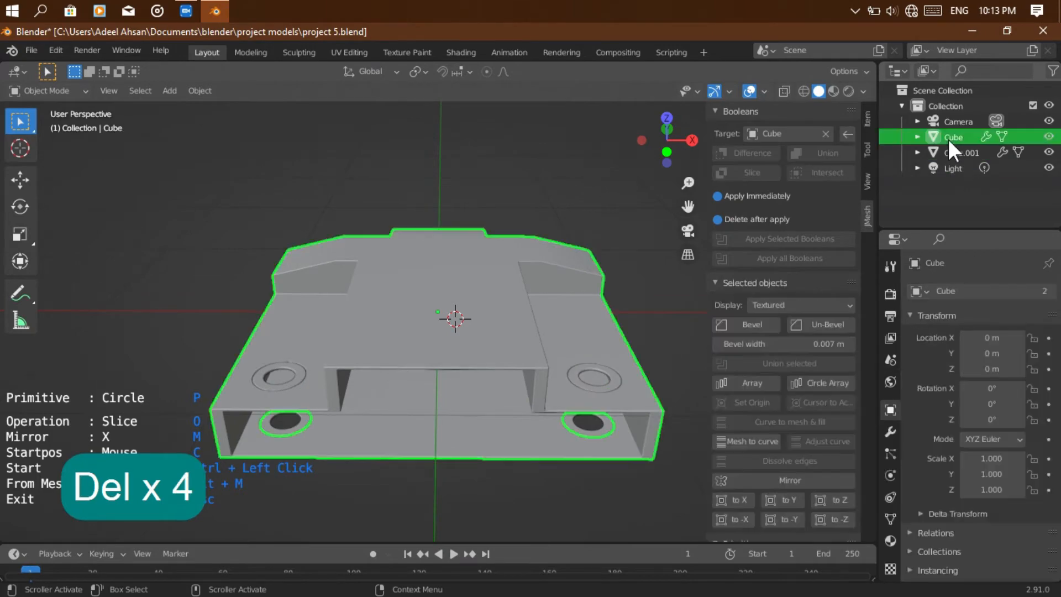
click(948, 152)
From the back view, draw an X-mirrored Slice rectangle primitive over the upper part of the rounded block.
drag(668, 122, 671, 158)
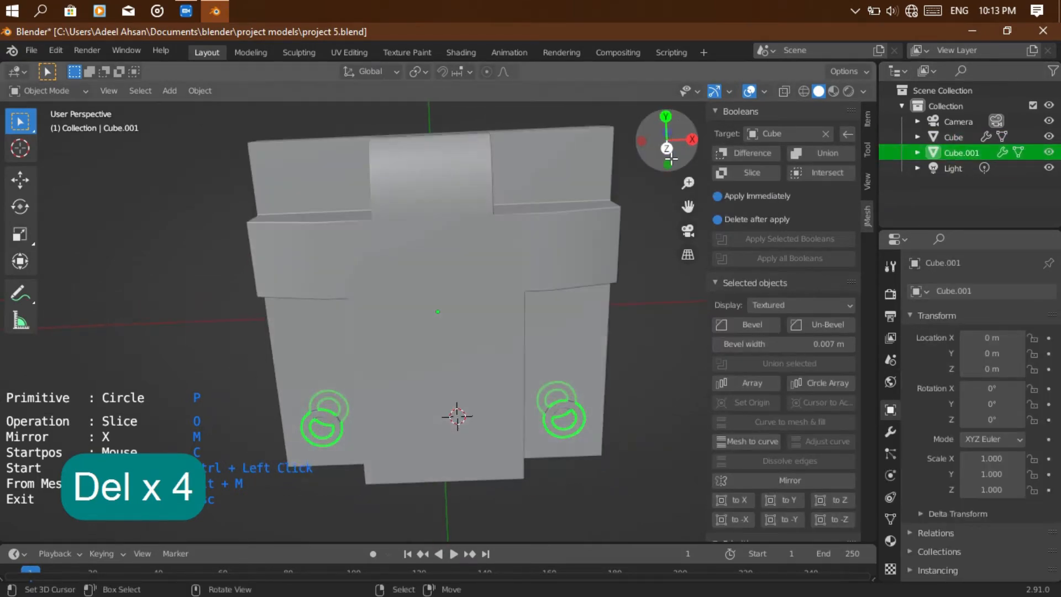
click(667, 148)
drag(688, 206, 686, 229)
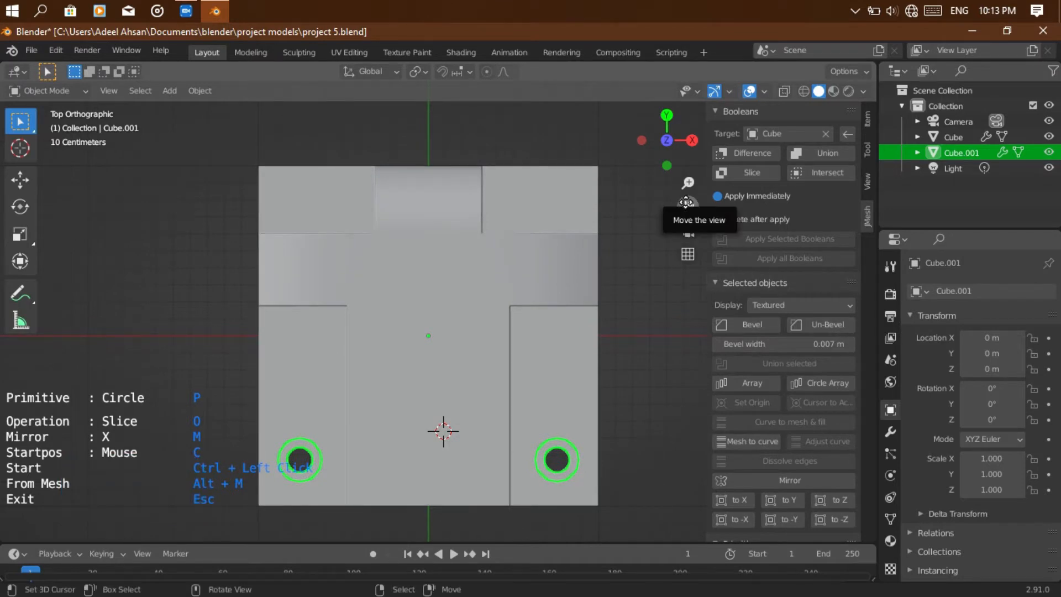
click(668, 115)
click(519, 218)
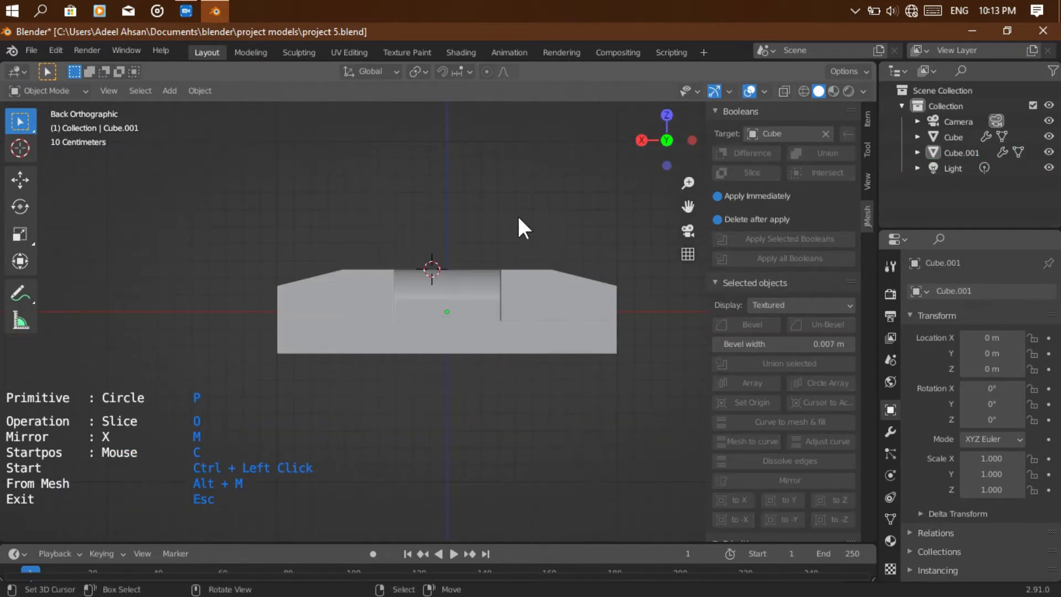
key(p)
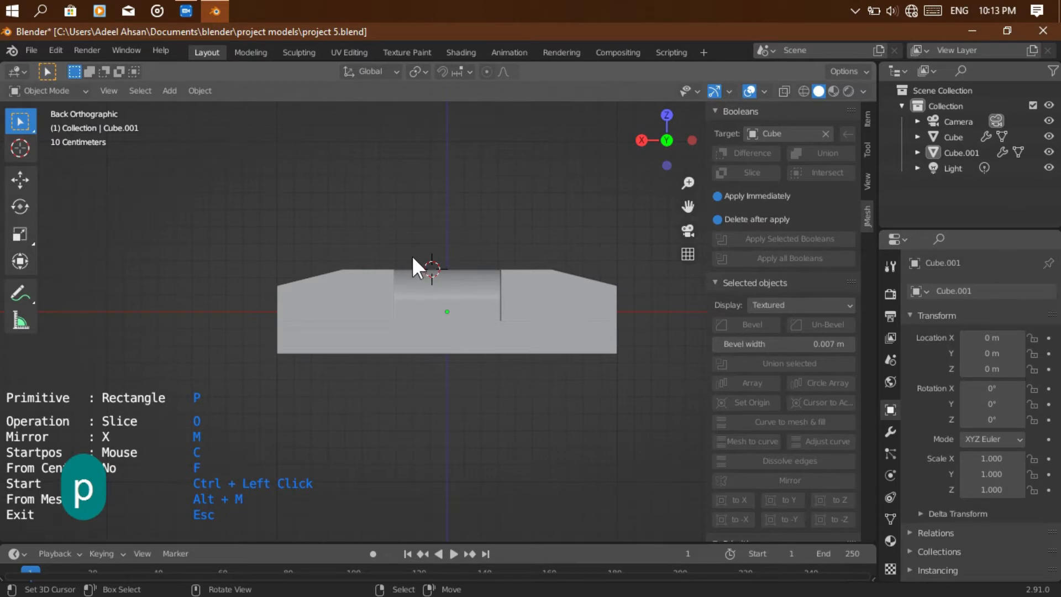
ctrl+click(406, 256)
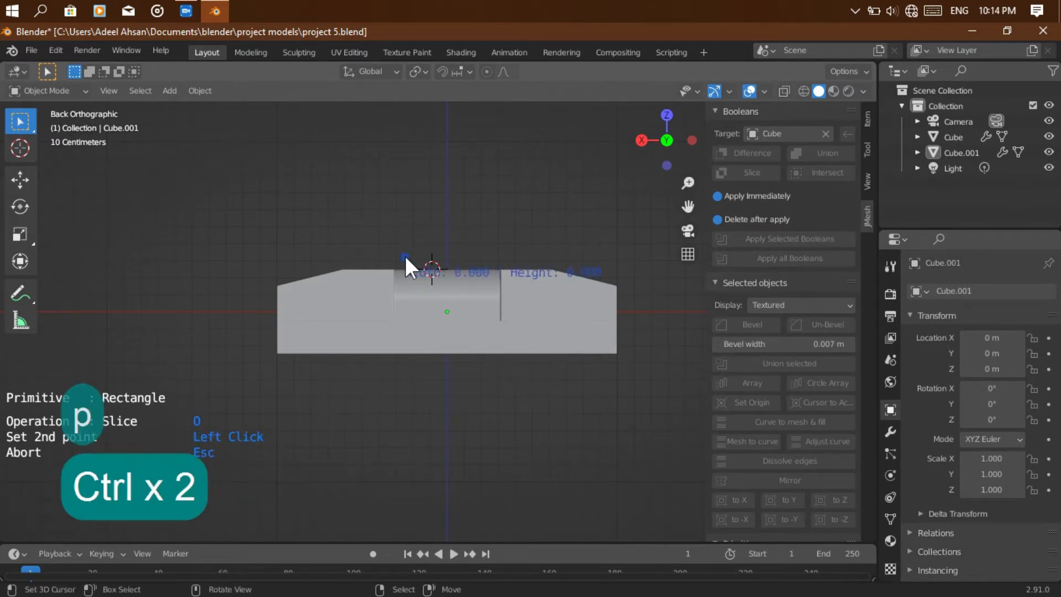
ctrl+click(429, 304)
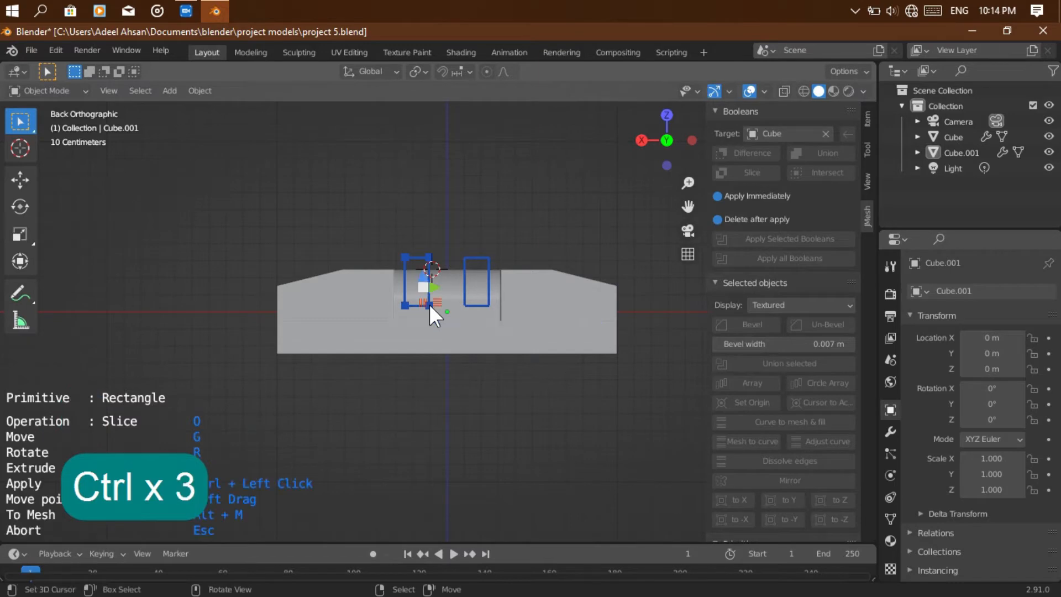
Extrude the mirrored rectangles along the rounded block and apply the slice to separate two strips.
drag(667, 160, 371, 269)
key(e)
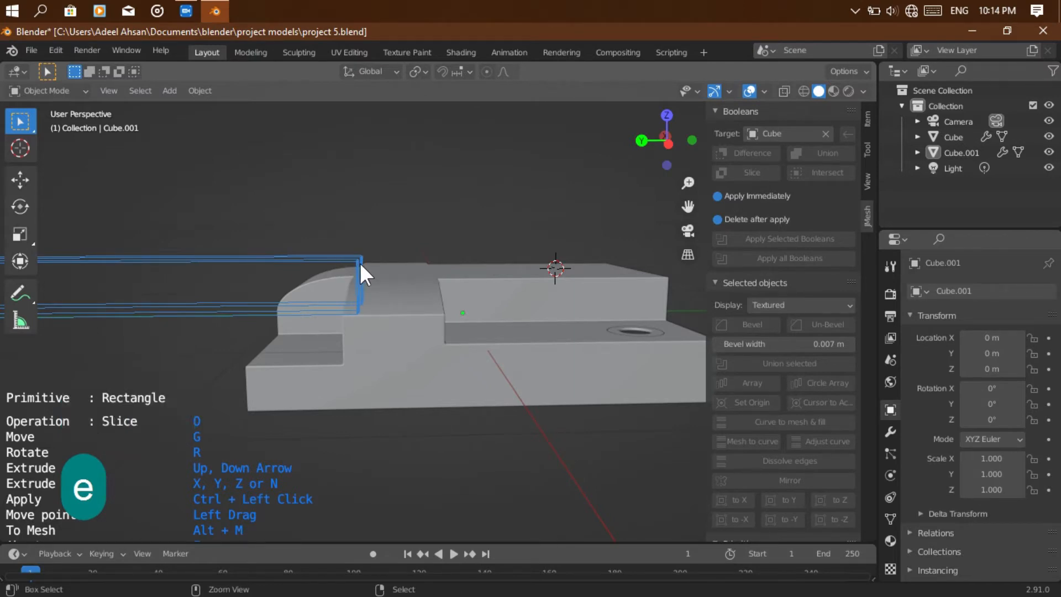
ctrl+click(360, 263)
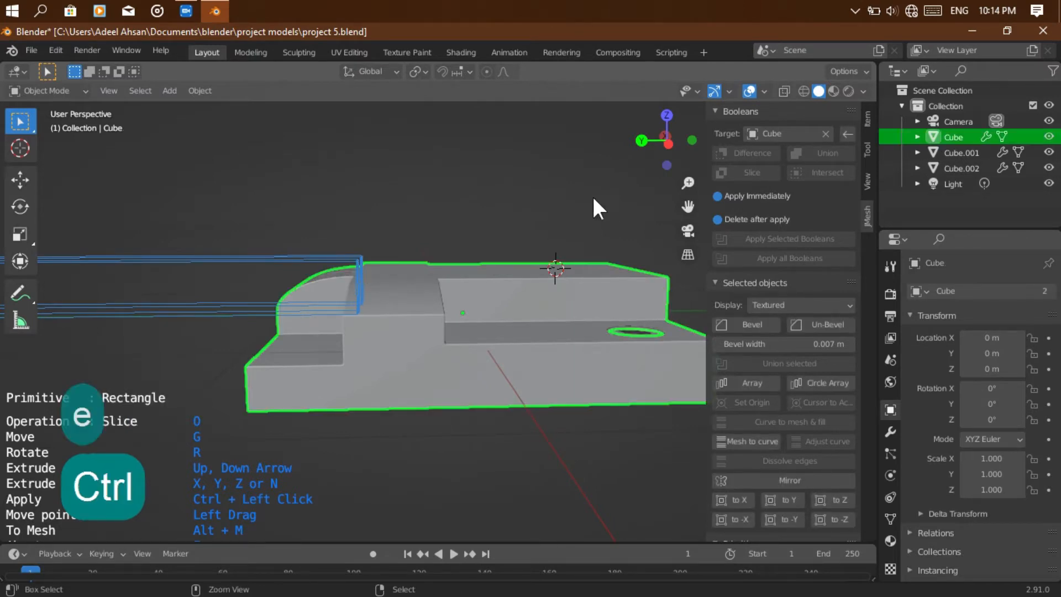
click(666, 146)
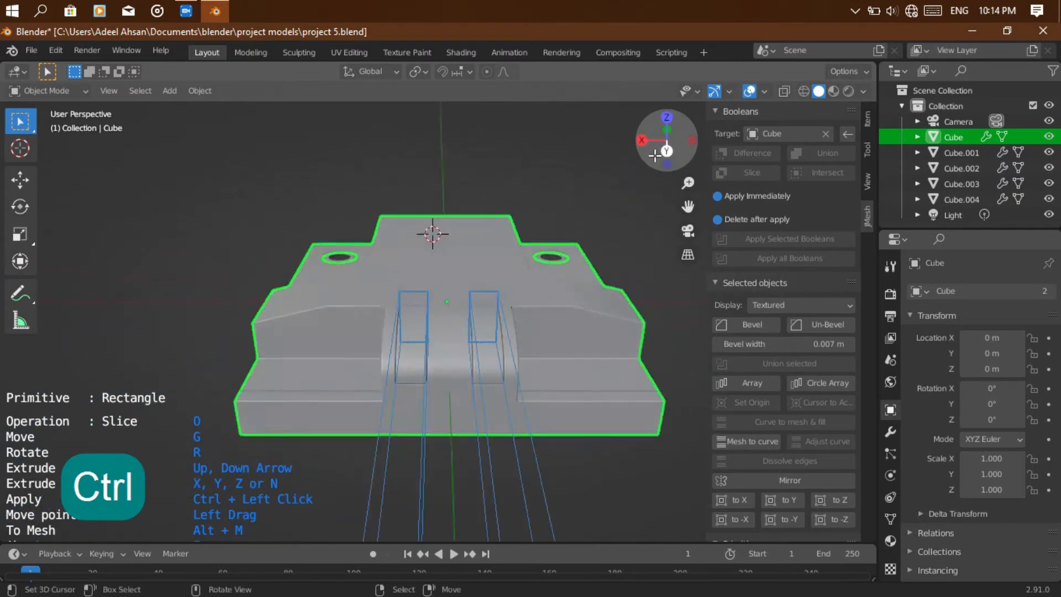
key(Escape)
From the top view, draw an X-mirrored Difference rectangle about 0.092 wide and 1.705 long, running from the strips past the front edge.
click(668, 117)
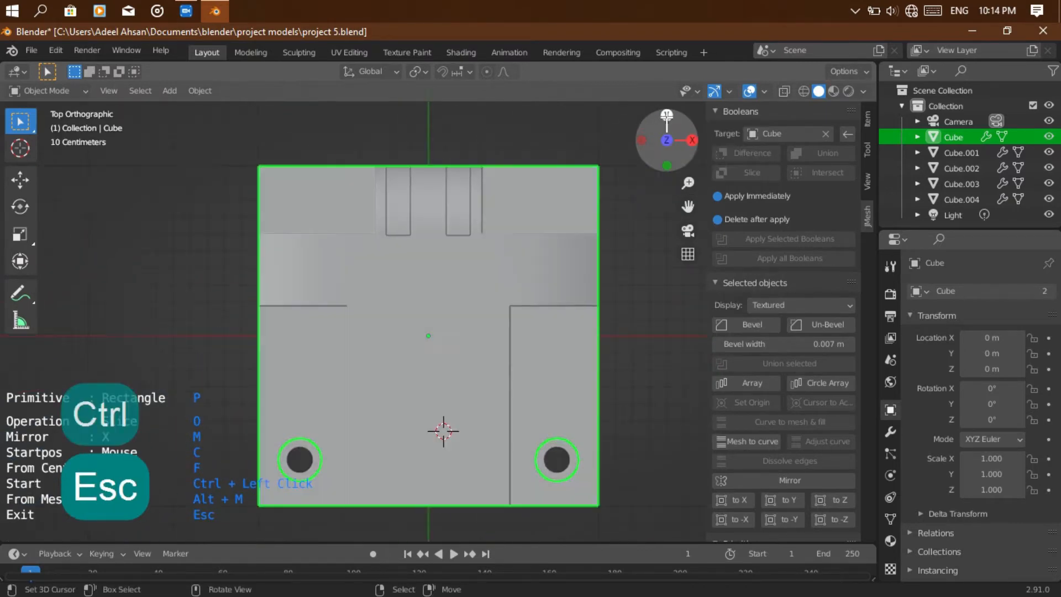
key(o)
key(o)
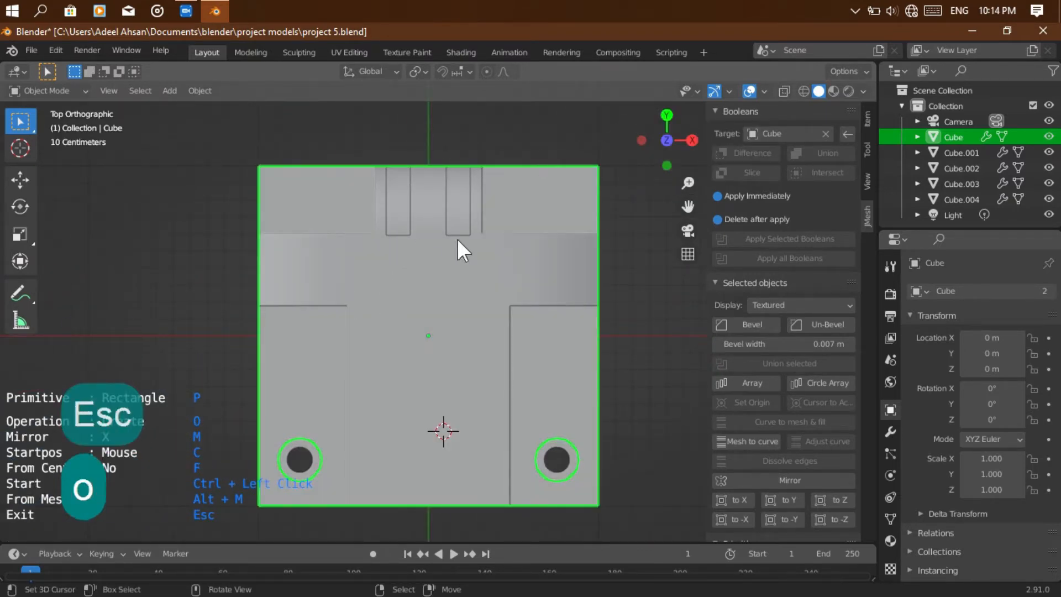
ctrl+click(390, 227)
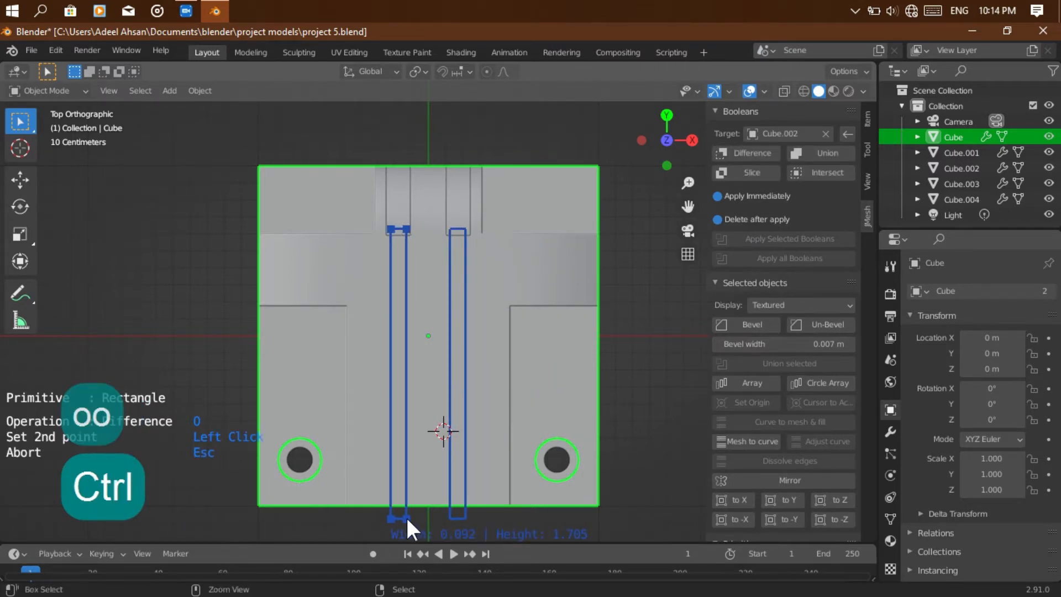
ctrl+click(406, 516)
Extrude the mirrored rectangles a shallow depth into the top surface and apply the Difference to cut two grooves.
click(666, 166)
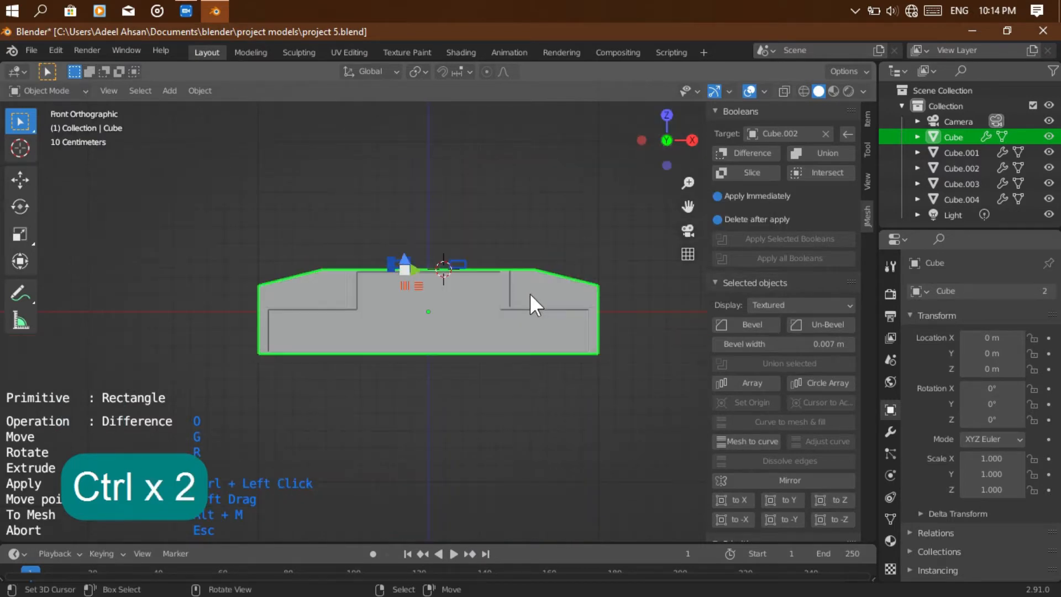
scroll(509, 273, up, 6)
key(e)
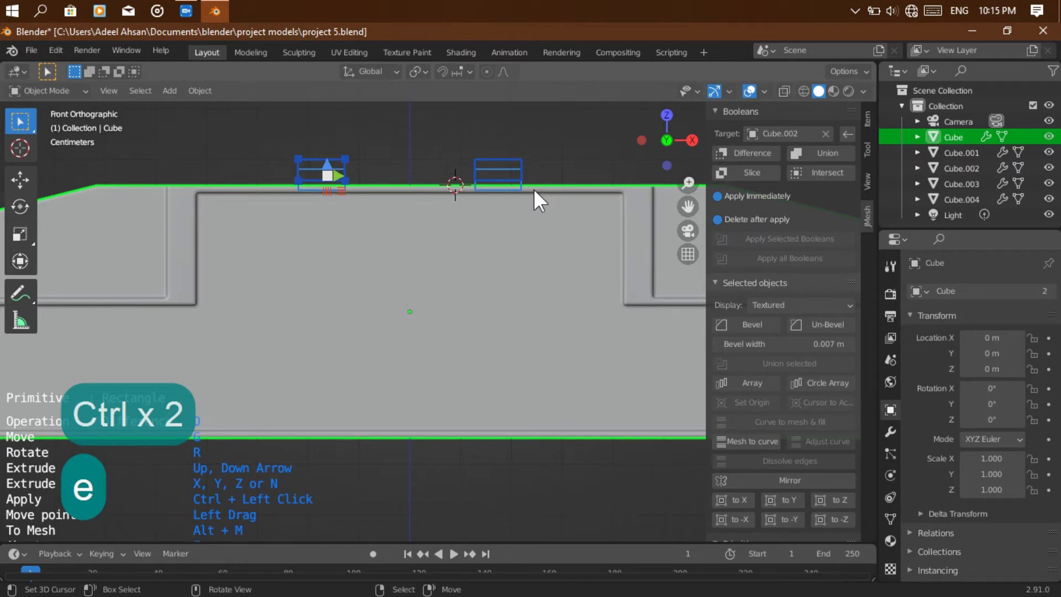
key(ctrl)
drag(662, 156, 691, 205)
key(ctrl+s)
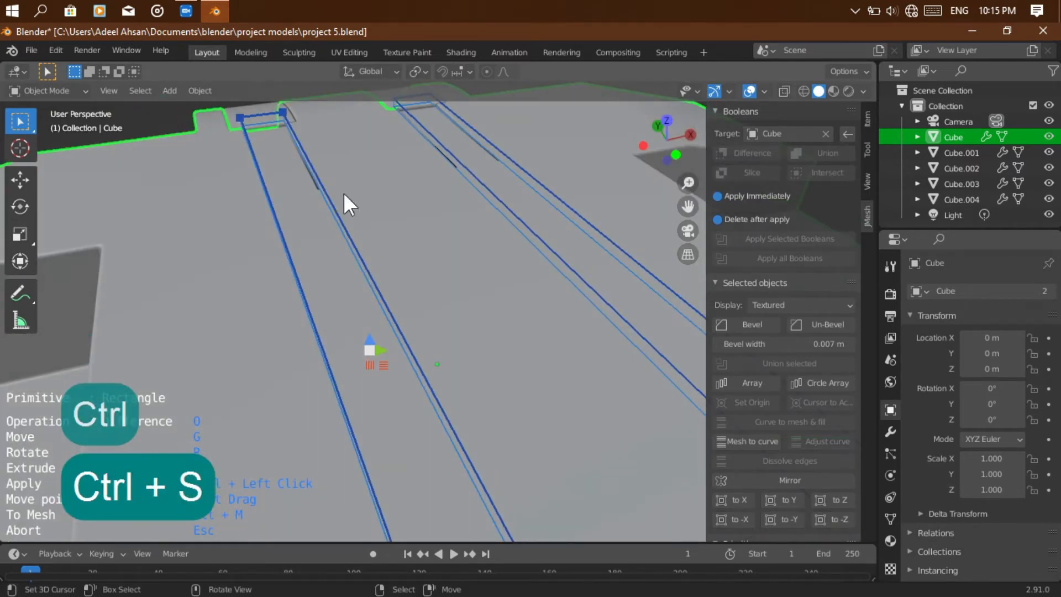
key(Escape)
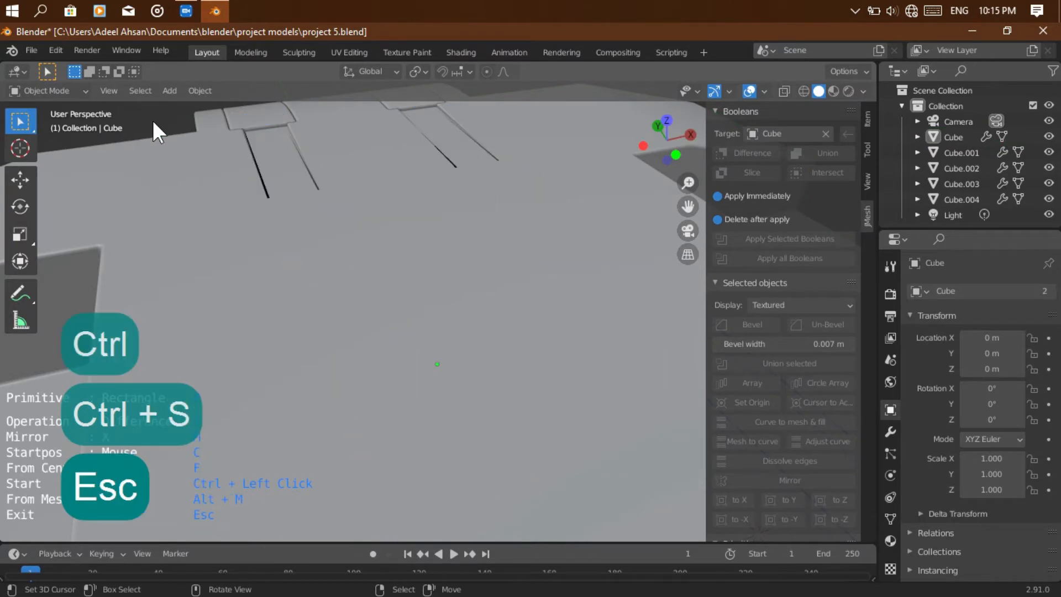
Undo the groove and strip cuts until only Cube and Cube.001 remain, leave the circle primitive, and save the file.
drag(690, 181, 691, 210)
mouse_move(677, 152)
mouse_down()
mouse_move(758, 145)
mouse_move(702, 94)
mouse_move(672, 135)
mouse_move(672, 205)
mouse_move(676, 152)
mouse_up()
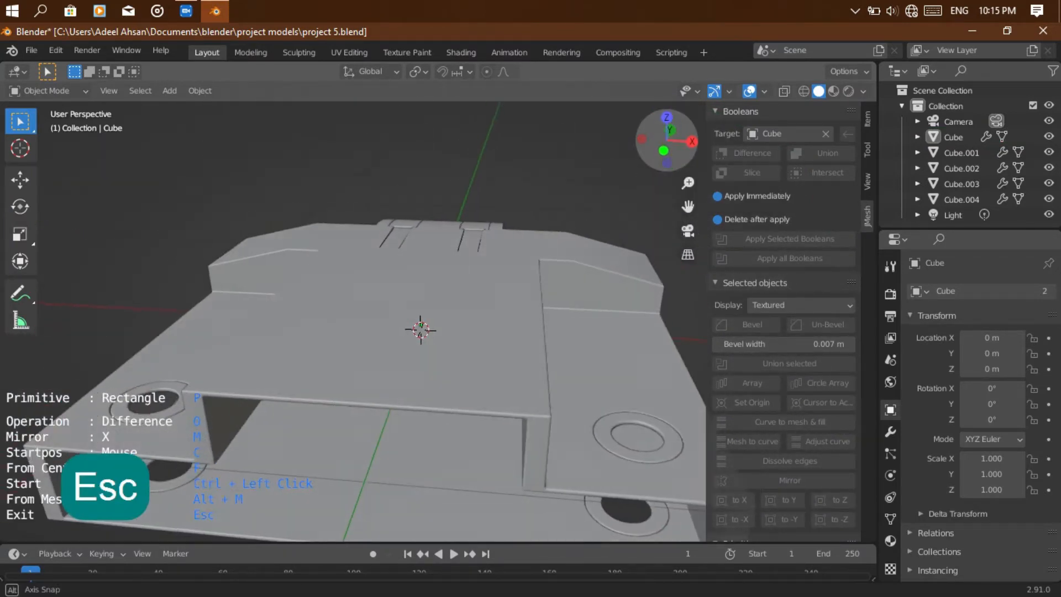
key(ctrl+z)
drag(676, 152, 835, 140)
key(ctrl+shift+z)
drag(674, 149, 667, 117)
key(ctrl+z)
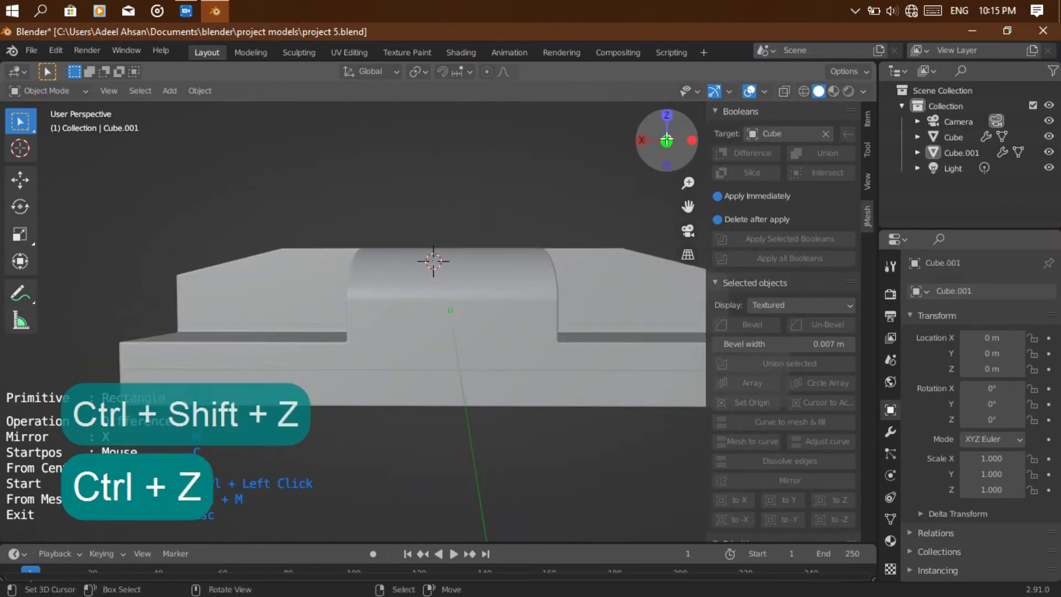
click(666, 140)
click(667, 140)
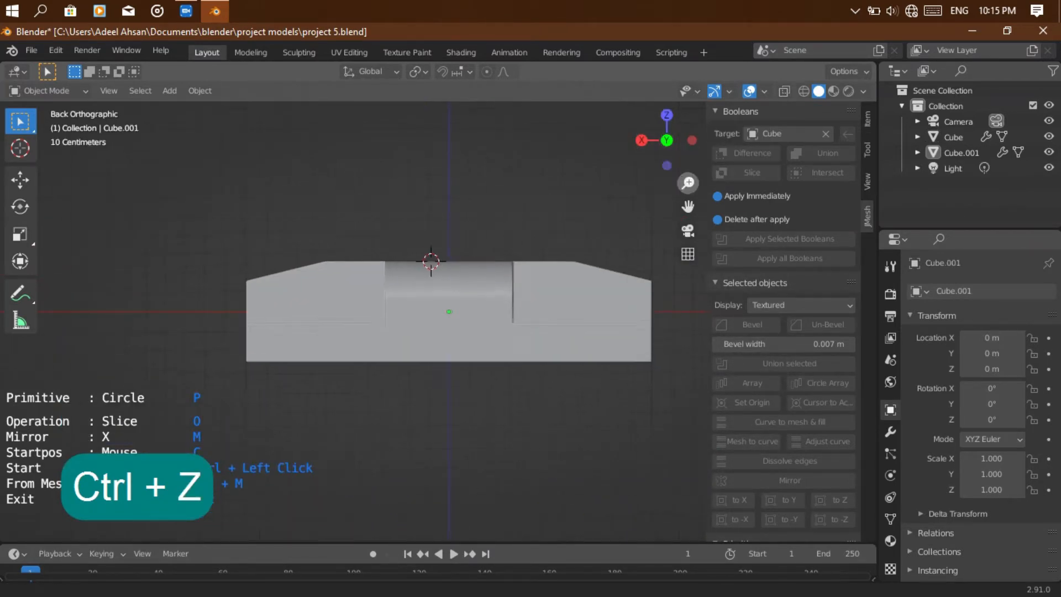
key(Escape)
key(ctrl+s)
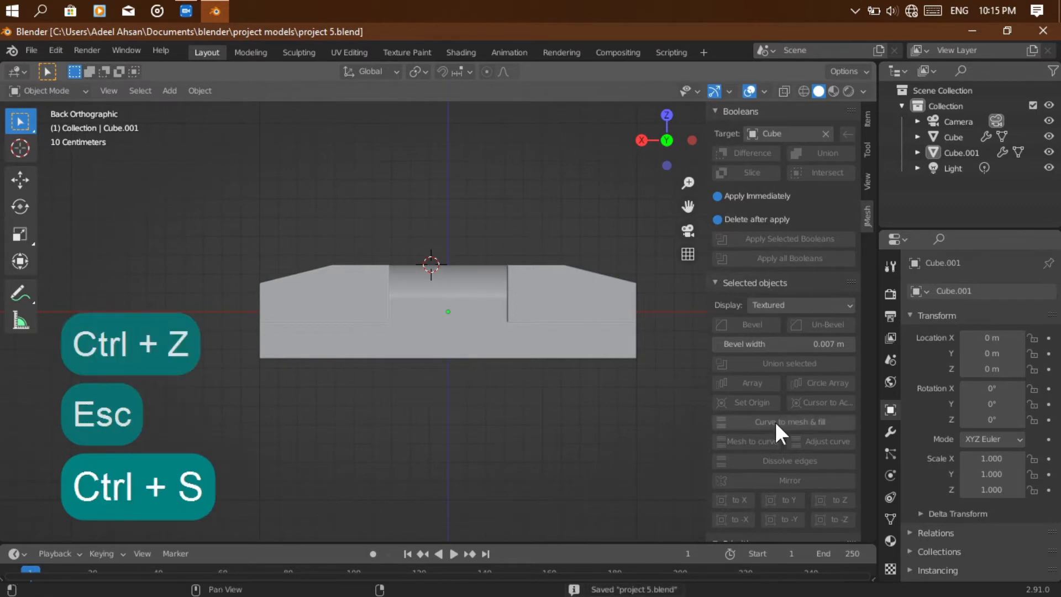
From the back view, draw an X-mirrored Slice rectangle about 0.145 wide and 0.281 high over the rounded block.
scroll(774, 419, down, 5)
click(752, 527)
key(p)
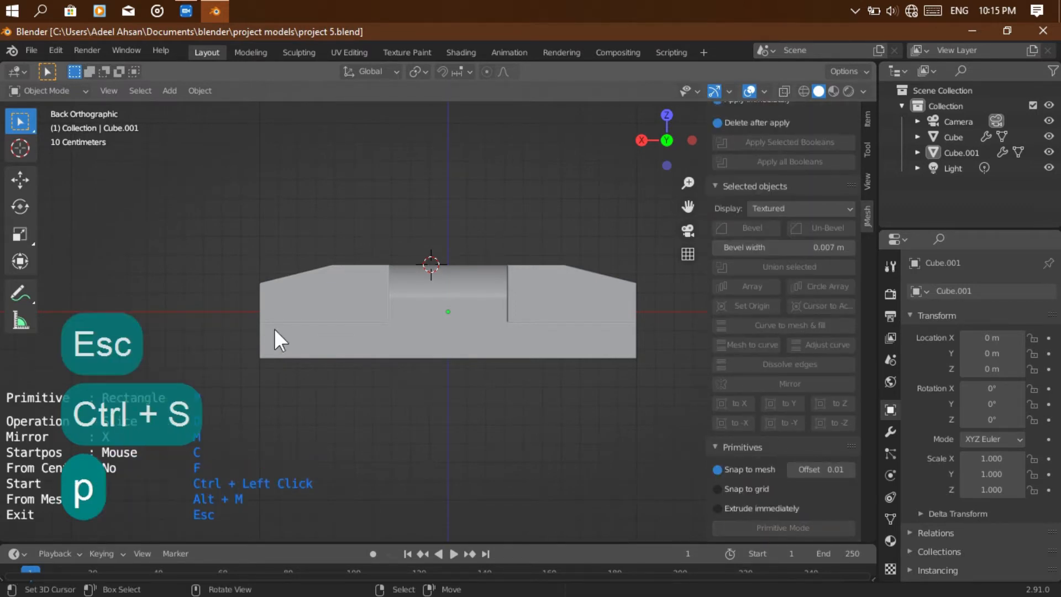
ctrl+click(403, 245)
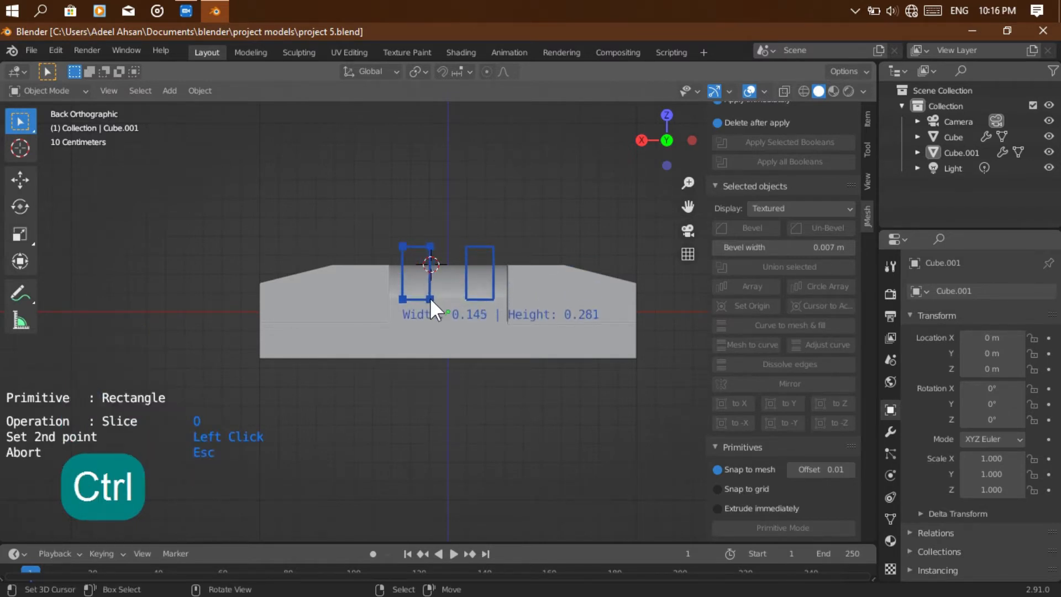
ctrl+click(429, 302)
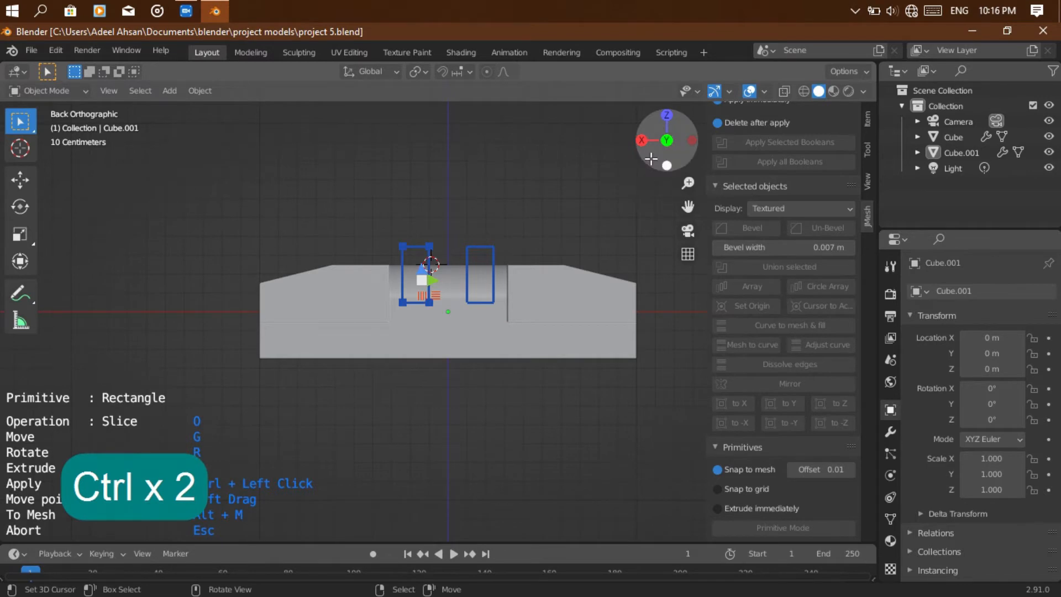
Extrude the mirrored rectangles slightly past the back of the rounded block and apply the slice to separate two strips.
drag(667, 148, 583, 153)
click(641, 142)
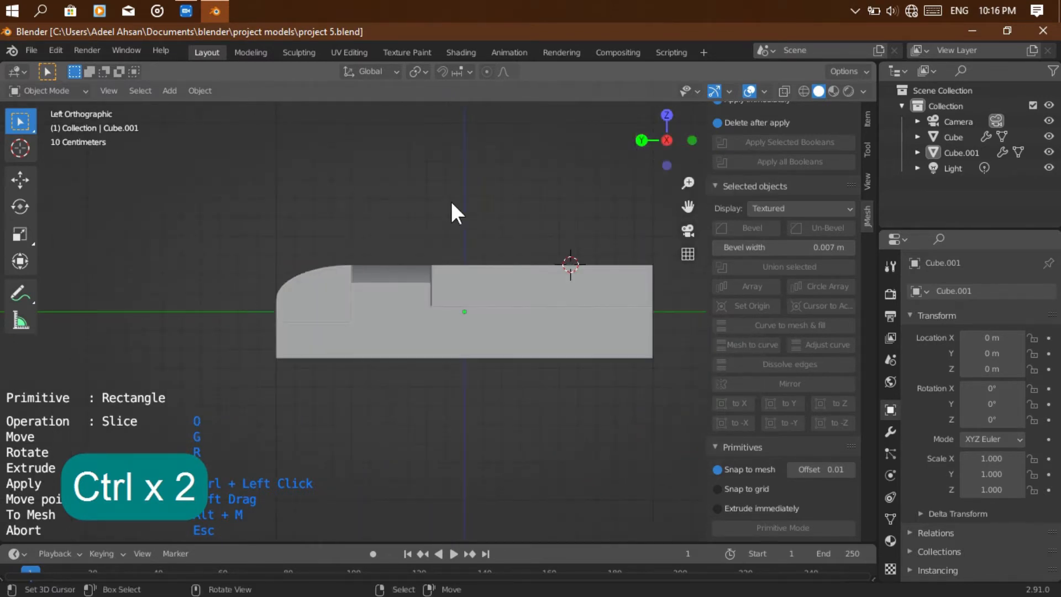
key(e)
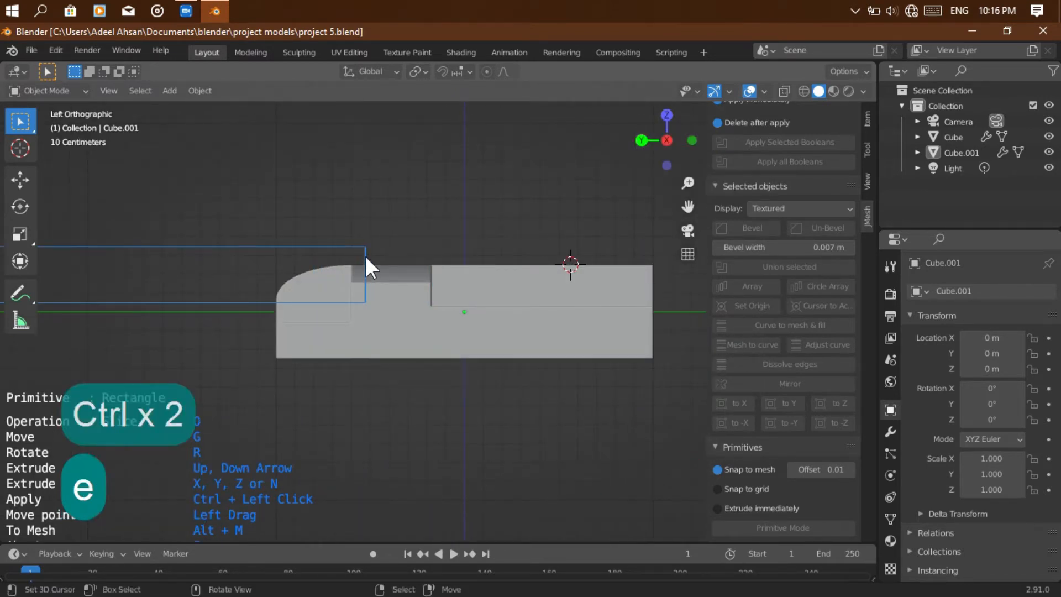
ctrl+click(366, 256)
drag(658, 155, 607, 171)
key(Escape)
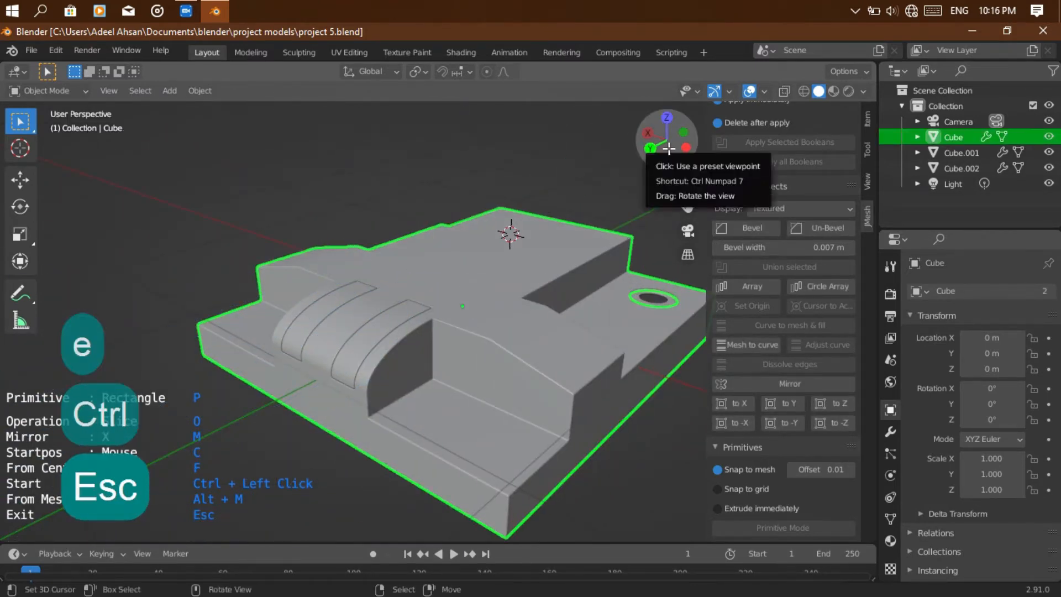
From the top view, draw a narrow X-mirrored Slice rectangle from inside the strip's end to just past the front edge.
drag(655, 138, 492, 213)
right_click(662, 262)
right_click(400, 296)
click(667, 137)
key(Escape)
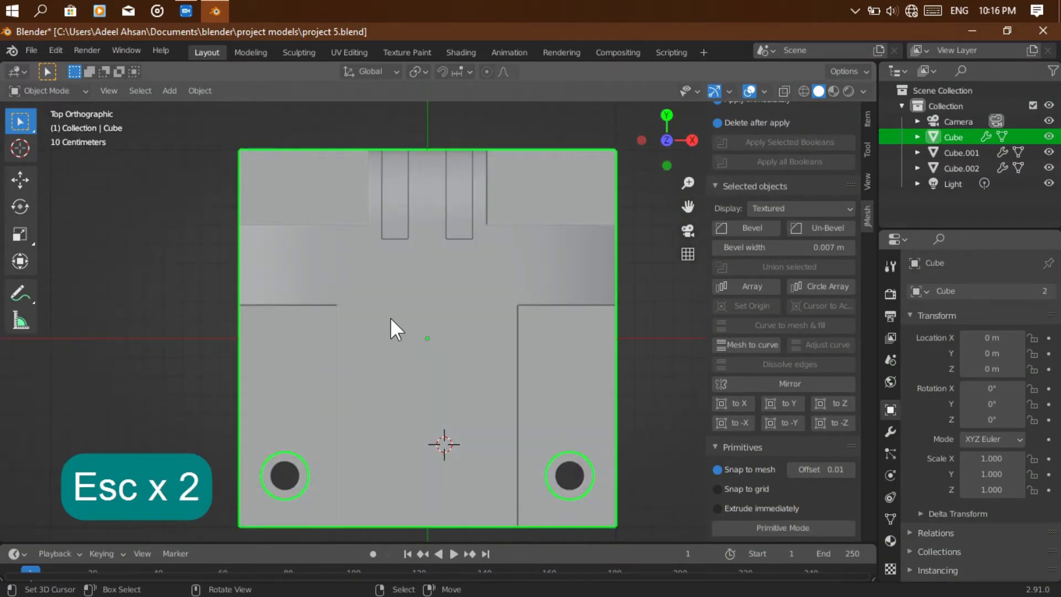
click(763, 528)
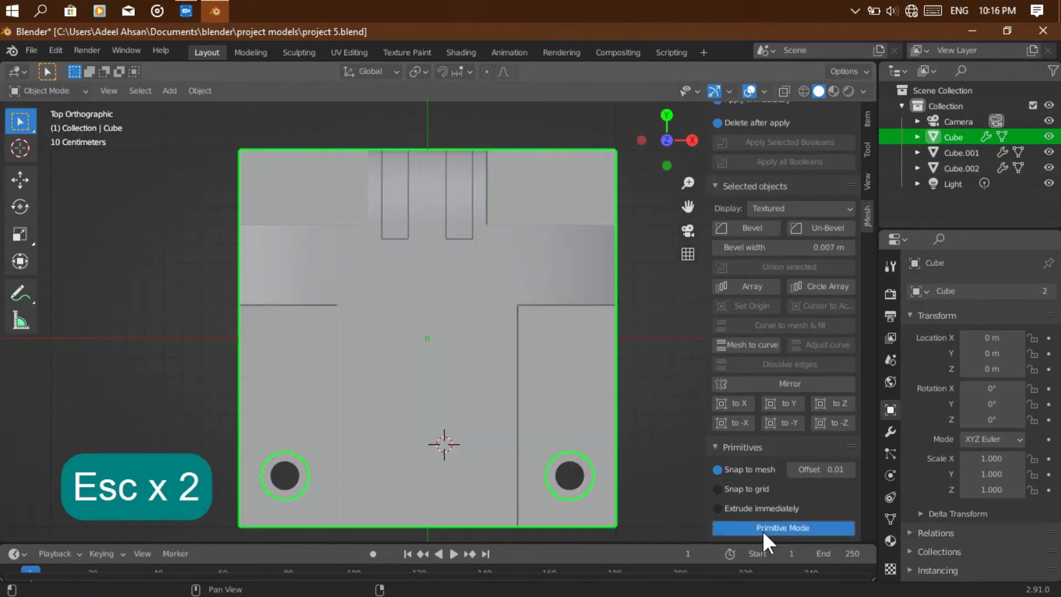
ctrl+click(390, 230)
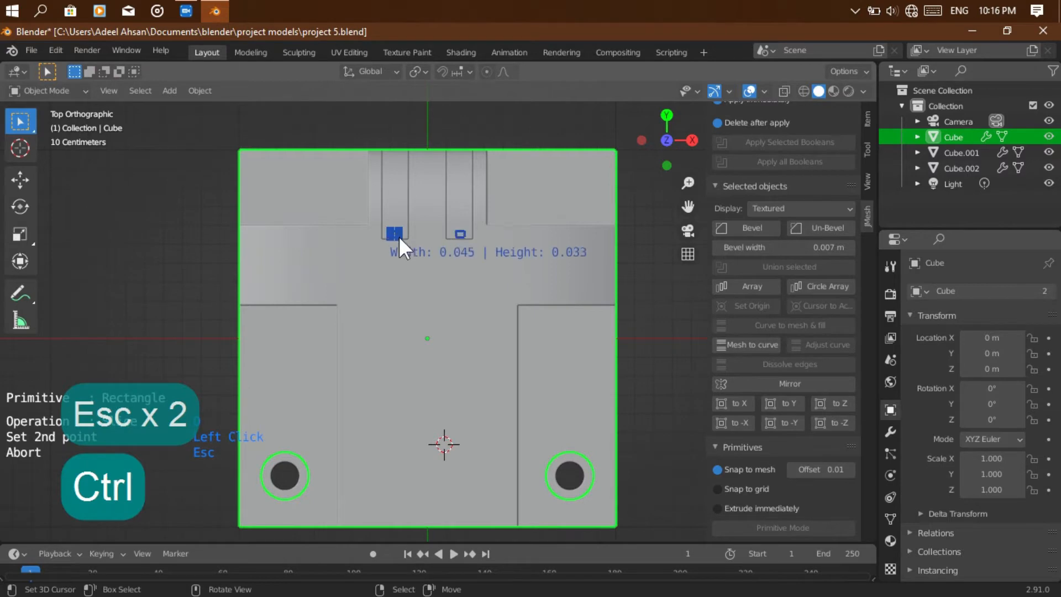
ctrl+click(399, 533)
key(ctrl)
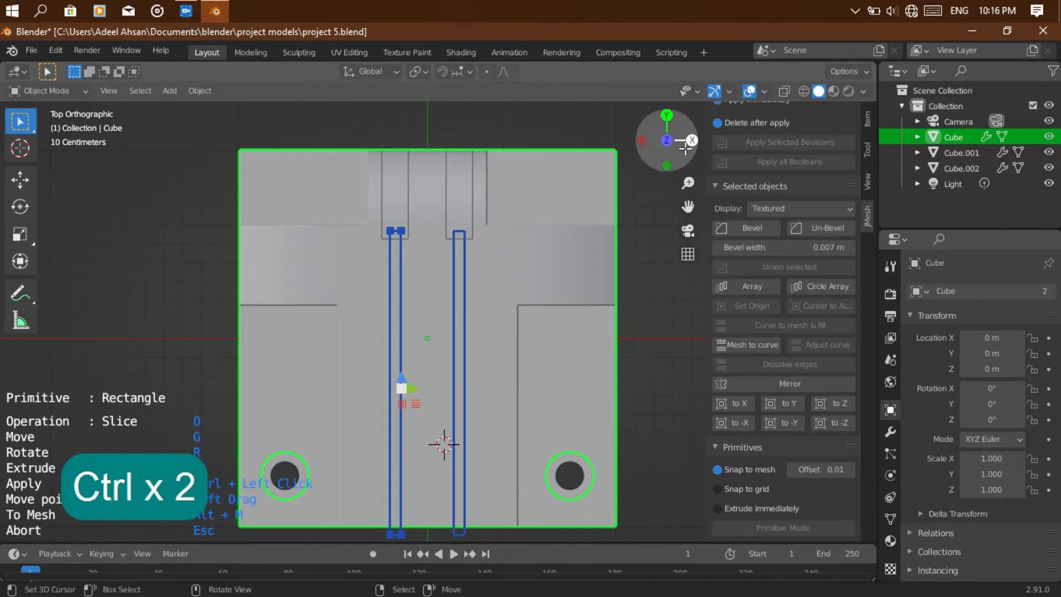
Extrude the narrow mirrored rectangles a shallow depth into the top surface and apply the slice.
click(667, 165)
scroll(526, 257, up, 3)
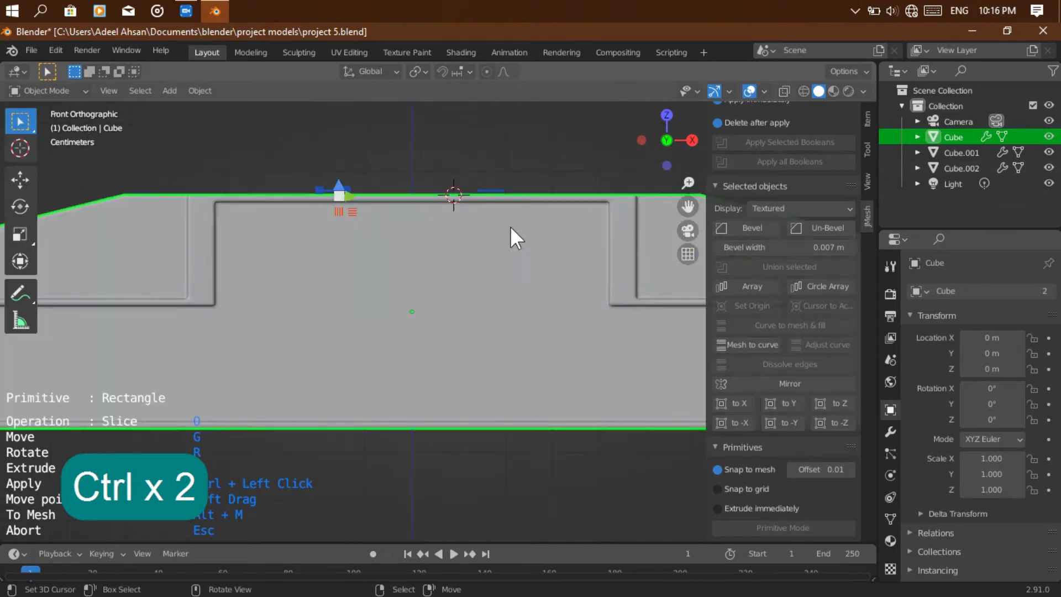
key(e)
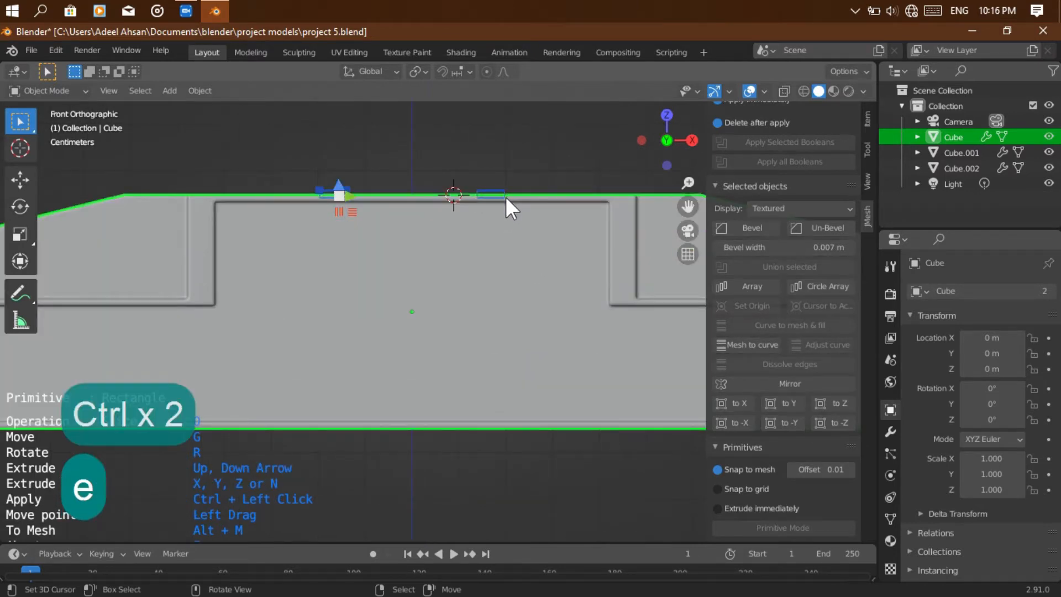
ctrl+click(506, 196)
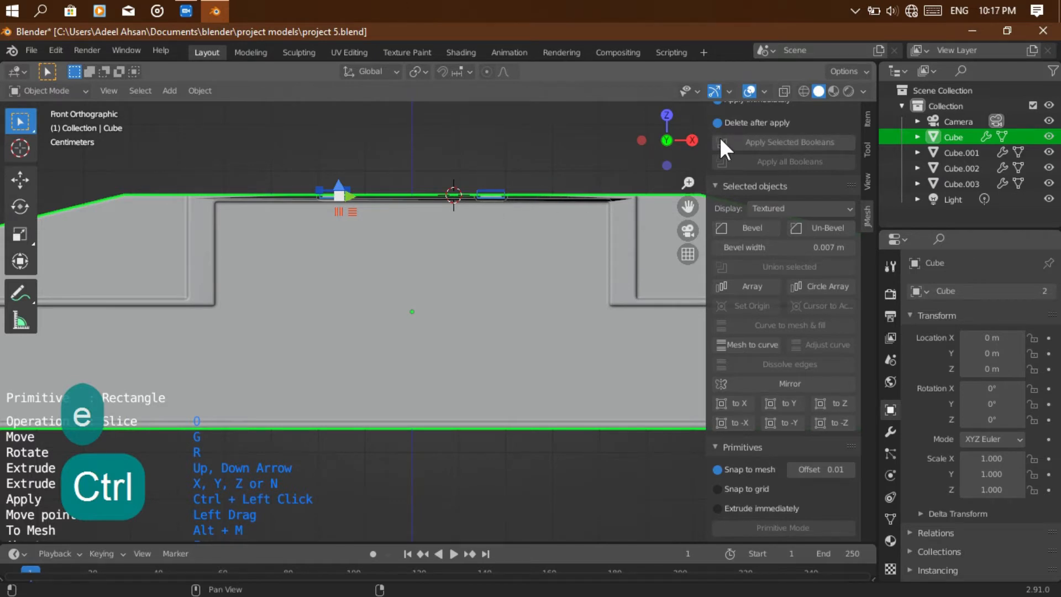
Change the rectangle primitive's operation to Difference and apply it along the same two narrow strips.
scroll(719, 135, up, 5)
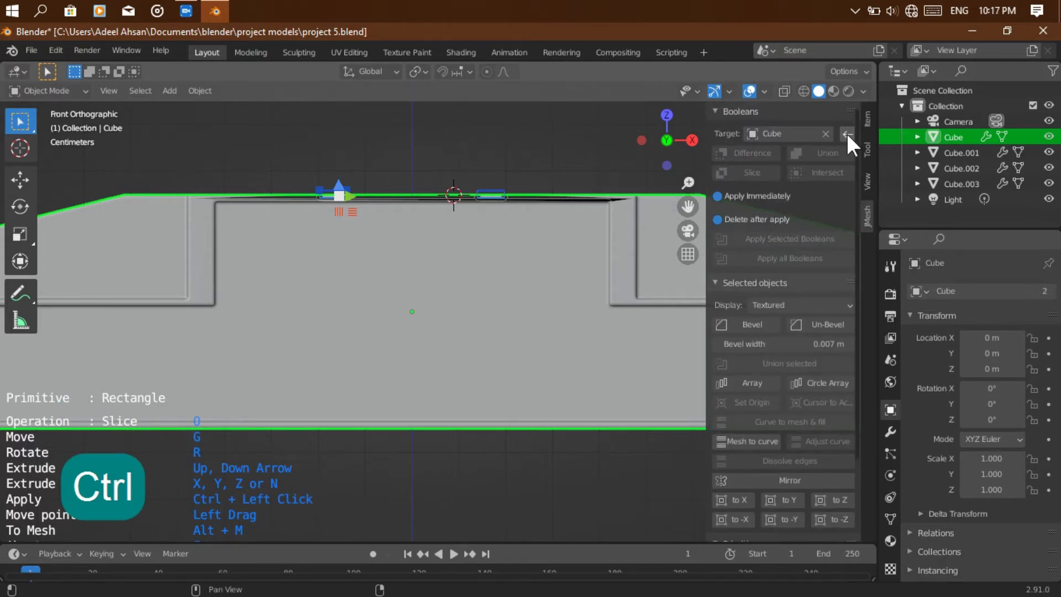
key(o)
key(o)
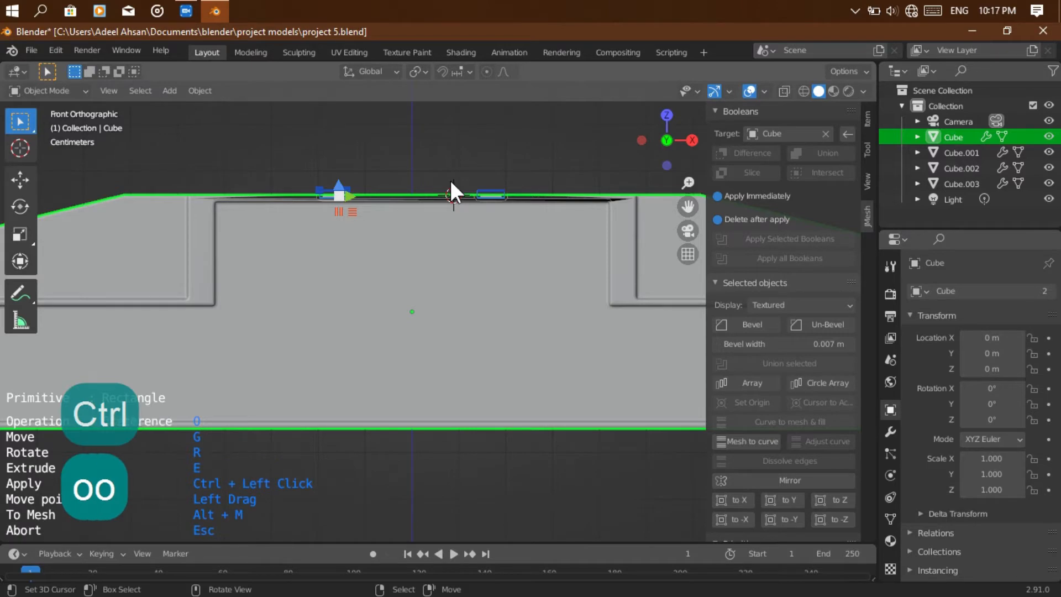
drag(655, 148, 655, 195)
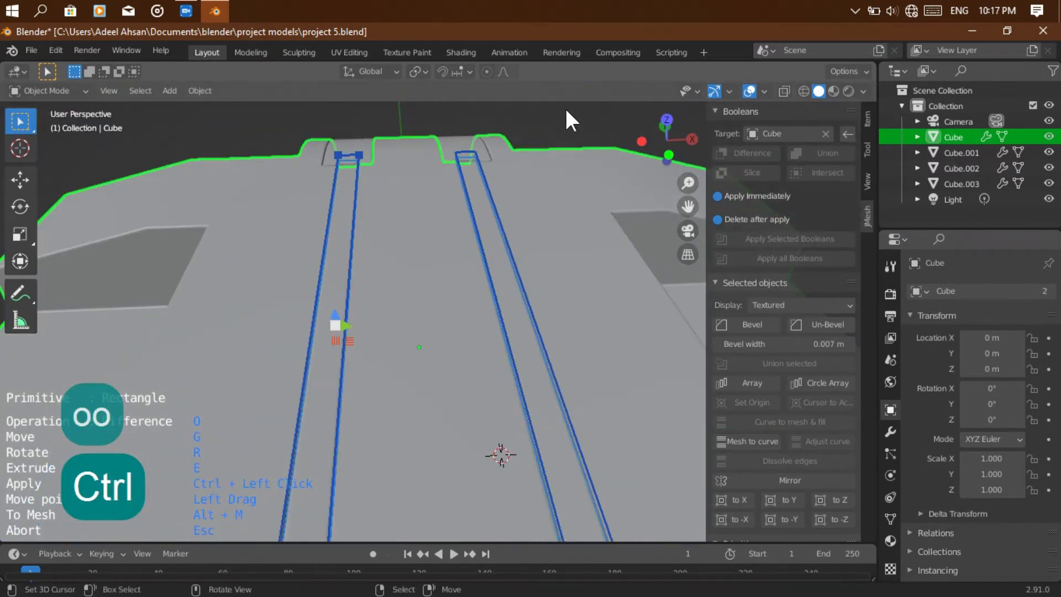
key(Escape)
Delete the sliced-off piece filling the two grooves, and select Cube.001 and Cube.002 in turn to check them.
middle_drag(569, 118, 568, 77)
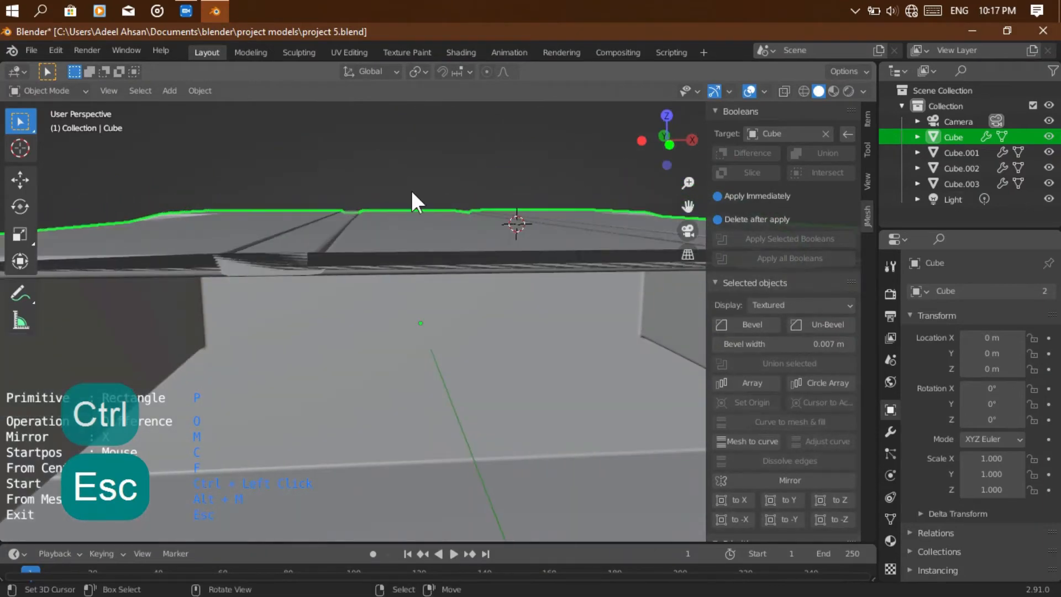
click(319, 244)
key(Delete)
drag(642, 160, 625, 254)
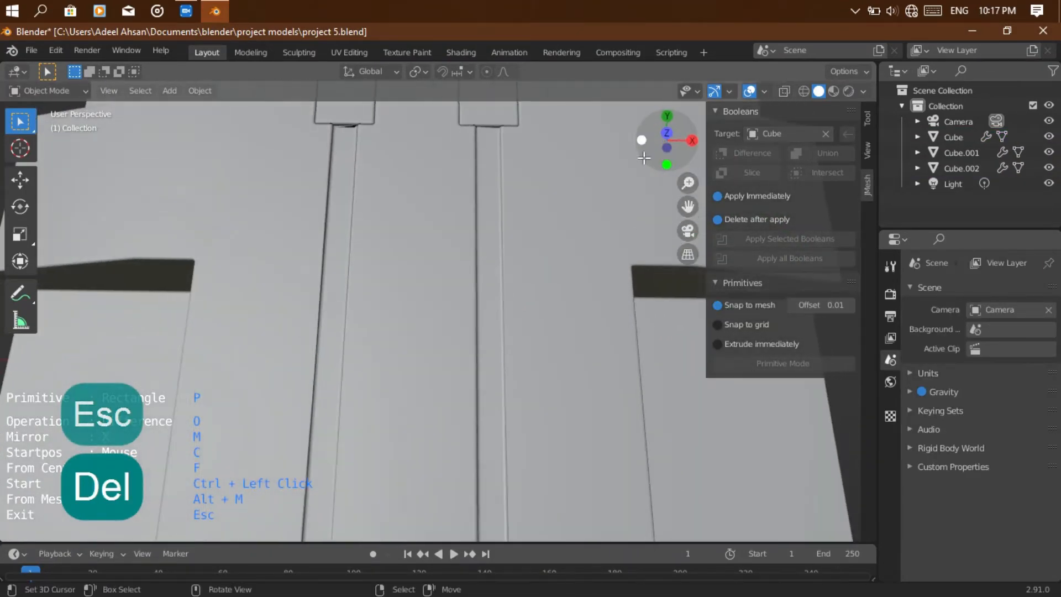
click(937, 138)
click(951, 158)
scroll(589, 190, down, 5)
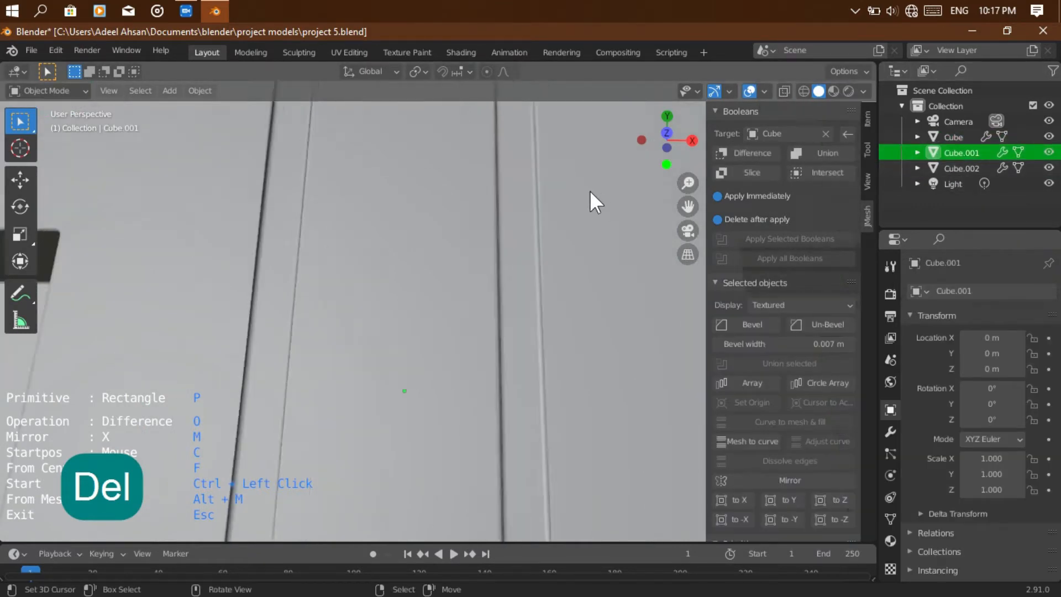
click(950, 168)
click(607, 245)
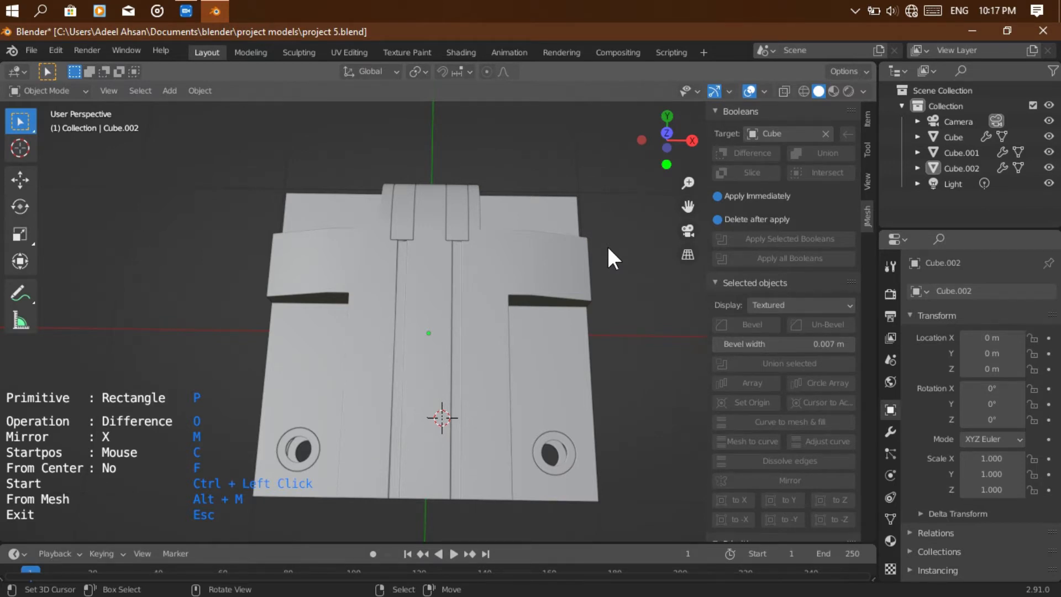
Reapply the 0.007 m bevel to the main body and clear the selection.
click(515, 353)
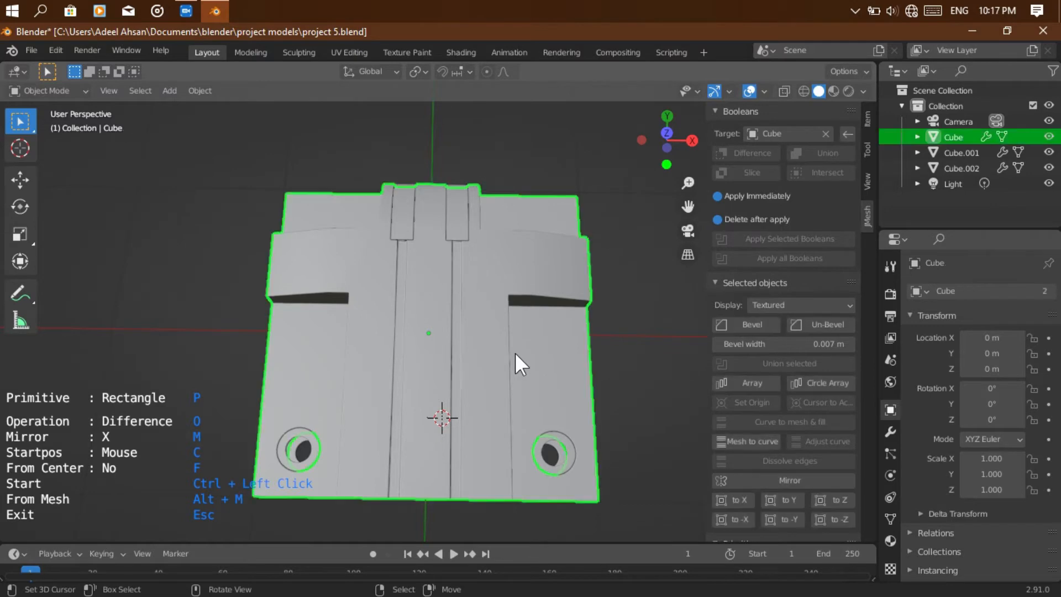
click(746, 318)
click(426, 395)
click(657, 267)
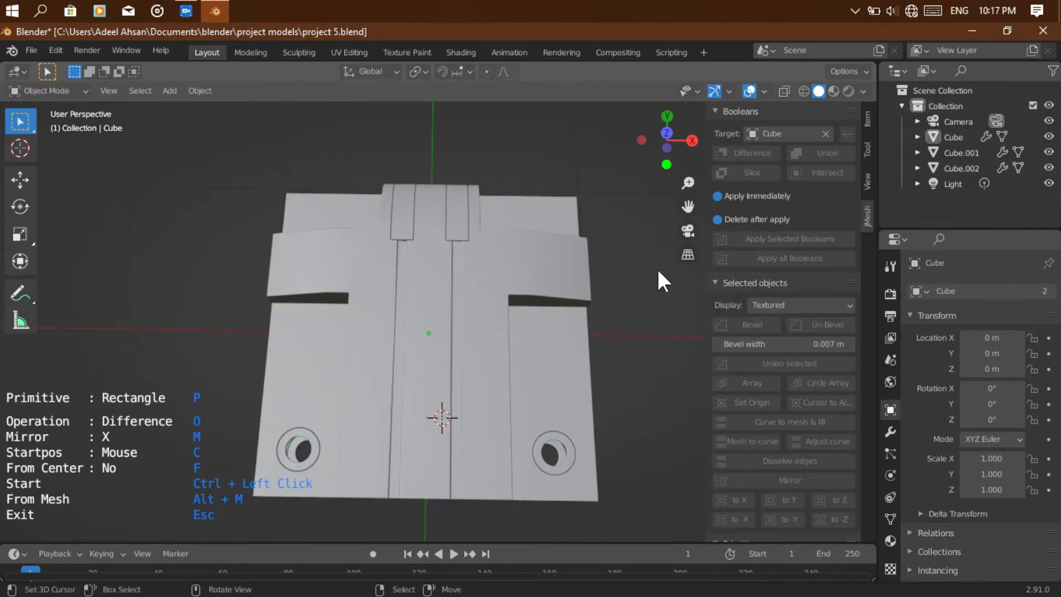
Select the main body and set its Auto Smooth angle to 30°.
click(667, 133)
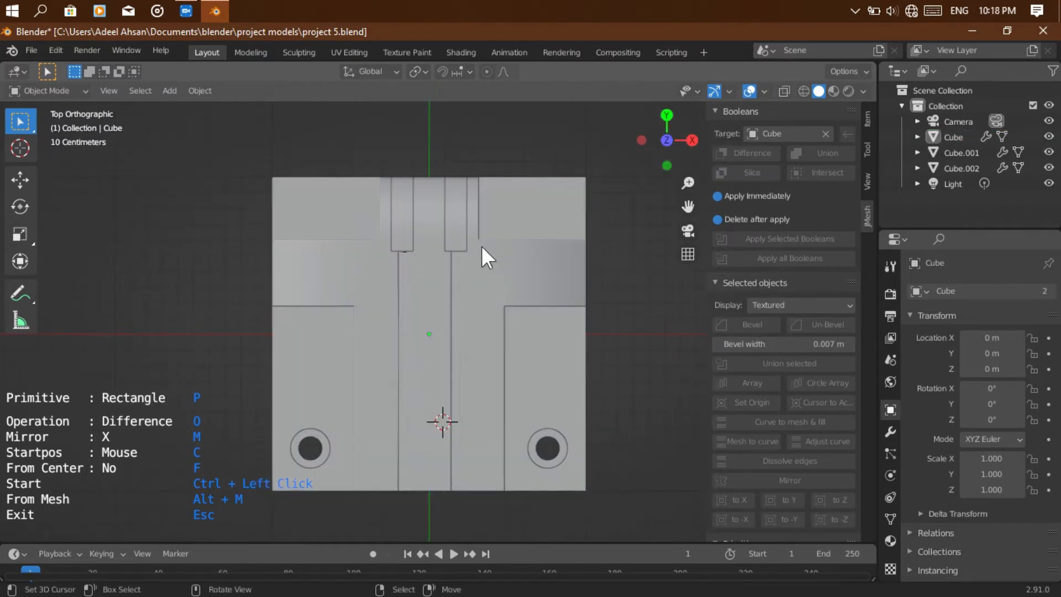
click(415, 270)
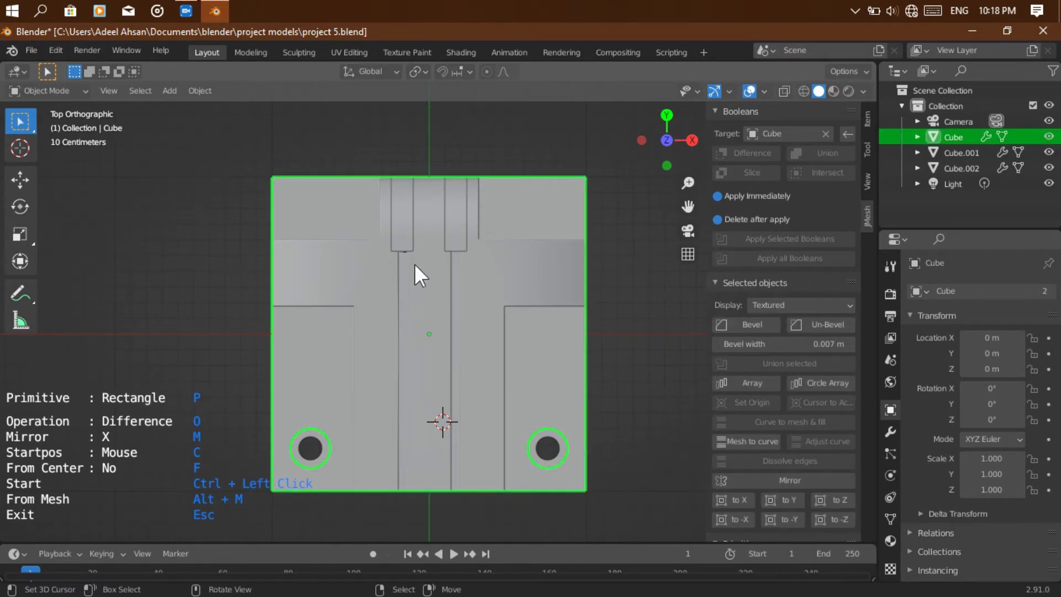
scroll(415, 267, up, 6)
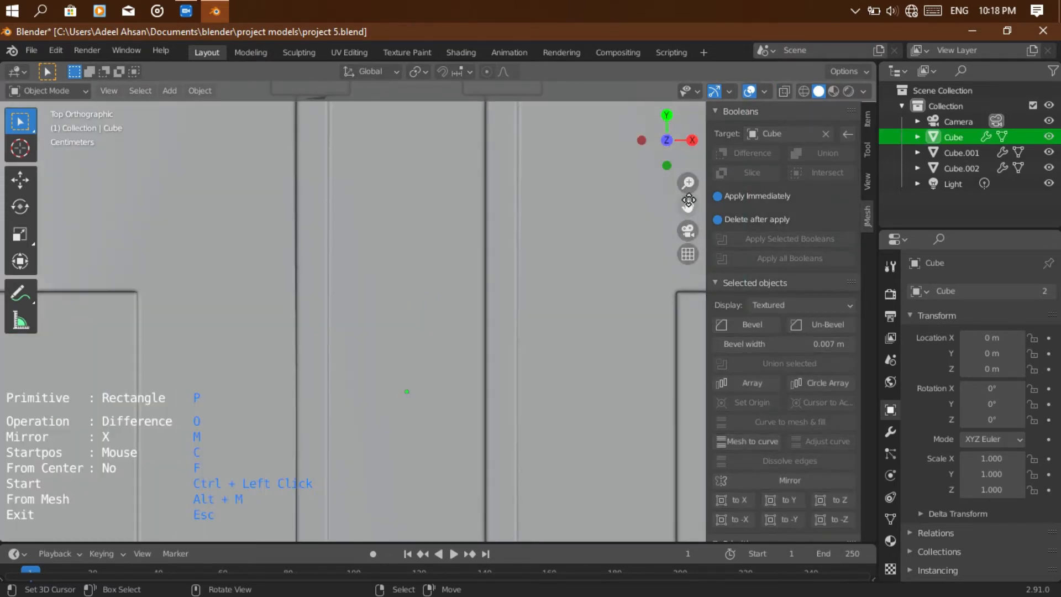
drag(688, 201, 687, 264)
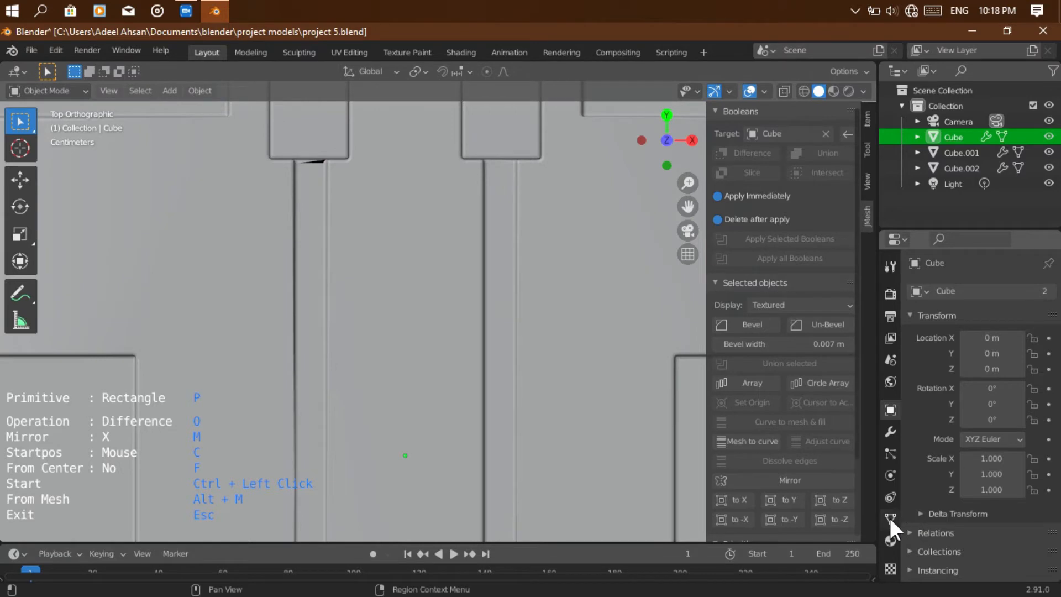
click(890, 519)
scroll(917, 529, down, 2)
click(910, 498)
click(998, 521)
text(30)
key(Return)
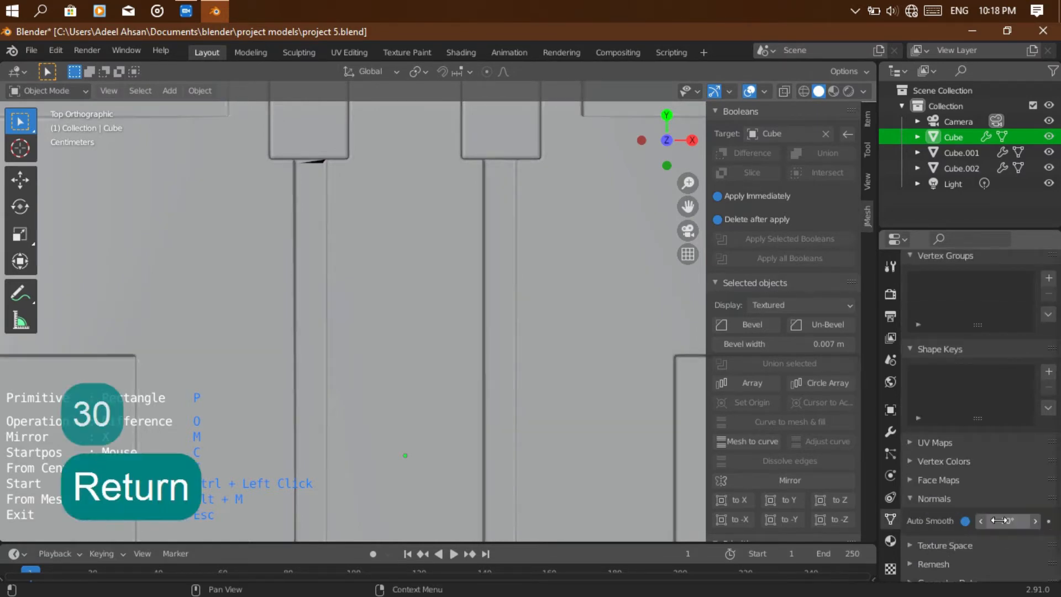
Turn off Auto Smooth on the main body and inspect its shading from above and from the side.
click(966, 521)
scroll(571, 344, down, 6)
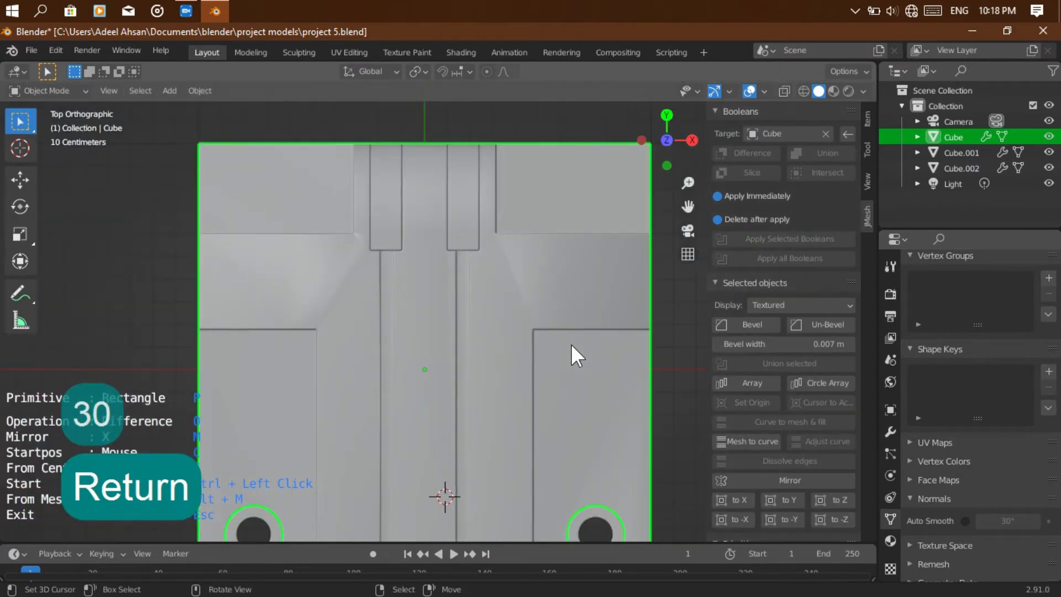
key(w)
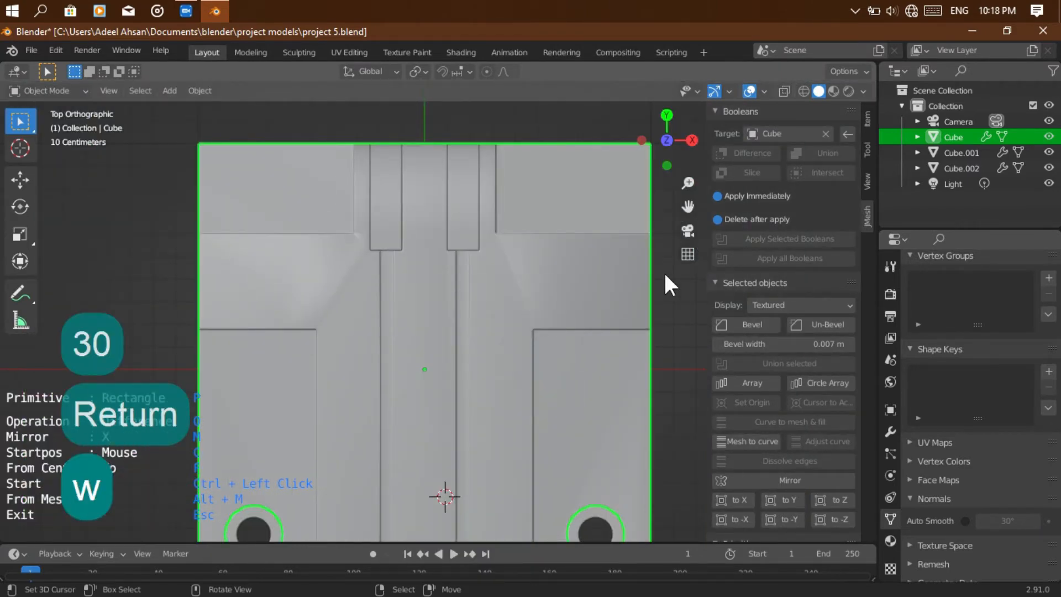
drag(657, 153, 510, 243)
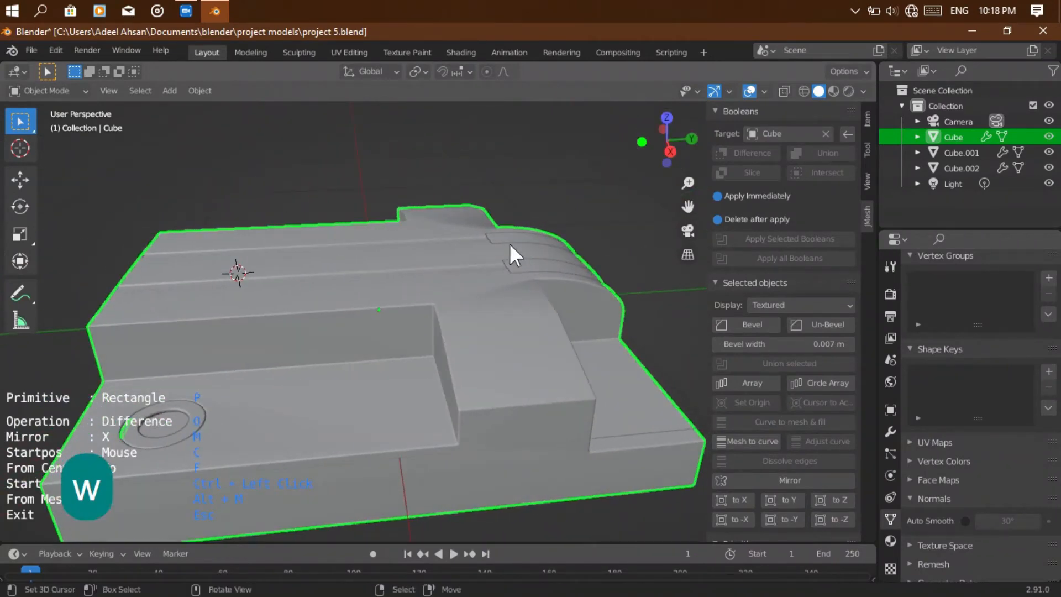
Try a six-segment bevel on the two parallel edges of the raised side block's sloped face, and undo it.
key(Tab)
click(534, 407)
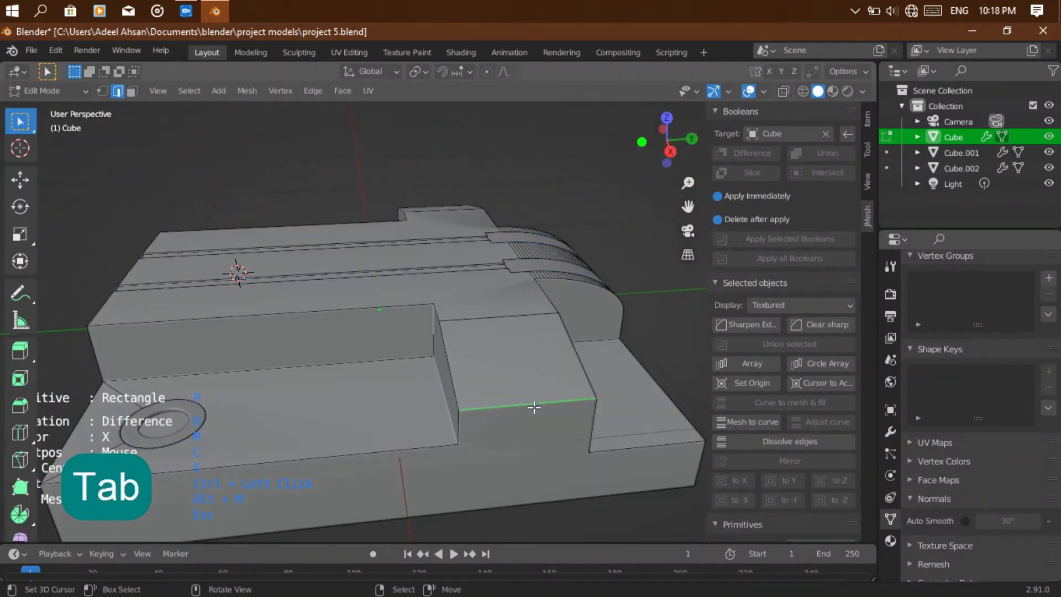
shift+click(492, 316)
key(ctrl+b)
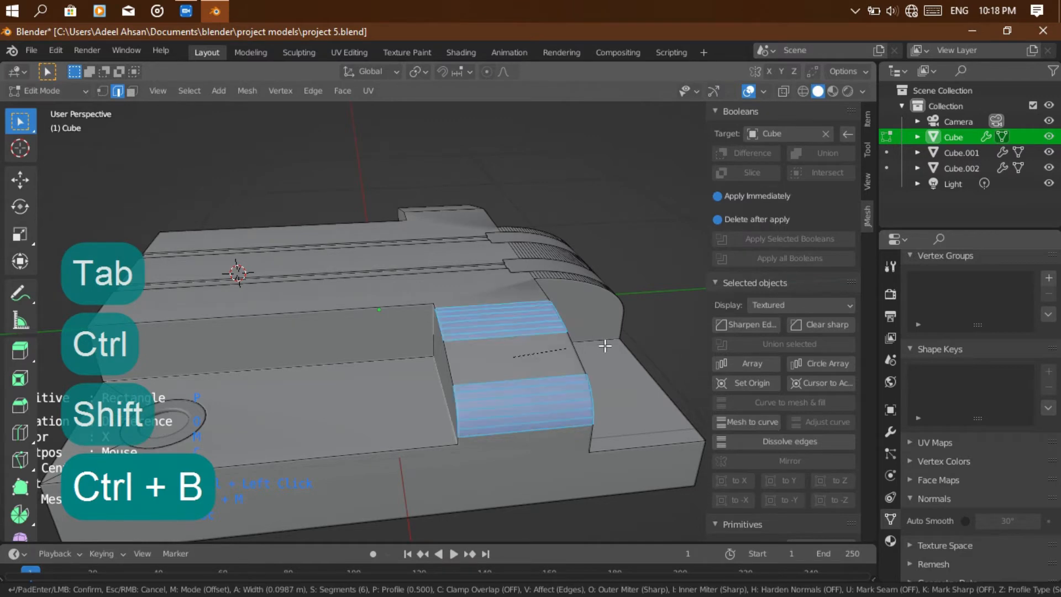
click(562, 370)
key(ctrl+z)
right_click(587, 205)
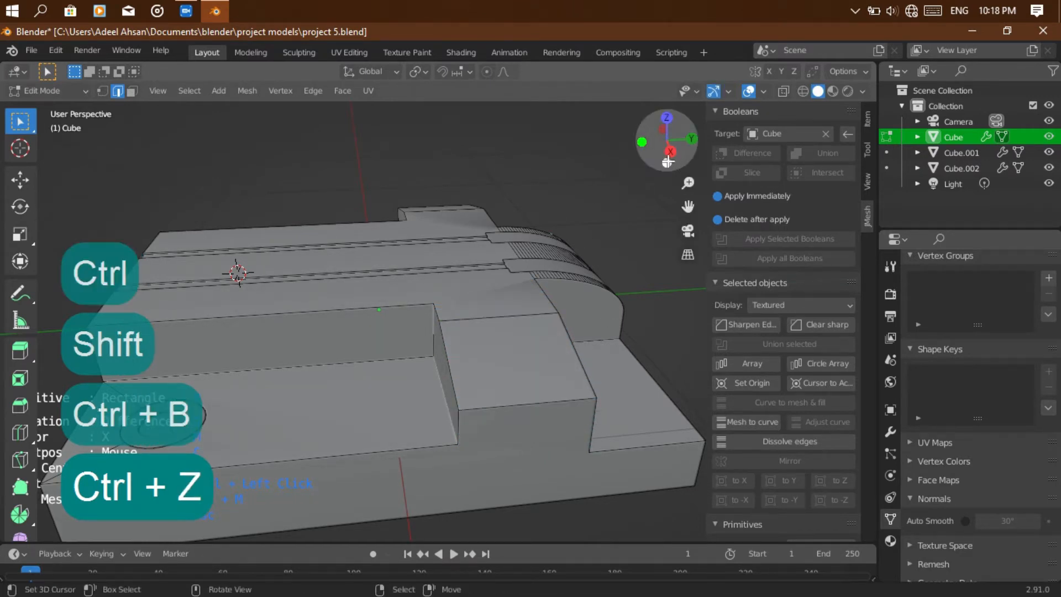
Re-enable Auto Smooth on the main body and return to Object Mode.
click(965, 521)
key(Tab)
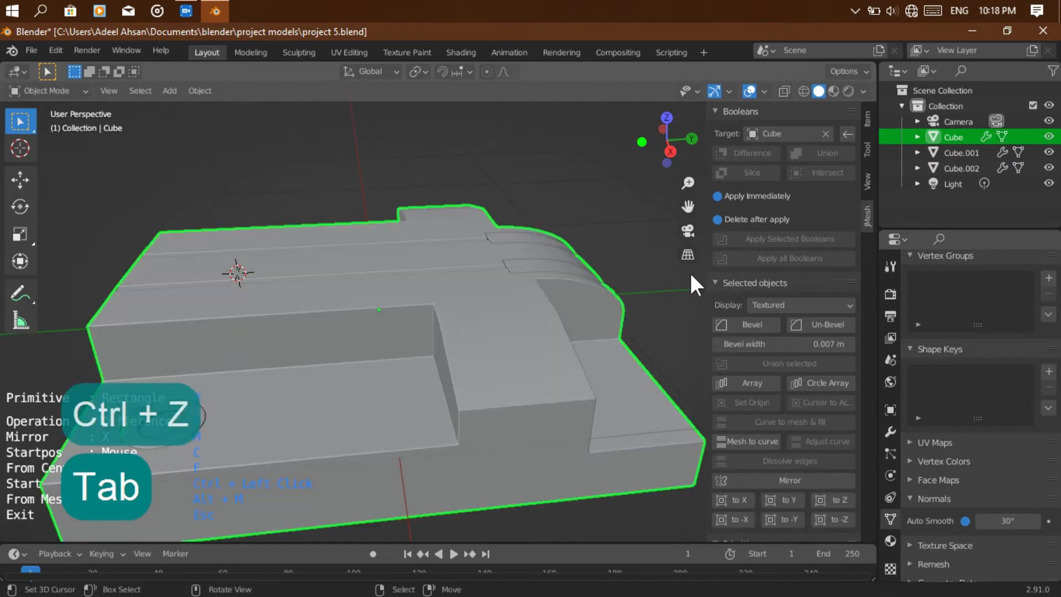
Set the primitive's mirror to None and draw a rectangle about 0.152 by 0.065 between the upper ends of the two grooves.
drag(669, 143, 793, 230)
click(668, 140)
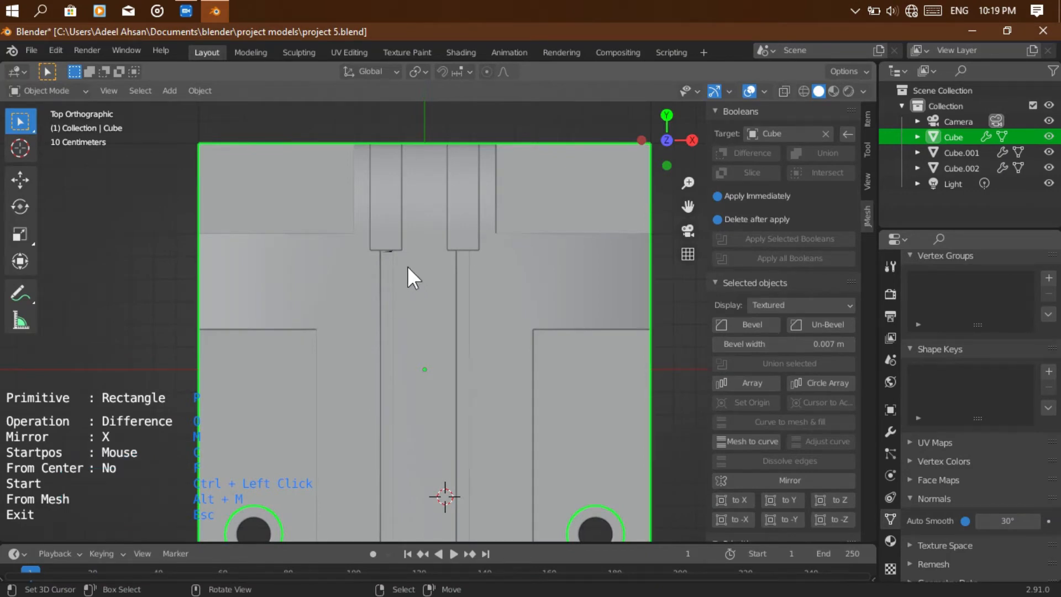
mouse_move(408, 267)
ctrl+mouse_down()
mouse_move(440, 271)
mouse_move(434, 291)
ctrl+mouse_up()
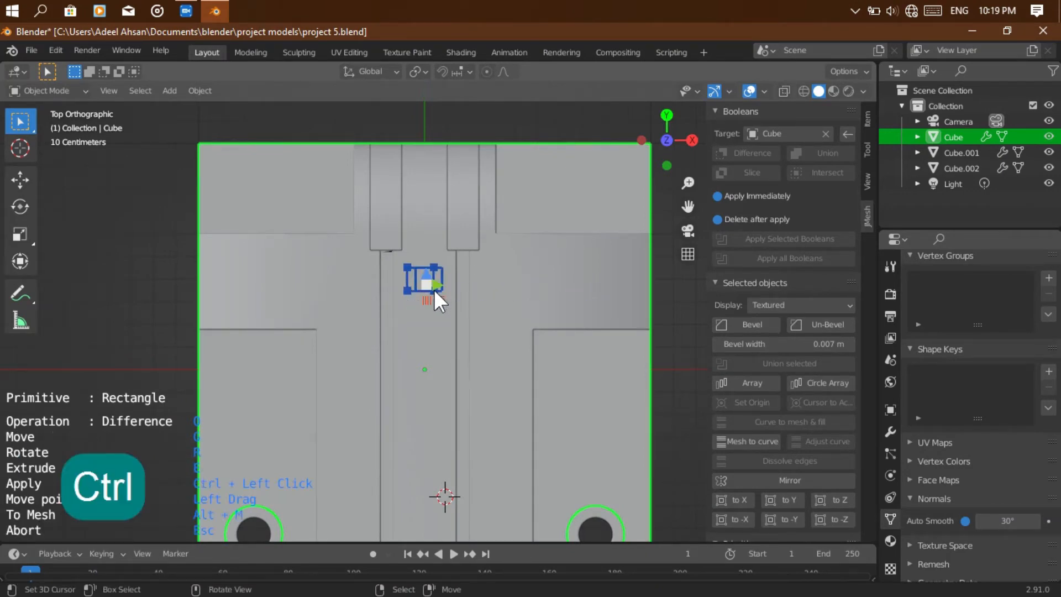
key(Escape)
key(m)
key(m)
key(m)
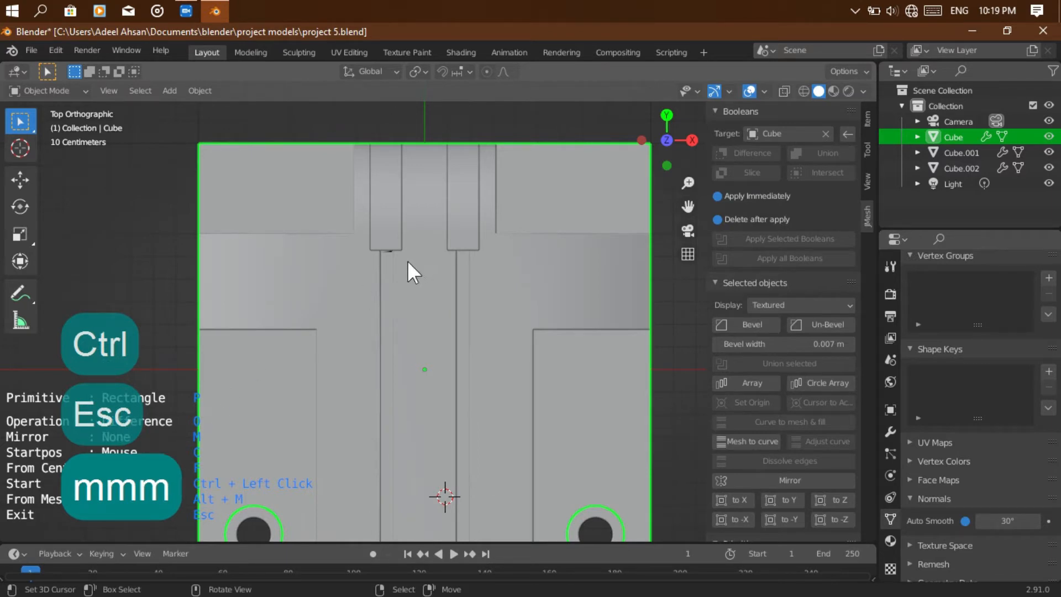
ctrl+drag(407, 260, 442, 275)
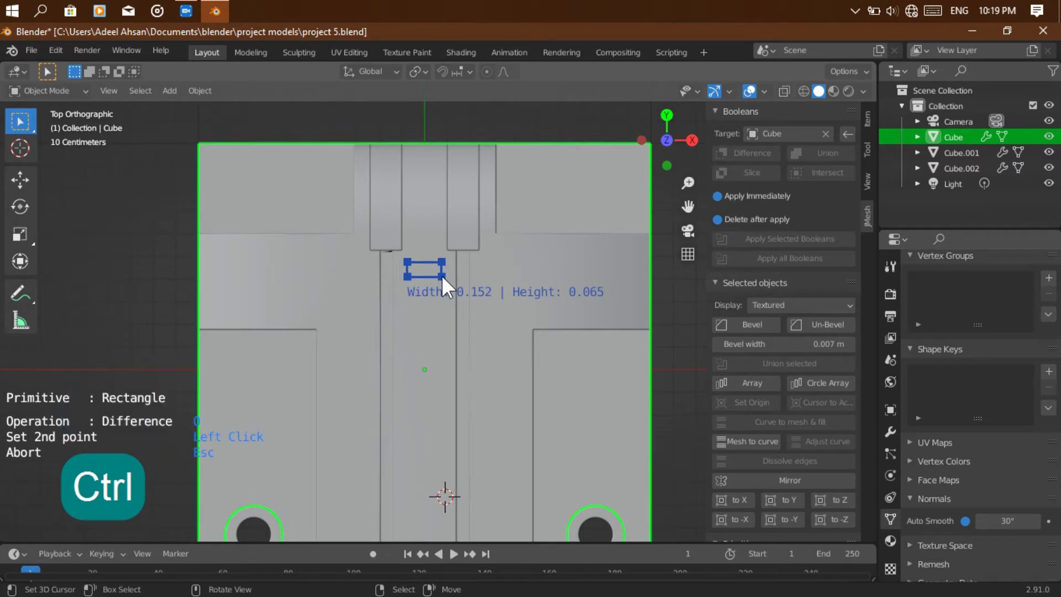
ctrl+drag(442, 275, 442, 275)
Extrude the small rectangle a shallow depth into the top surface and set its operation to Slice.
click(667, 166)
scroll(645, 193, up, 4)
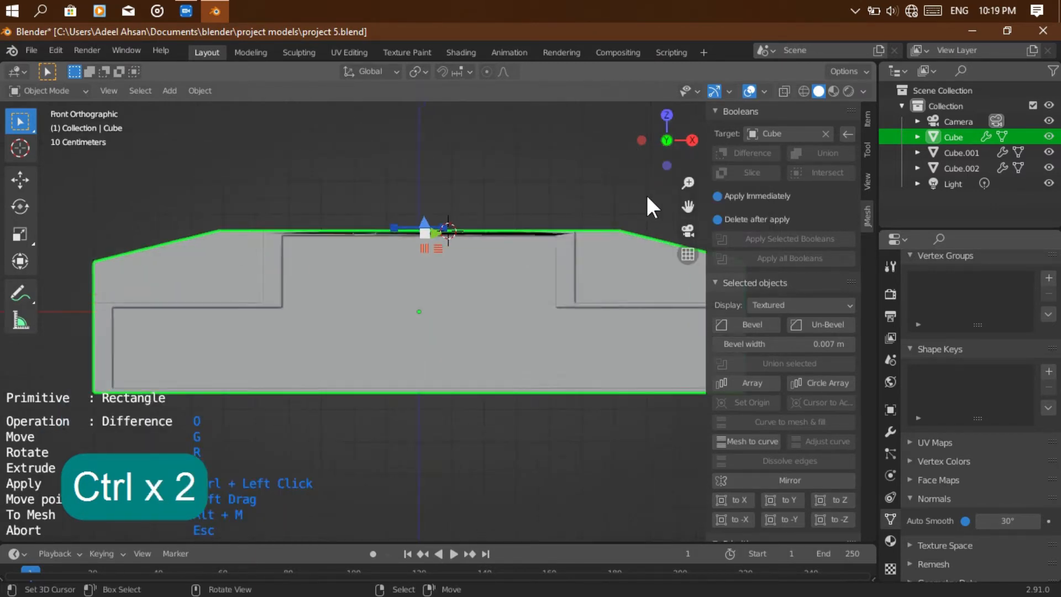
click(667, 140)
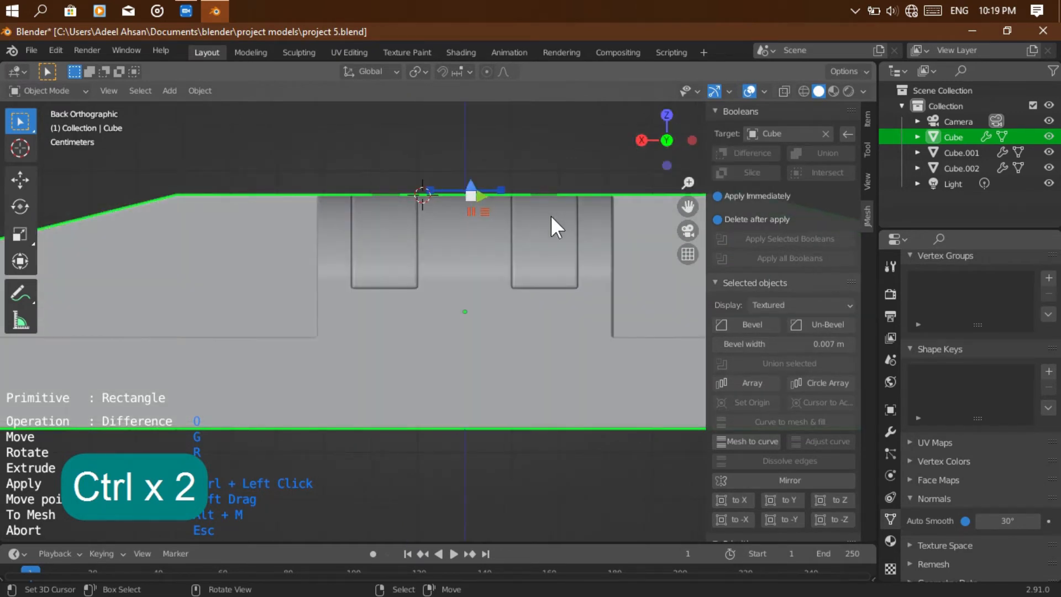
key(e)
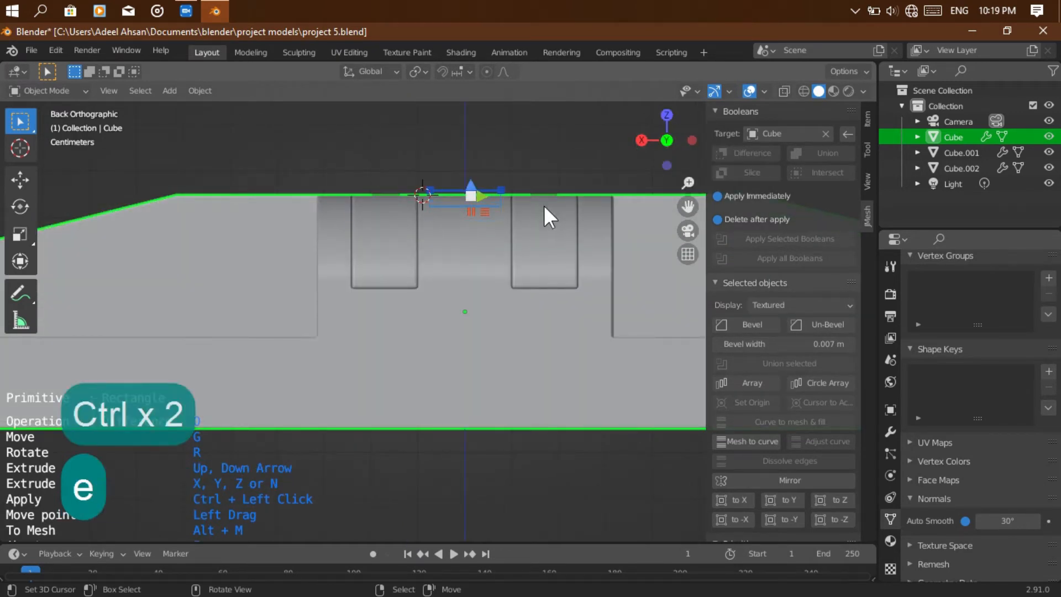
key(o)
key(o)
key(o)
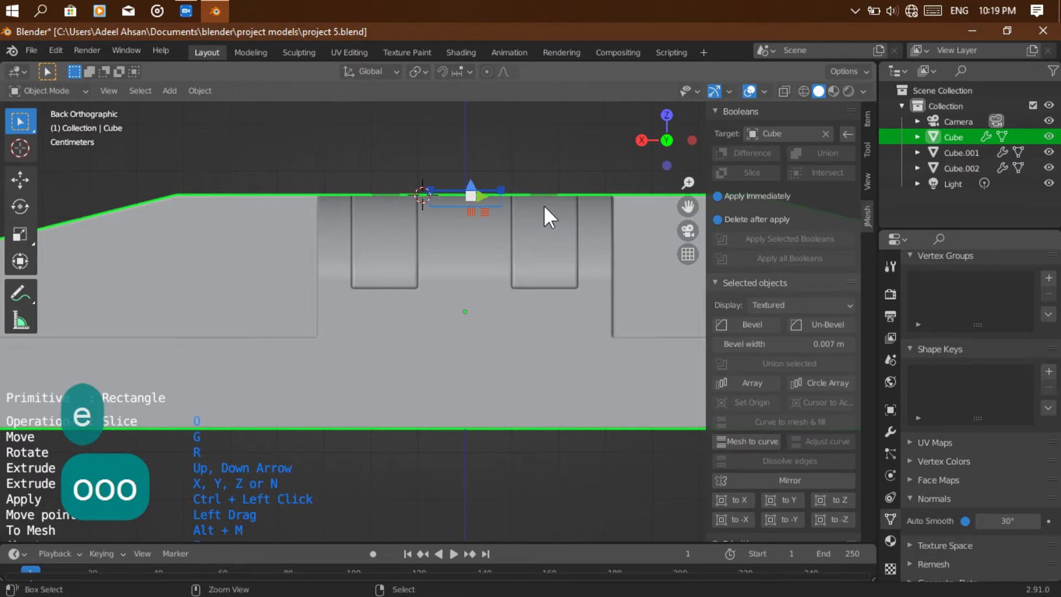
Make the main body the boolean target and apply the small rectangle's slice to it between the two grooves.
ctrl+click(544, 204)
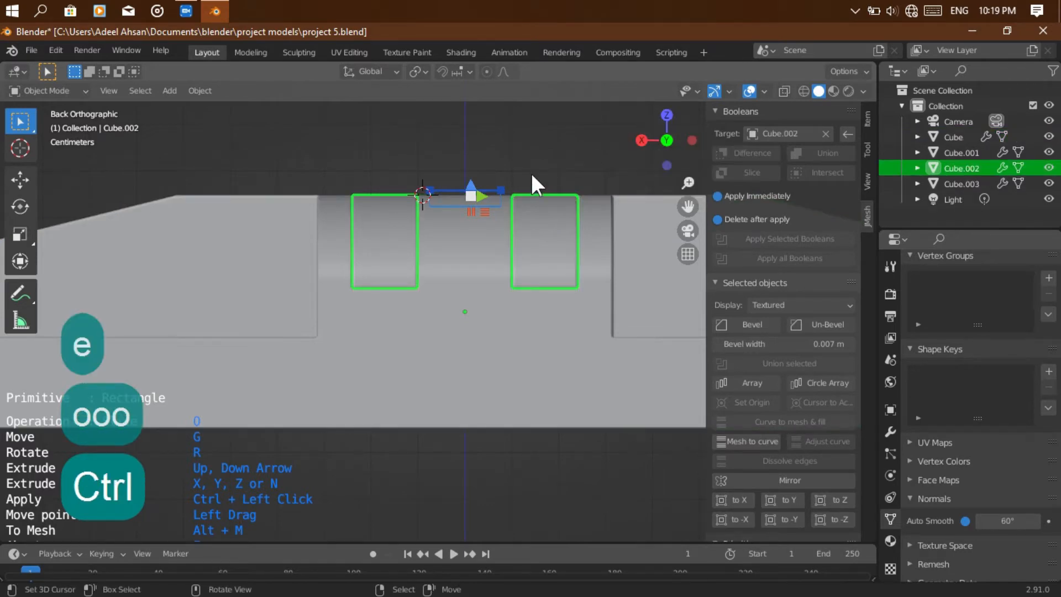
ctrl+click(531, 173)
drag(655, 152, 774, 155)
right_click(549, 230)
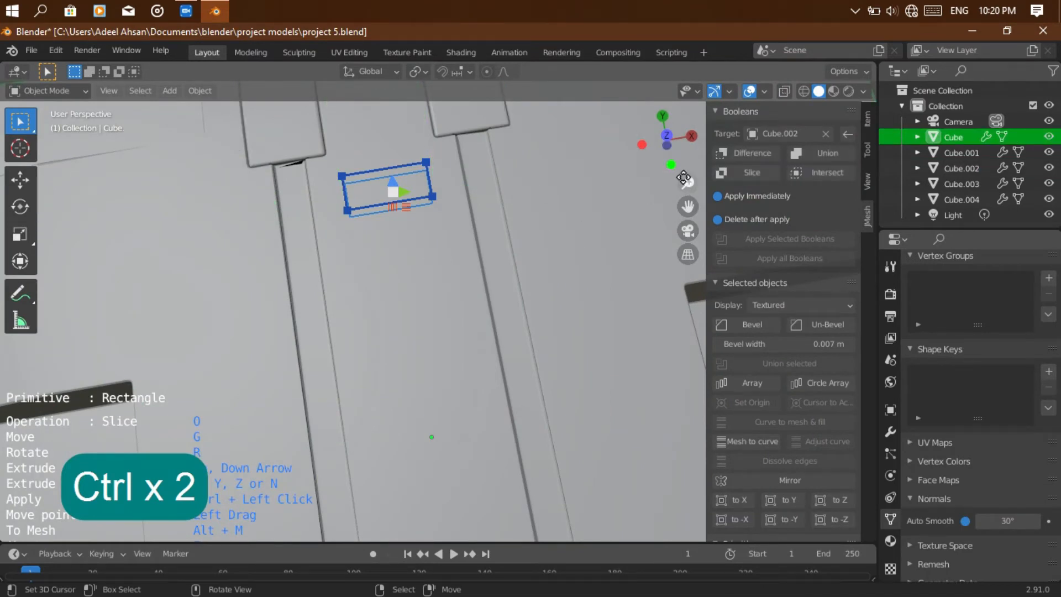
drag(685, 181, 685, 235)
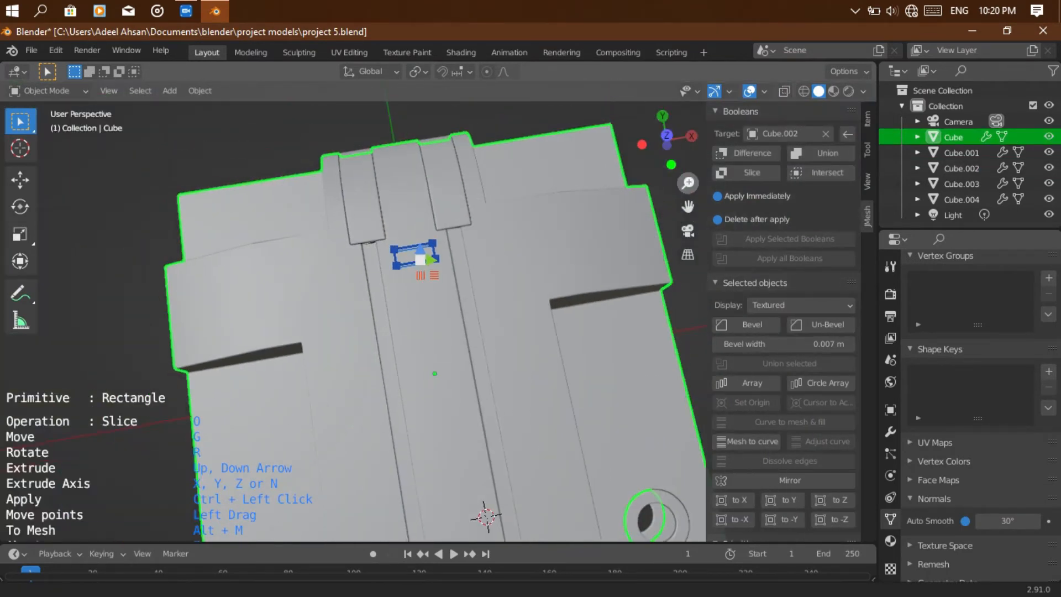
ctrl+click(131, 243)
ctrl+click(350, 306)
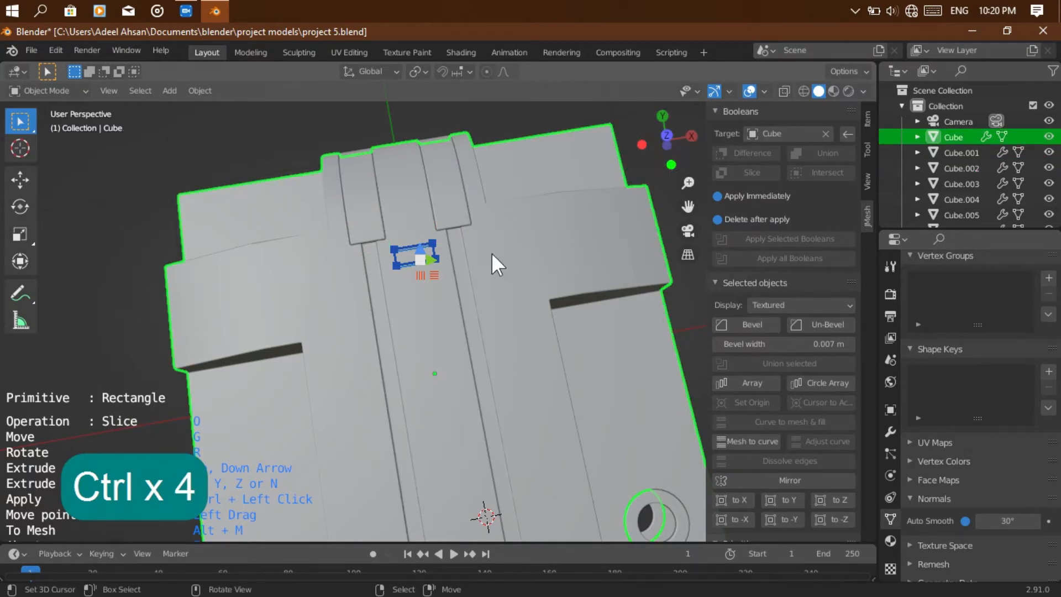
Move the rectangle along the centre strip twice, slicing the main body each time to form a column of three small rectangles.
click(667, 136)
key(g)
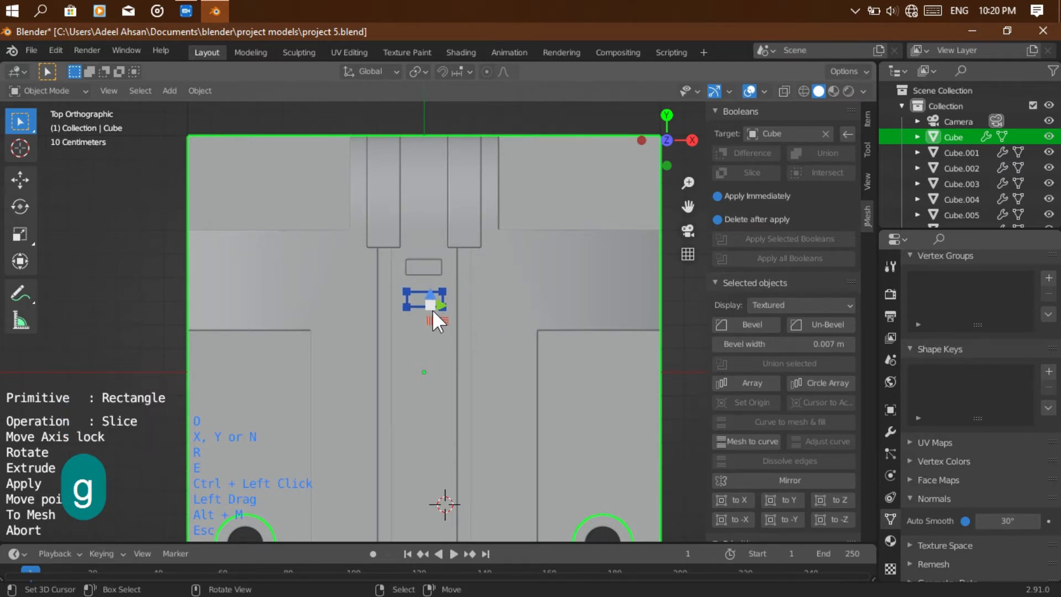
scroll(432, 310, up, 5)
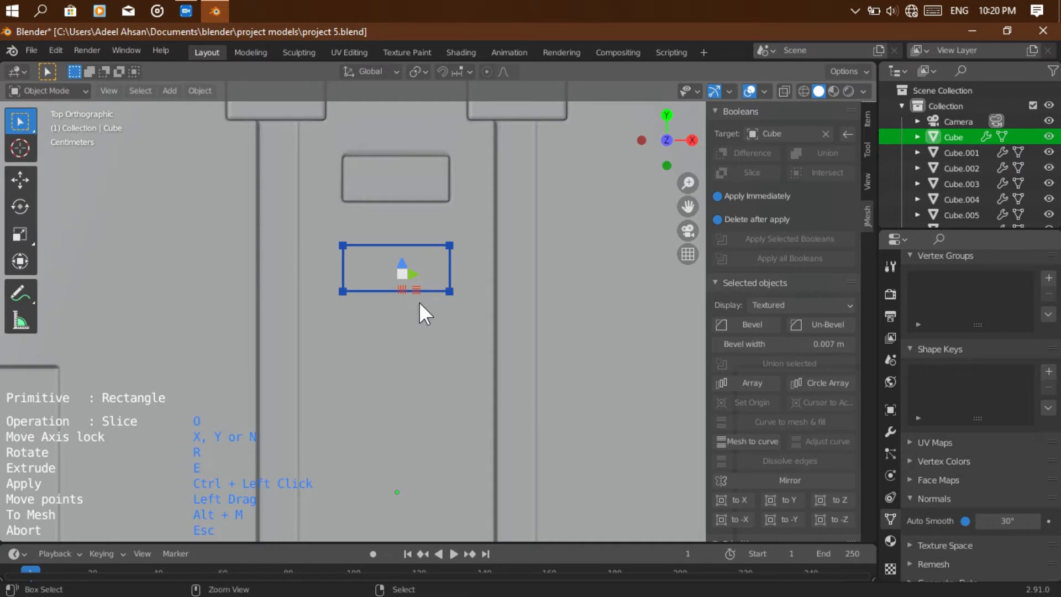
key(ctrl)
key(g)
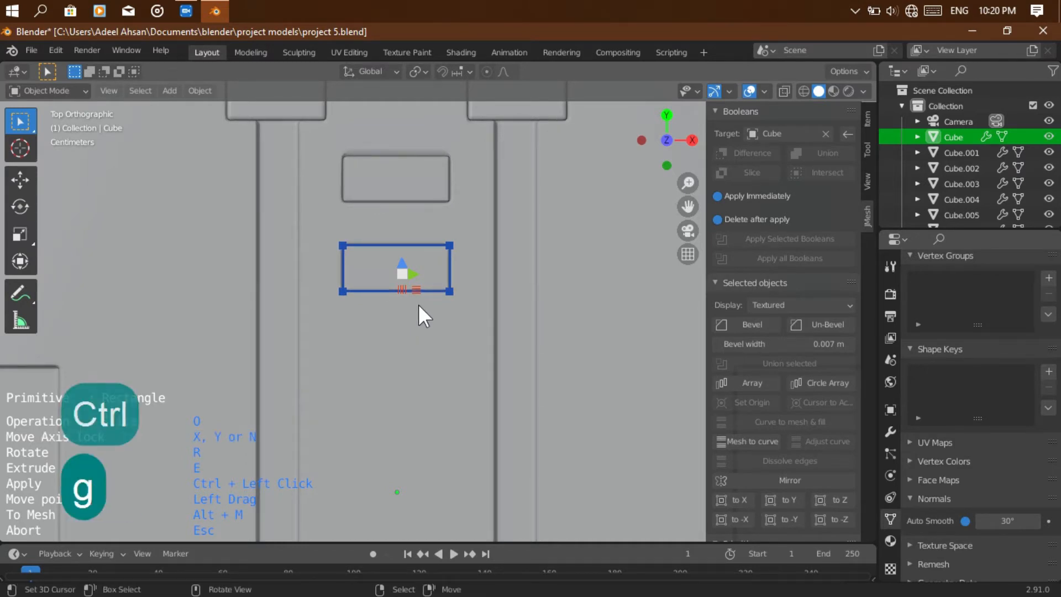
ctrl+click(419, 387)
scroll(419, 387, down, 6)
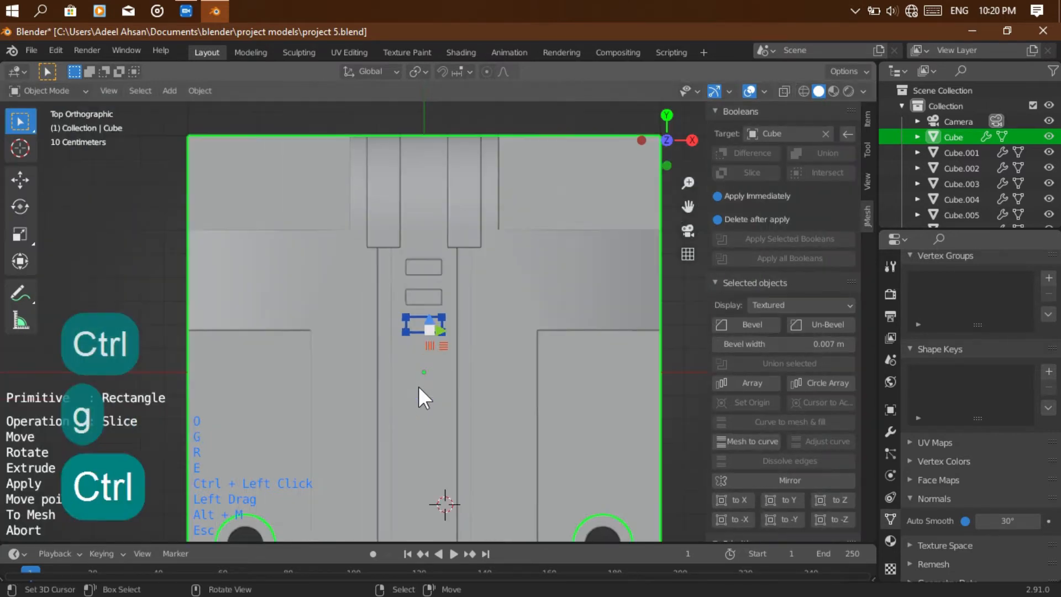
key(Escape)
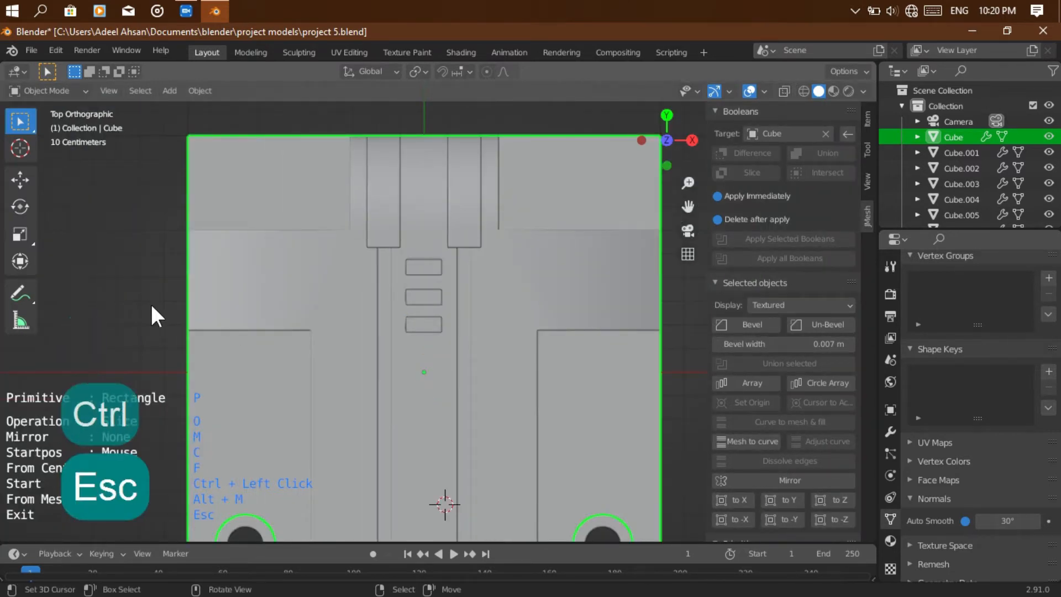
Inspect the three rectangular slices, and restart Primitive Mode in top view with the operation set to Slice.
drag(671, 148, 686, 98)
drag(685, 187, 683, 210)
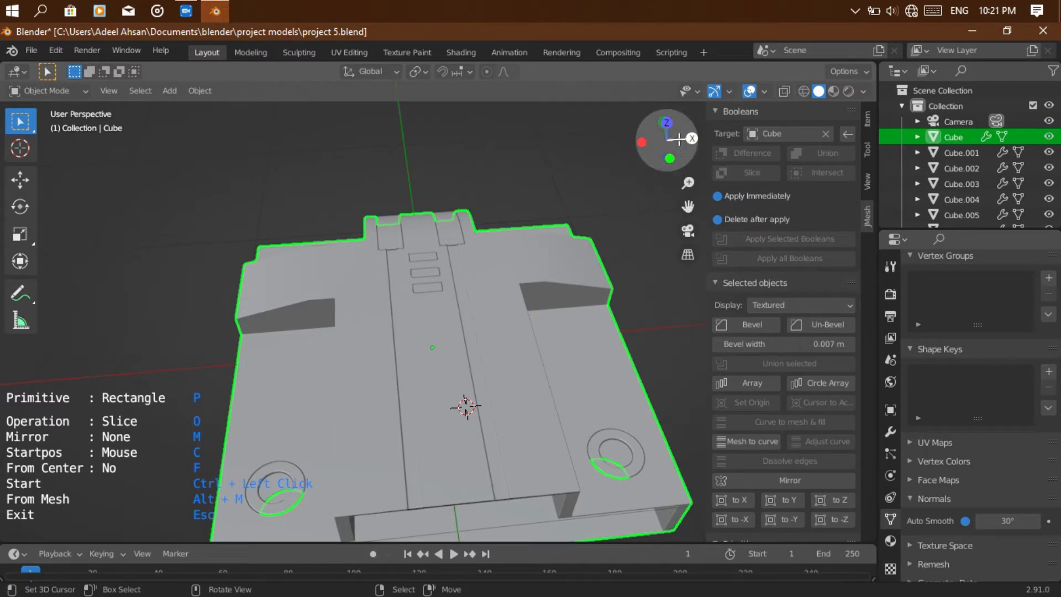
click(666, 122)
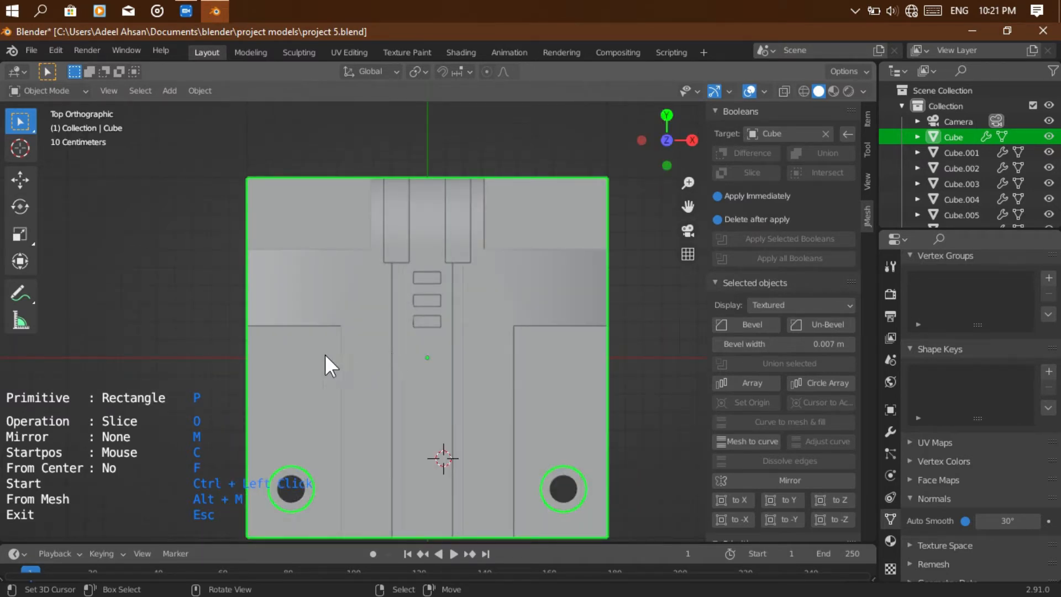
key(Escape)
key(Escape)
scroll(779, 470, down, 4)
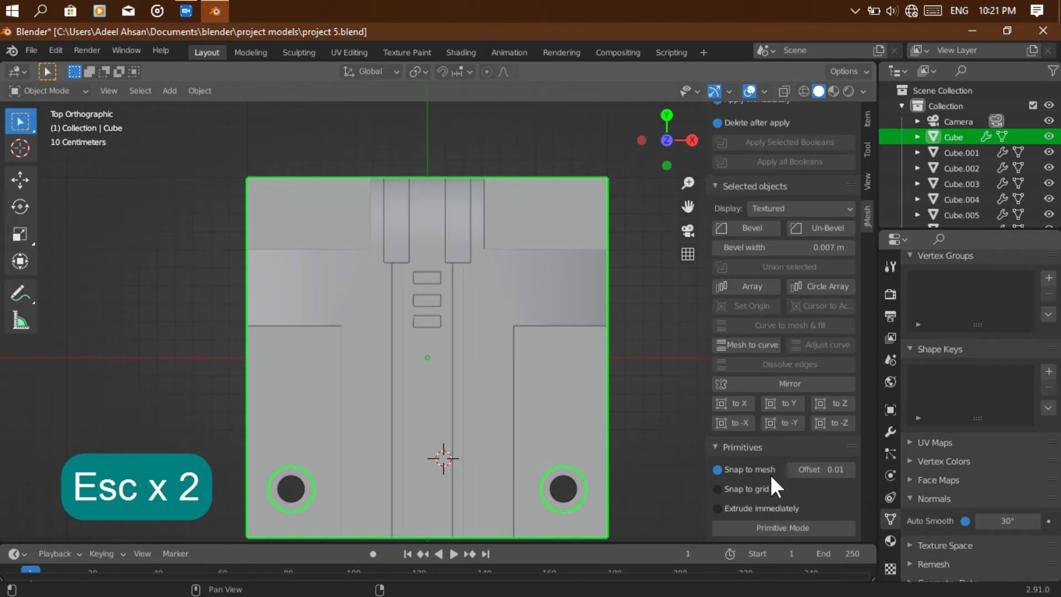
click(758, 528)
key(o)
key(o)
key(o)
key(o)
key(o)
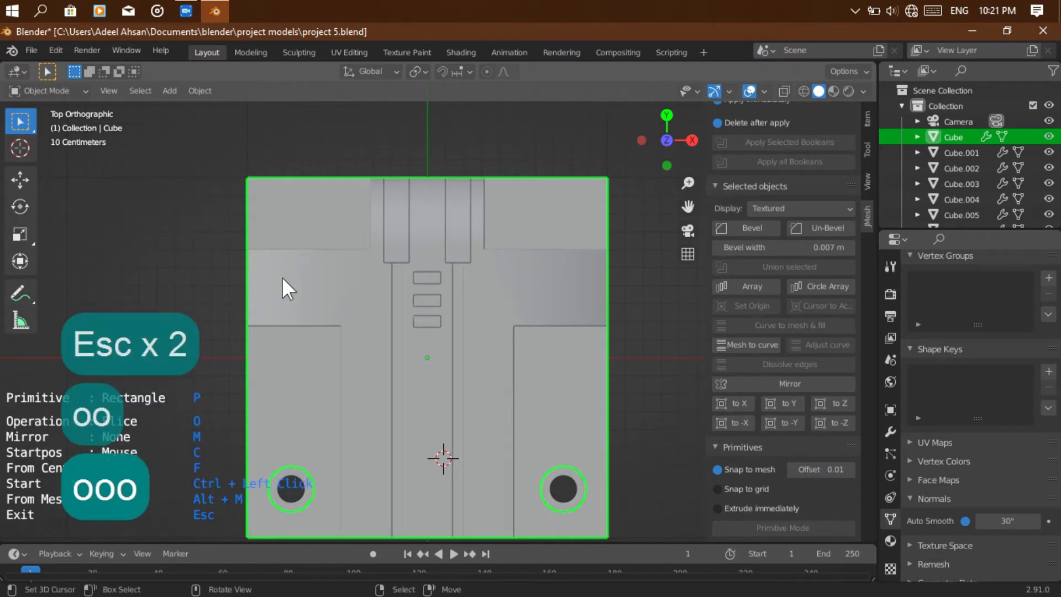
Switch the primitive to Circle and set its mirror to X.
key(p)
key(p)
key(p)
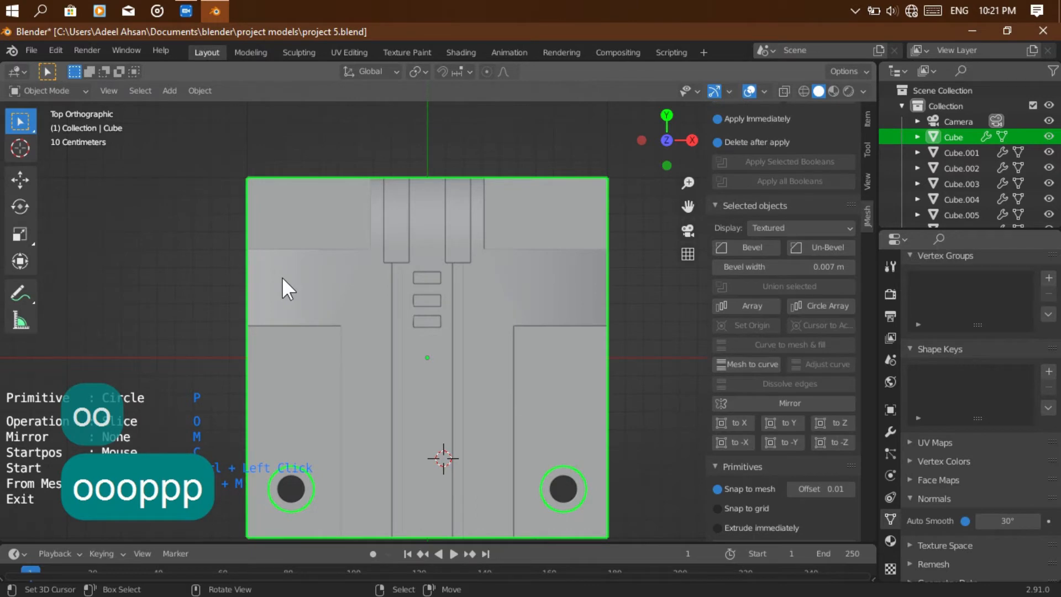
key(m)
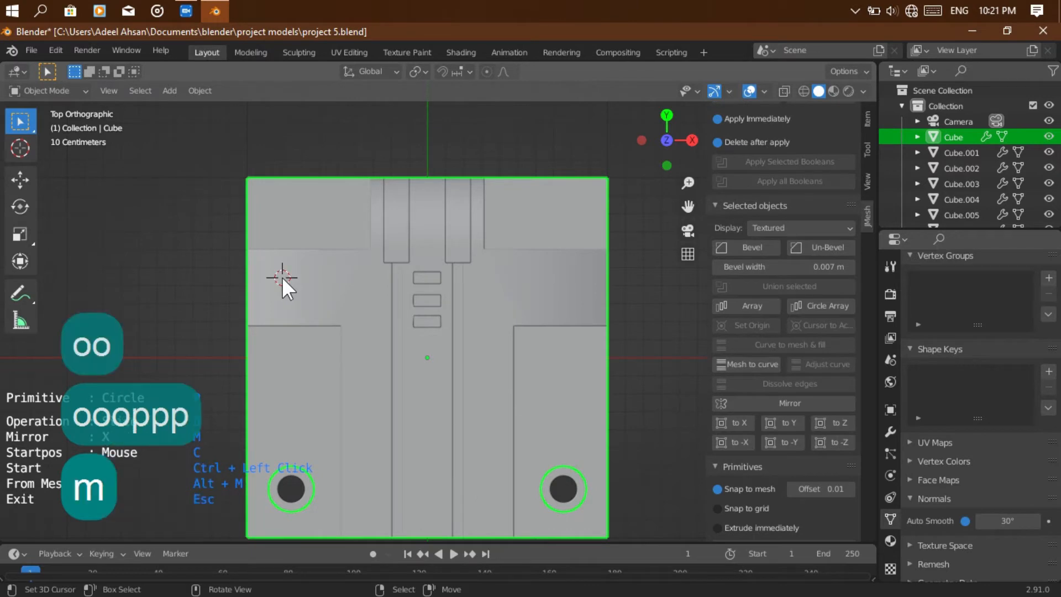
Centre the 3D cursor on the body and draw an X-mirrored circle pair of about 0.044 radius on either side of the three small rectangles.
click(429, 357)
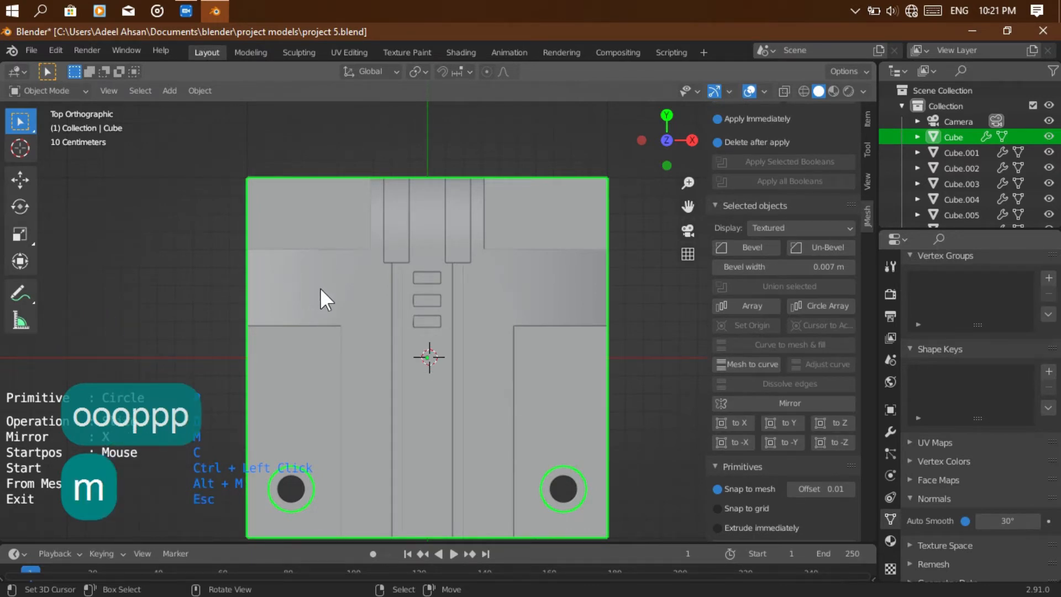
ctrl+click(348, 293)
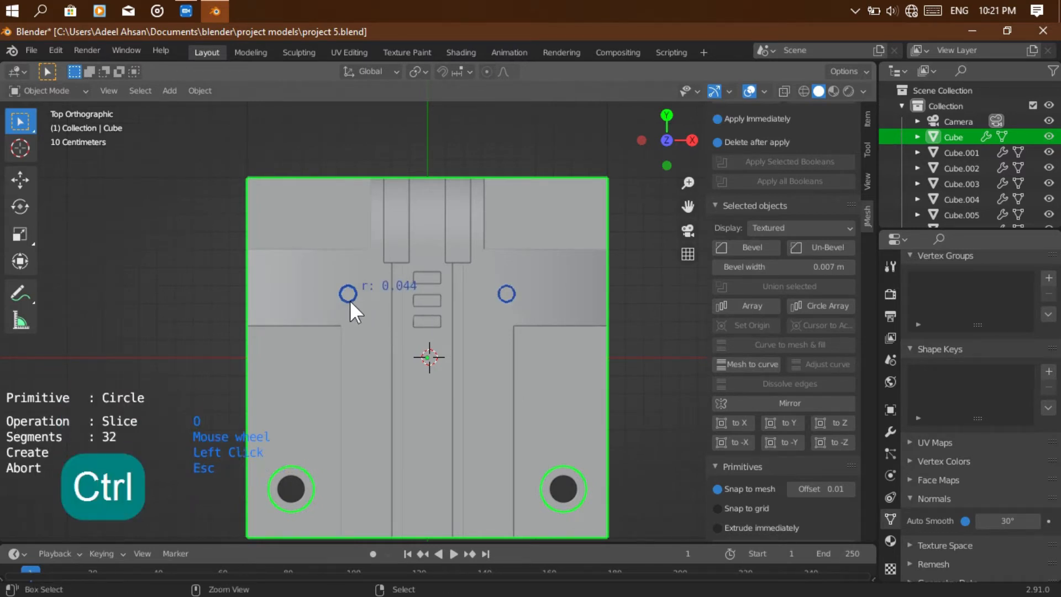
ctrl+click(350, 300)
Extrude the two circles slightly above the body's top face and apply their slice to the main body.
mouse_move(654, 158)
mouse_down()
mouse_move(647, 165)
mouse_move(655, 161)
mouse_up()
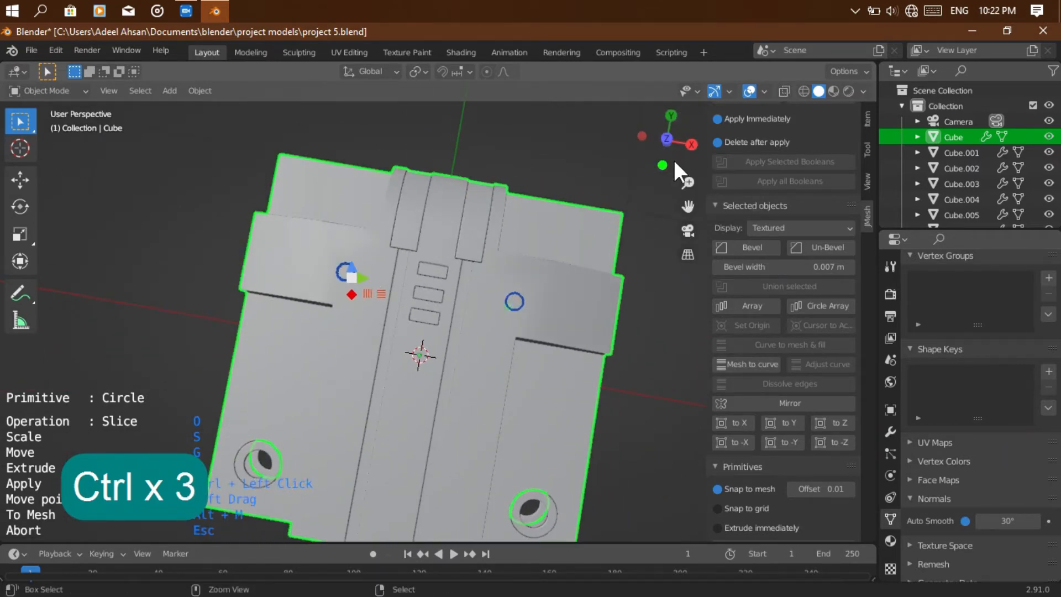
drag(654, 155, 619, 176)
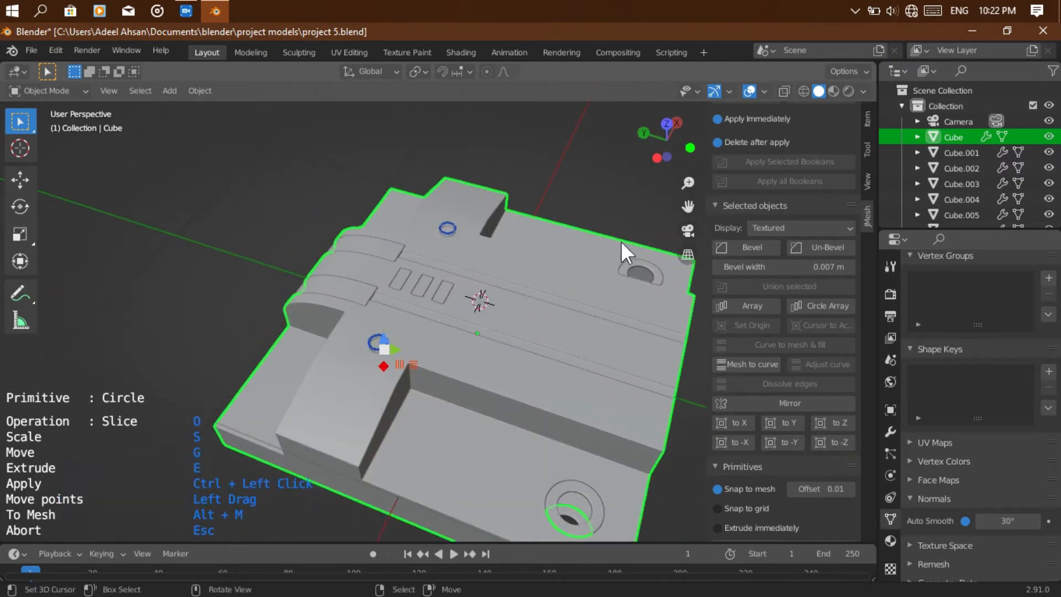
key(e)
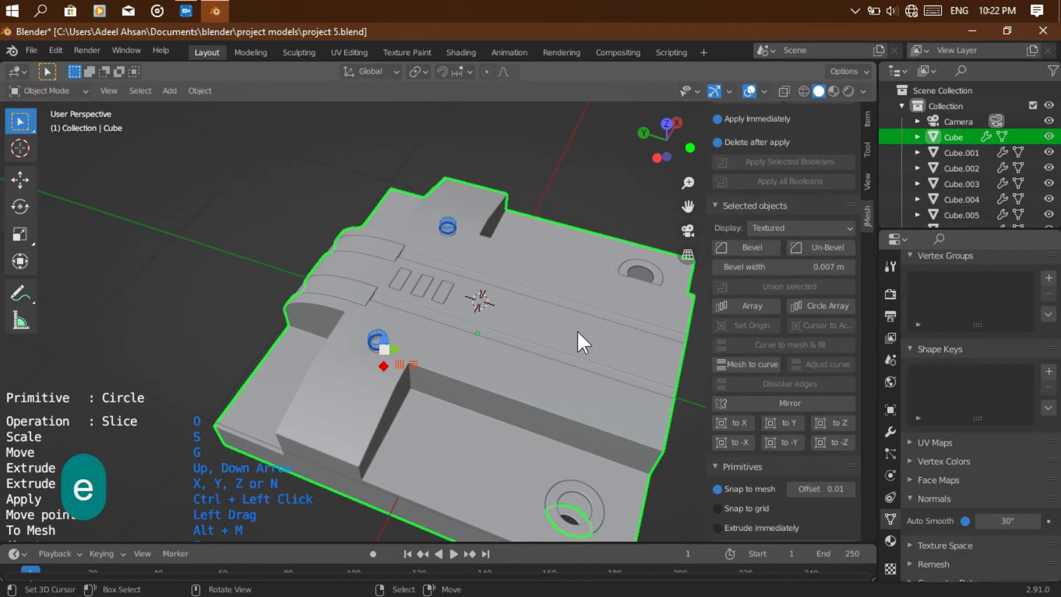
click(690, 148)
key(e)
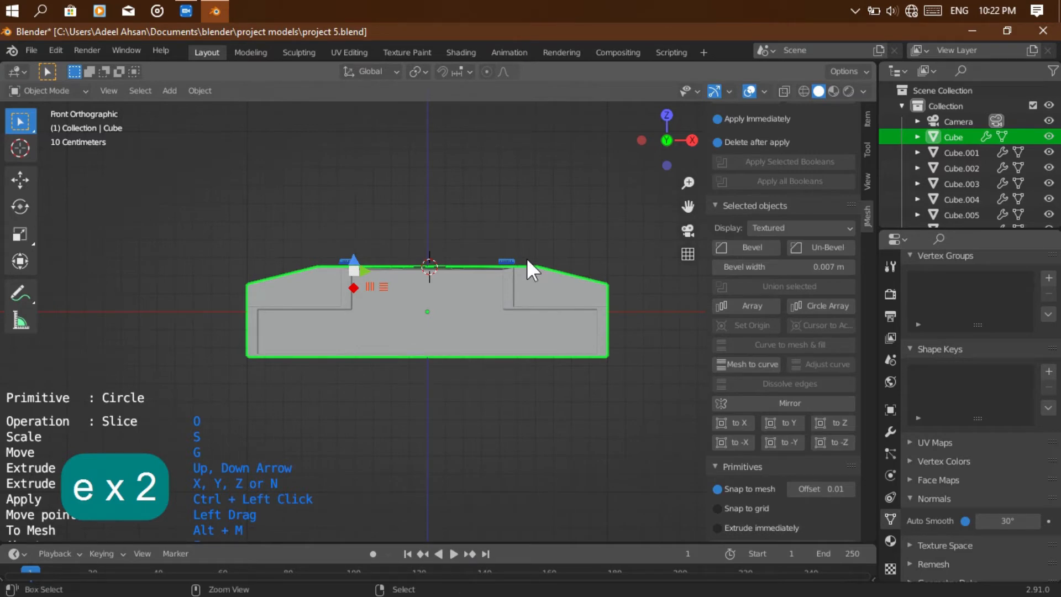
key(ctrl)
Exit Primitive Mode and save the project file.
drag(658, 149, 655, 152)
key(ctrl+s)
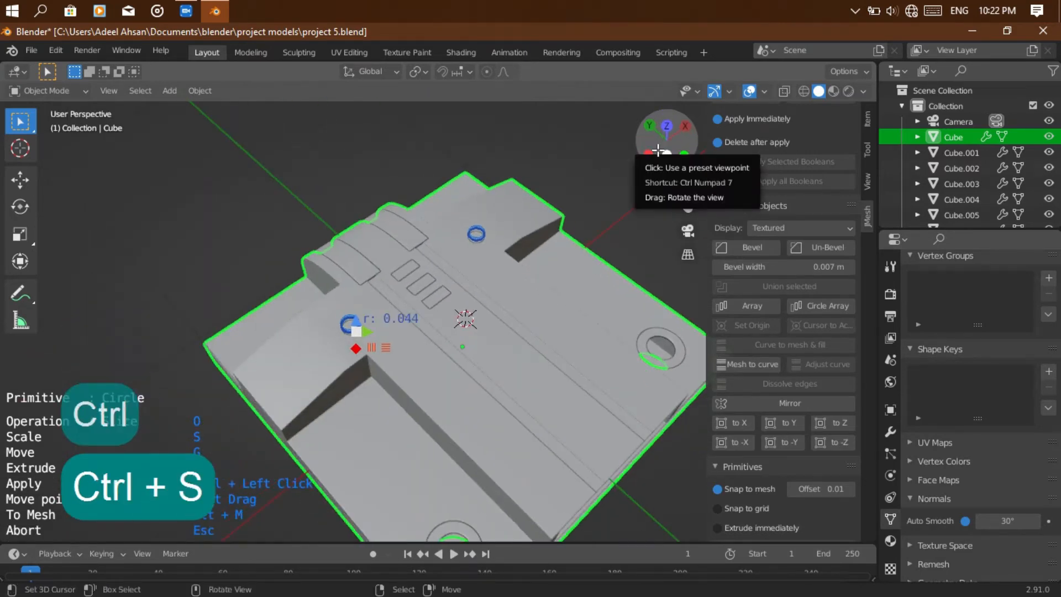
key(Escape)
key(Escape)
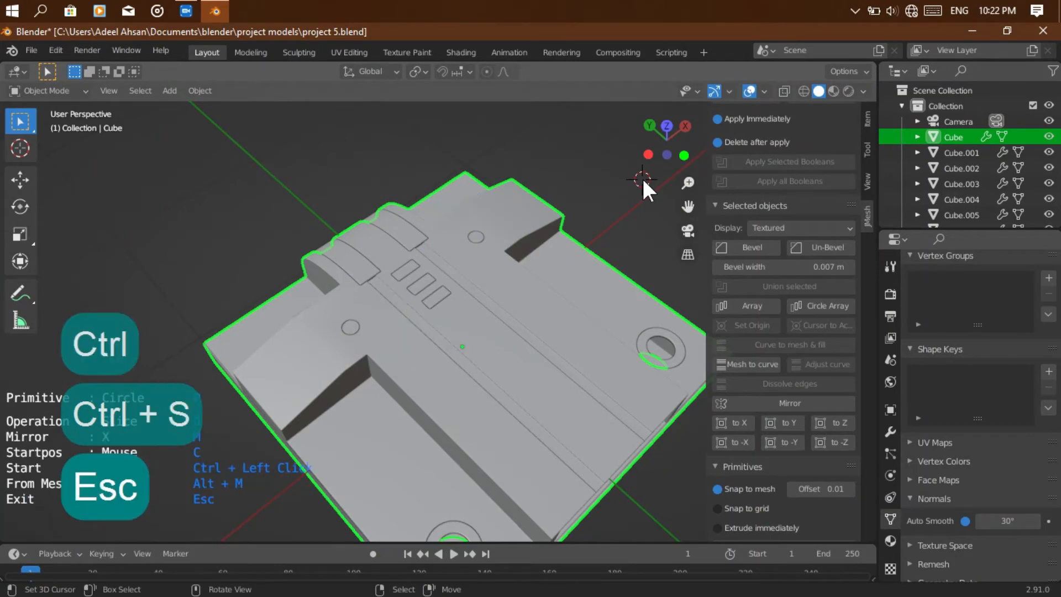
key(ctrl+s)
key(ctrl+z)
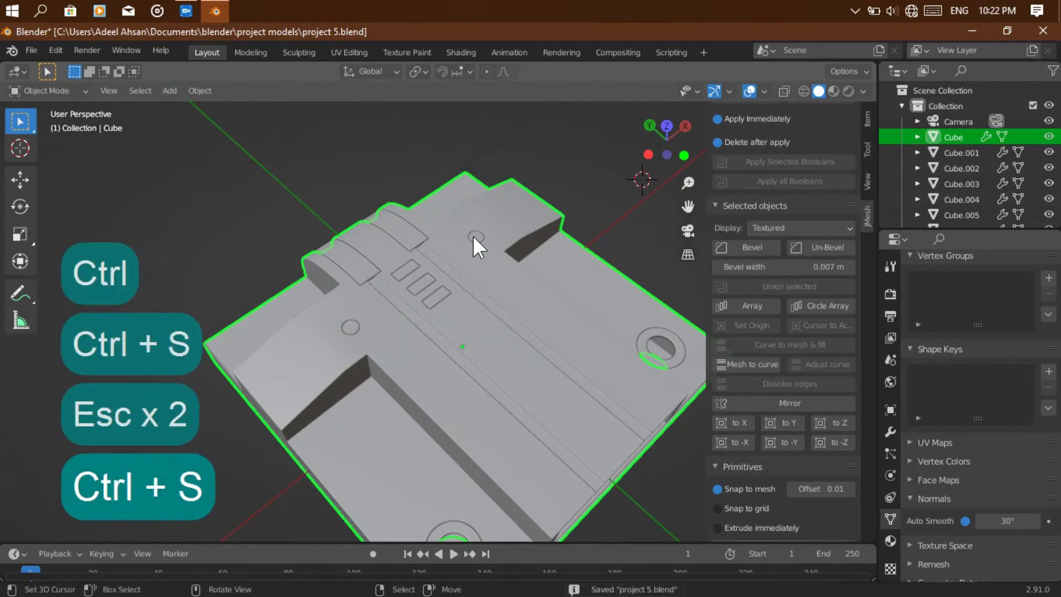
Raise the two sliced round pieces along Z so they protrude slightly above the top face.
drag(657, 155, 598, 160)
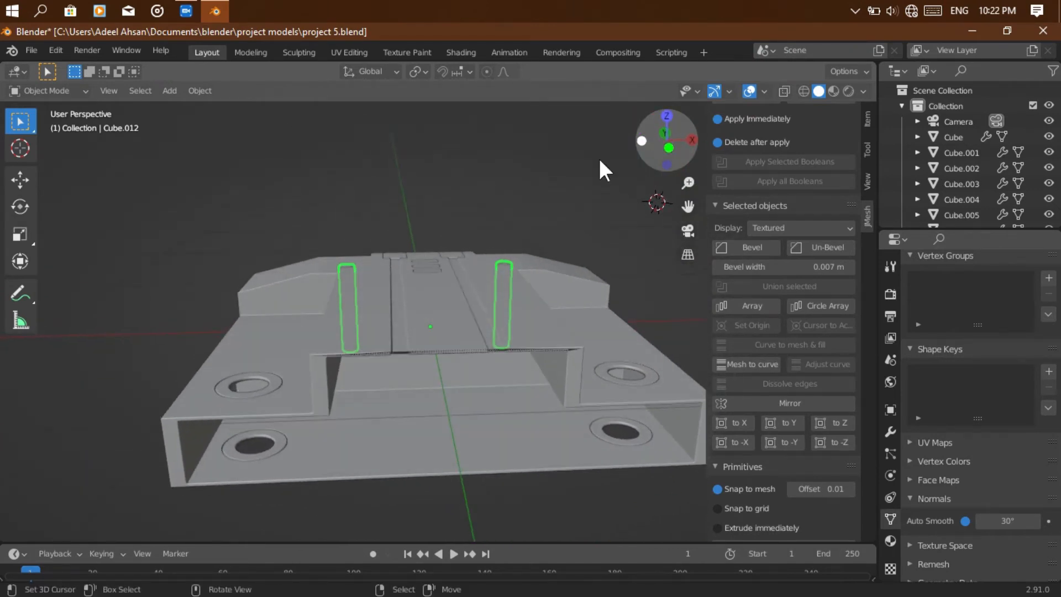
key(g)
key(z)
click(441, 247)
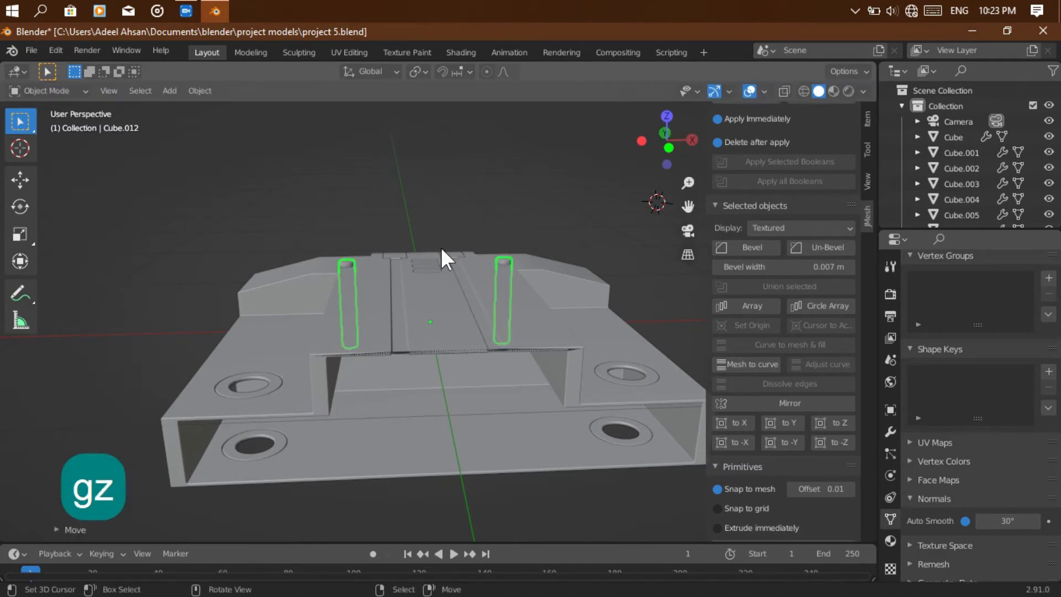
Draw an X-mirrored pair of slice rectangles in top view, across the raised section's side edges below the round pieces.
drag(663, 148, 665, 227)
right_click(551, 146)
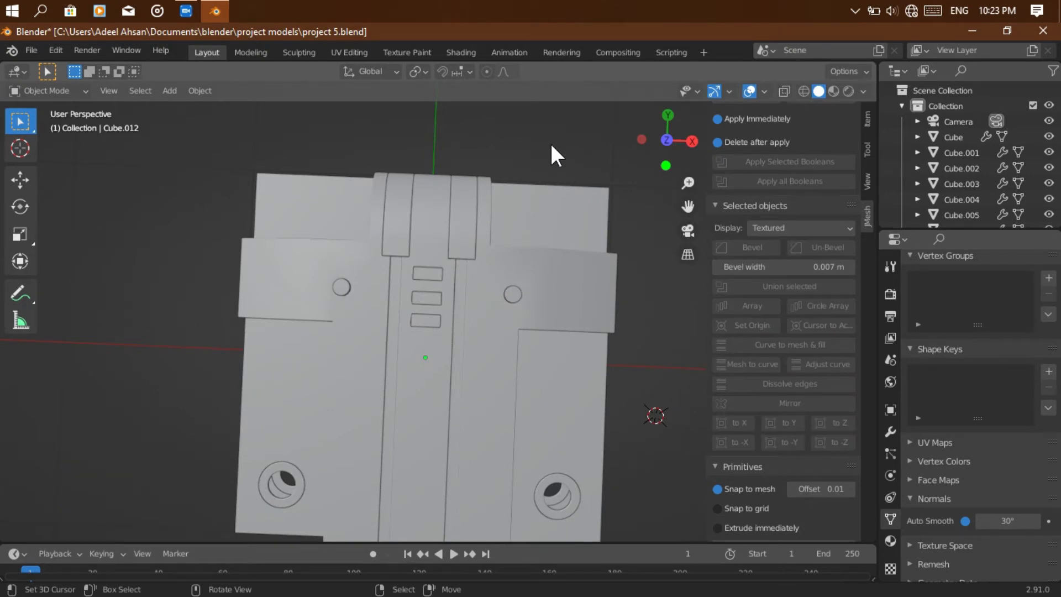
click(668, 140)
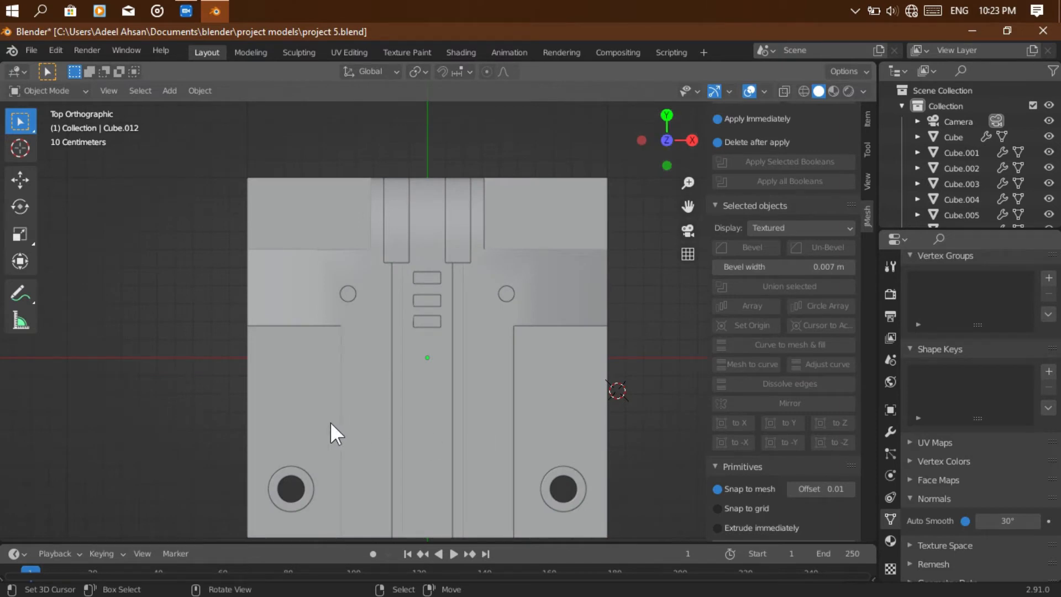
scroll(801, 498, down, 1)
click(813, 526)
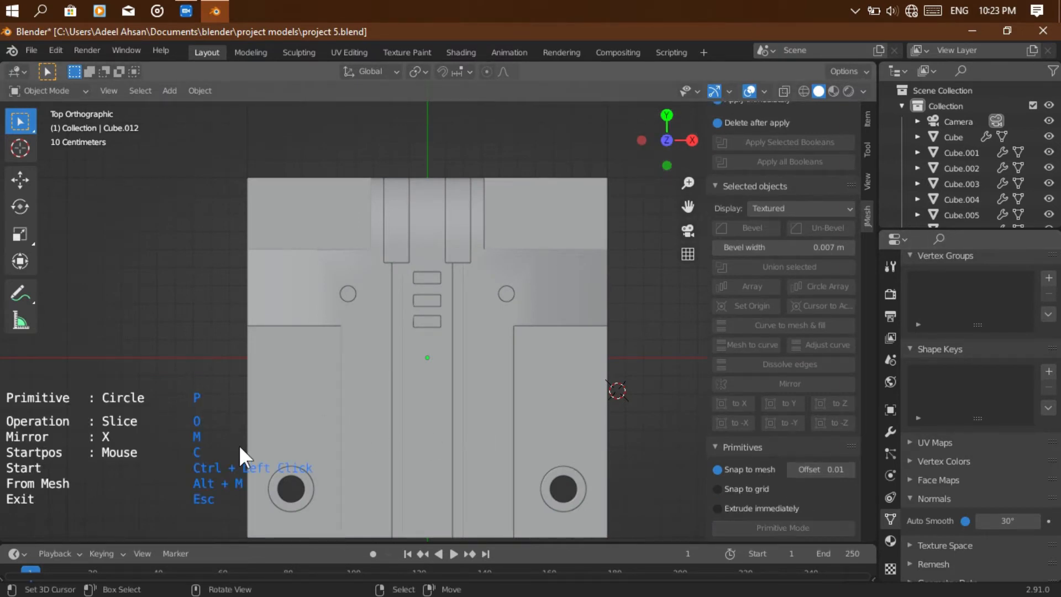
key(p)
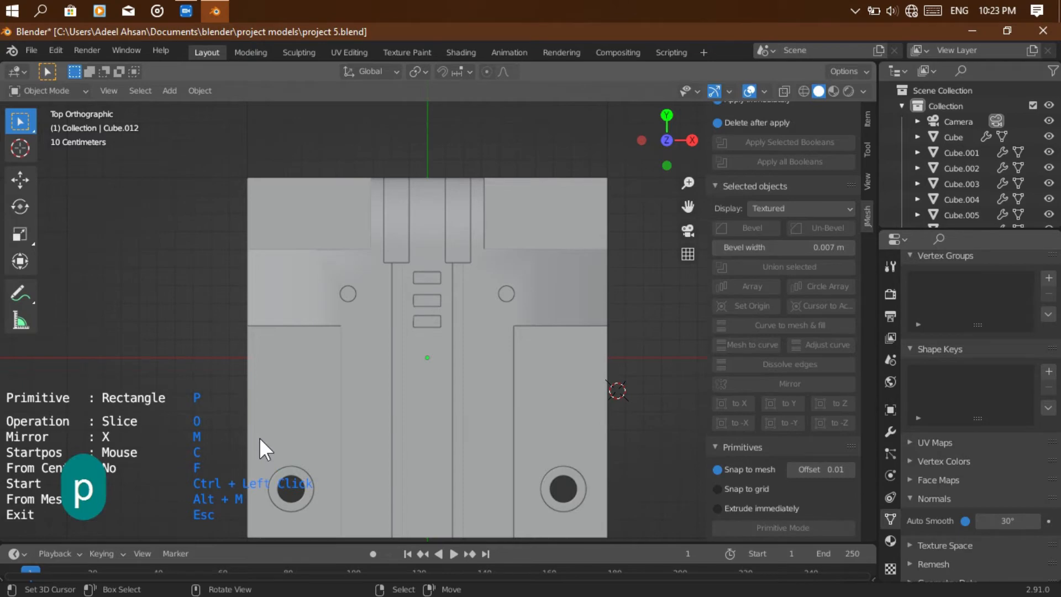
ctrl+click(316, 399)
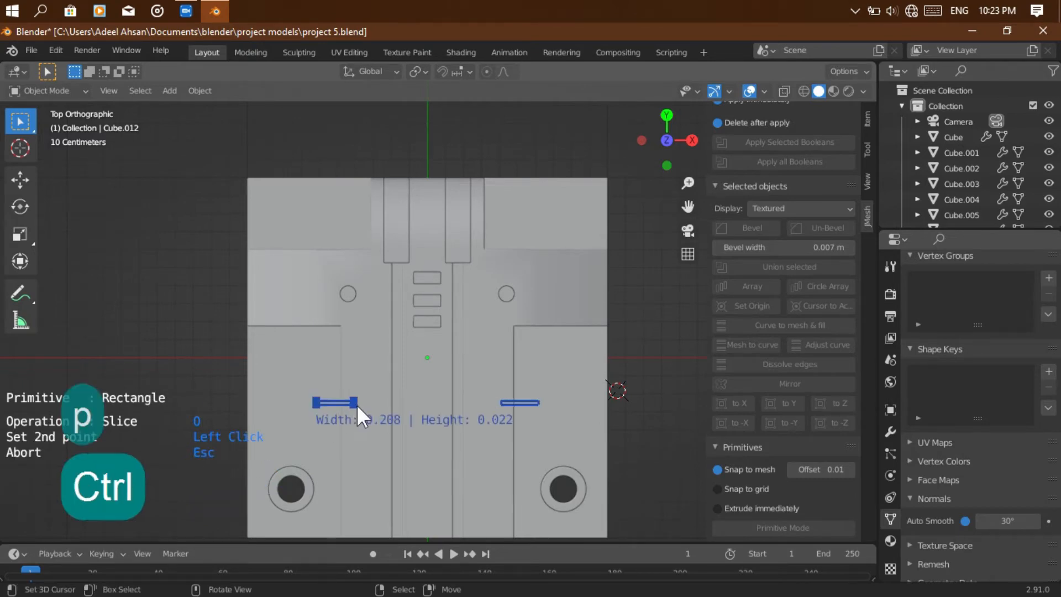
ctrl+click(379, 422)
Try to slice the main body with the two rectangles extruded upward, and undo the slice.
drag(664, 135, 672, 150)
click(671, 151)
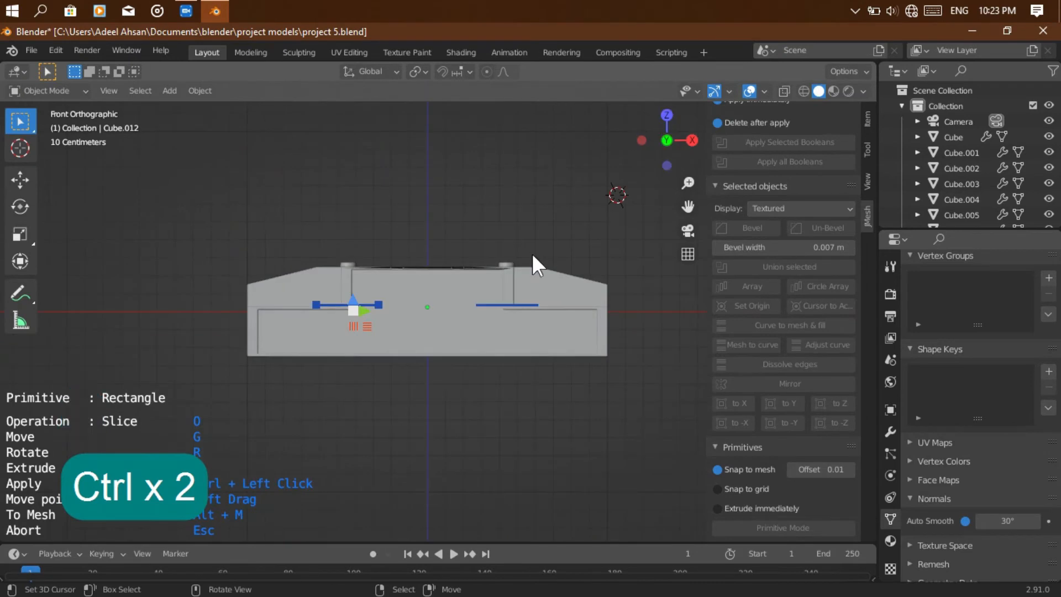
key(e)
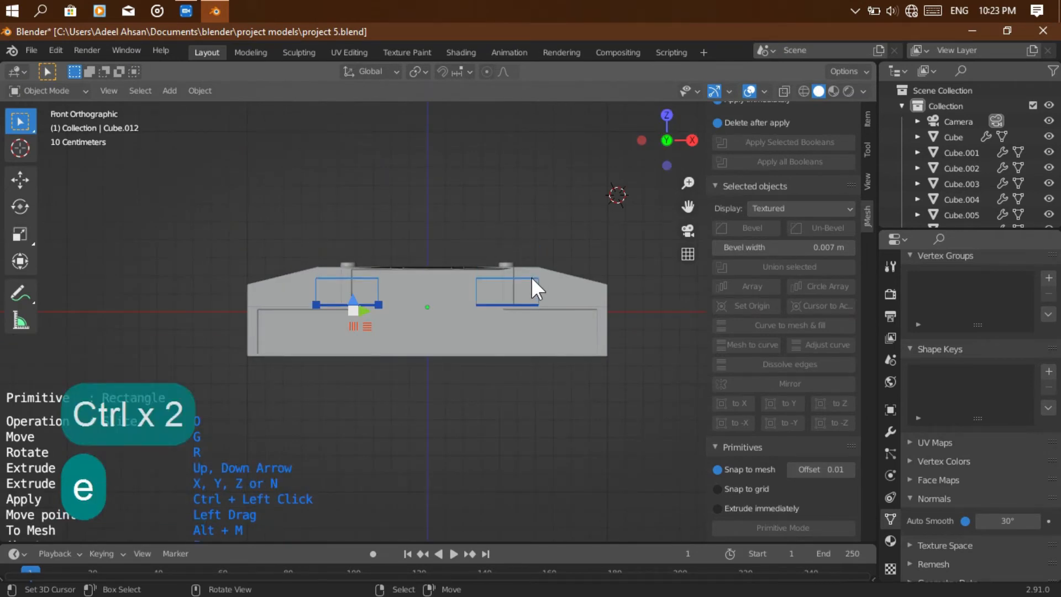
click(531, 277)
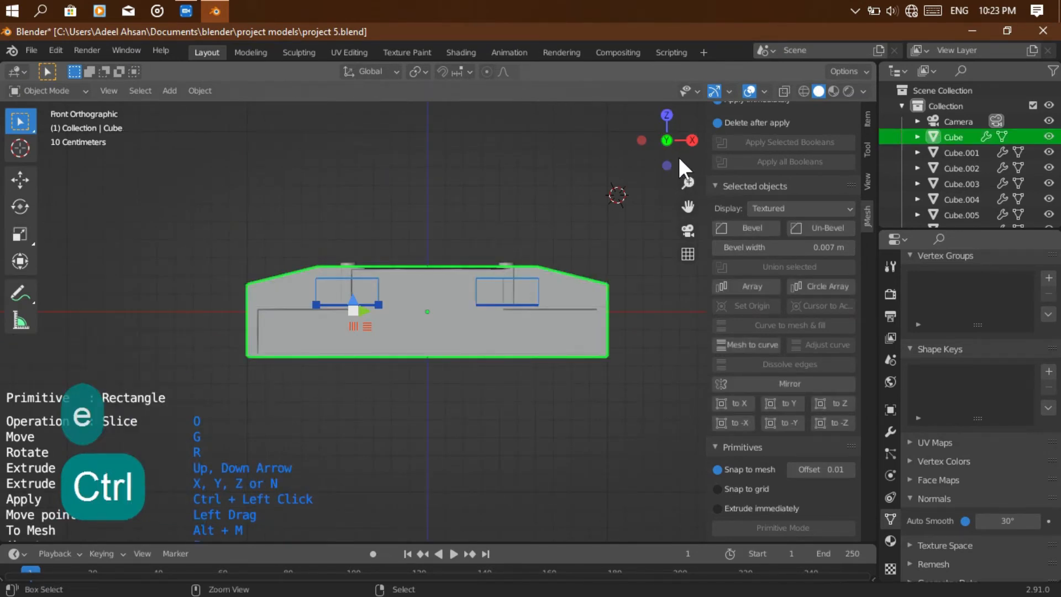
mouse_move(677, 156)
mouse_down()
mouse_move(686, 194)
mouse_move(671, 152)
mouse_up()
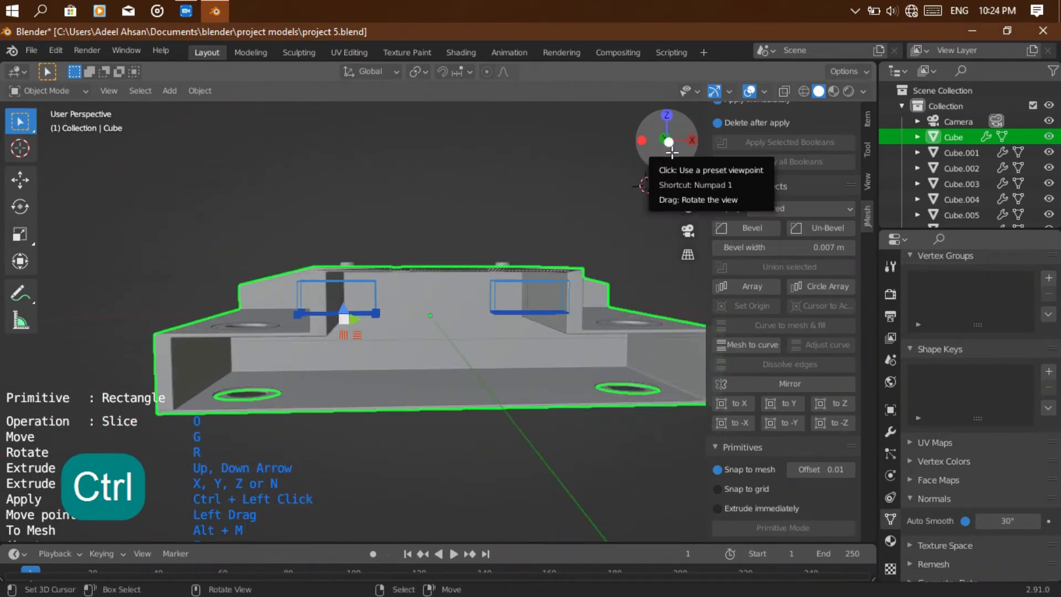
key(ctrl+z)
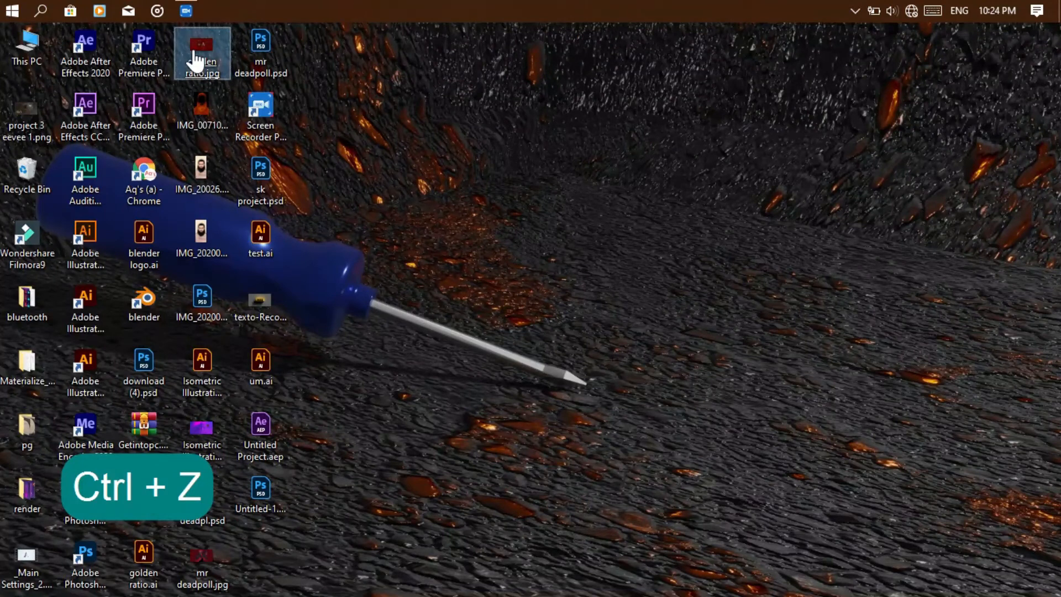
Return to Blender's top view and restart Primitive Mode.
click(187, 10)
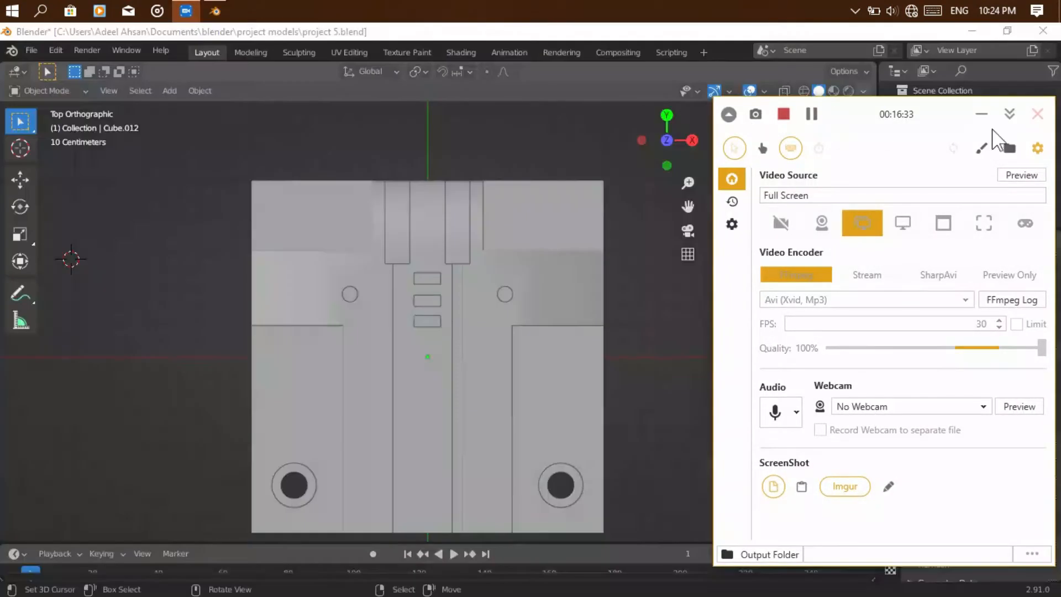
click(982, 114)
scroll(743, 470, down, 1)
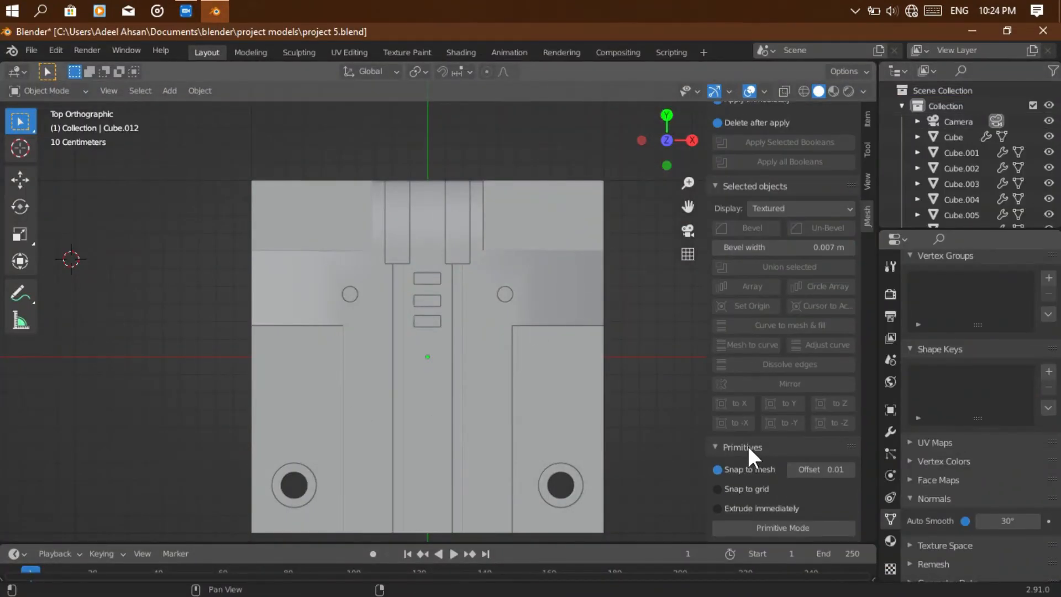
click(731, 525)
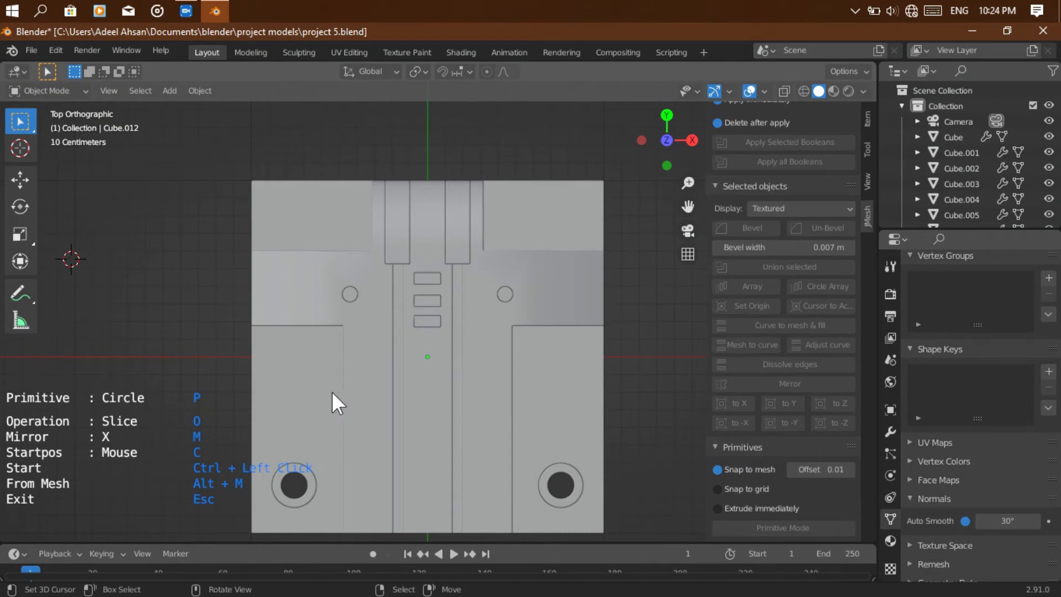
ctrl+click(330, 393)
key(p)
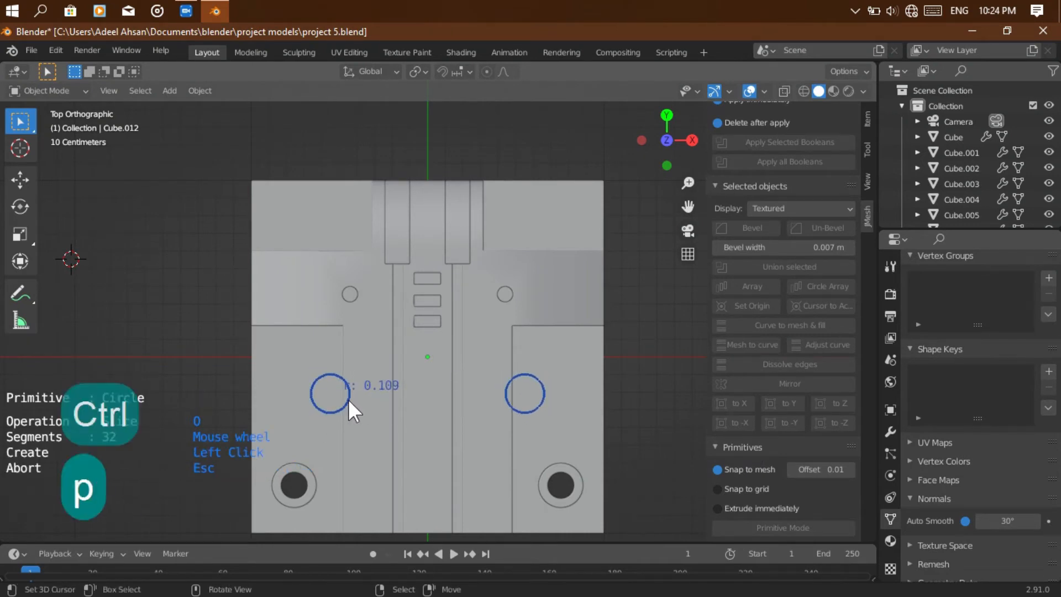
key(Escape)
Switch the primitive to Rectangle and draw an X-mirrored pair about 0.283 wide and 0.124 high across the raised section's side edges.
key(p)
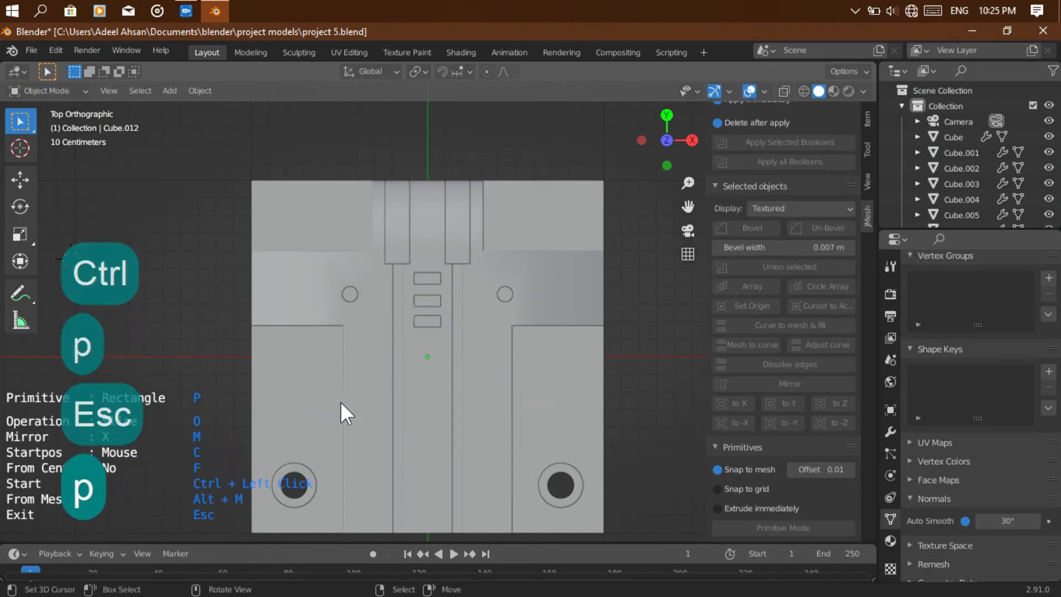
ctrl+click(330, 403)
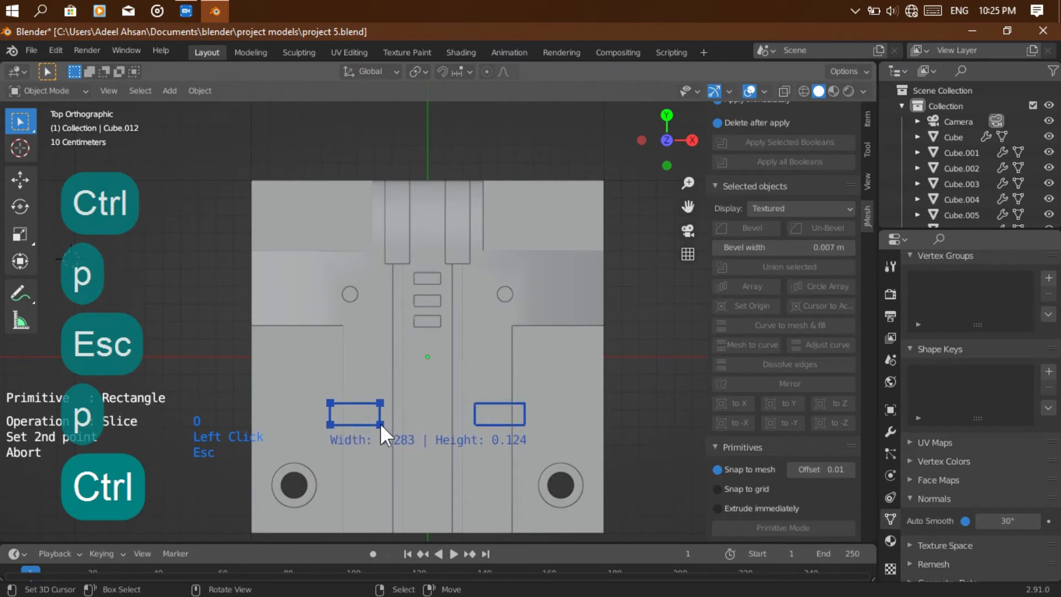
ctrl+click(380, 424)
Slice the main body with the two rectangles extruded upward past its top face, and save the project file.
click(668, 166)
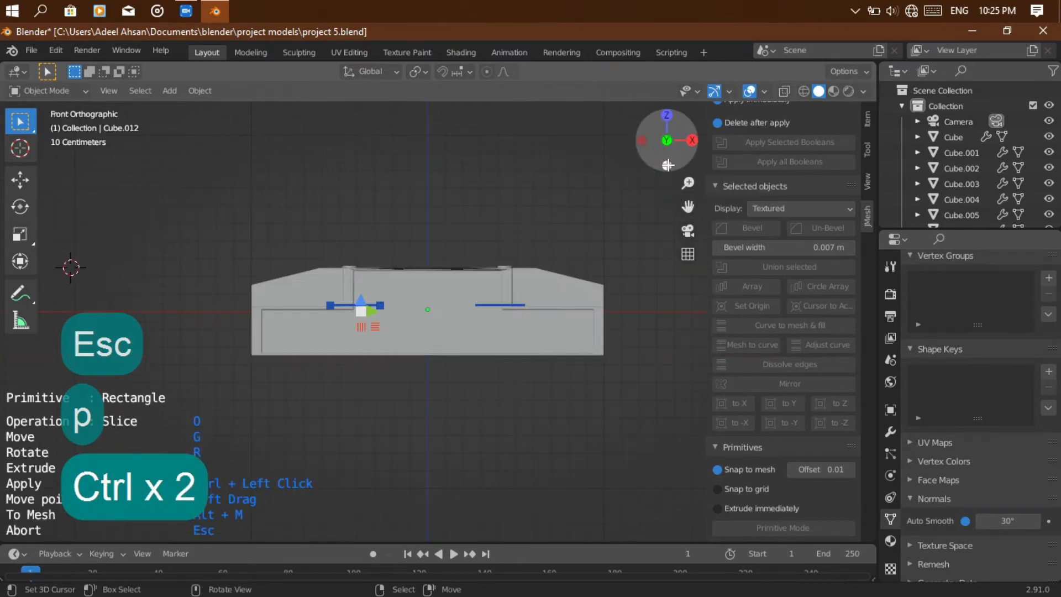
key(e)
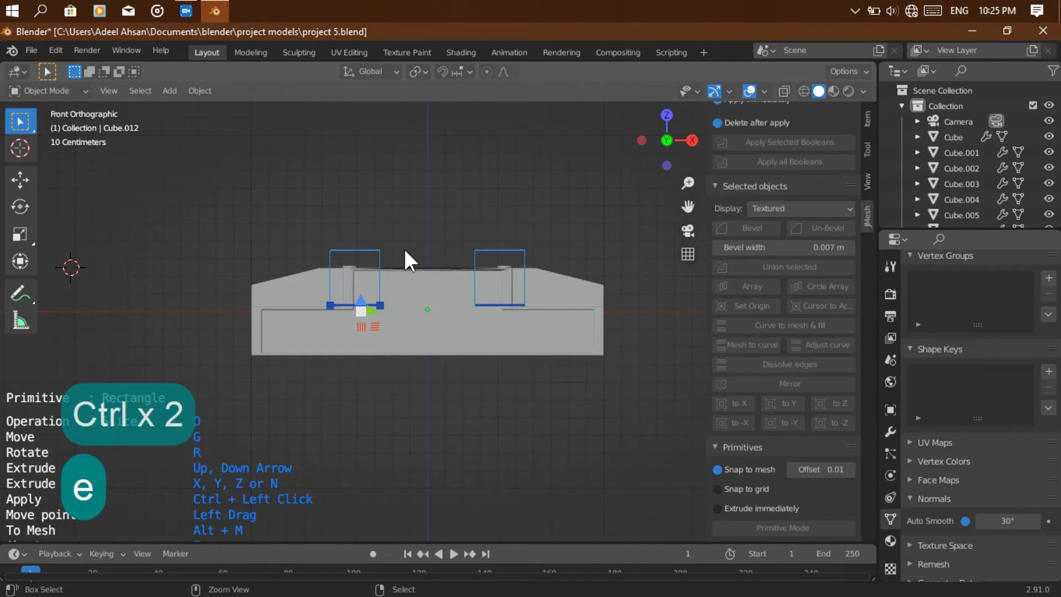
ctrl+click(405, 250)
drag(674, 164, 668, 162)
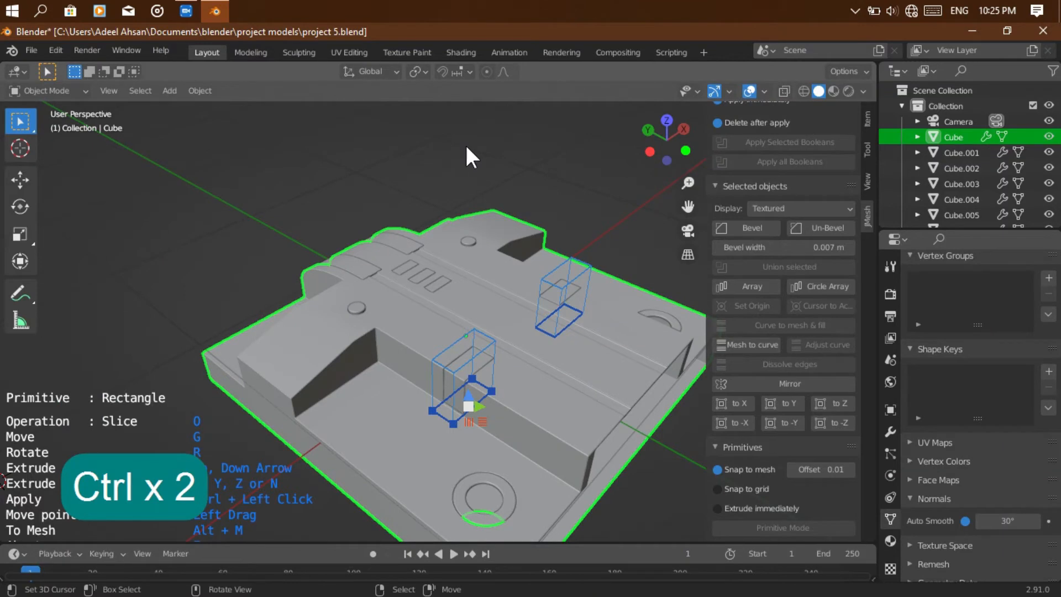
key(Escape)
key(ctrl+s)
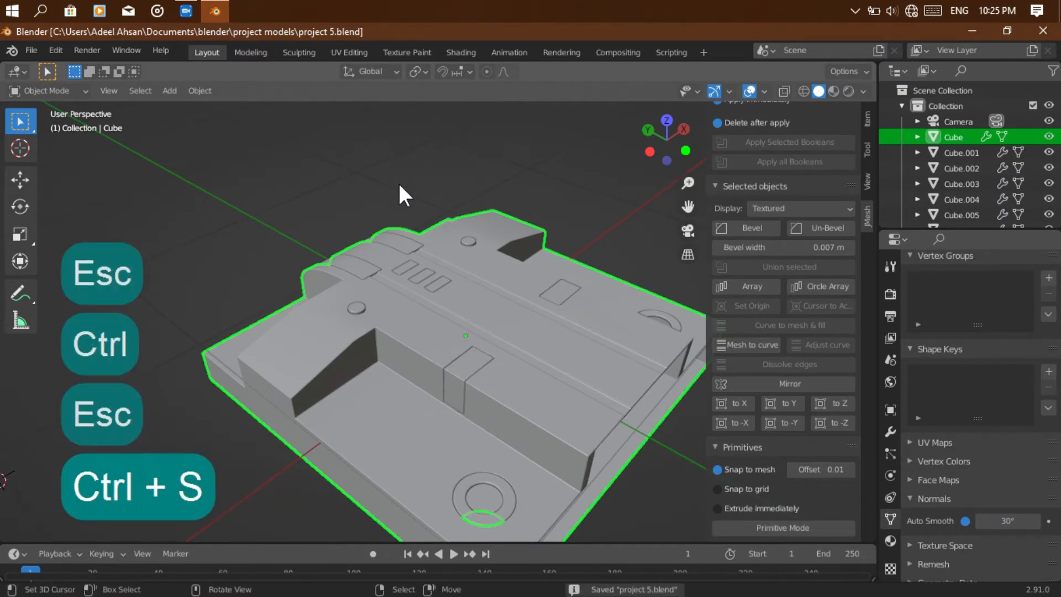
Inspect the rectangular slices' edges in Edit Mode, and select the mirrored rectangular pieces in Object Mode.
key(Tab)
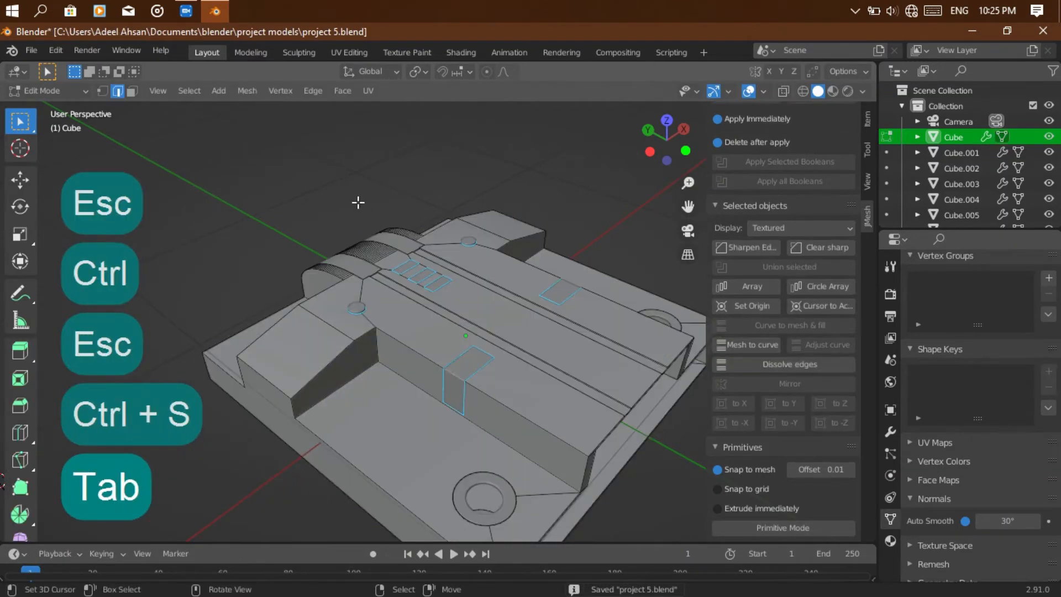
drag(666, 164, 655, 157)
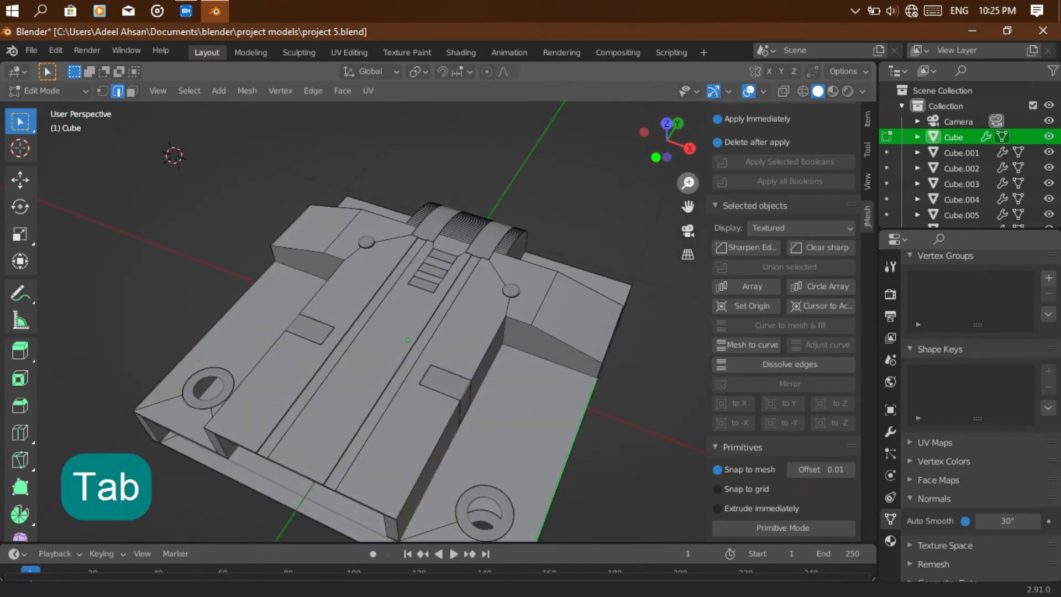
drag(688, 182, 688, 160)
click(399, 505)
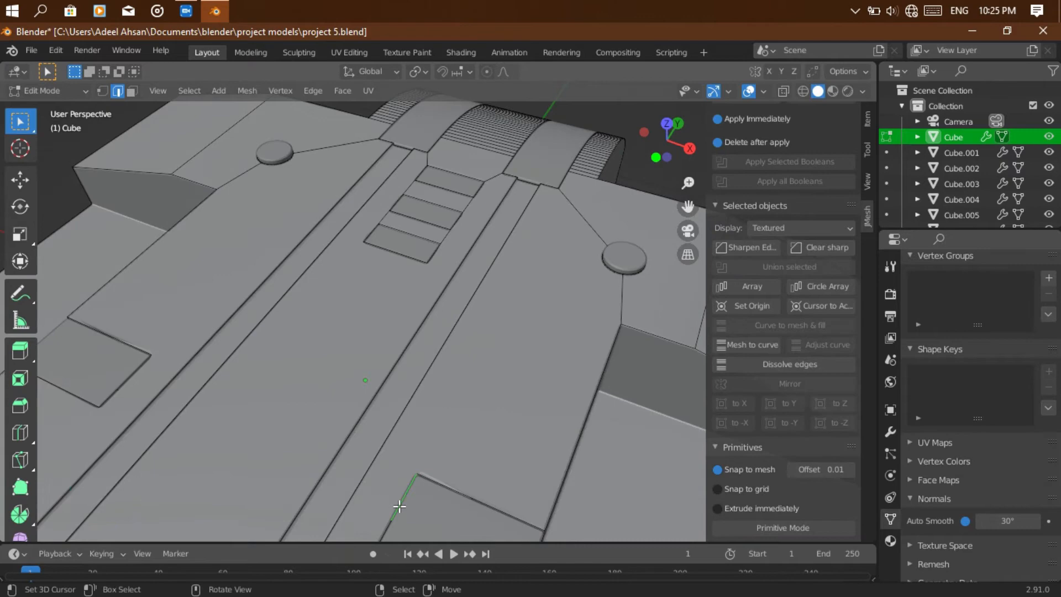
drag(689, 206, 628, 393)
key(Tab)
click(624, 420)
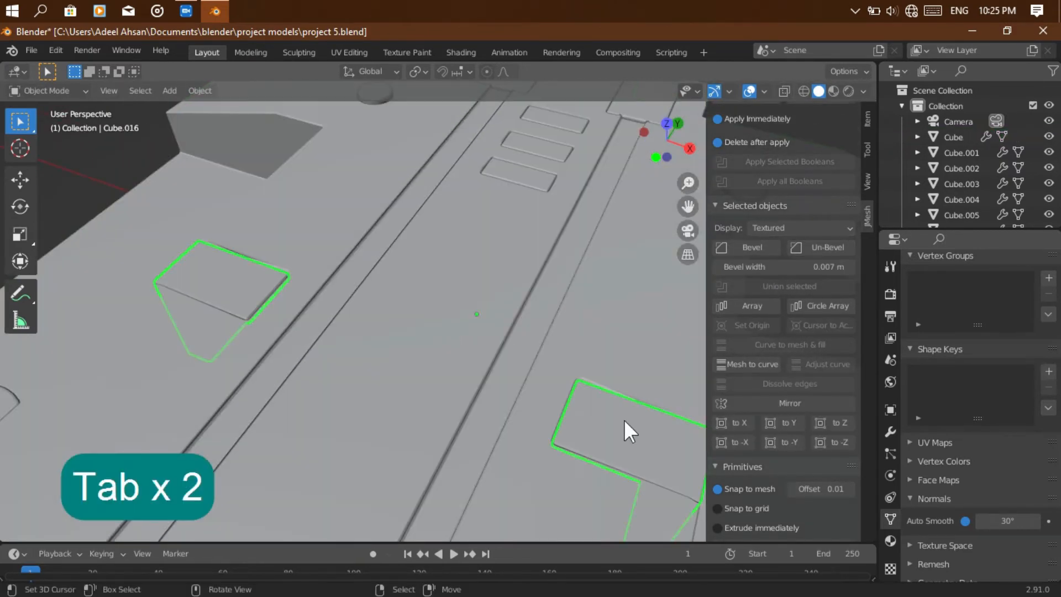
Bevel the inner top edges of the two mirrored rectangular pieces on the main body.
key(Tab)
click(561, 417)
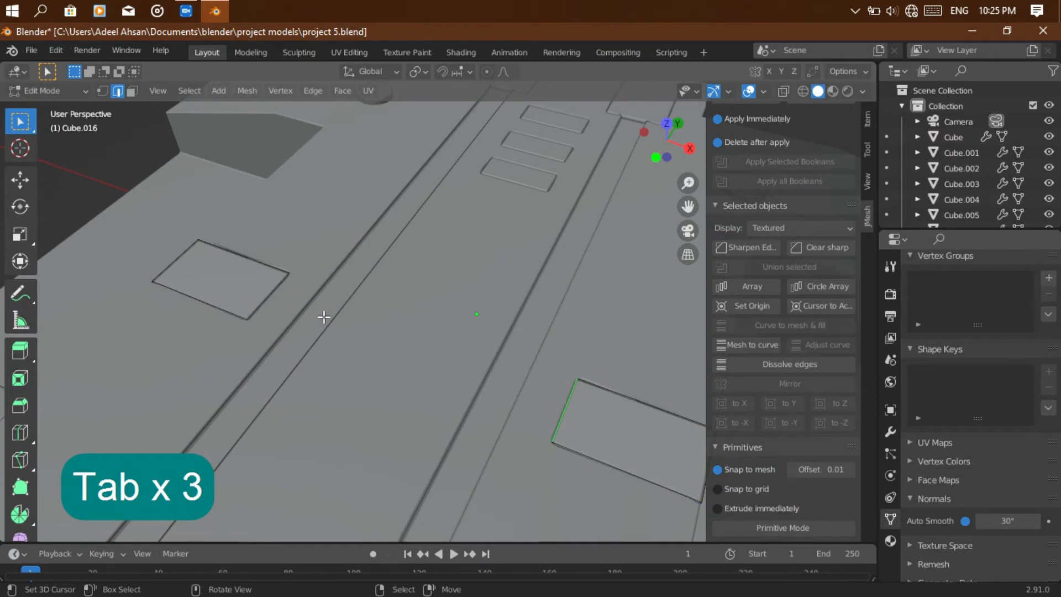
shift+click(270, 296)
key(ctrl+b)
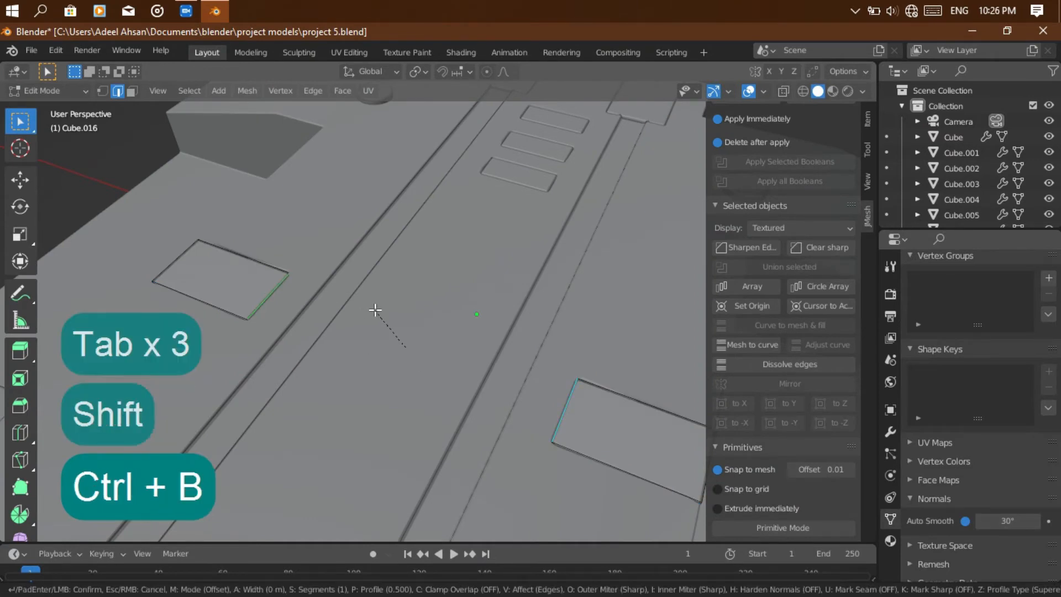
click(368, 283)
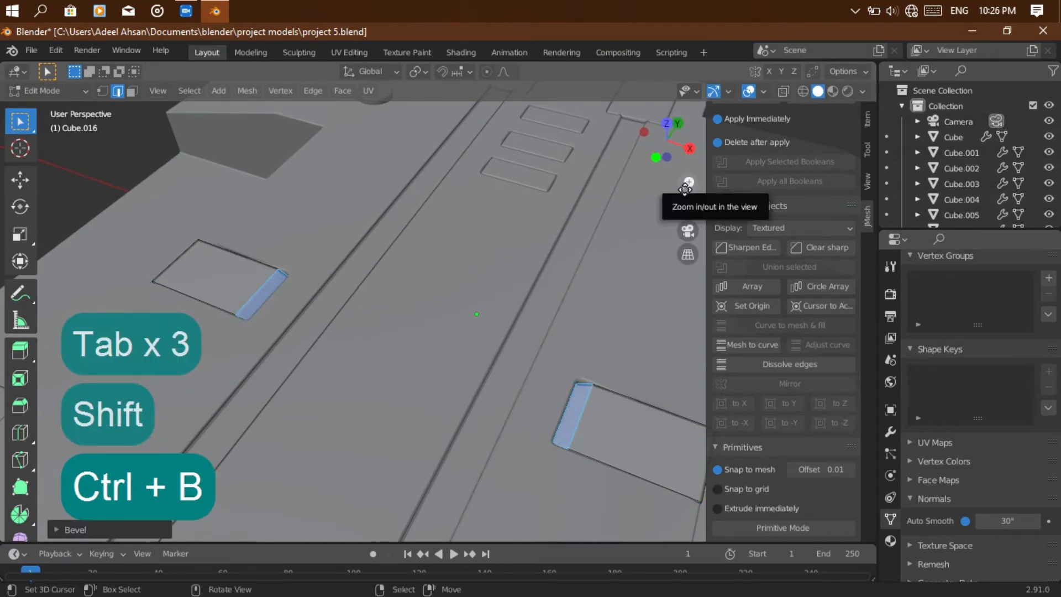
drag(688, 183, 689, 233)
key(Tab)
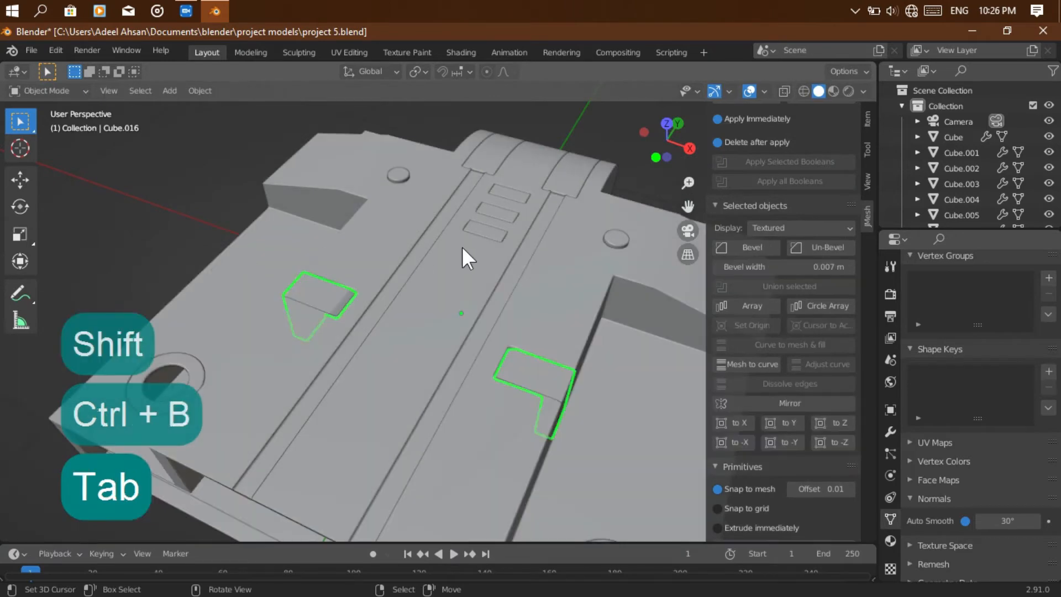
Darken the main body's material base color to a value of 0.293 and show the viewport in Rendered shading.
middle_drag(684, 181, 592, 239)
click(591, 239)
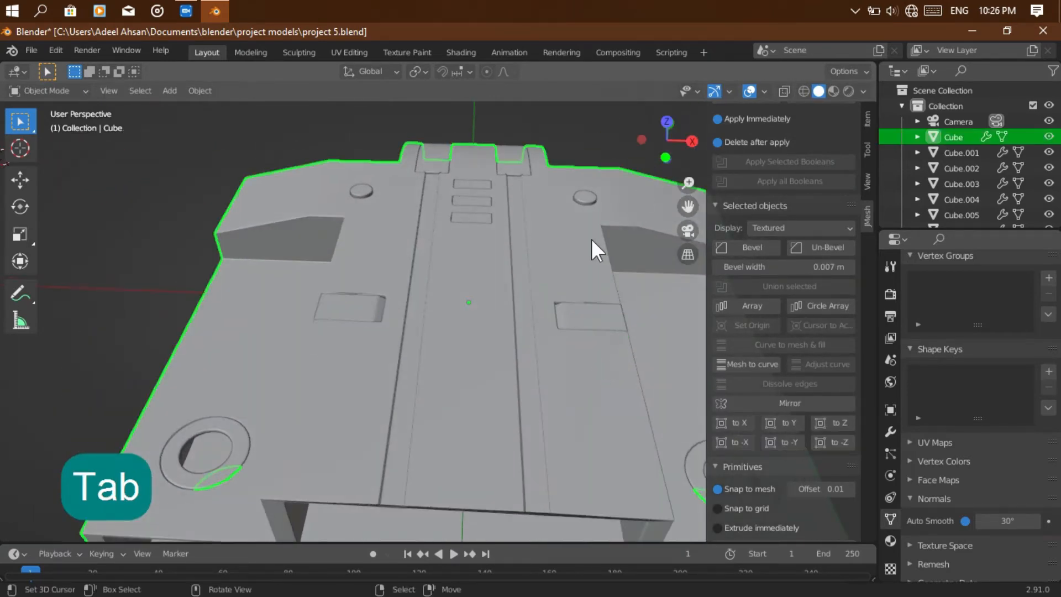
click(891, 539)
scroll(1004, 343, down, 5)
click(1000, 362)
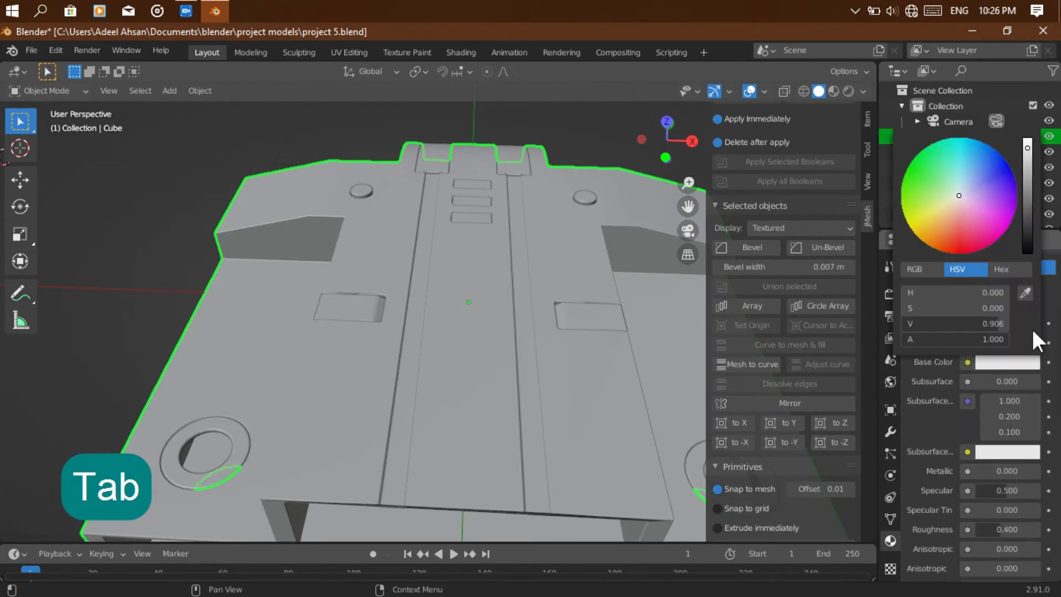
click(1029, 218)
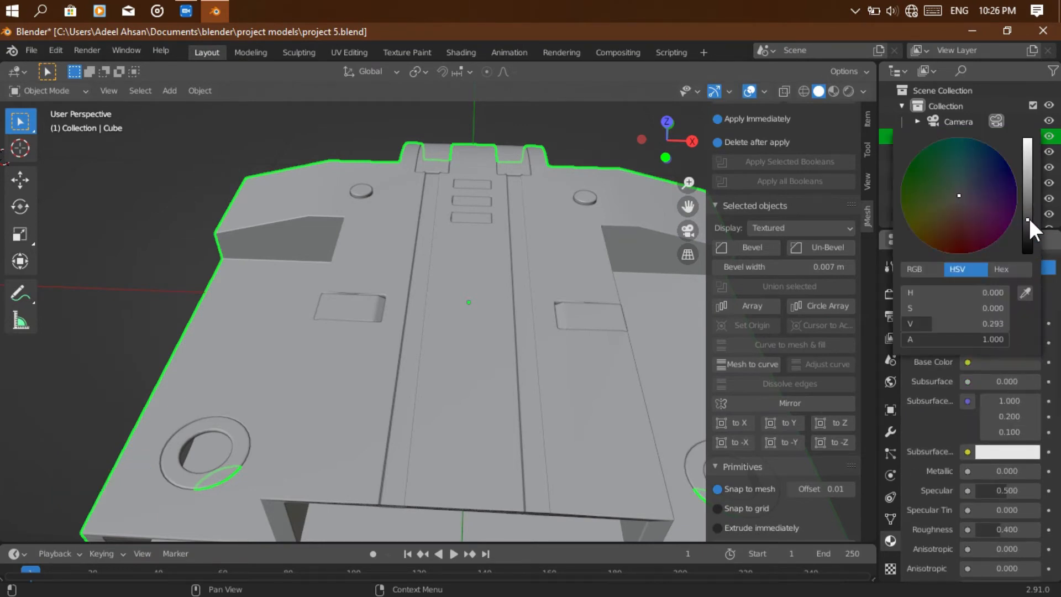
click(835, 88)
click(847, 90)
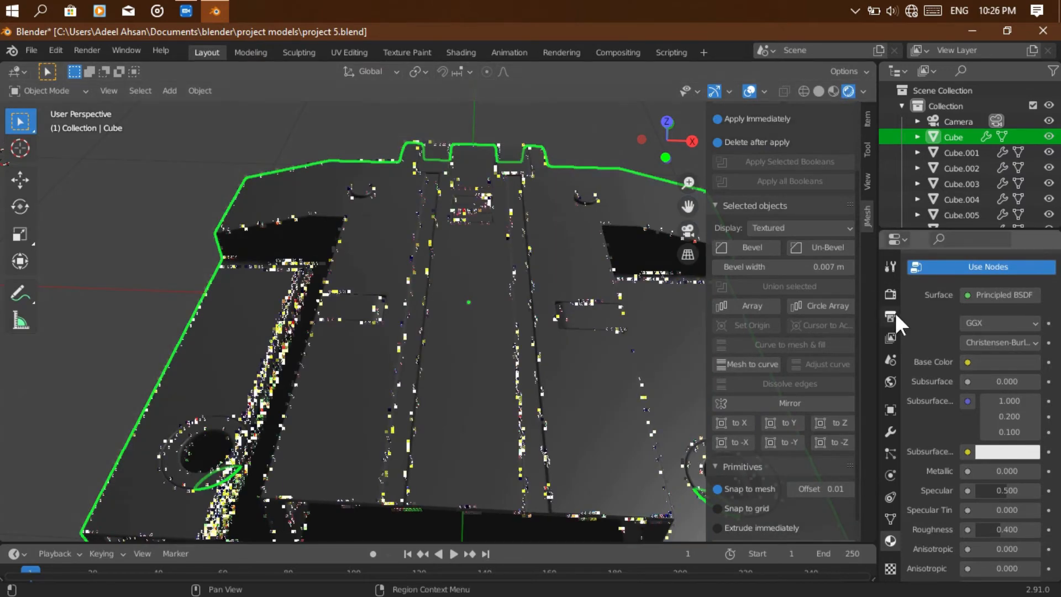
Enable Screen Space Reflections, Bloom and Ambient Occlusion in the render settings.
click(890, 294)
click(920, 367)
click(910, 366)
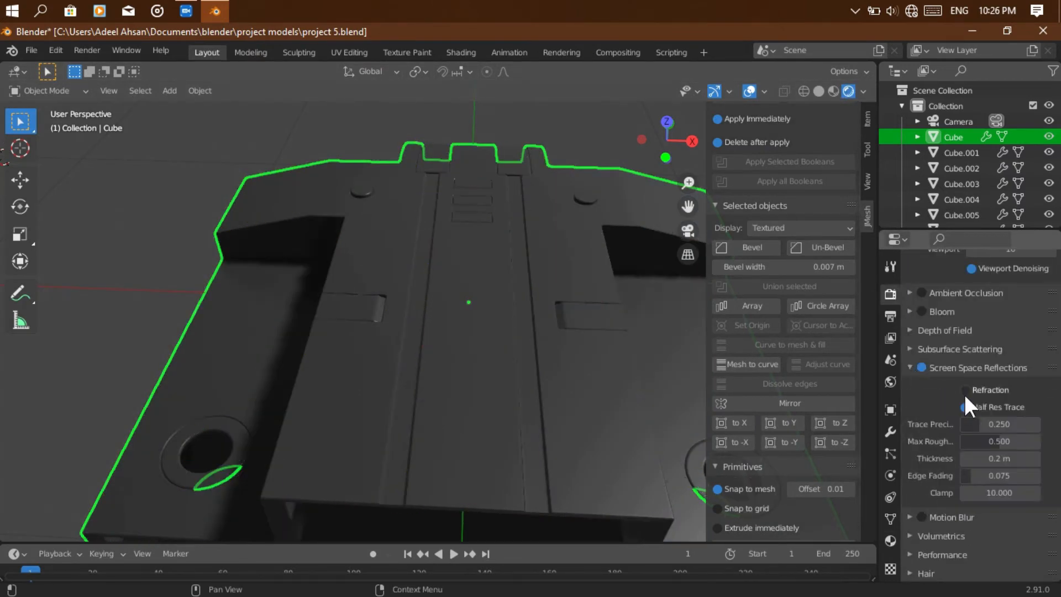
click(911, 330)
click(922, 311)
click(922, 292)
click(910, 292)
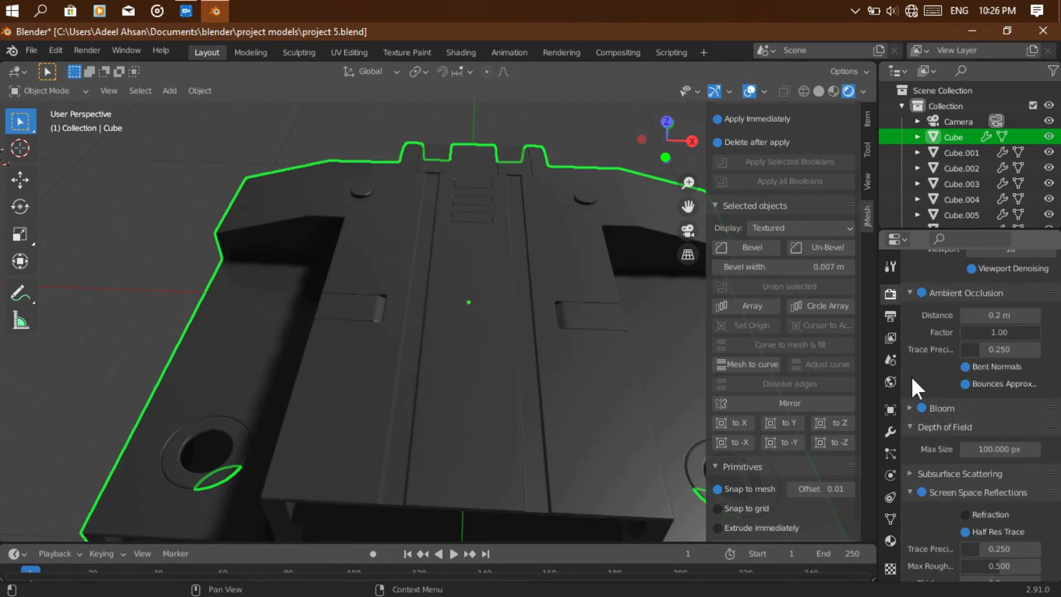
click(909, 407)
Turn on High Bitdepth for the render's shadows.
scroll(908, 407, down, 10)
click(912, 461)
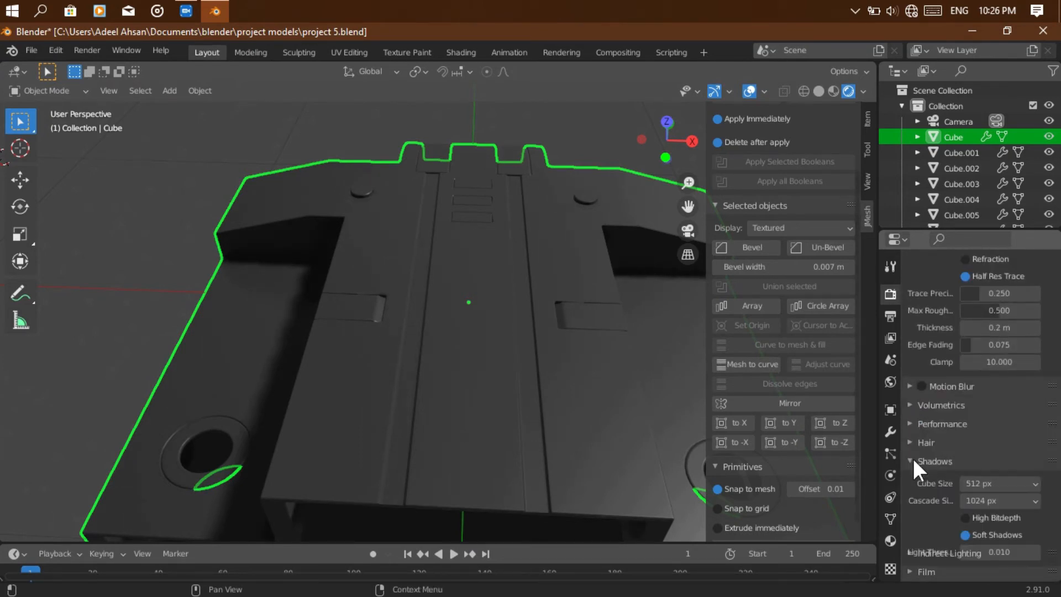
scroll(912, 456, down, 4)
click(973, 418)
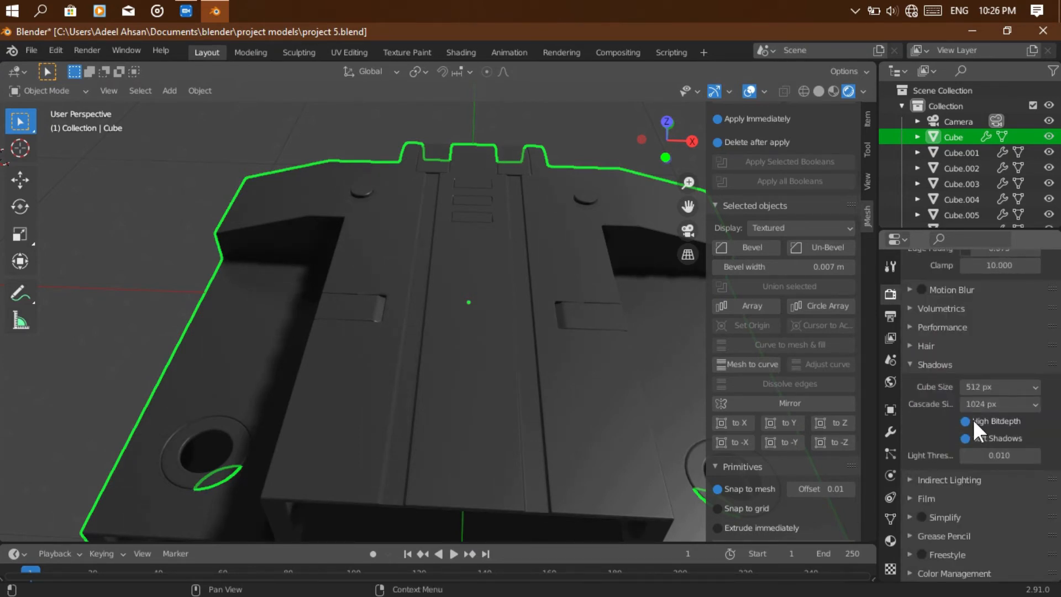
Set the main body material's Metallic to 0.357 and its Specular, Specular Tint and Roughness to 0.436.
click(891, 542)
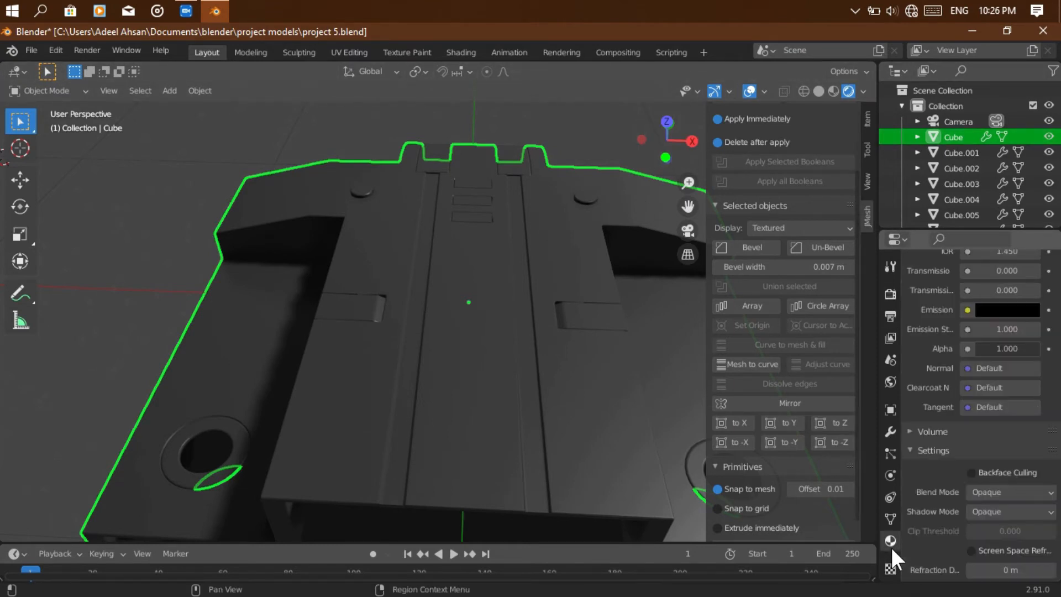
scroll(974, 332, up, 8)
mouse_move(1012, 369)
mouse_down()
mouse_move(1003, 306)
mouse_move(1028, 306)
mouse_move(988, 306)
mouse_up()
click(1054, 337)
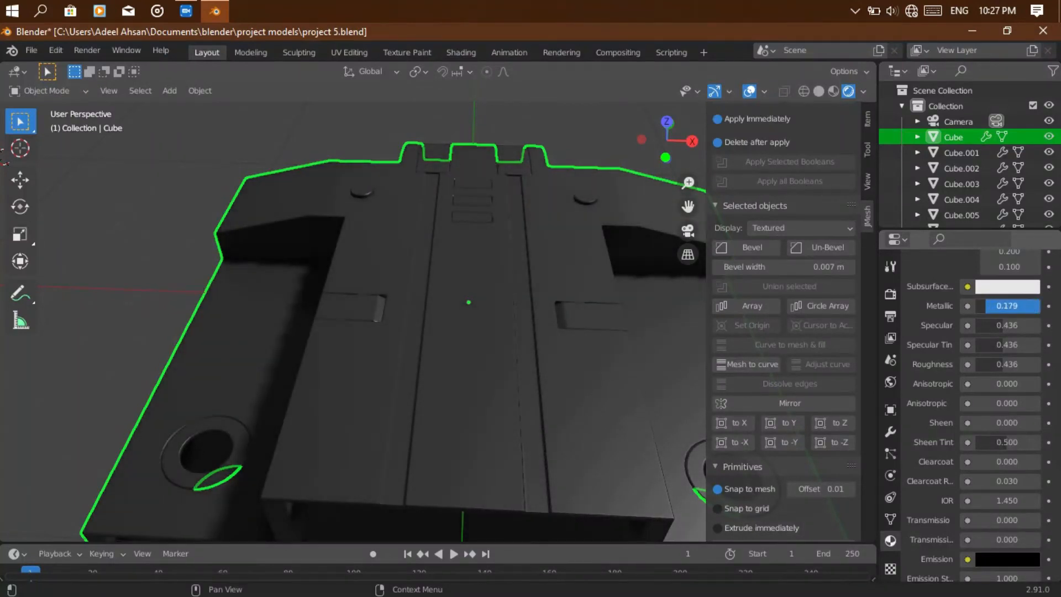
Tint the main body's base color dark green with hue 0.301, saturation 0.169 and value 0.233.
scroll(999, 306, up, 5)
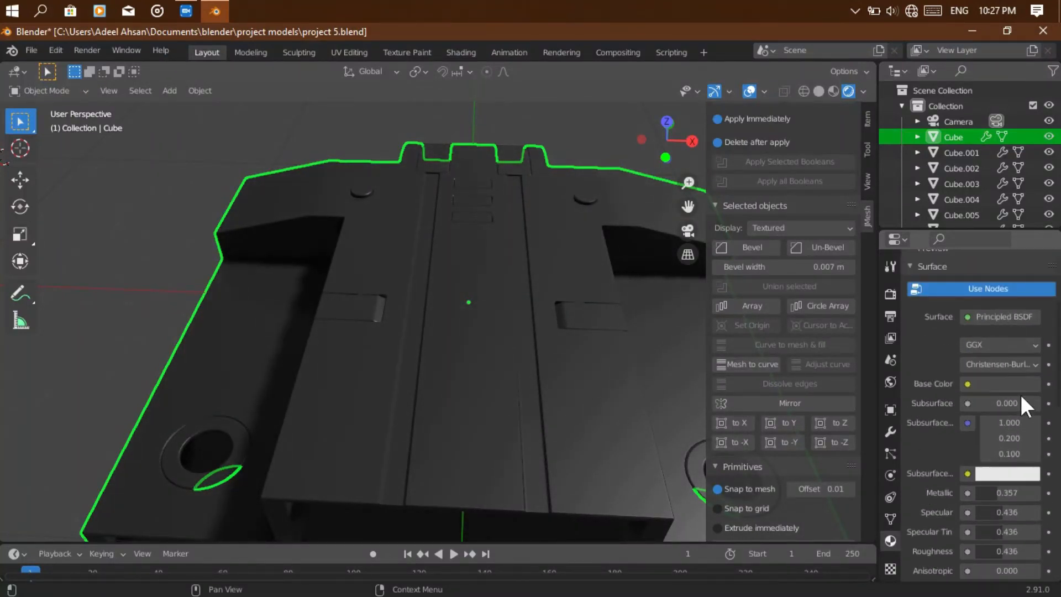
click(1000, 385)
drag(964, 237, 951, 214)
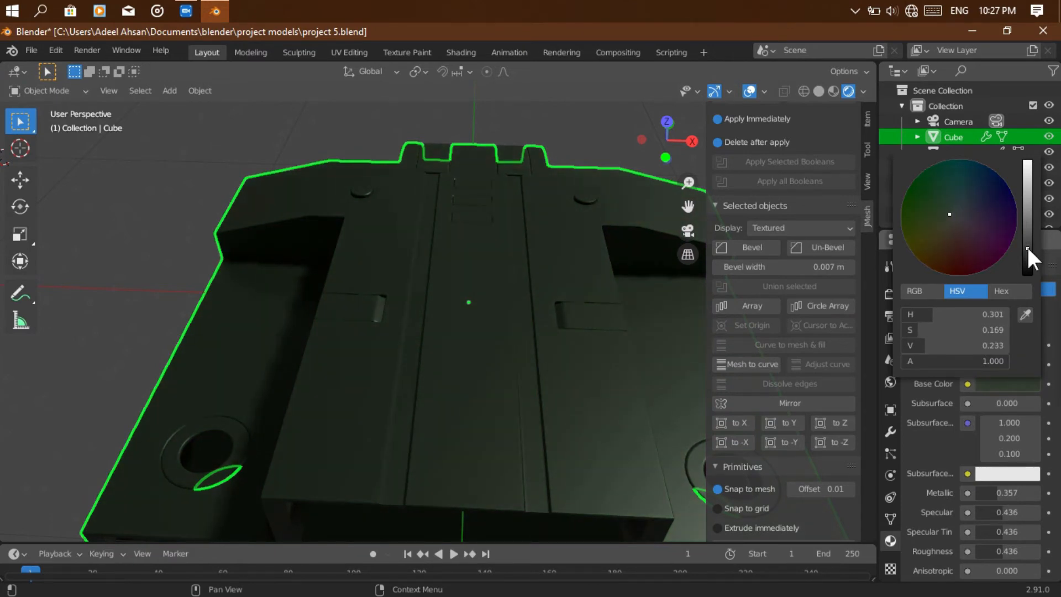
Select the rings, mirrored rectangles, round buttons, top blocks and three small panels, and create a new material in a second slot.
click(155, 304)
click(243, 438)
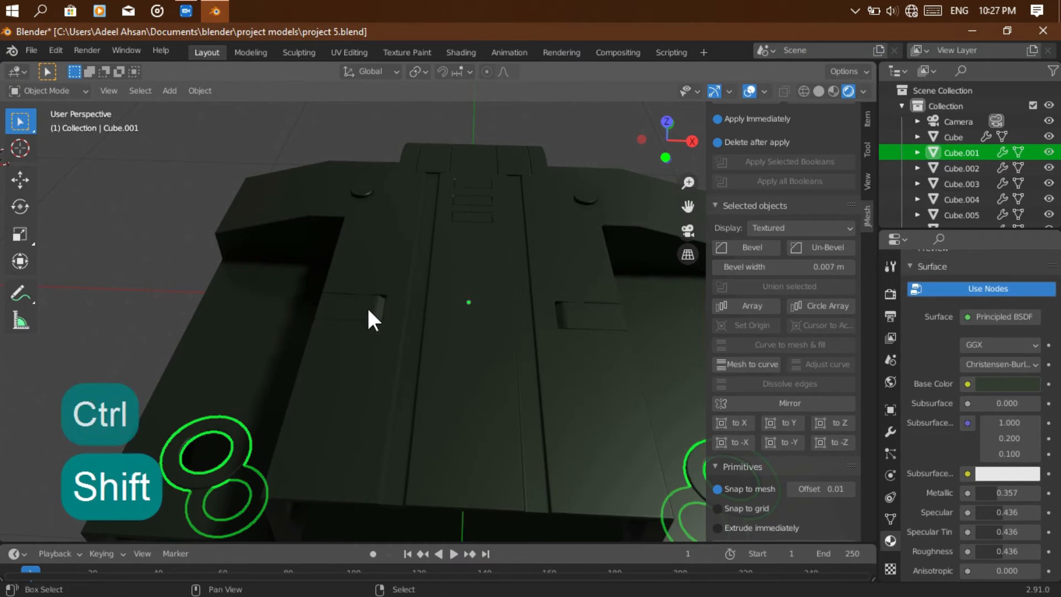
ctrl+shift+click(368, 308)
ctrl+shift+click(362, 190)
ctrl+shift+click(509, 154)
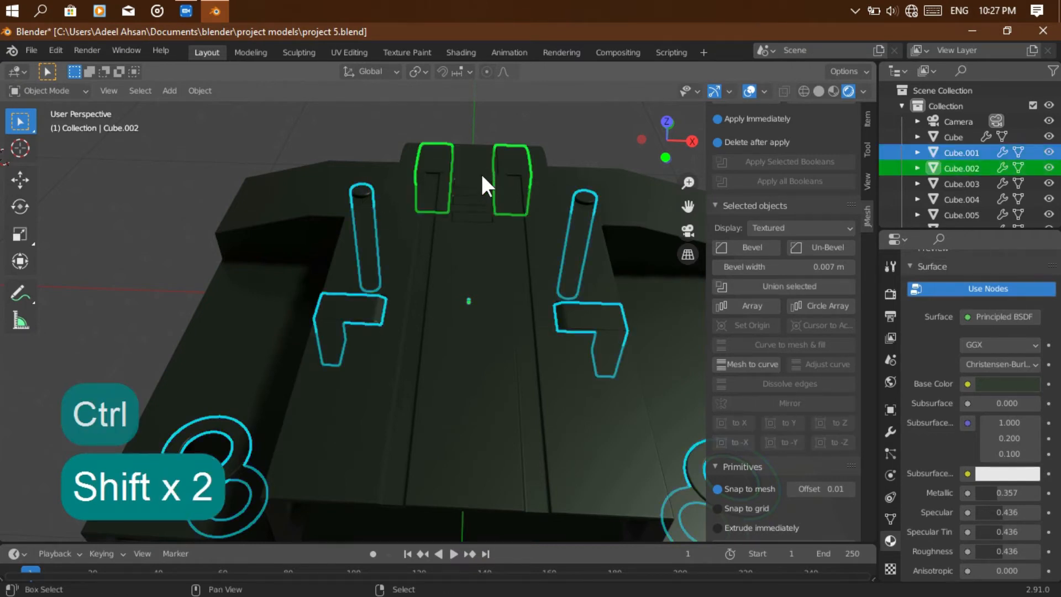
ctrl+shift+click(472, 189)
ctrl+shift+click(471, 214)
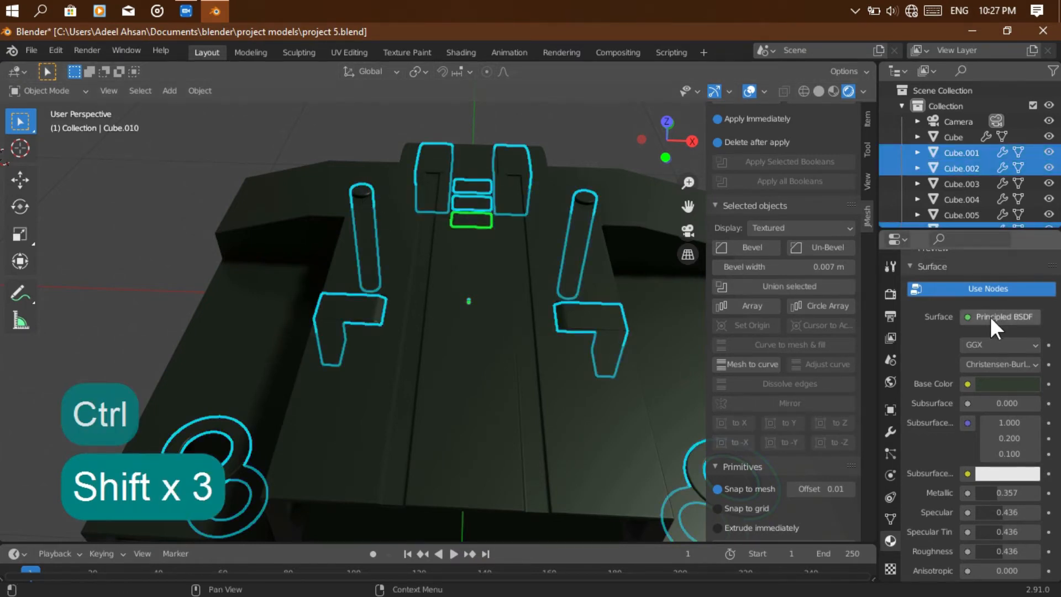
scroll(990, 314, up, 5)
click(1049, 293)
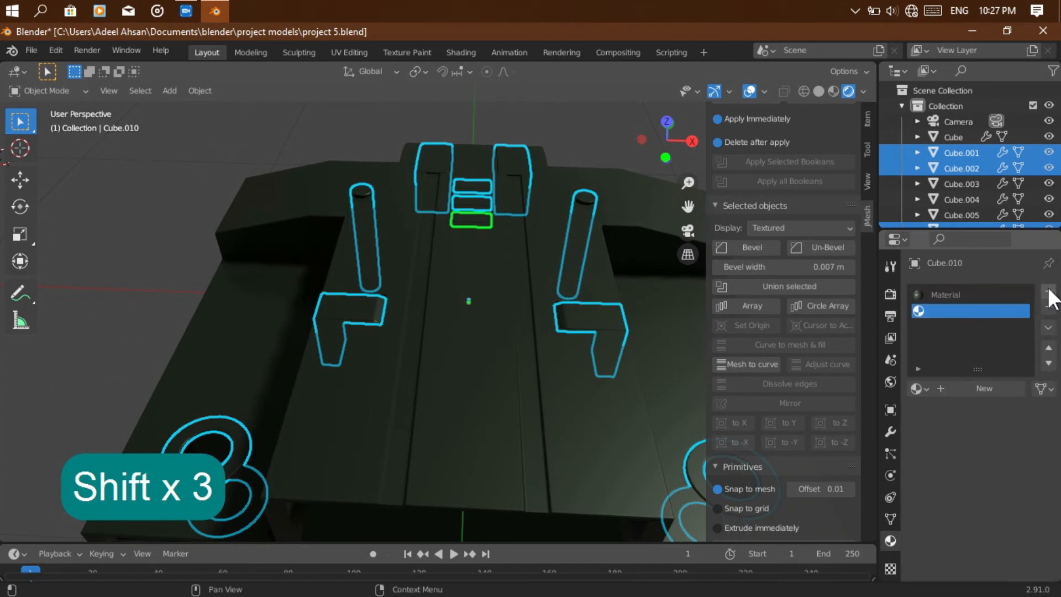
click(949, 394)
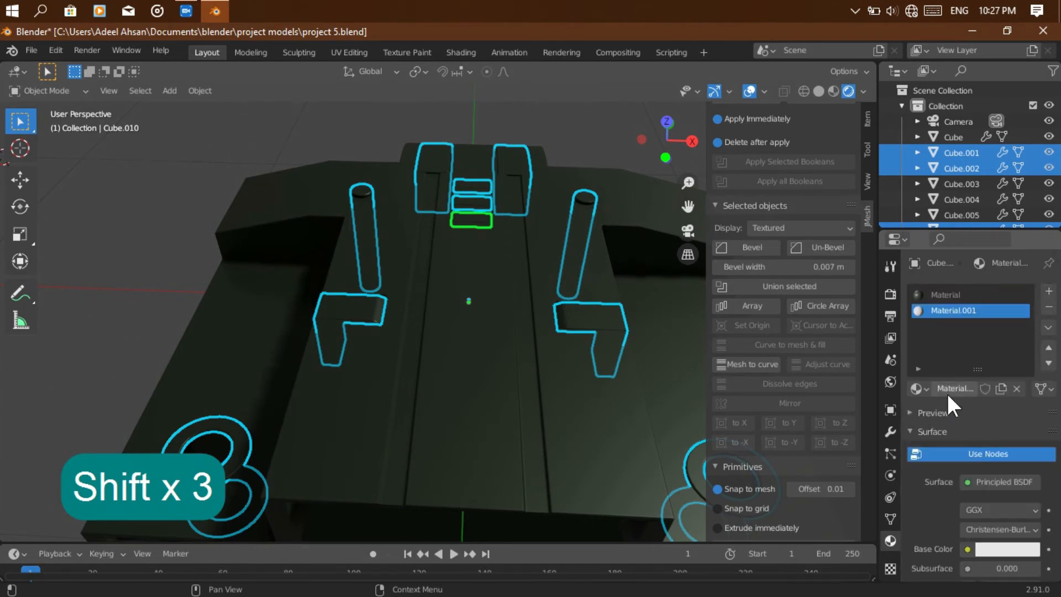
Give Material.001 a pale green base color with hue 0.339, saturation 0.126 and value 0.800, and set Metallic to 1.000.
click(998, 548)
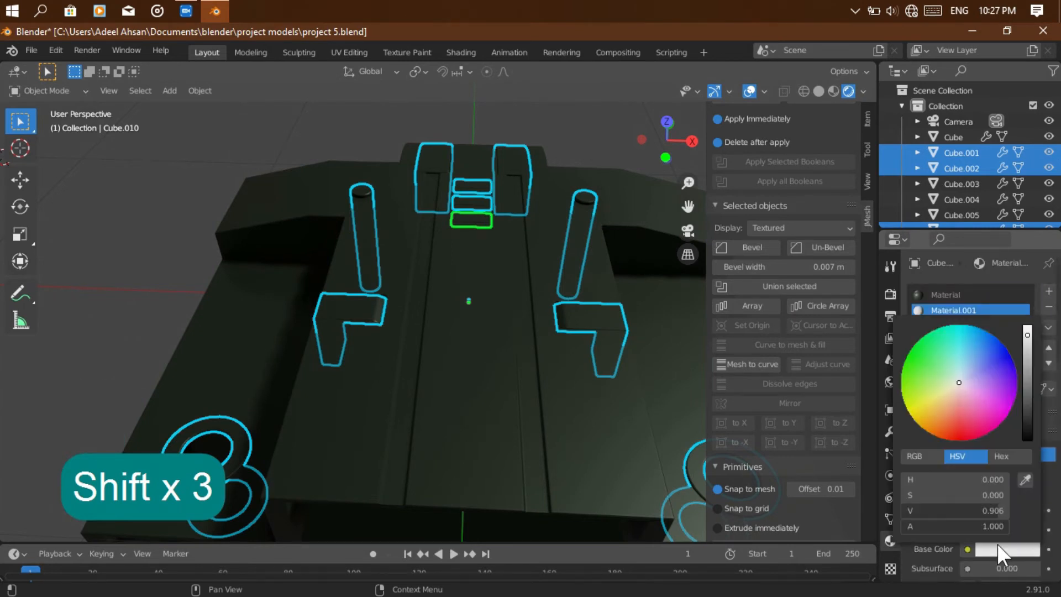
click(953, 378)
click(1028, 328)
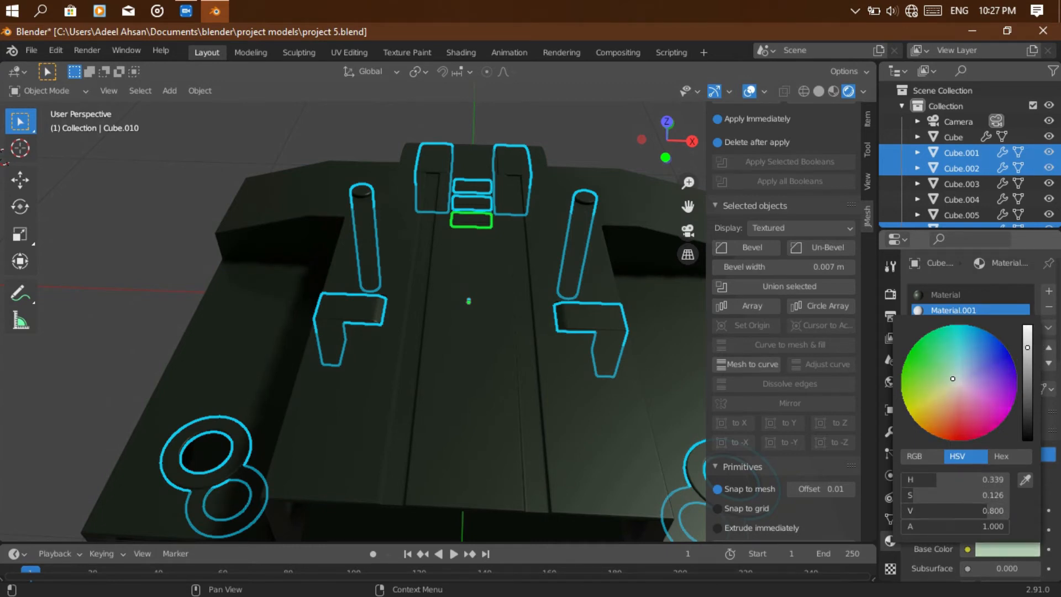
scroll(986, 426, down, 5)
drag(992, 472, 1040, 472)
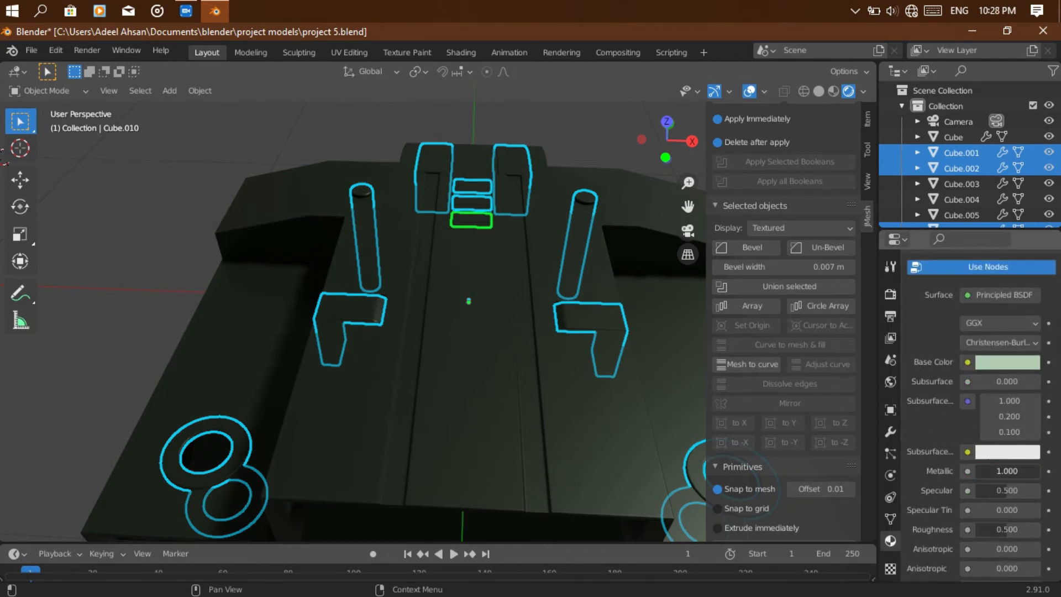
scroll(973, 313, up, 5)
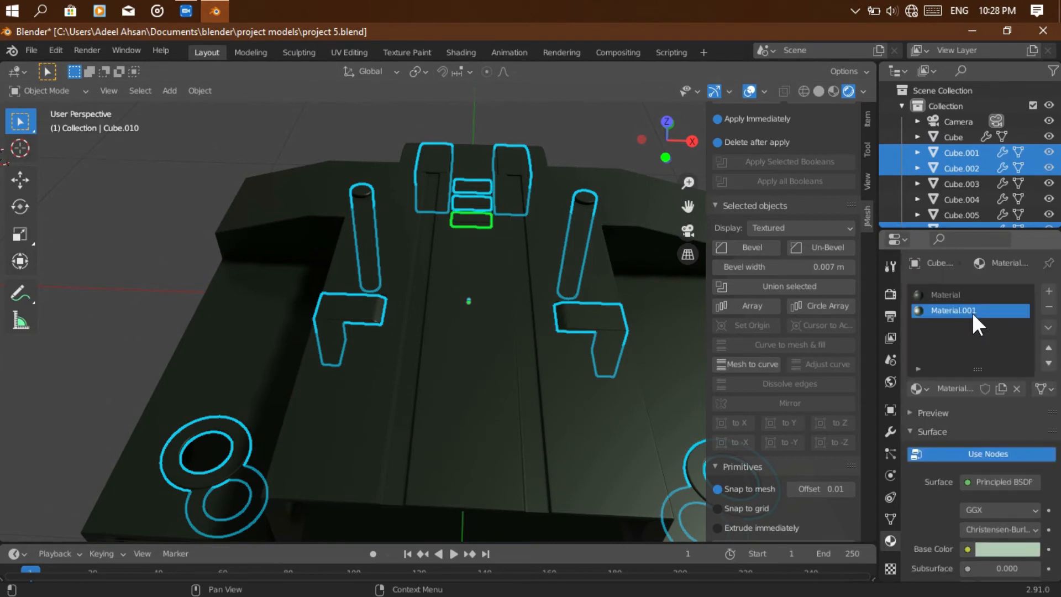
Assign Material.001 to the mirrored rectangular pieces and set its Roughness to 0.250.
click(180, 246)
click(376, 325)
click(915, 358)
click(807, 398)
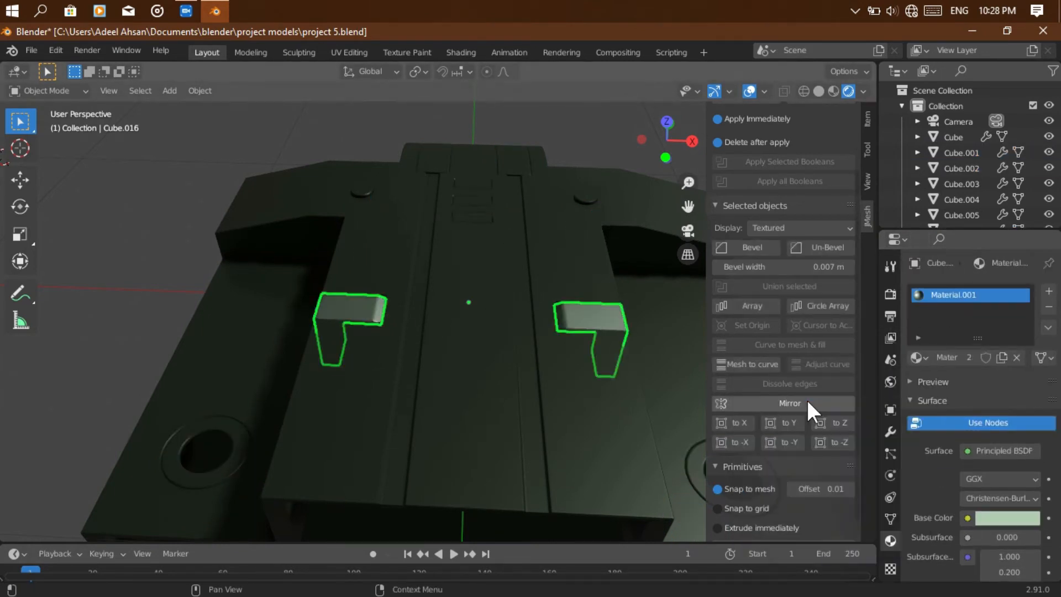
scroll(960, 482, down, 10)
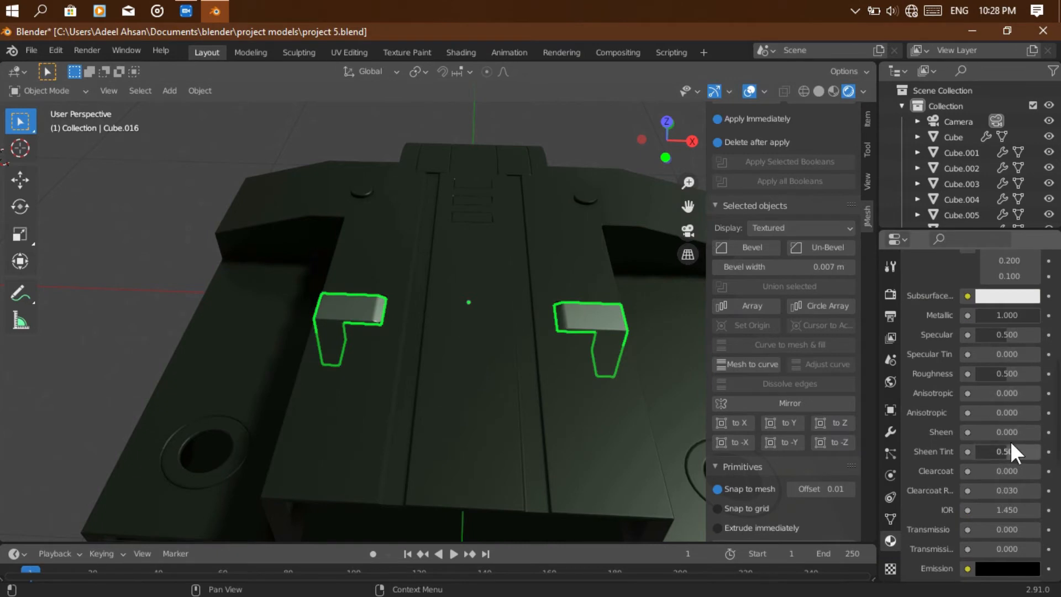
drag(1000, 372, 970, 373)
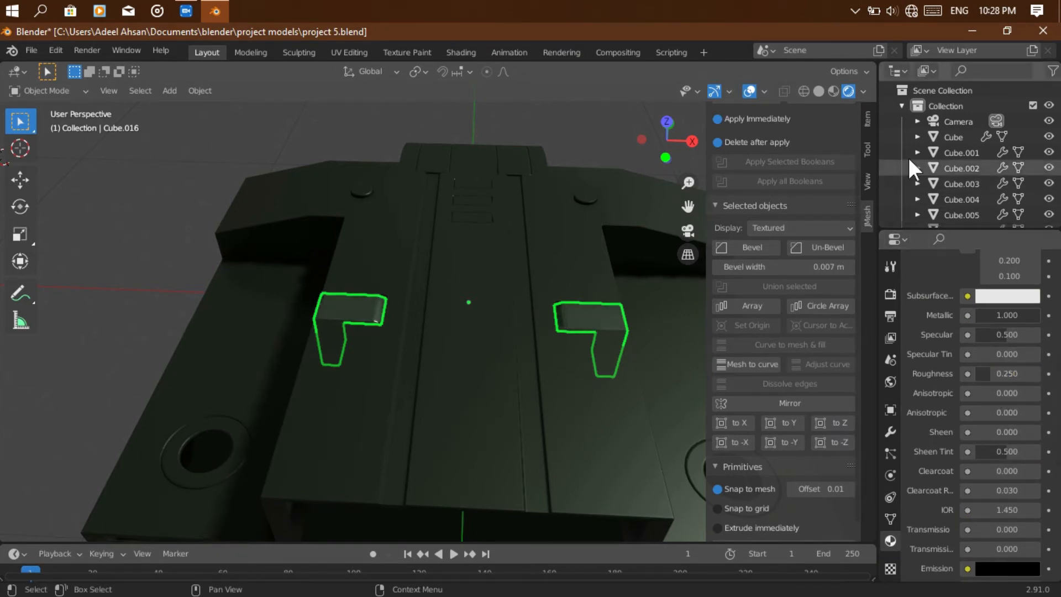
Light the rendered viewport with an HDRI environment from the viewport shading options.
click(864, 91)
click(817, 184)
click(837, 207)
click(662, 276)
Change the main body's base color to a nearly neutral dark grey with value 0.233.
click(429, 337)
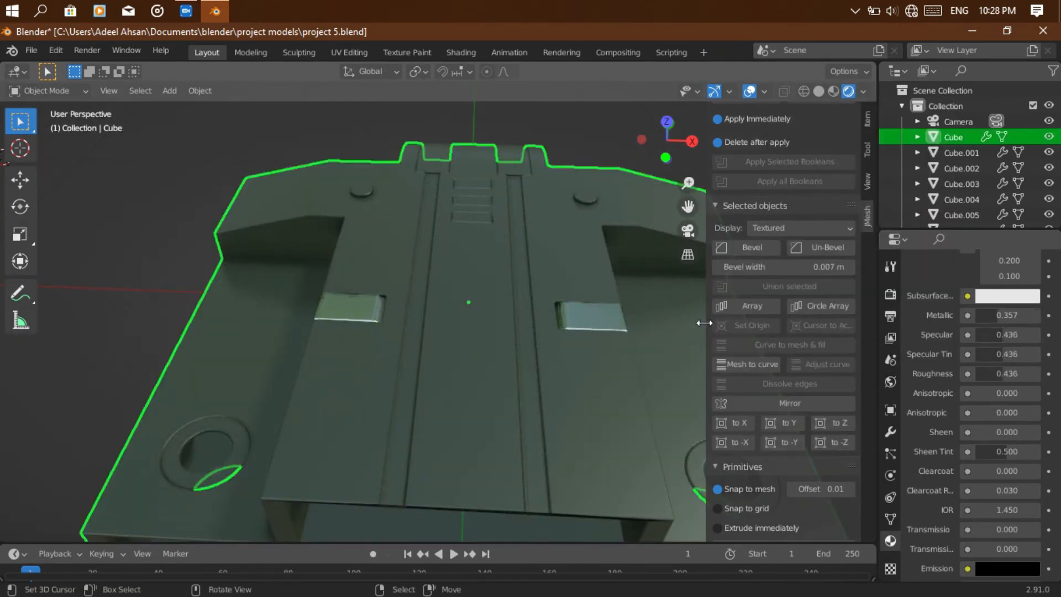
scroll(990, 327, up, 10)
click(1004, 424)
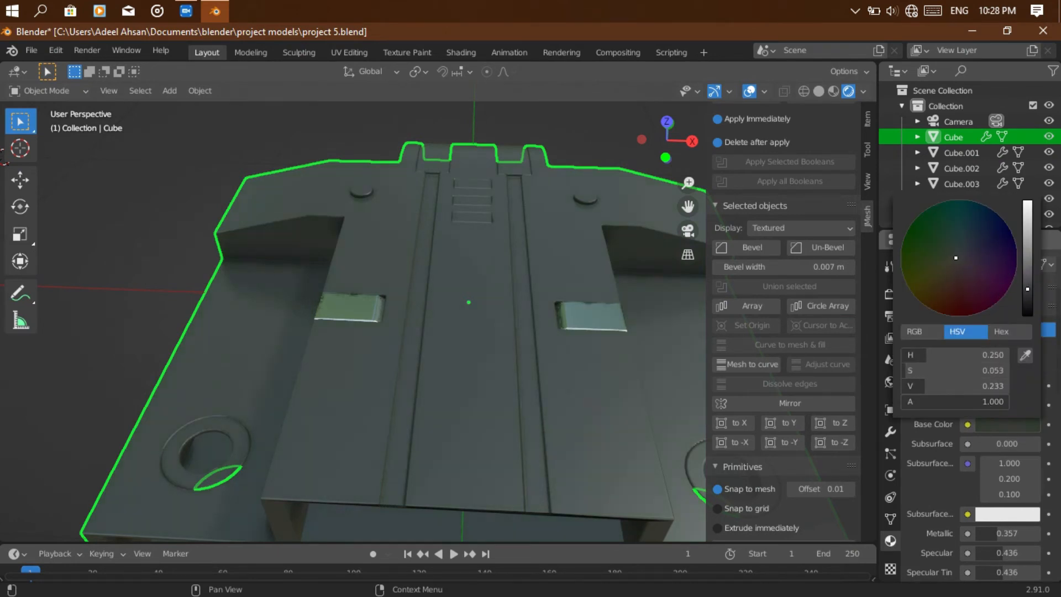
click(159, 249)
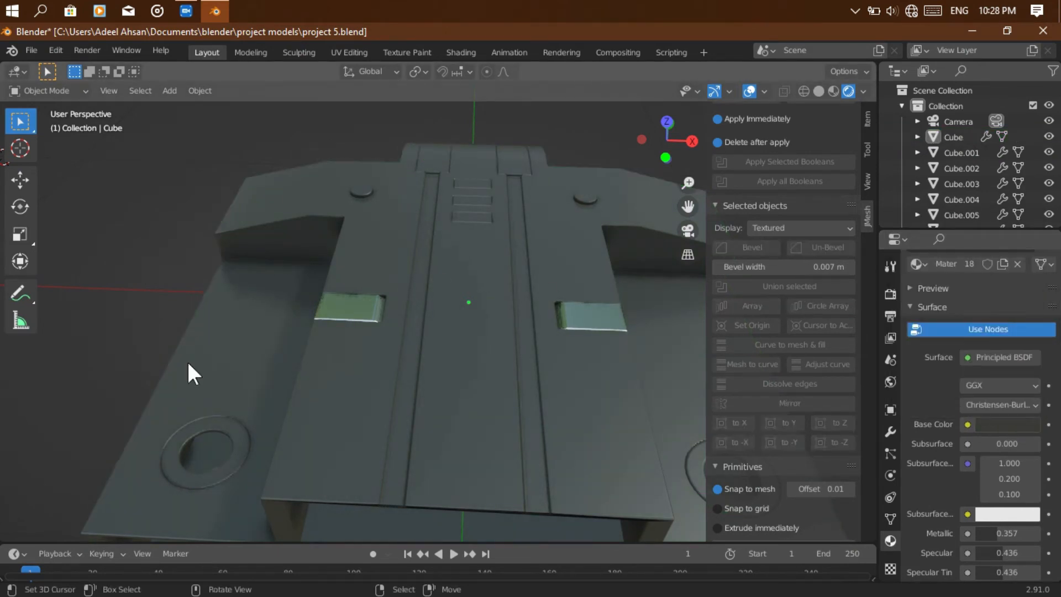
Select the rings, round buttons and top blocks, and assign Material.001 to the active top blocks.
shift+click(242, 427)
shift+click(357, 192)
shift+click(444, 157)
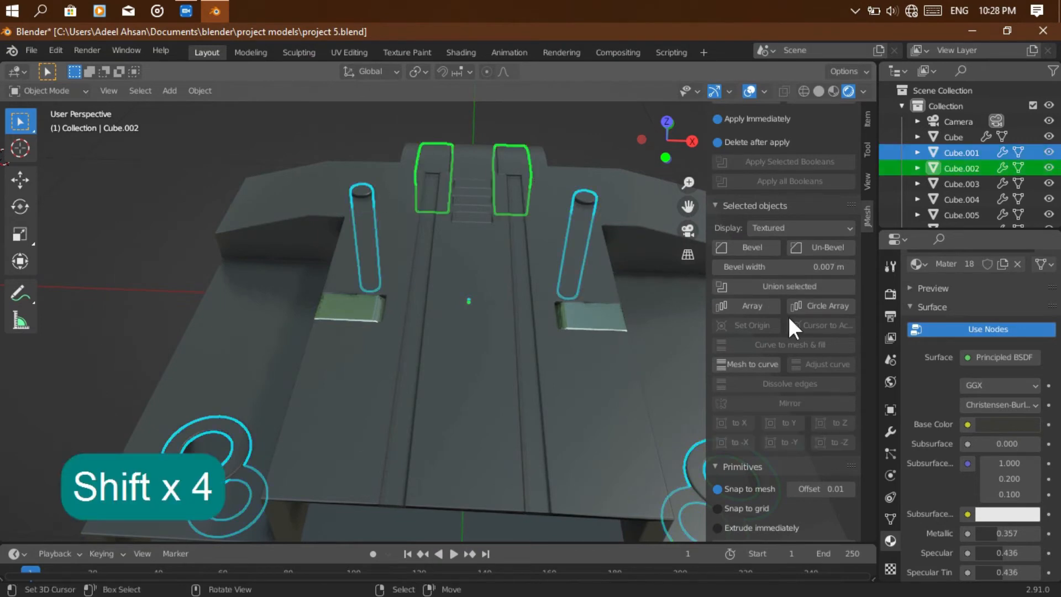
scroll(956, 338, up, 4)
click(919, 359)
click(862, 402)
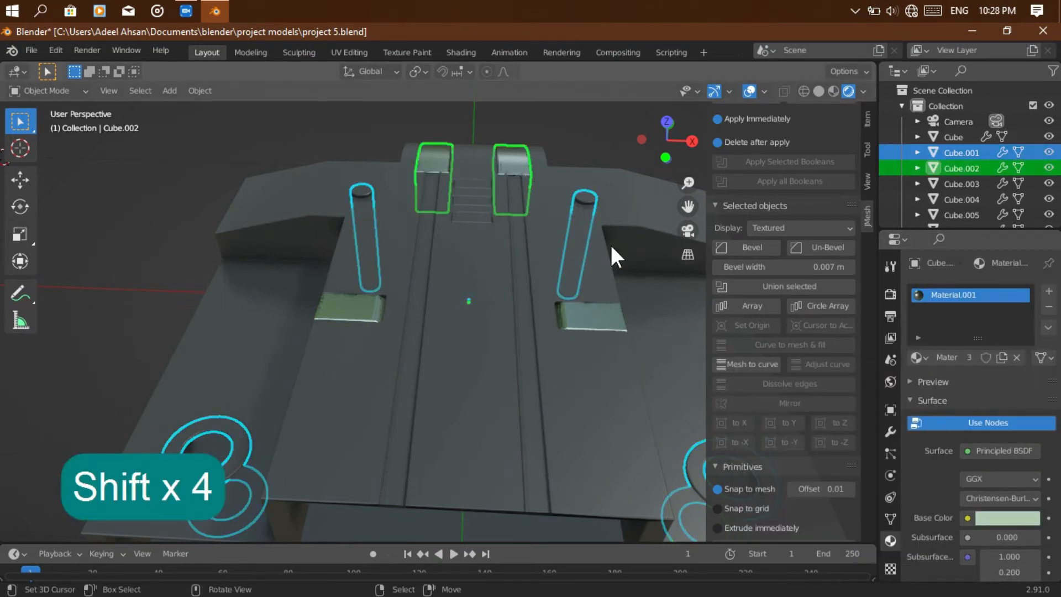
Select the three small bars at the body's centre, join them into one object, and assign Material.001 to it.
click(469, 213)
click(470, 211)
shift+click(471, 202)
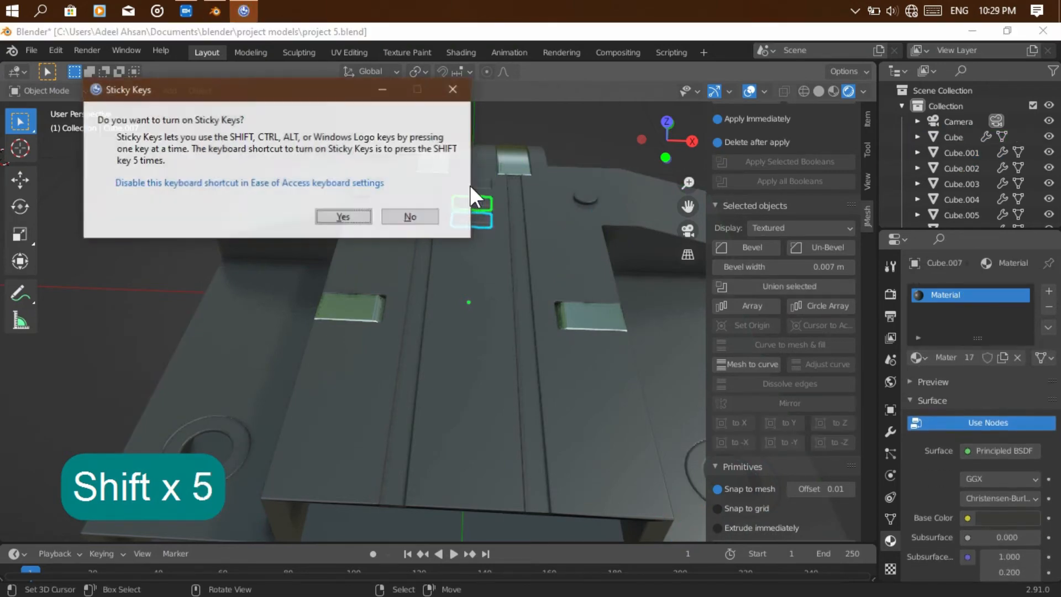
click(345, 220)
shift+click(484, 183)
key(shift)
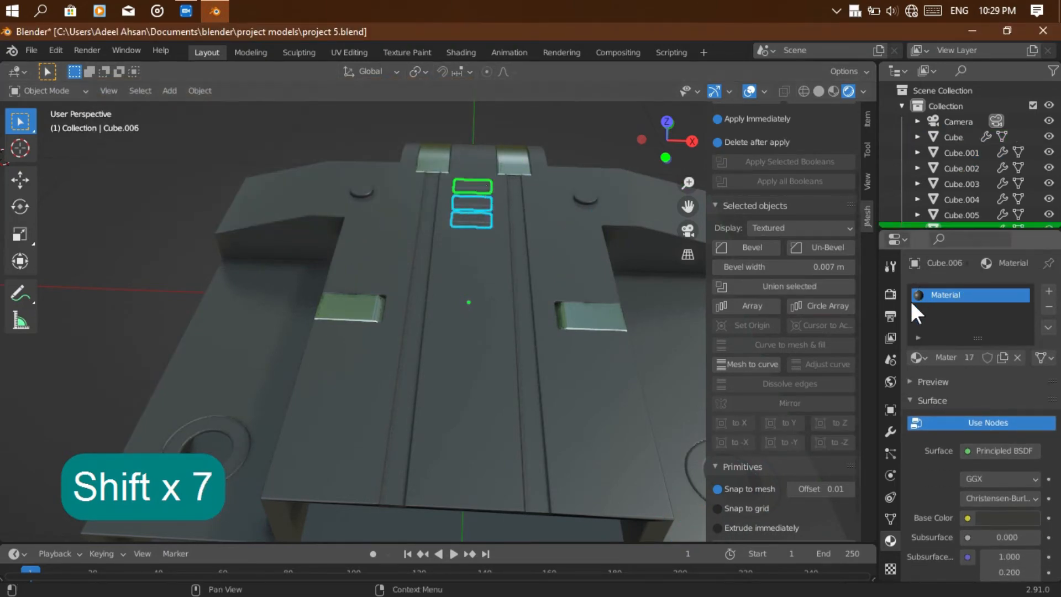
click(917, 359)
click(243, 128)
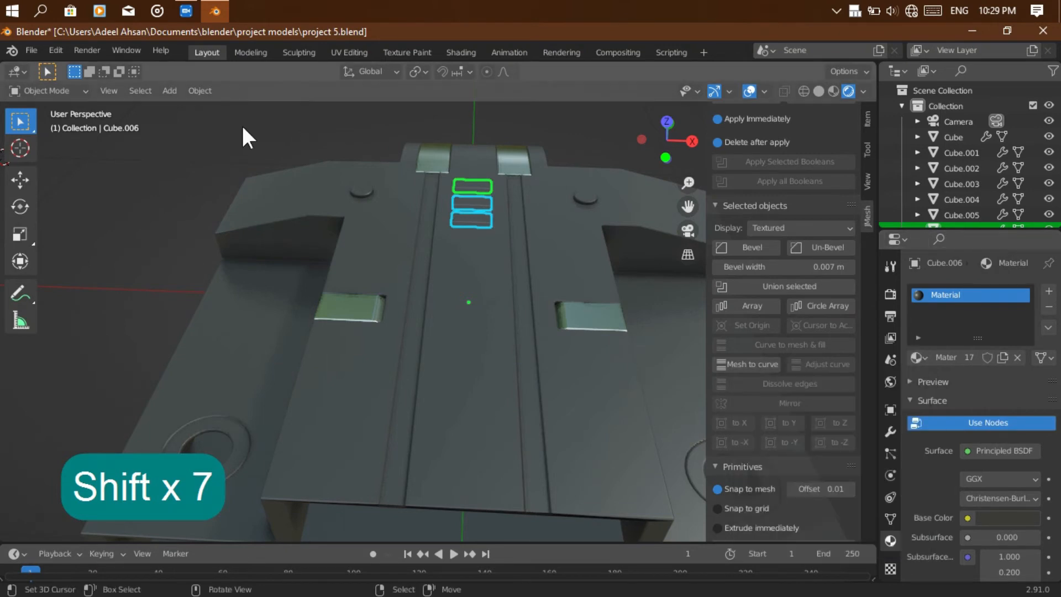
key(ctrl+j)
click(917, 389)
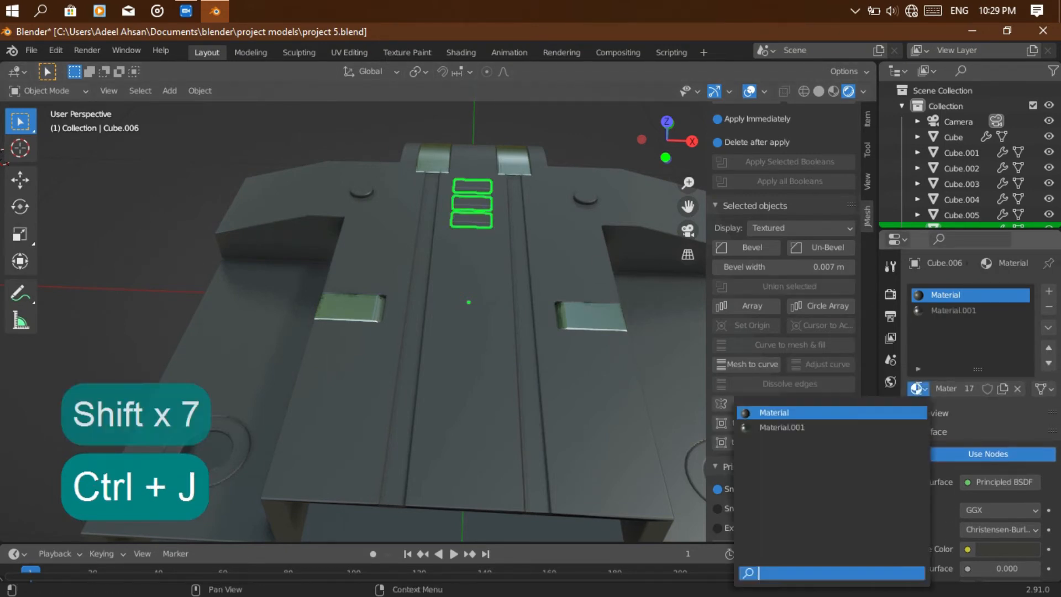
click(790, 559)
Assign Material.001 to the two round buttons and to the mirrored corner rings.
right_click(359, 186)
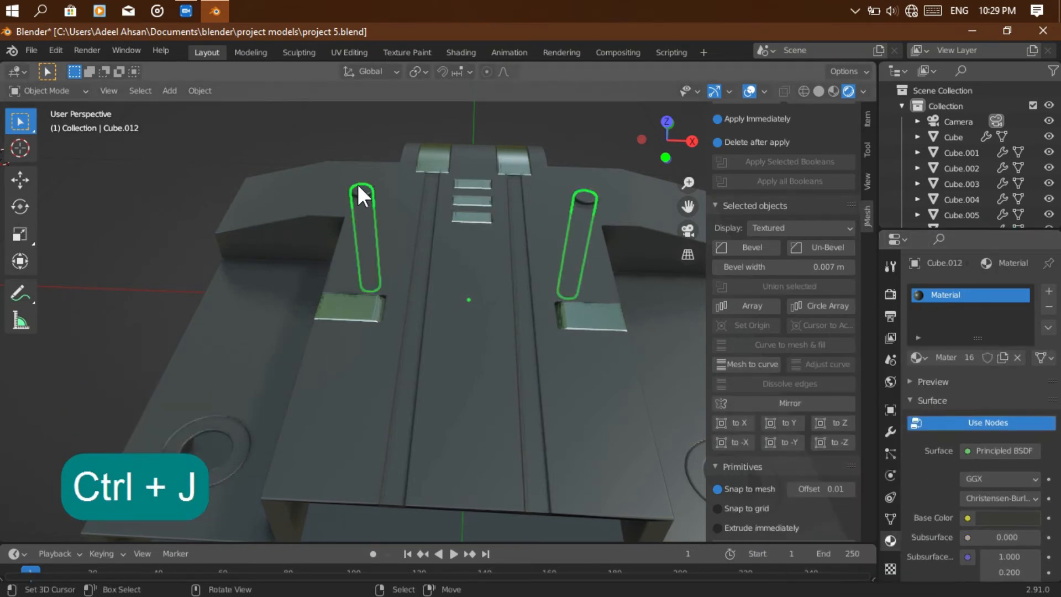
click(919, 358)
click(839, 396)
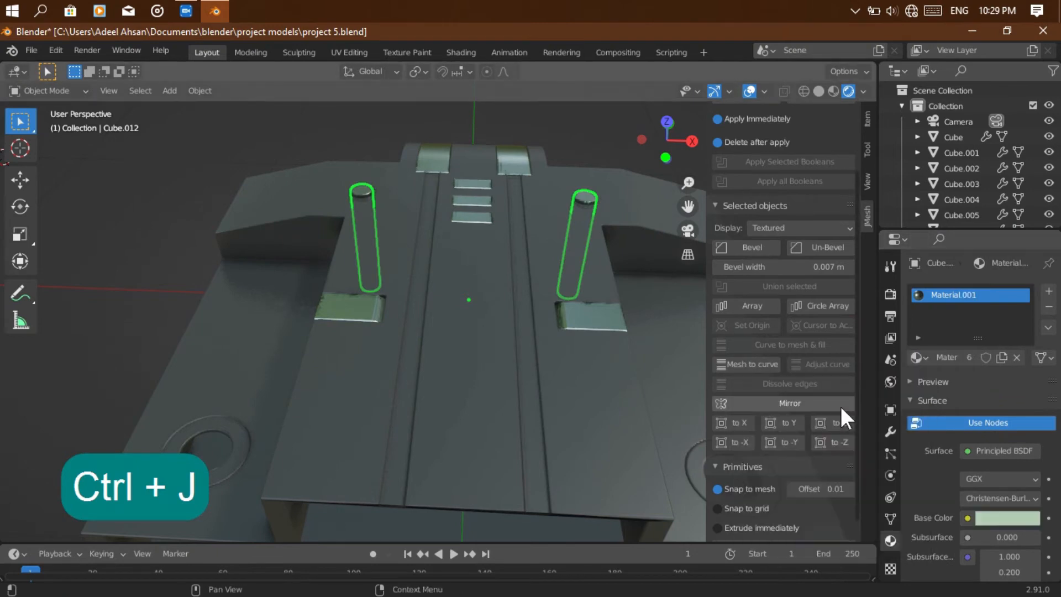
right_click(223, 436)
click(919, 357)
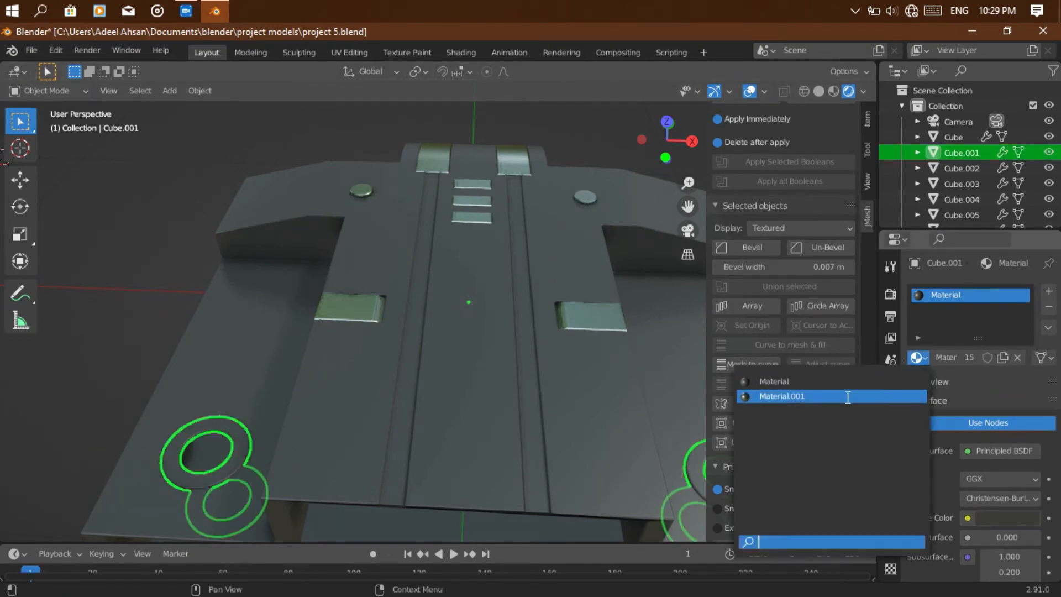
click(846, 396)
Examine the material contrast between the body and its detail pieces, including from the right side and from above.
scroll(527, 327, up, 3)
scroll(527, 327, down, 8)
click(666, 327)
mouse_move(652, 155)
mouse_down()
mouse_move(666, 117)
mouse_move(678, 140)
mouse_move(647, 142)
mouse_up()
click(691, 142)
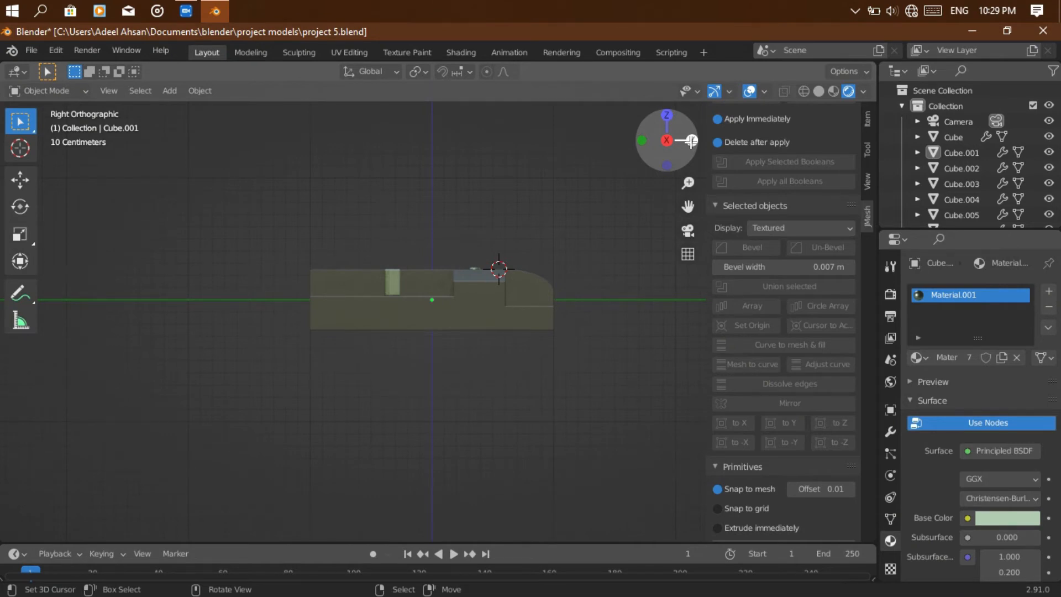
drag(669, 130, 667, 158)
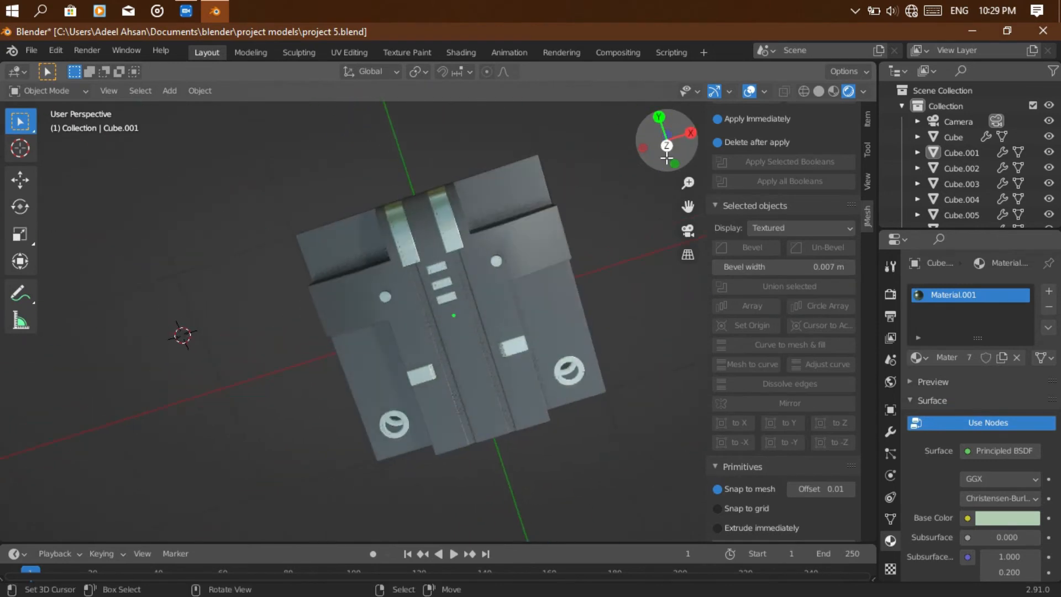
click(666, 146)
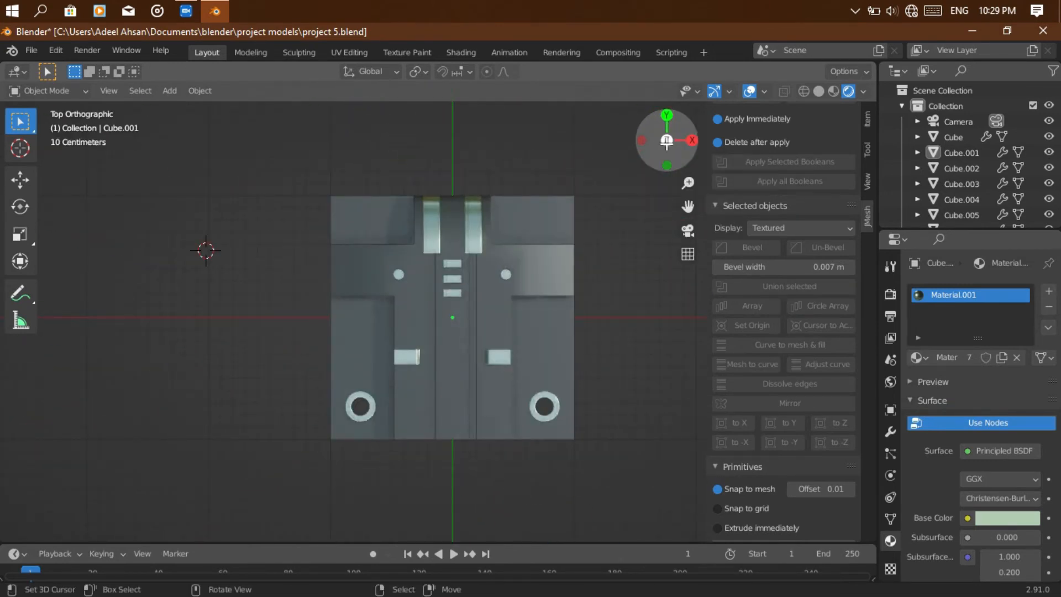
Draw X-mirrored circle primitives on the main body's two rear corners with the JMesh Union operation.
scroll(721, 399, down, 1)
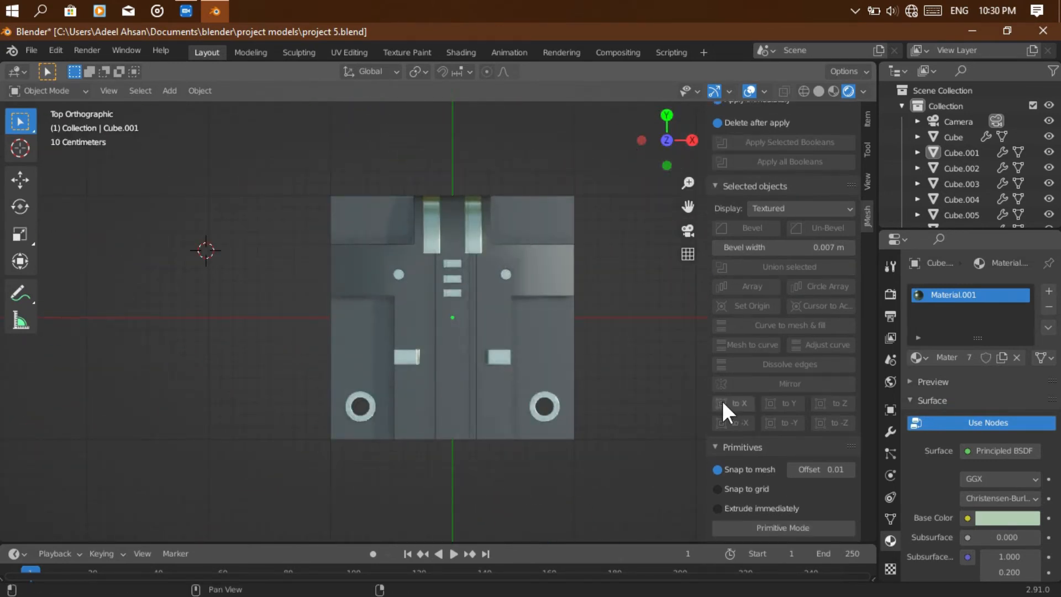
click(531, 352)
click(776, 529)
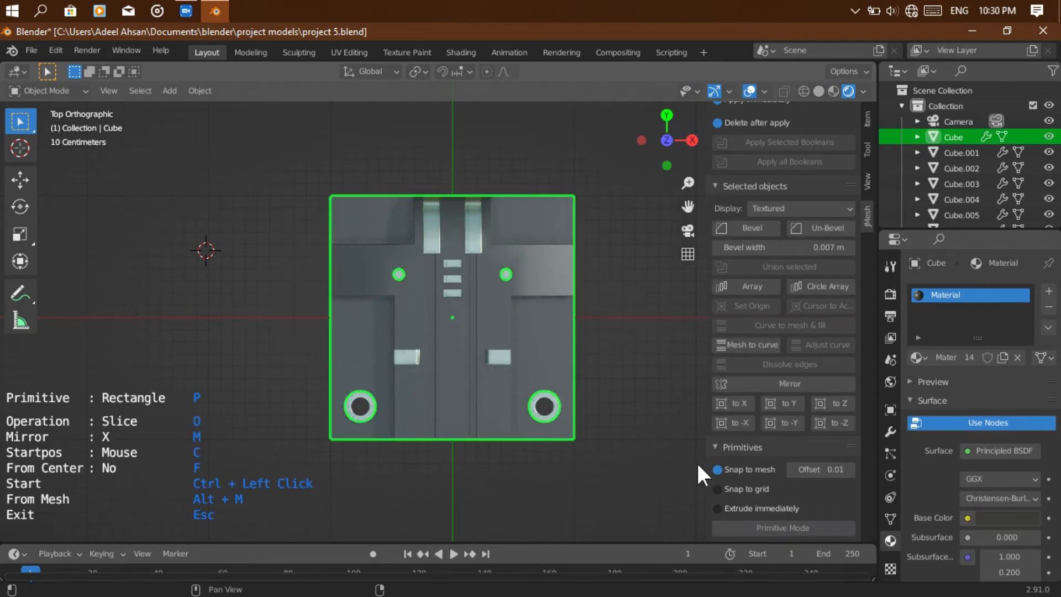
key(p)
key(p)
key(p)
key(o)
key(o)
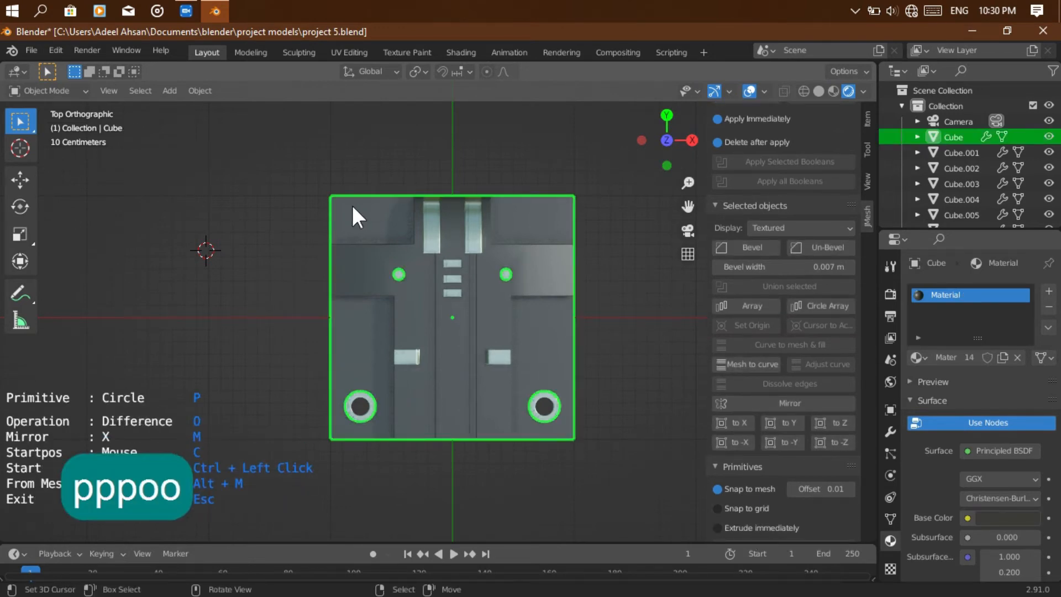
key(o)
ctrl+drag(355, 215, 363, 226)
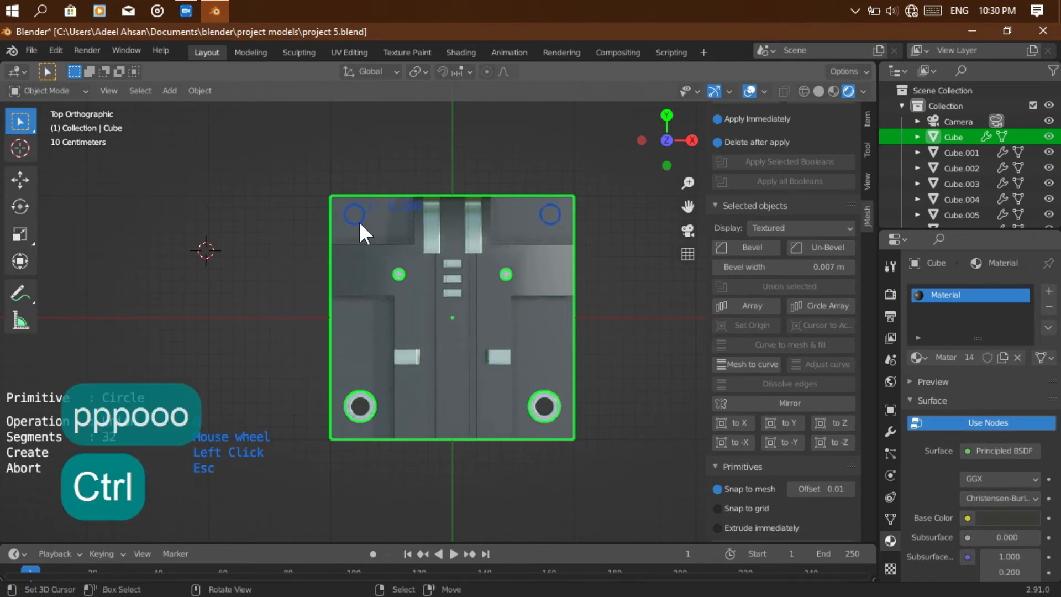
click(359, 220)
drag(359, 221, 370, 223)
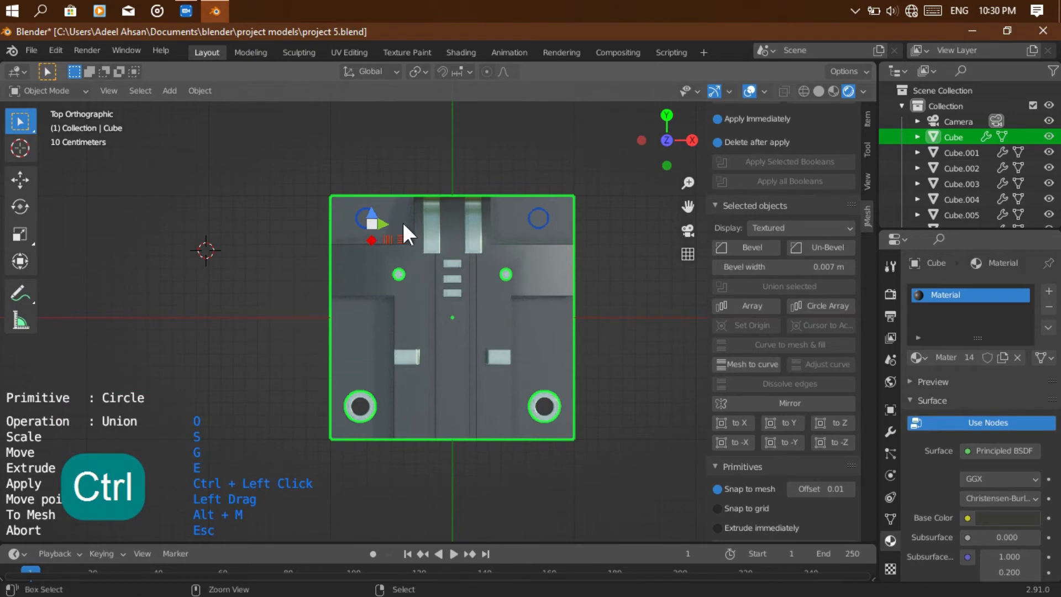
Try to scale the mirrored circle primitives along Z, abort them, and undo the last operations.
mouse_move(667, 140)
mouse_down()
mouse_move(653, 177)
mouse_move(681, 166)
mouse_move(567, 246)
mouse_move(626, 231)
mouse_move(657, 152)
mouse_up()
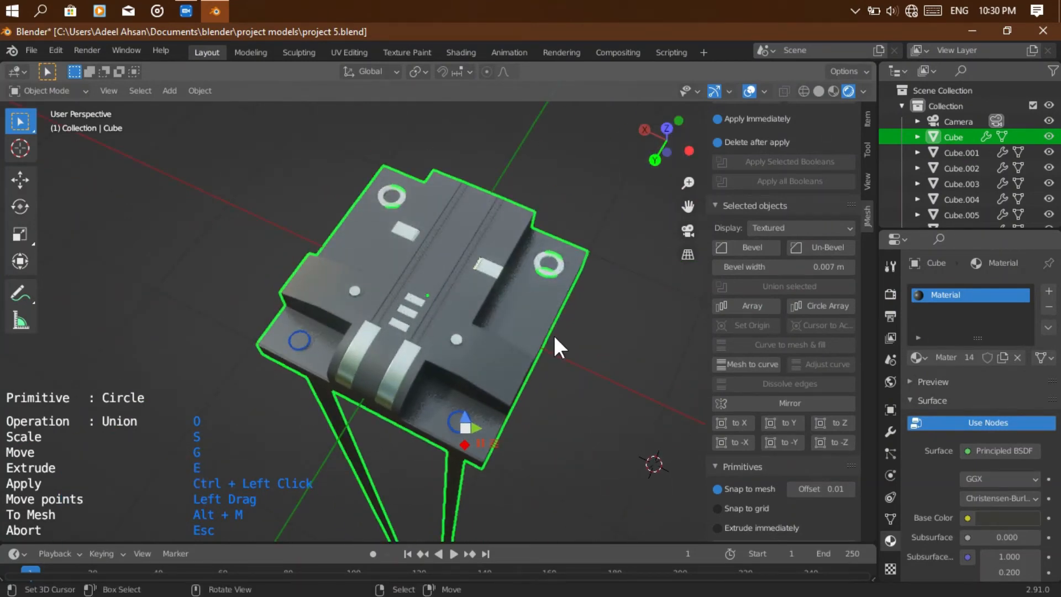
key(s)
key(z)
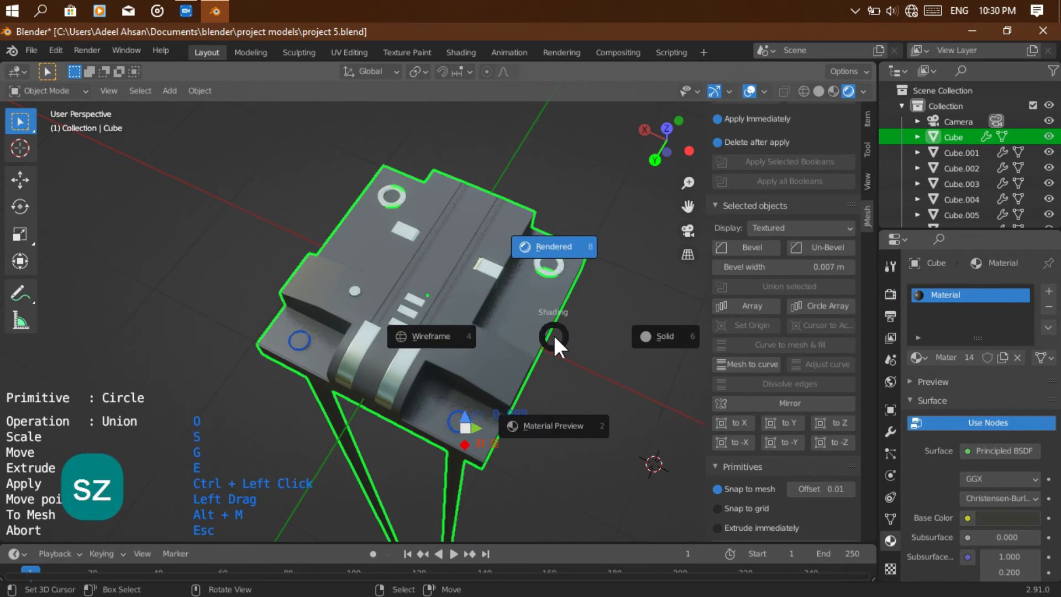
click(489, 351)
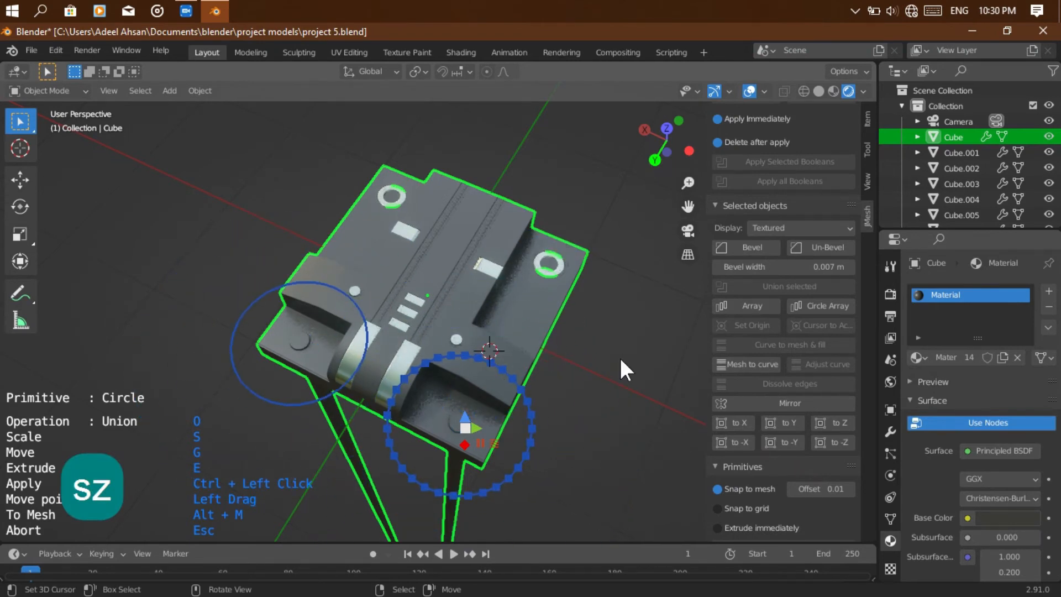
key(Escape)
key(ctrl+z)
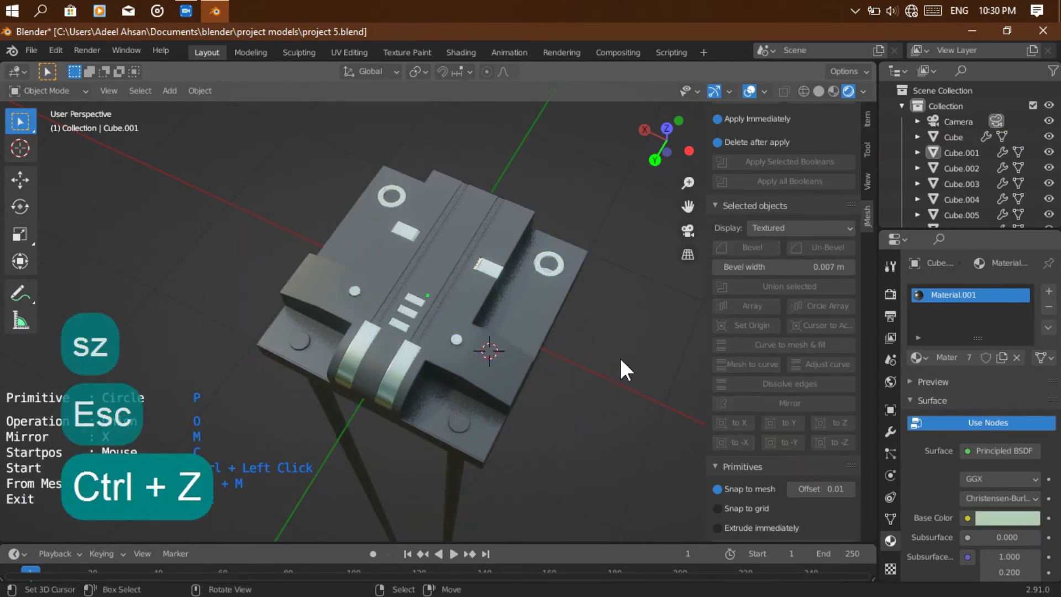
key(ctrl+z)
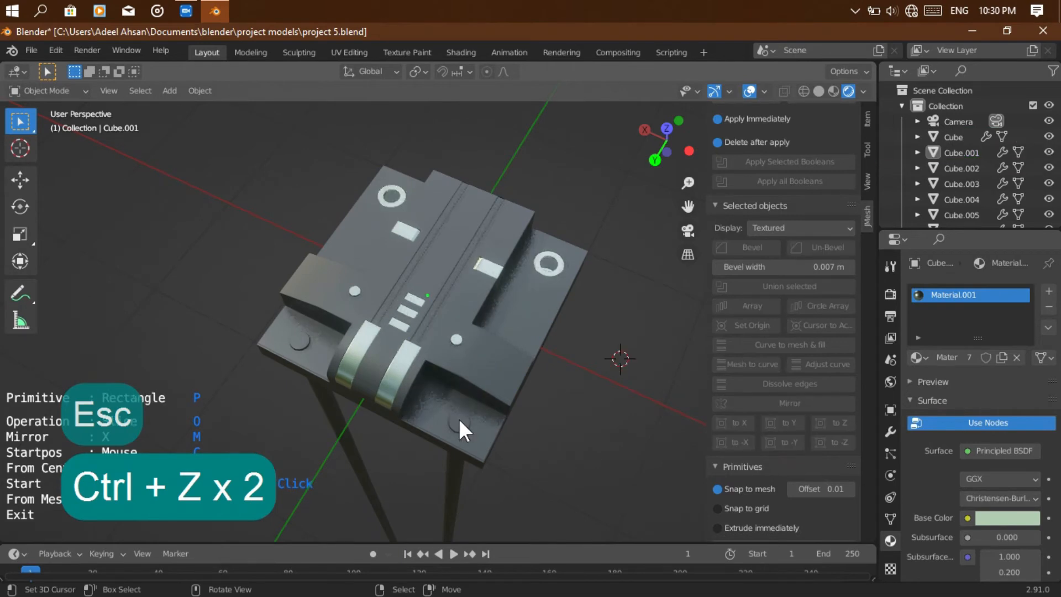
Exit primitive mode and separate the selected round post geometry from the main body into its own object.
click(459, 419)
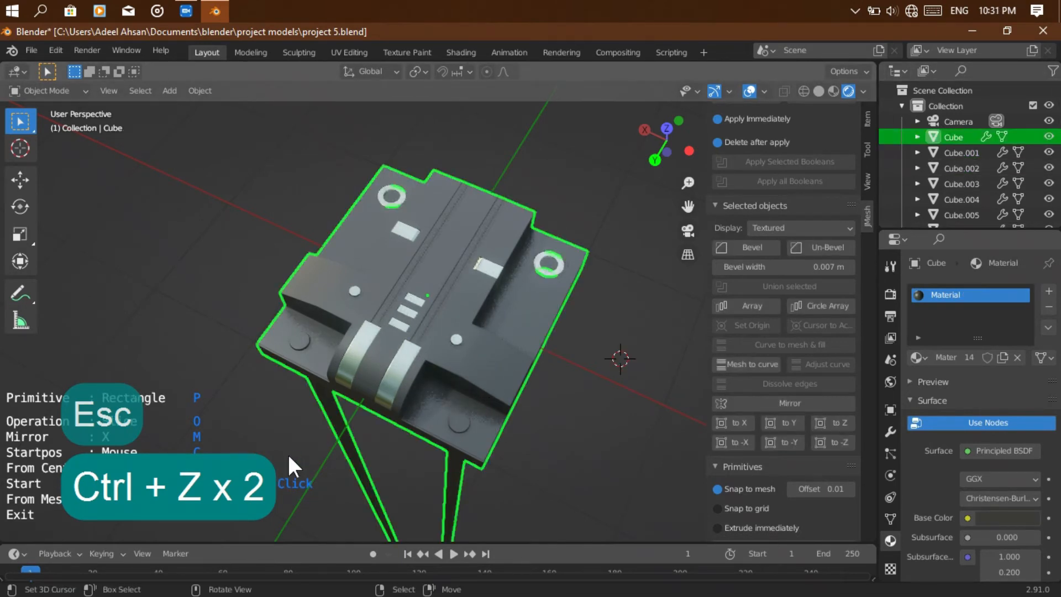
key(Escape)
scroll(947, 207, down, 5)
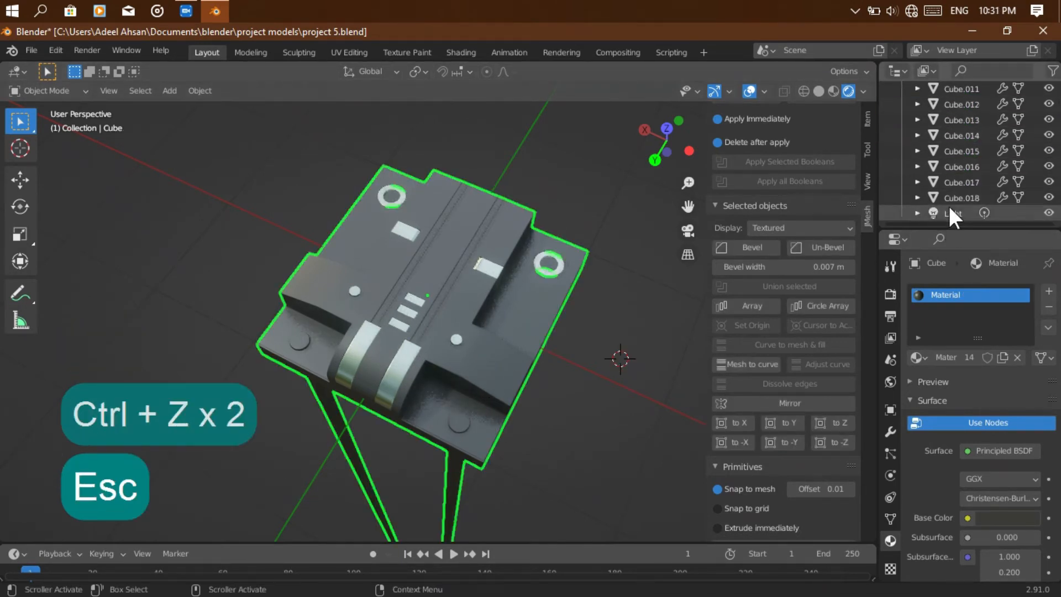
right_click(479, 477)
right_click(455, 475)
key(Tab)
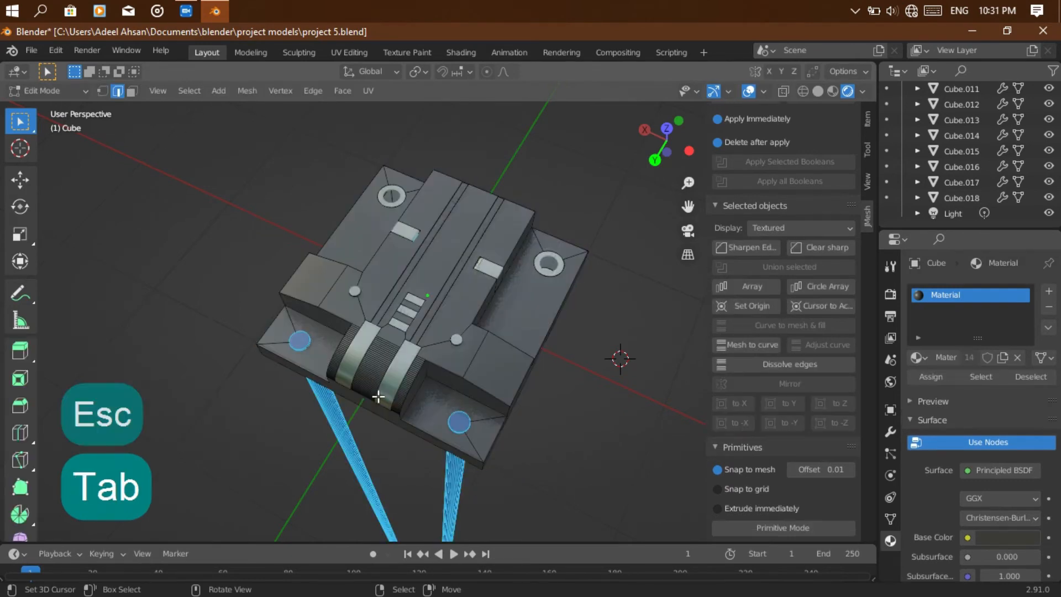
key(p)
click(543, 450)
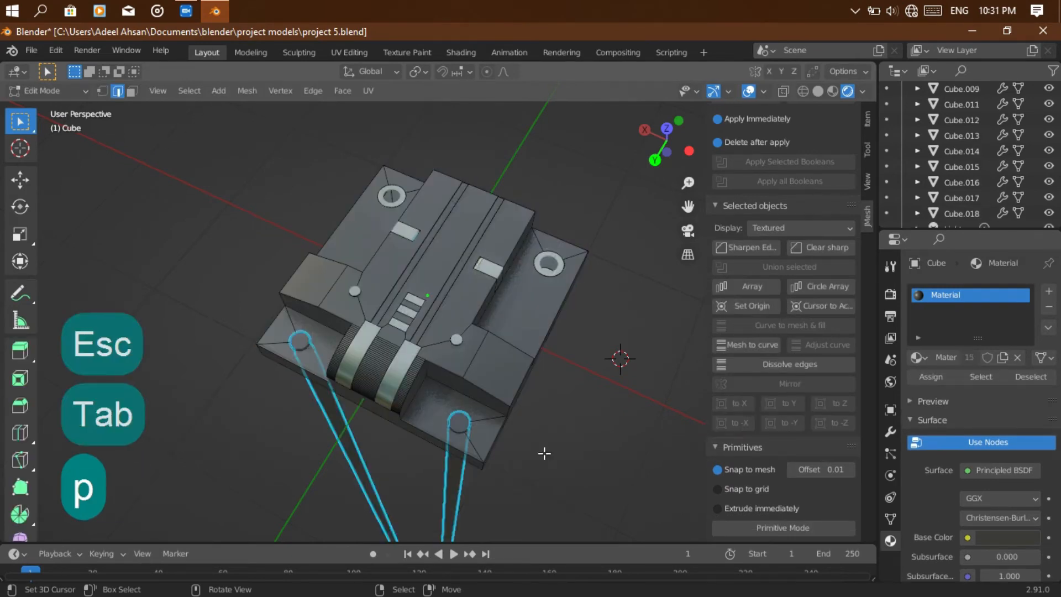
key(Escape)
key(Tab)
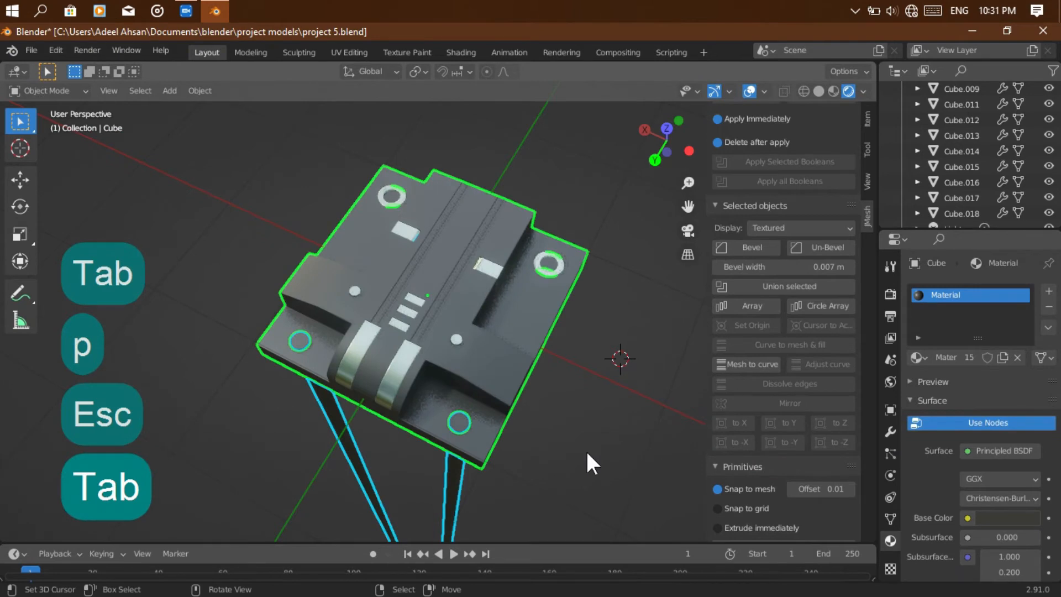
Select the separated round posts and move them upward along the Z axis.
key(g)
right_click(586, 449)
right_click(507, 483)
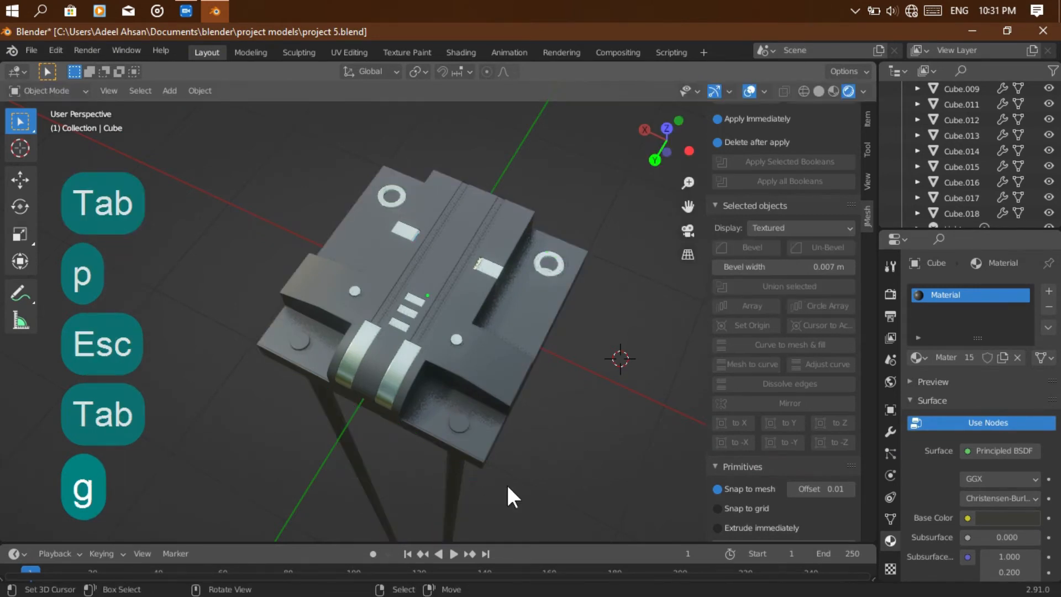
click(450, 487)
key(g)
key(z)
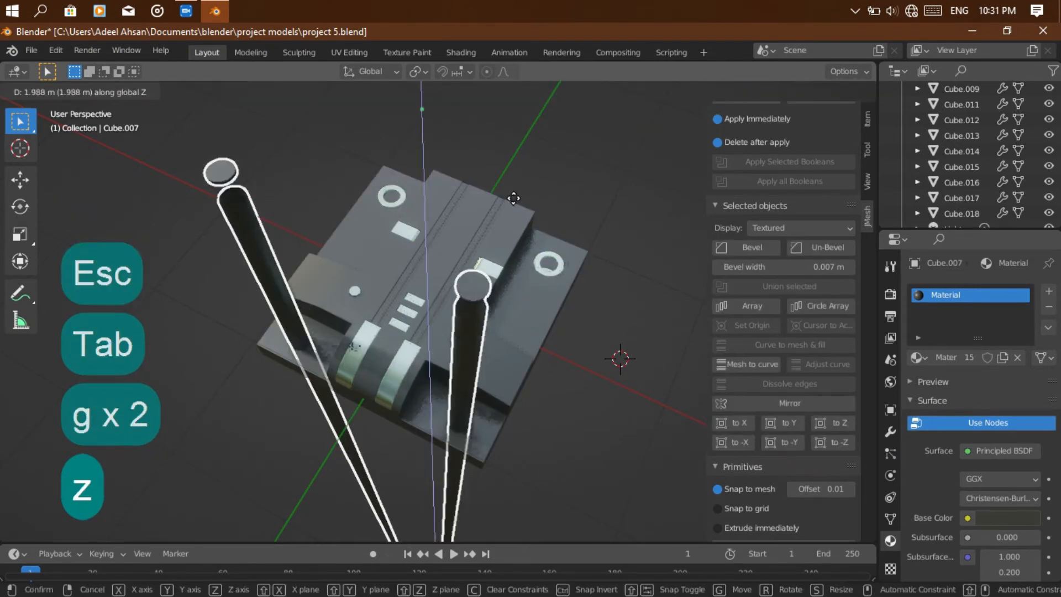
right_click(564, 230)
key(g)
key(z)
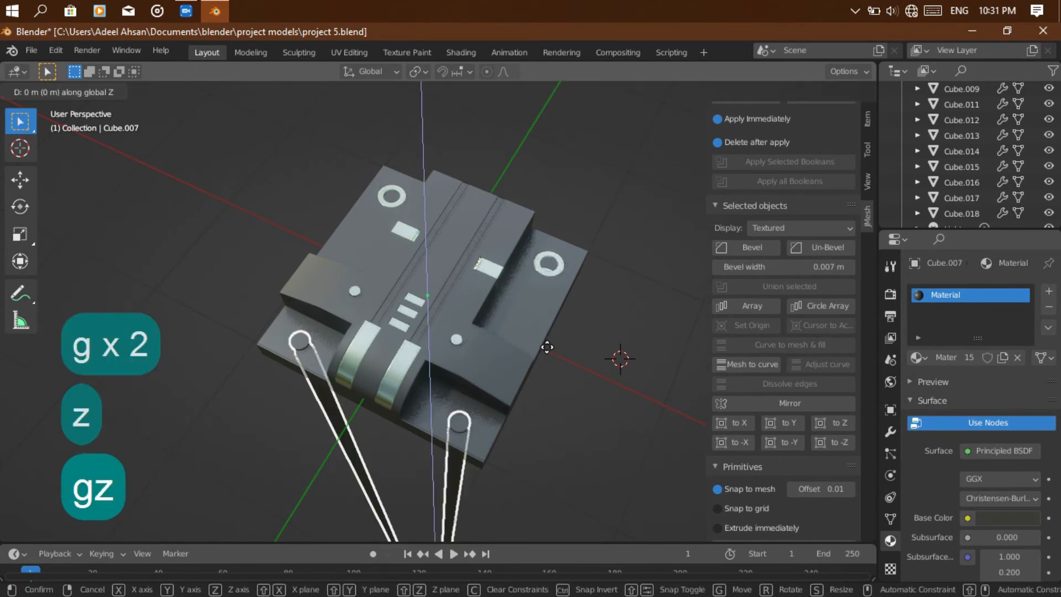
click(562, 171)
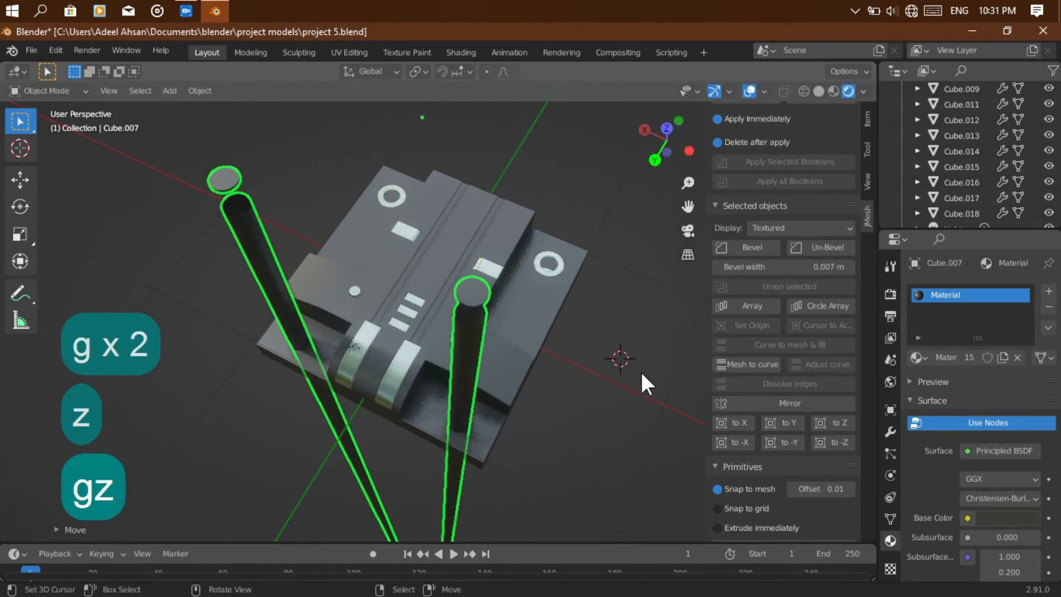
Try to scale the separated round posts along the Z axis and delete them.
key(s)
key(z)
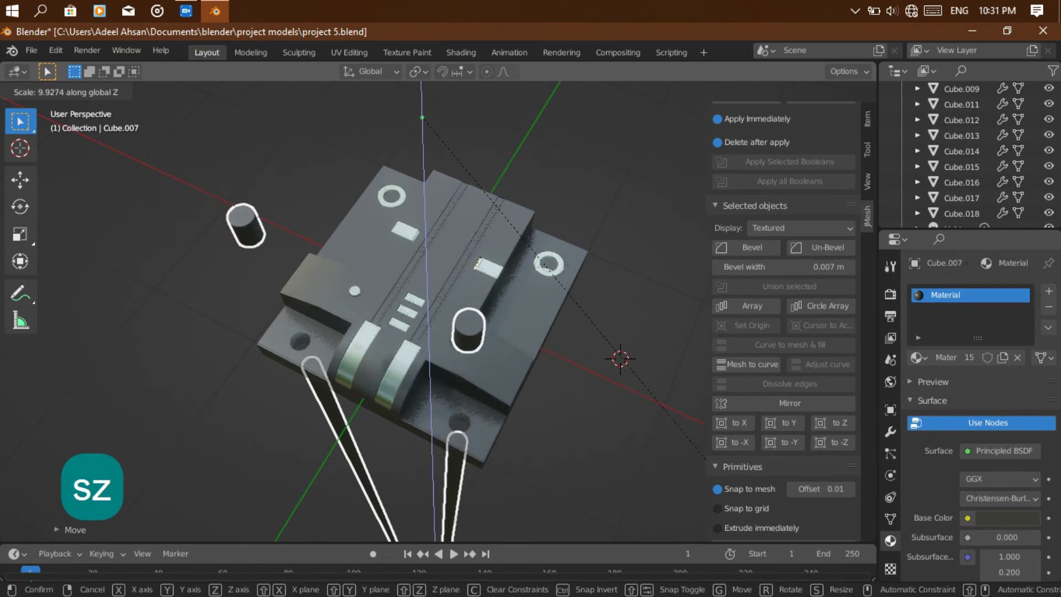
click(357, 403)
key(Delete)
drag(669, 149, 614, 185)
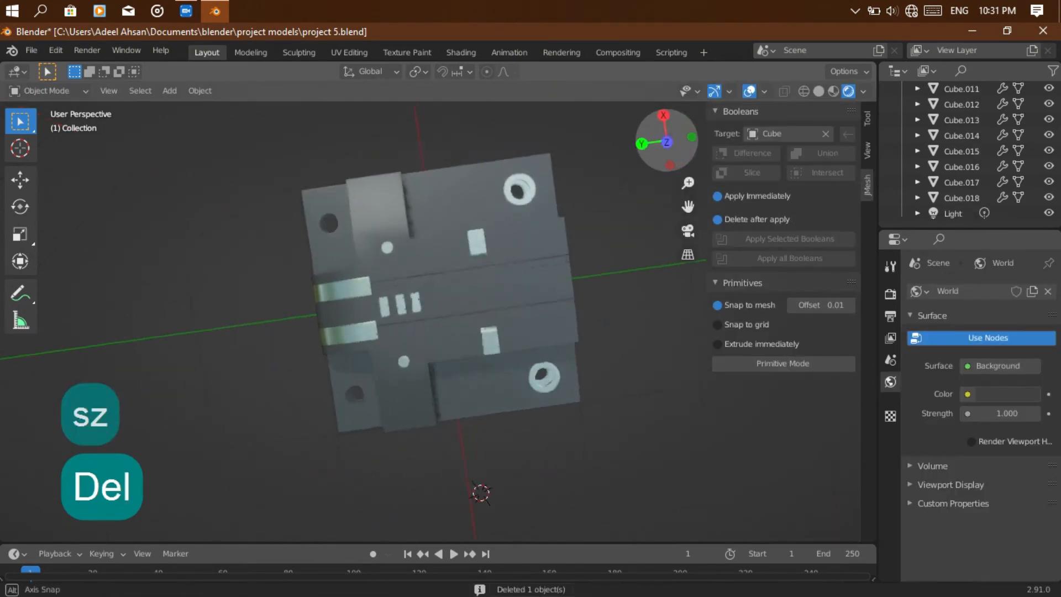
Undo the deletion, move, separation and creation of the round posts, and view the body from the top.
key(ctrl+z)
key(ctrl+z)
key(ctrl+z)
key(ctrl+z)
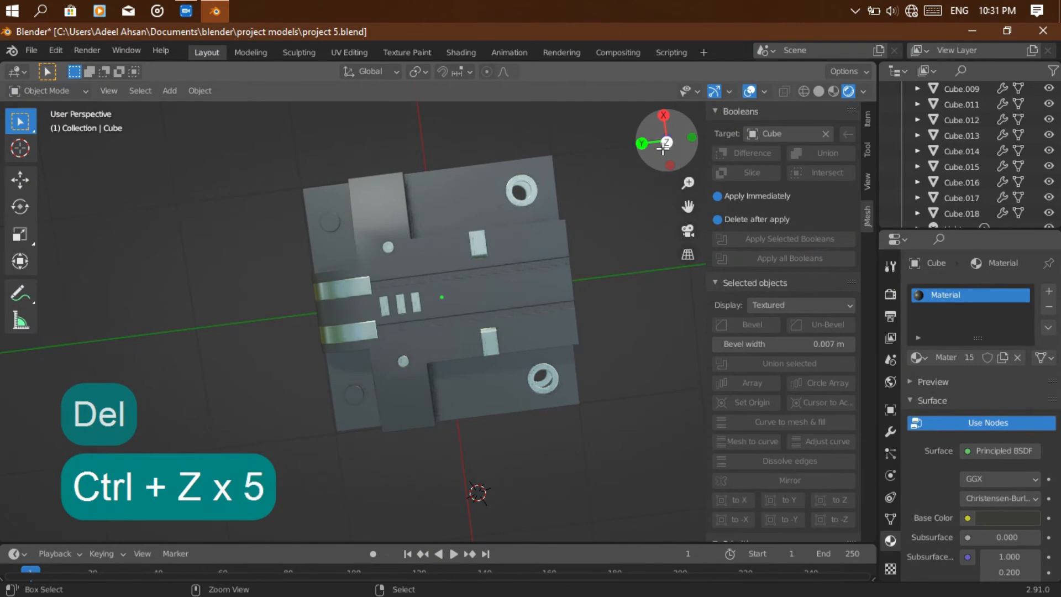
key(ctrl+z)
key(ctrl+z)
key(ctrl+z)
key(ctrl+z)
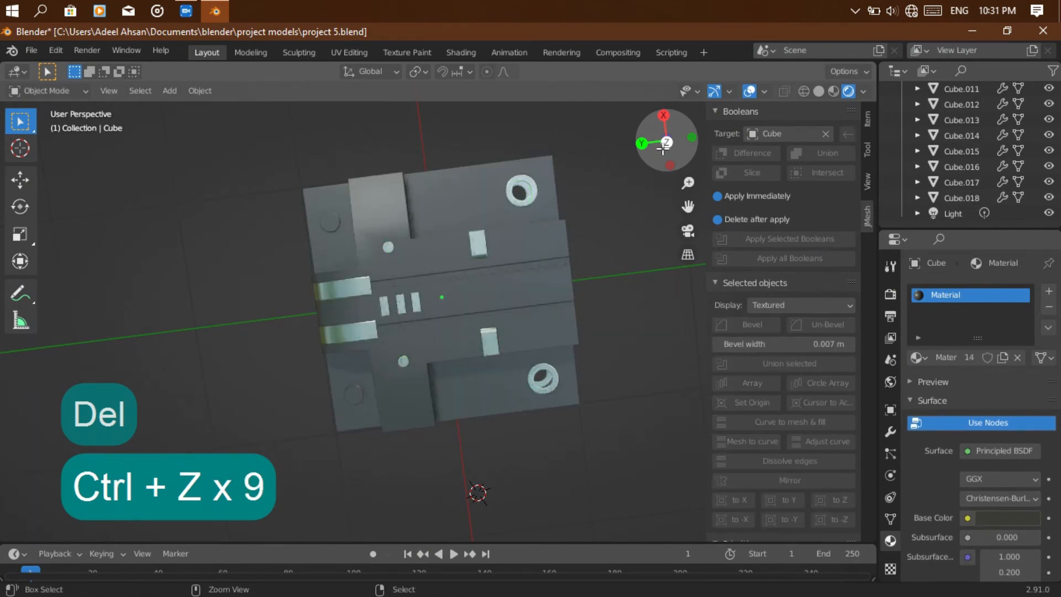
drag(663, 148, 586, 83)
key(ctrl+z)
key(ctrl+z)
key(ctrl+z)
key(ctrl+z)
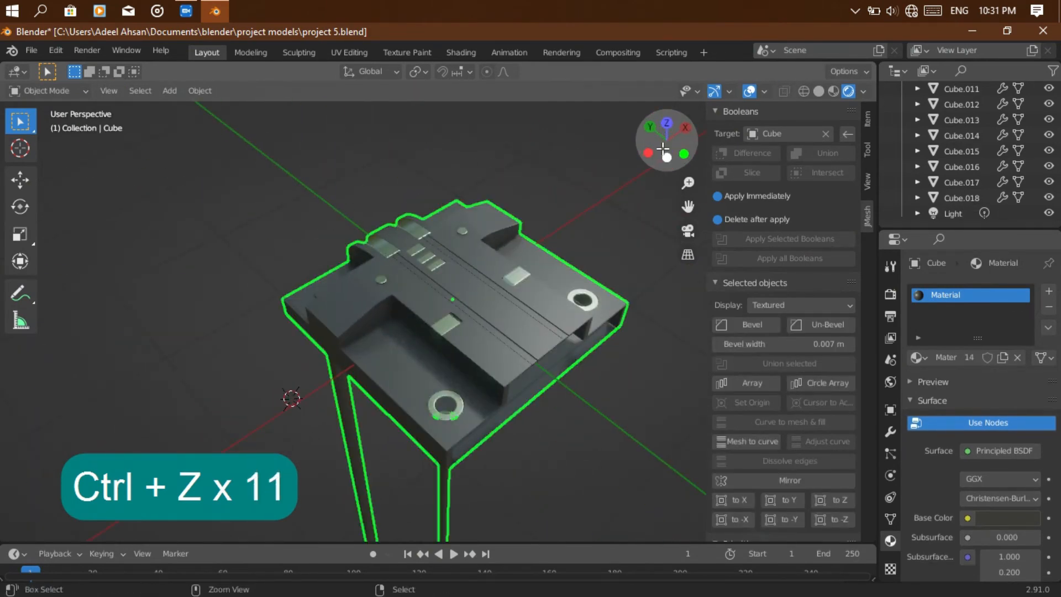
click(666, 124)
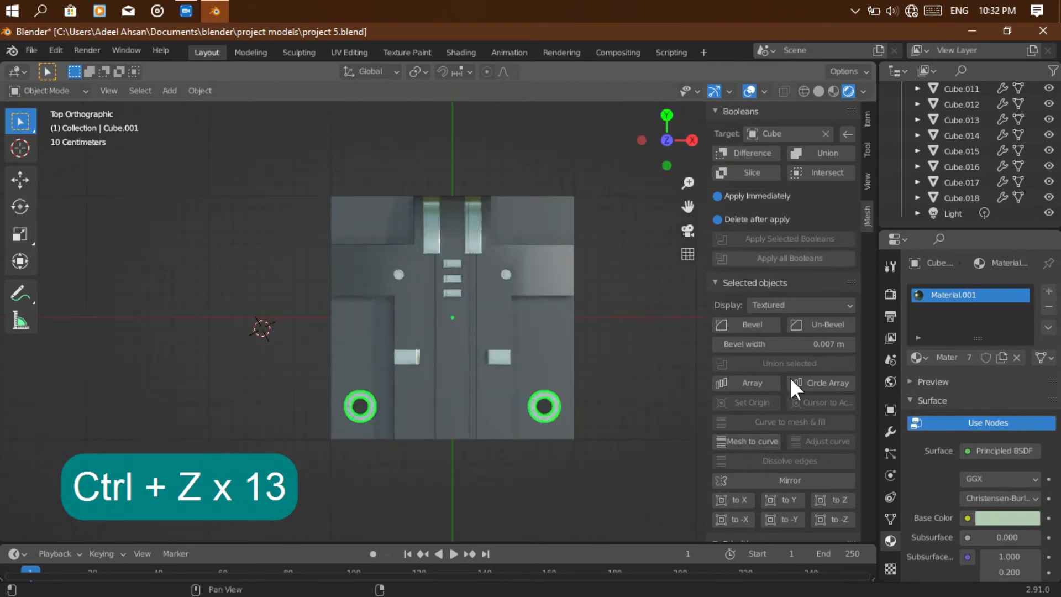
Draw mirrored 32-segment circle primitives on the body's two upper corner ledges in top view and extrude them downward through the body.
scroll(791, 377, down, 5)
click(783, 527)
key(p)
key(p)
key(p)
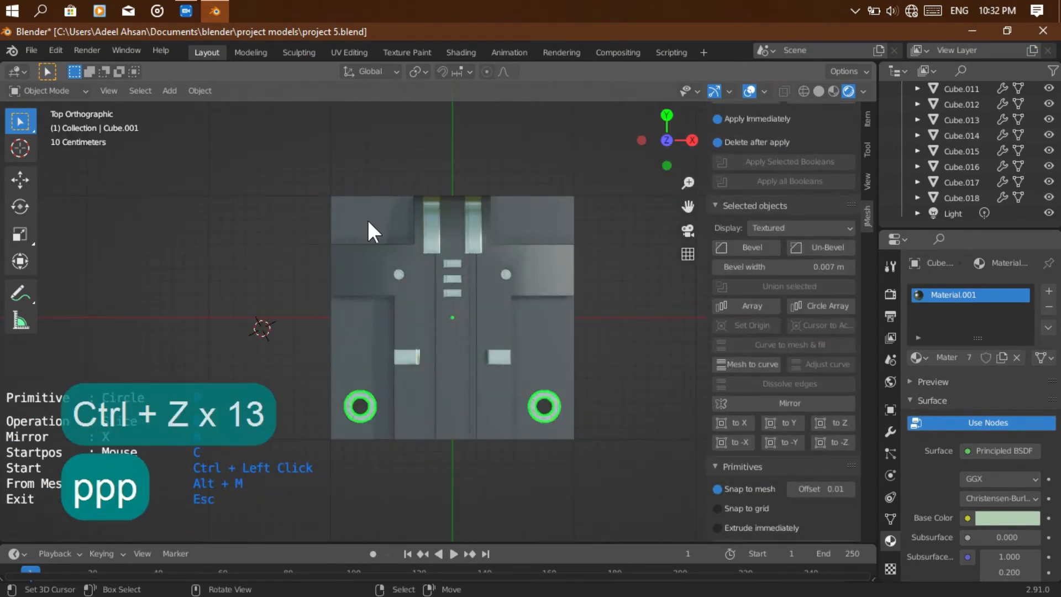
key(ctrl)
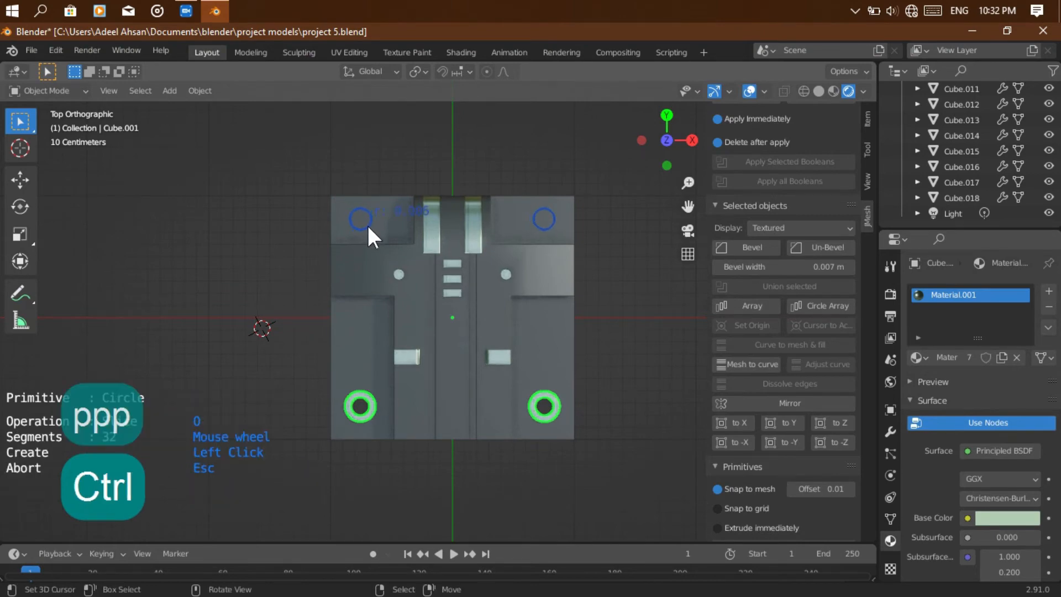
ctrl+click(367, 226)
drag(651, 152, 652, 153)
key(e)
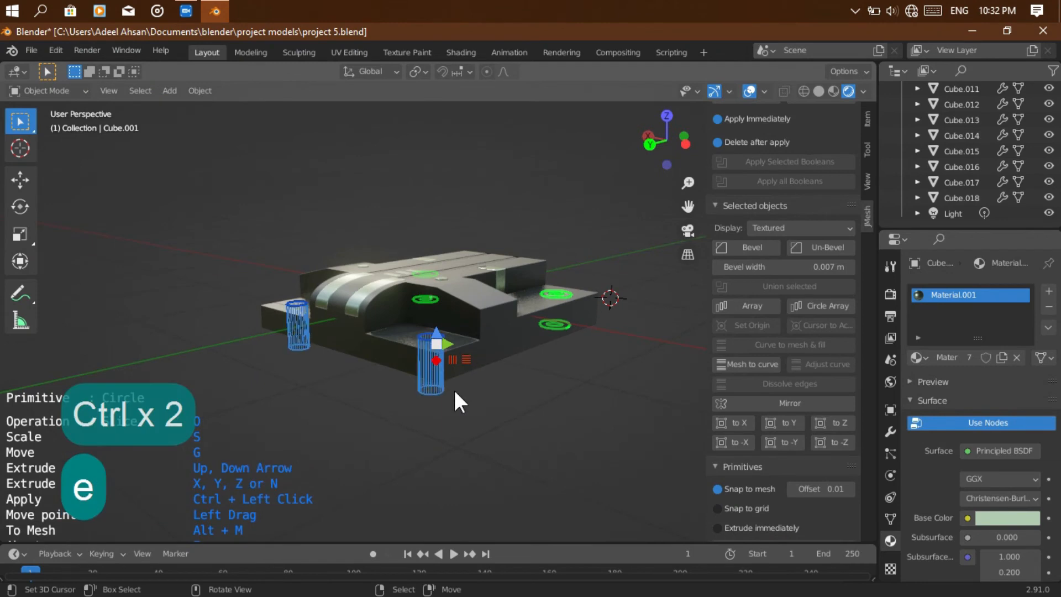
key(ctrl)
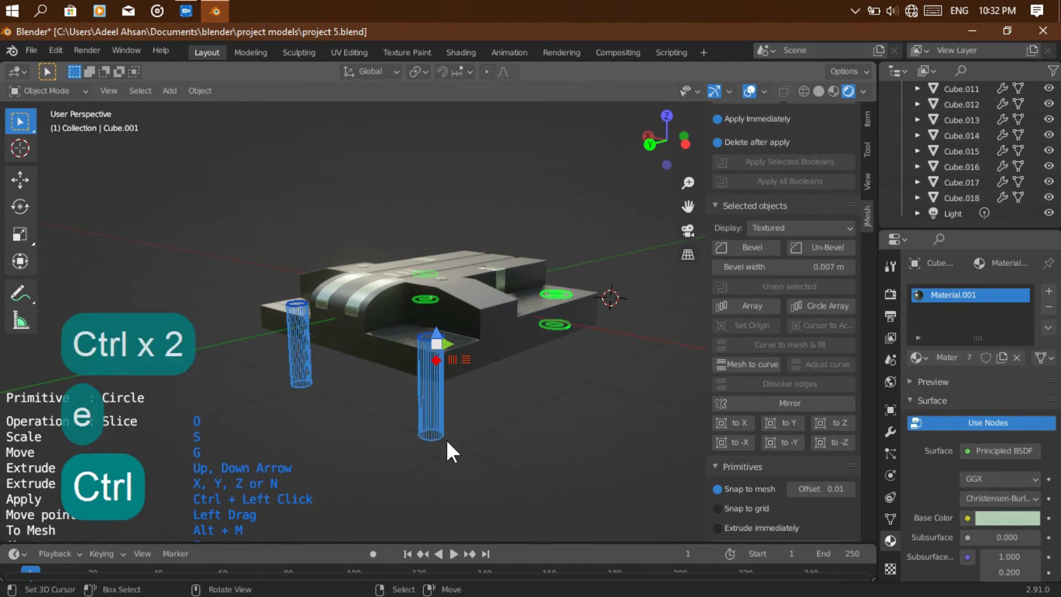
Change the circle primitive's boolean operation to Union and apply the extruded posts to the main body.
key(o)
key(o)
key(o)
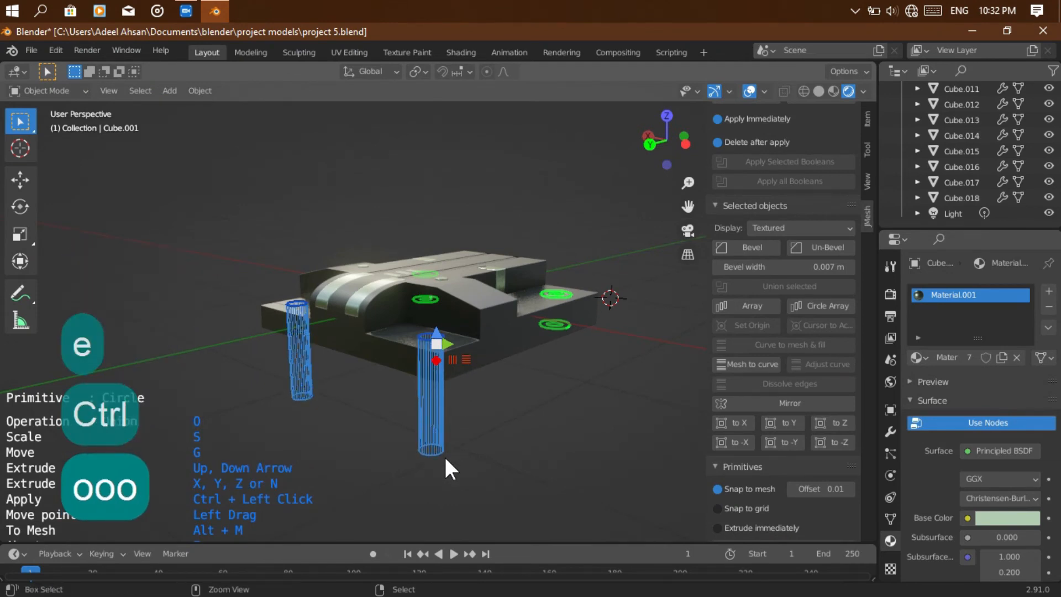
ctrl+click(443, 456)
key(ctrl)
key(ctrl)
key(ctrl)
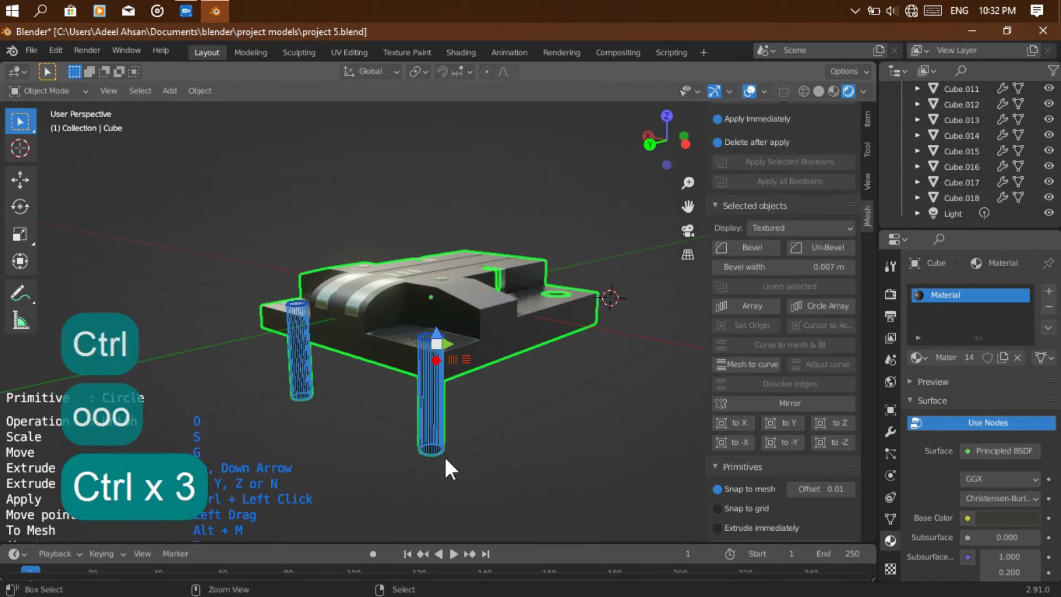
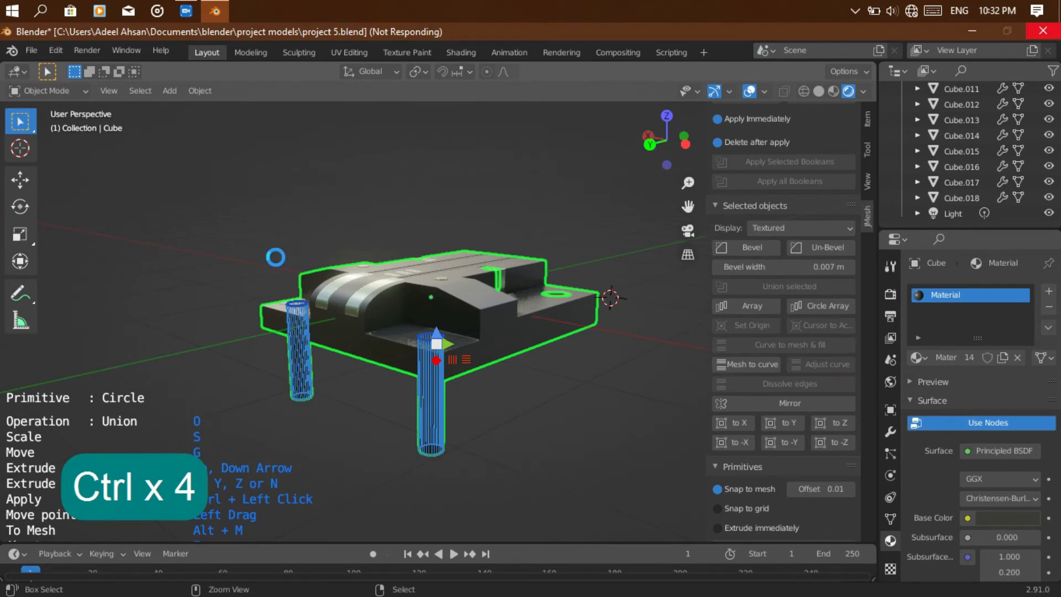
click(185, 11)
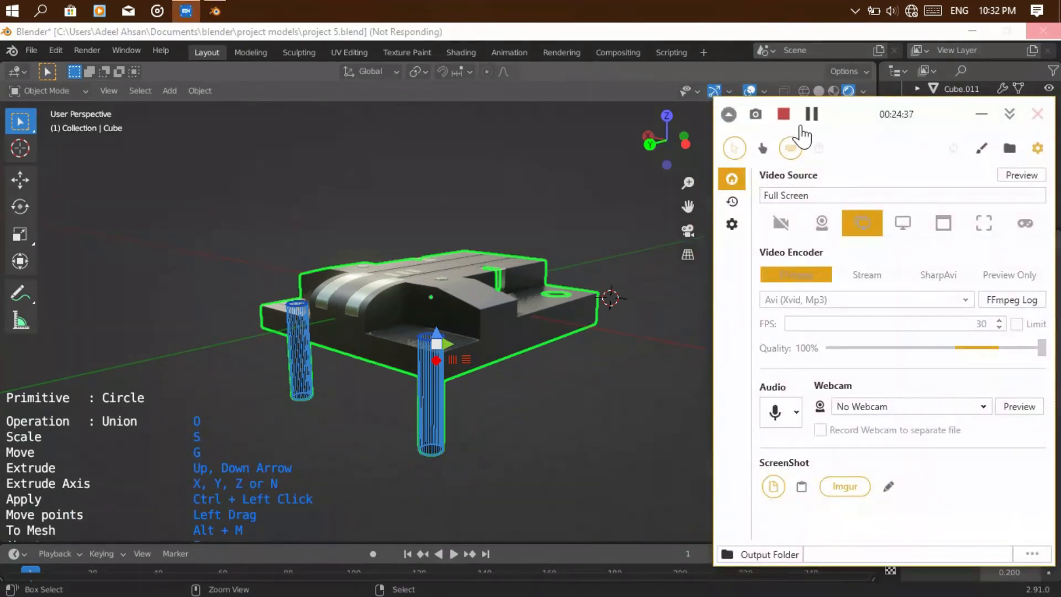
click(984, 116)
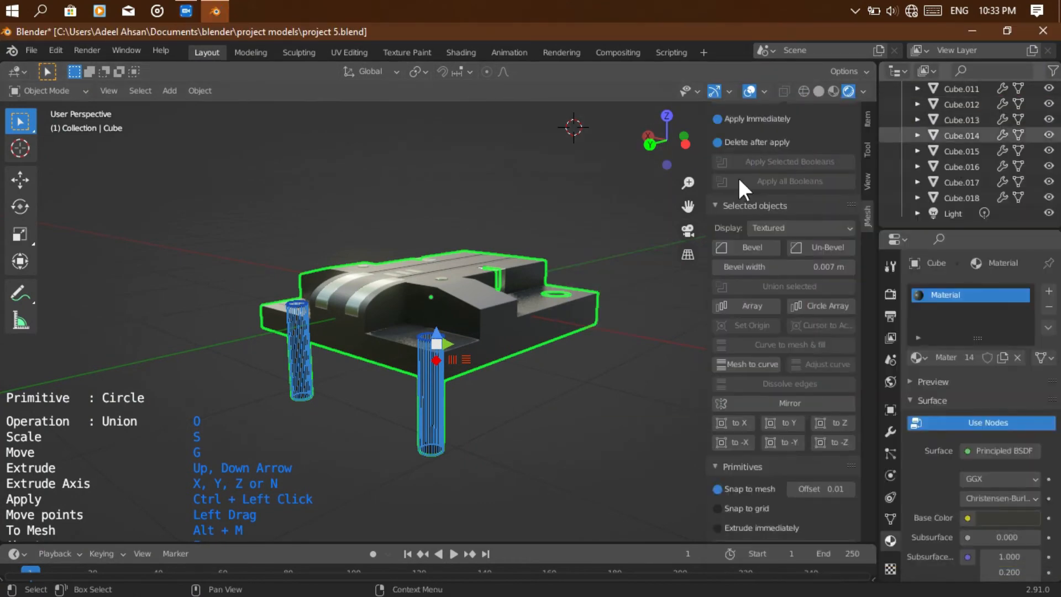
Try to move the round primitives along the X axis and cancel the remaining circle primitive.
drag(667, 139, 644, 160)
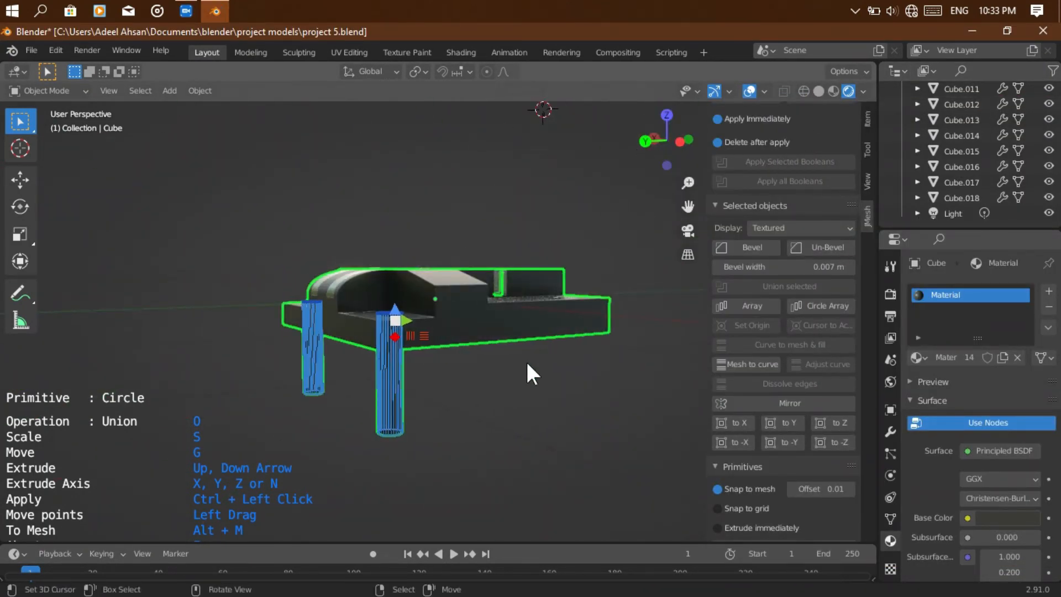
key(g)
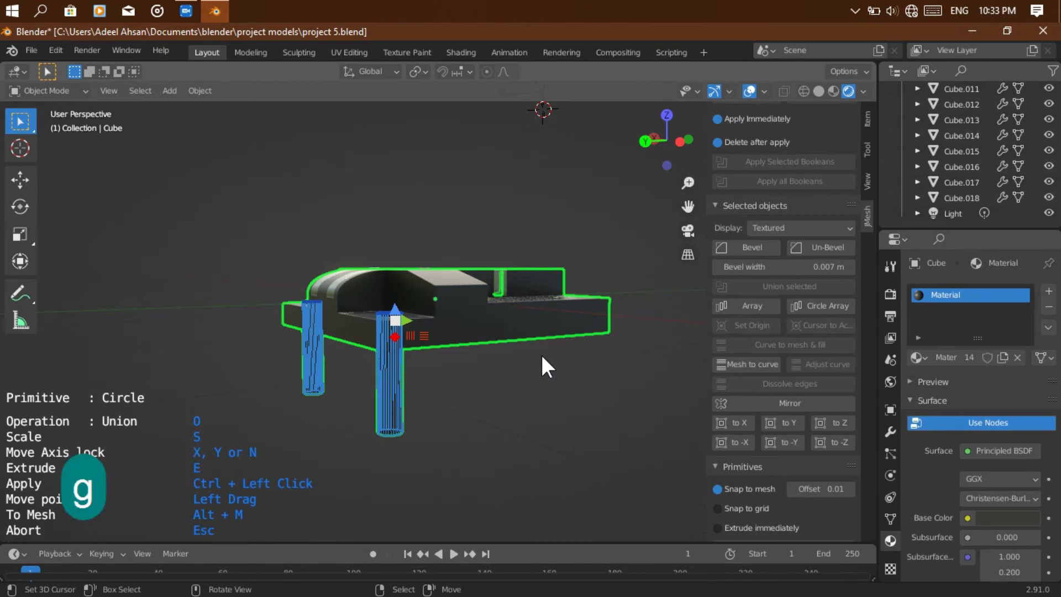
key(x)
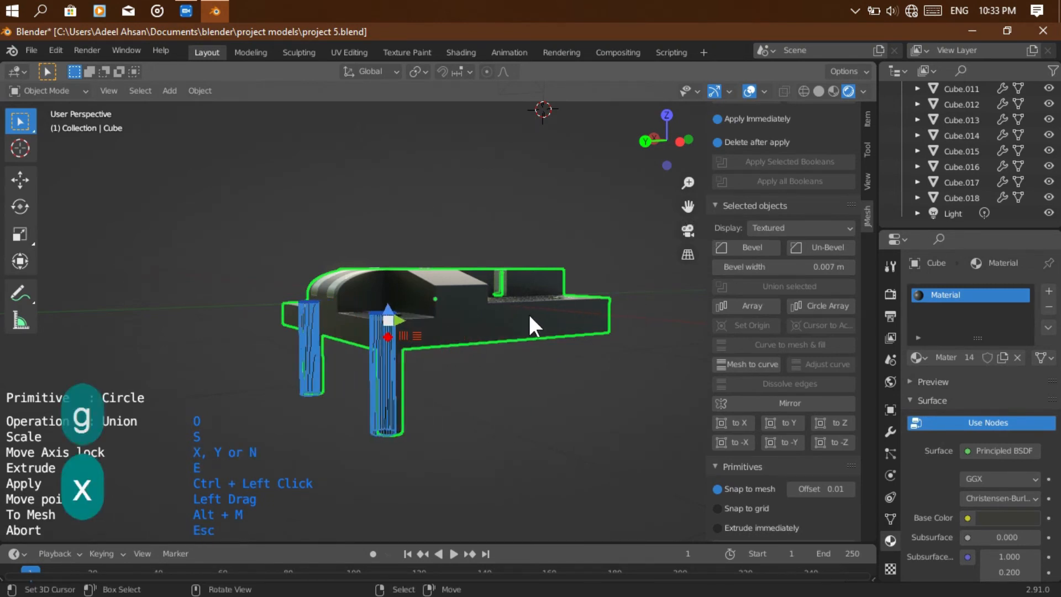
click(569, 314)
key(z)
click(576, 318)
key(Escape)
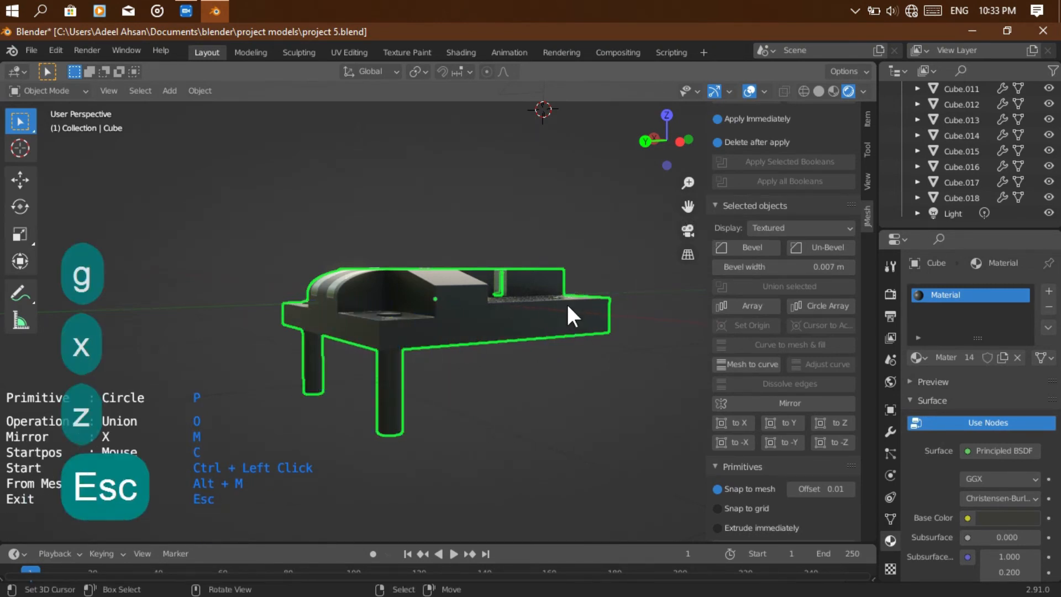
Exit primitive mode and, in Edit Mode, separate the selected round post geometry from the main body.
key(Tab)
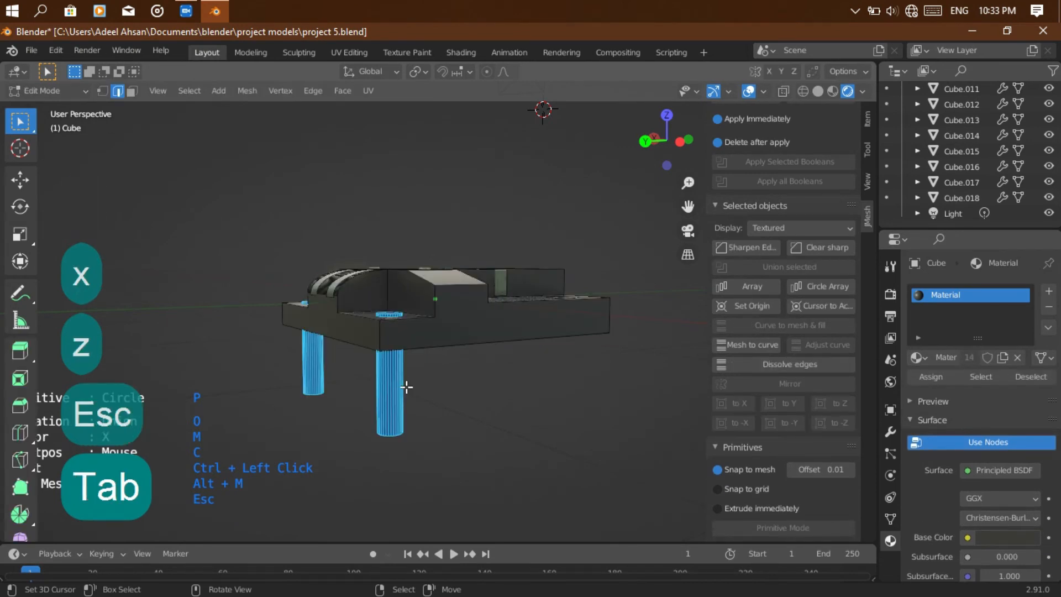
key(p)
key(Escape)
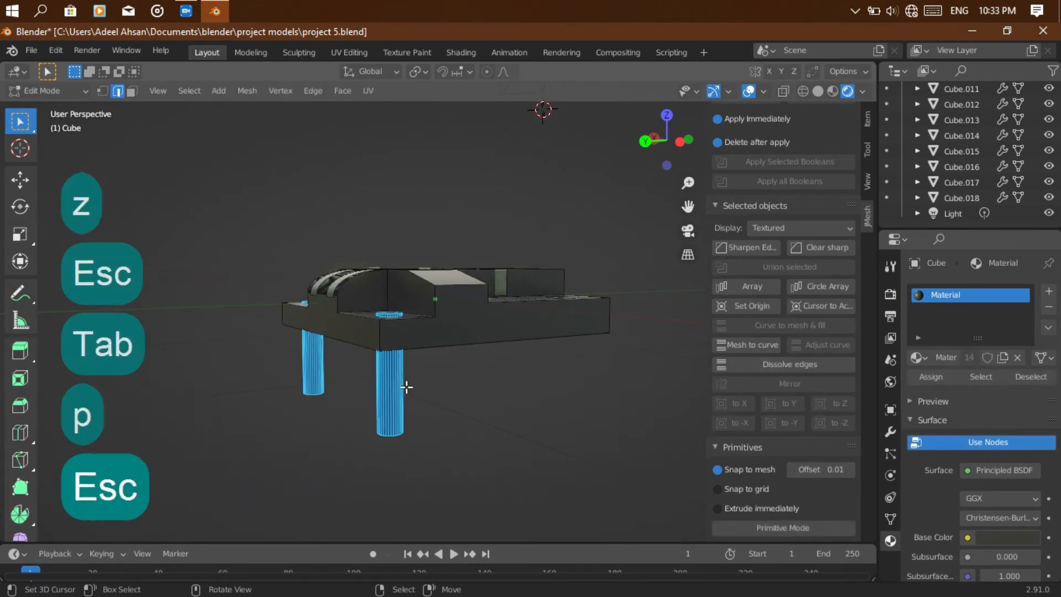
key(p)
click(405, 386)
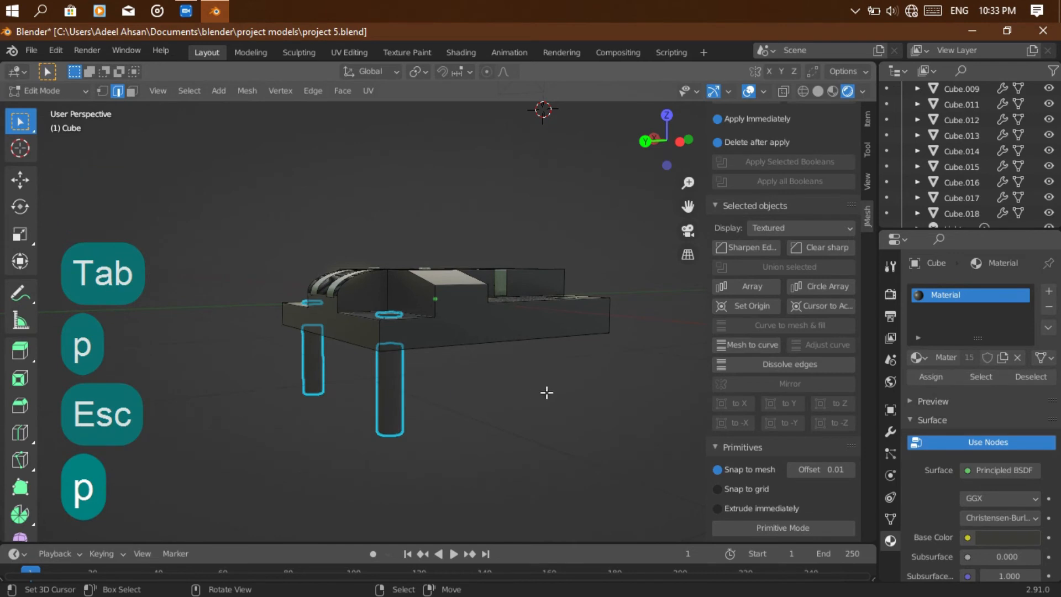
Switch editing to the separated post object, select all its geometry and move it upward along the Z axis.
key(g)
key(z)
key(Tab)
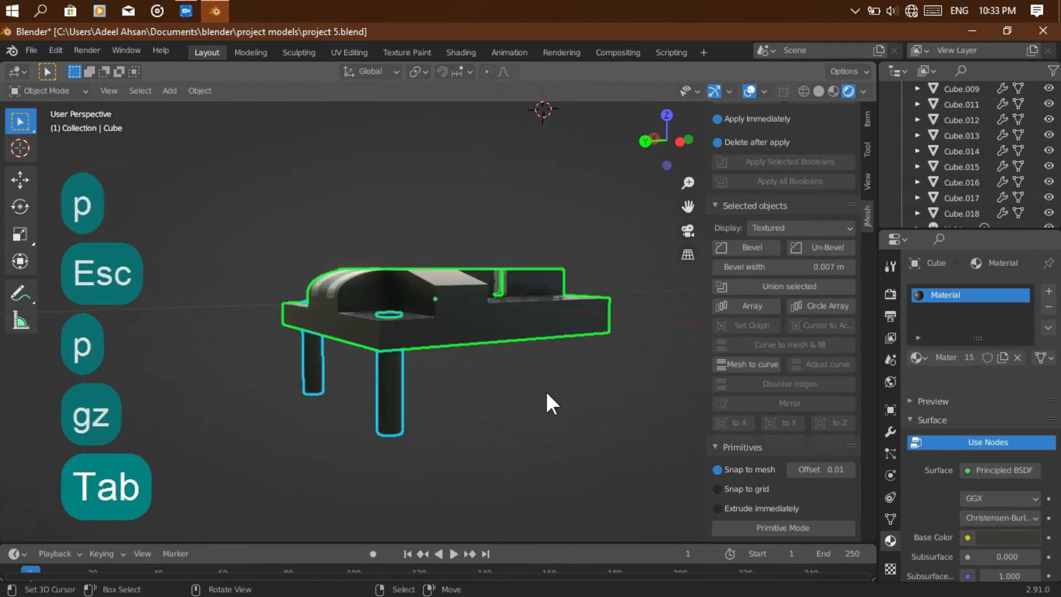
click(383, 401)
key(Tab)
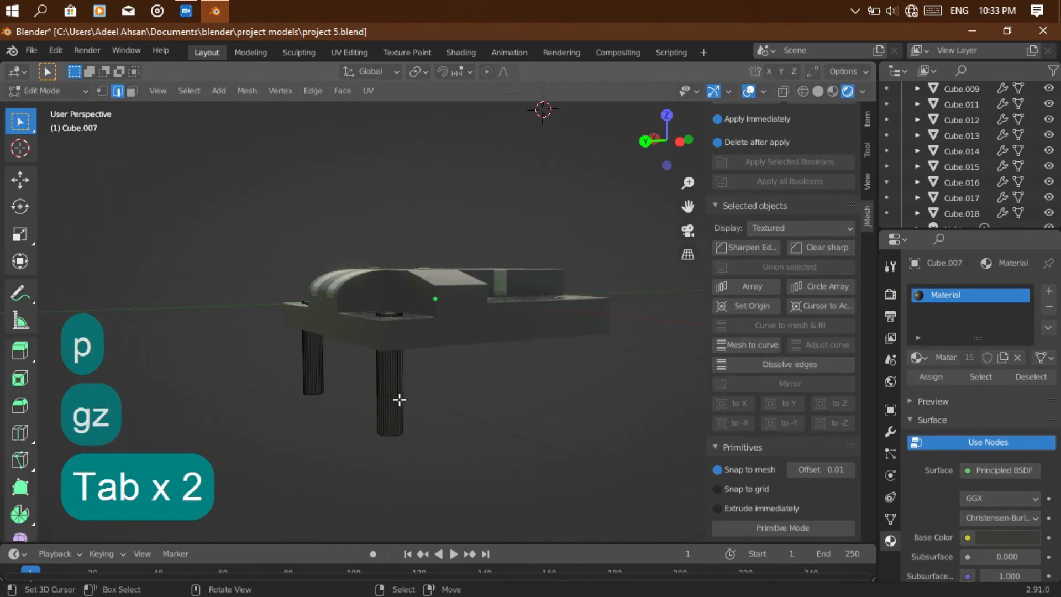
key(a)
key(g)
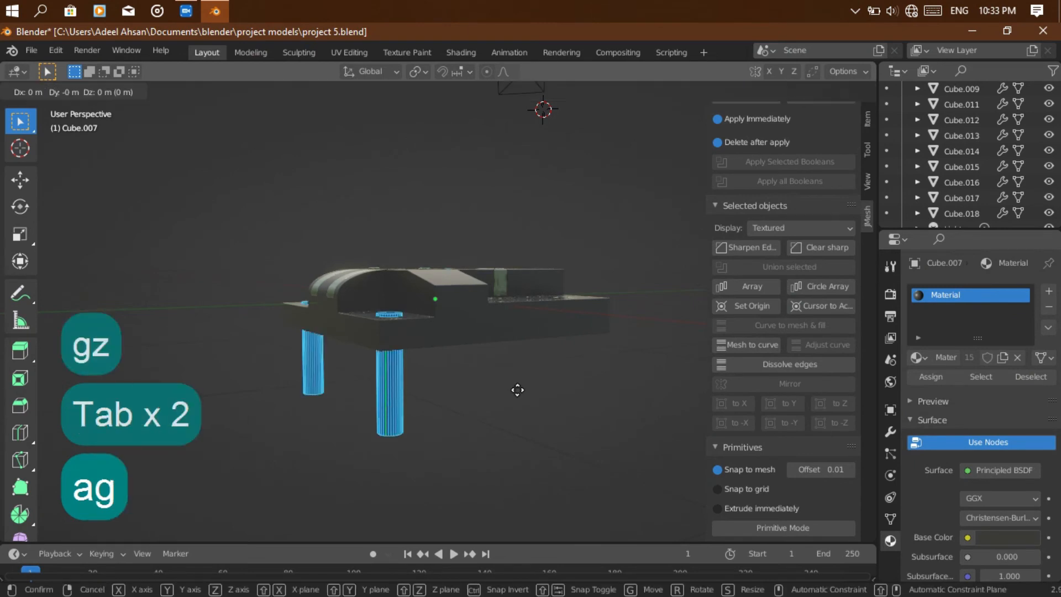
key(z)
click(514, 335)
Delete the small stray geometry between the two posts near the middle of the body.
drag(652, 173, 584, 199)
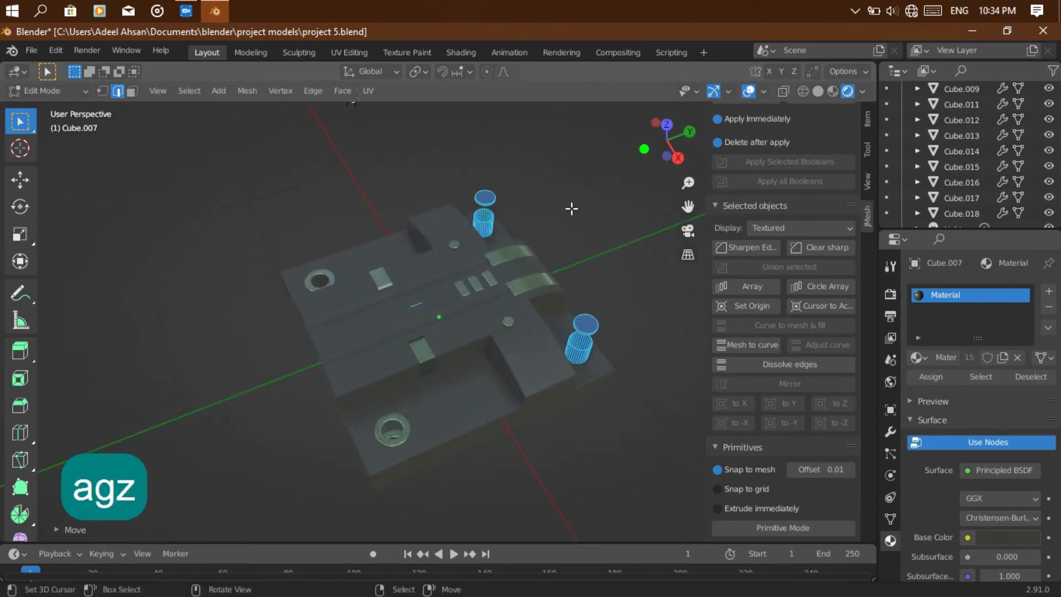
drag(403, 284, 439, 360)
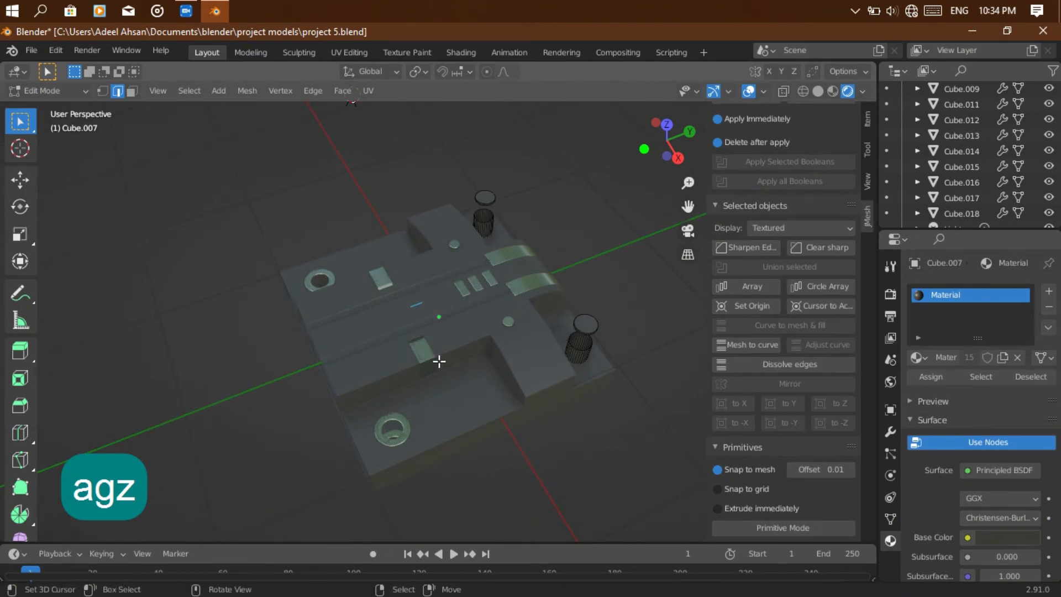
key(Delete)
click(438, 361)
scroll(438, 361, up, 5)
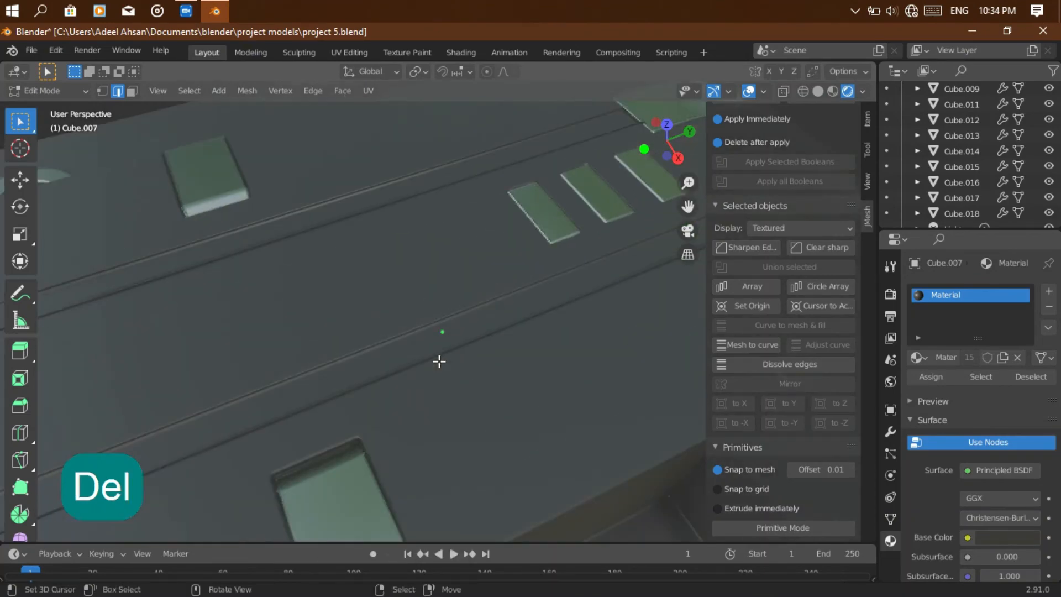
Select one of the round caps floating above the posts and switch the viewport to wireframe display.
drag(678, 145, 521, 135)
drag(629, 312, 718, 406)
scroll(687, 160, down, 4)
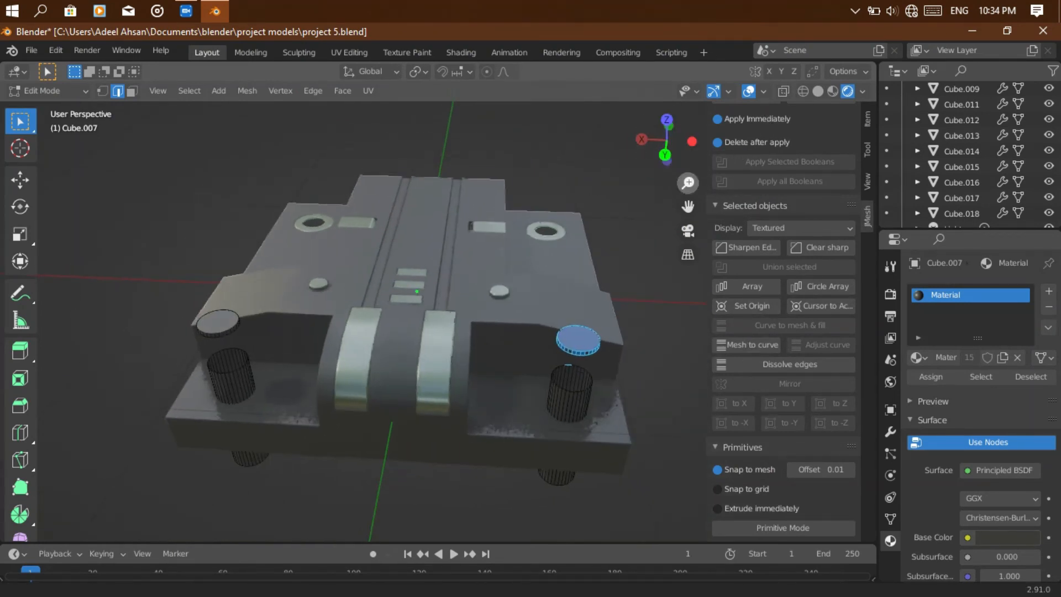
click(805, 89)
click(783, 91)
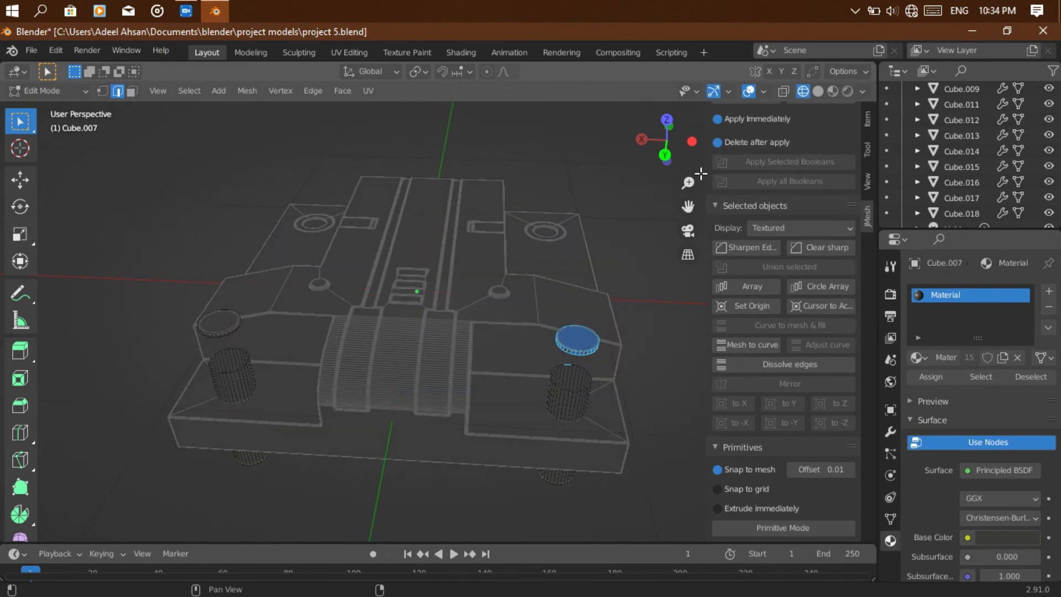
Try to fill the gap between one post's upper rim and the cap above it, and undo the fill.
click(665, 154)
drag(544, 202, 599, 303)
key(ctrl+f)
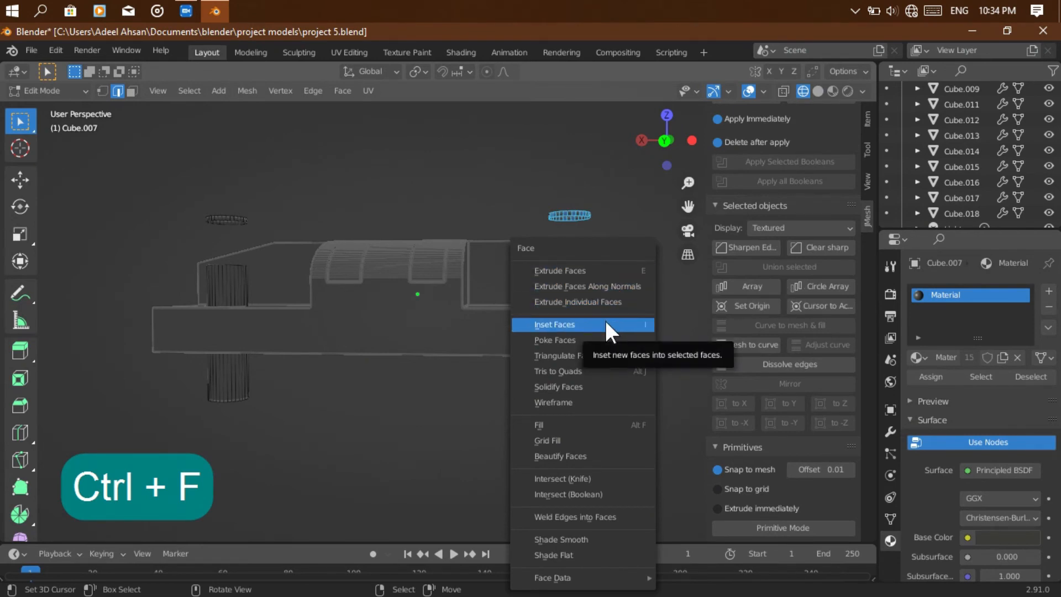
click(573, 424)
key(ctrl+z)
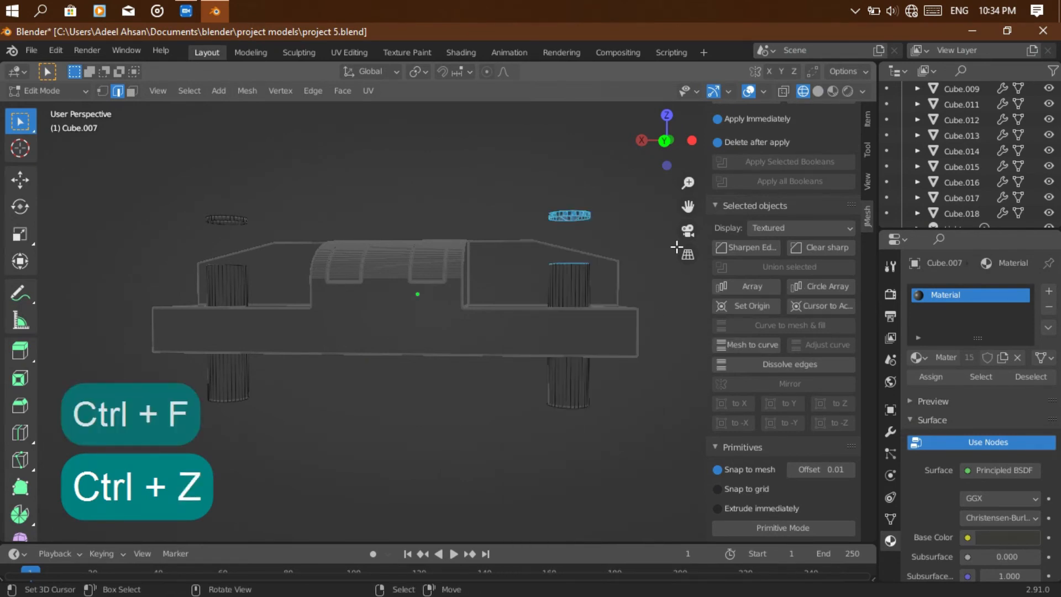
Try Bridge Edge Loops between the selected cap and post rim, and undo the bridge.
key(space)
text(br)
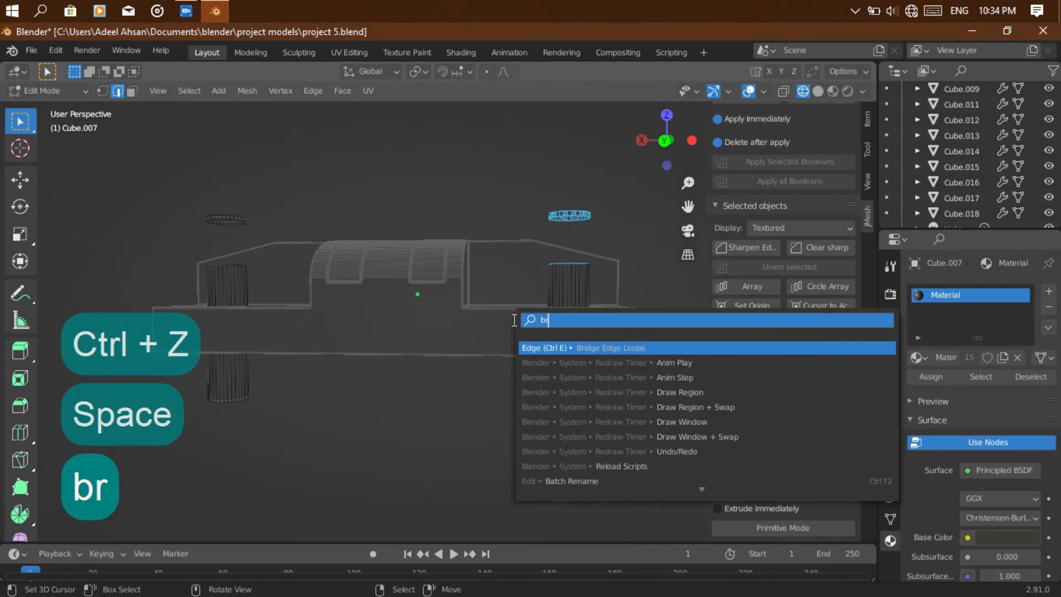
click(607, 346)
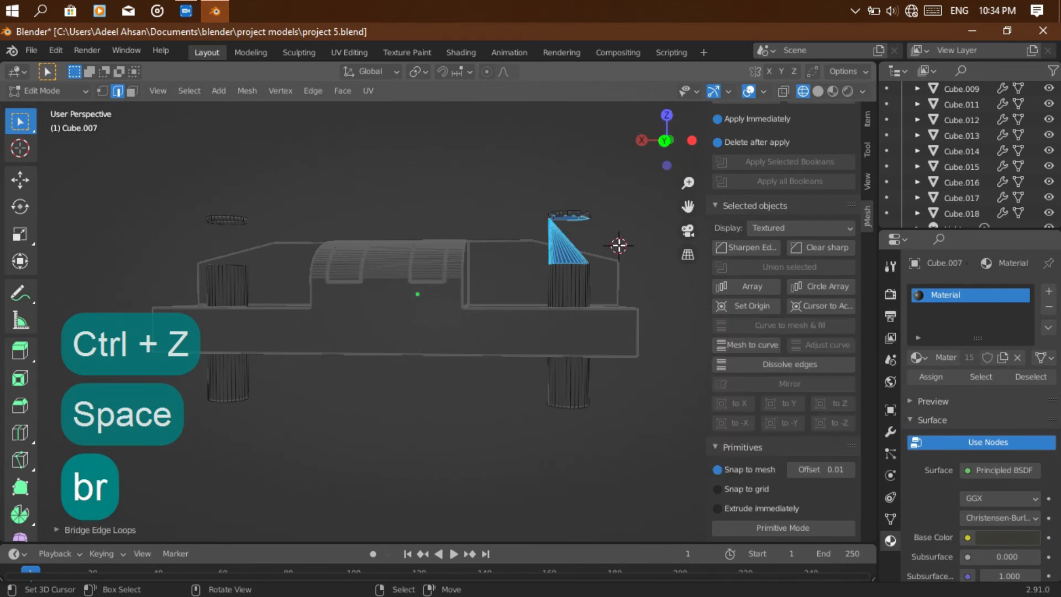
key(ctrl+z)
key(ctrl+z)
Switch to vertex selection, try bridging the reselected cap and post geometry again, and undo the bridging attempts.
drag(499, 179, 601, 276)
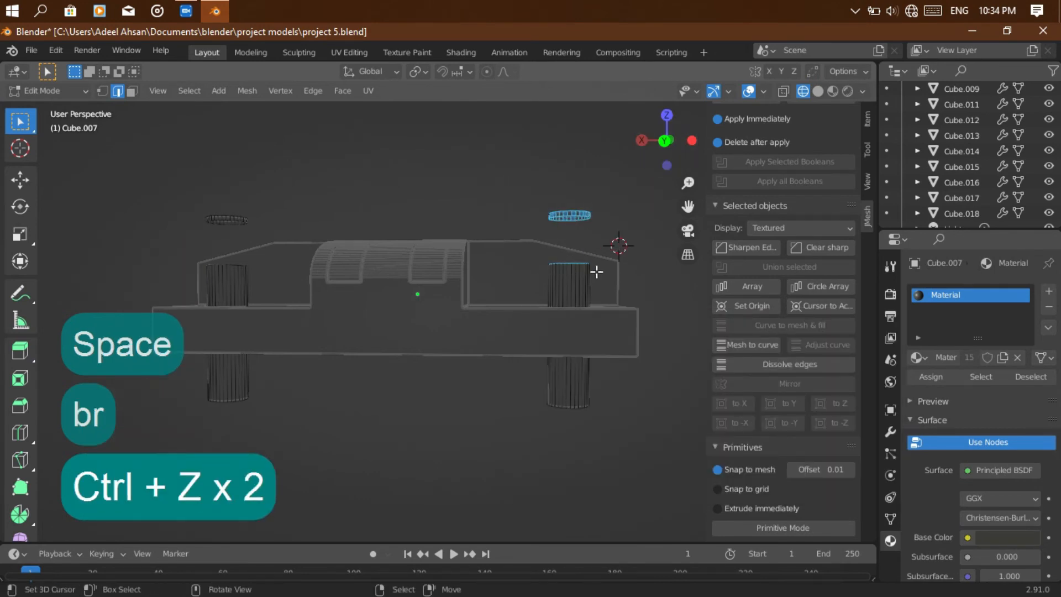
key(1)
key(space)
key(Return)
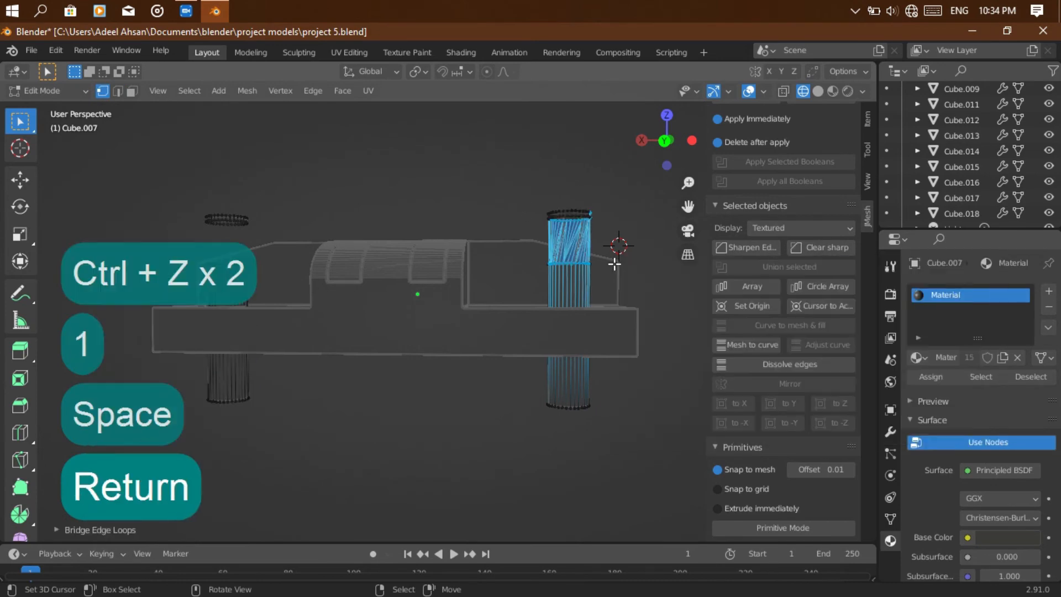
middle_drag(681, 176, 597, 188)
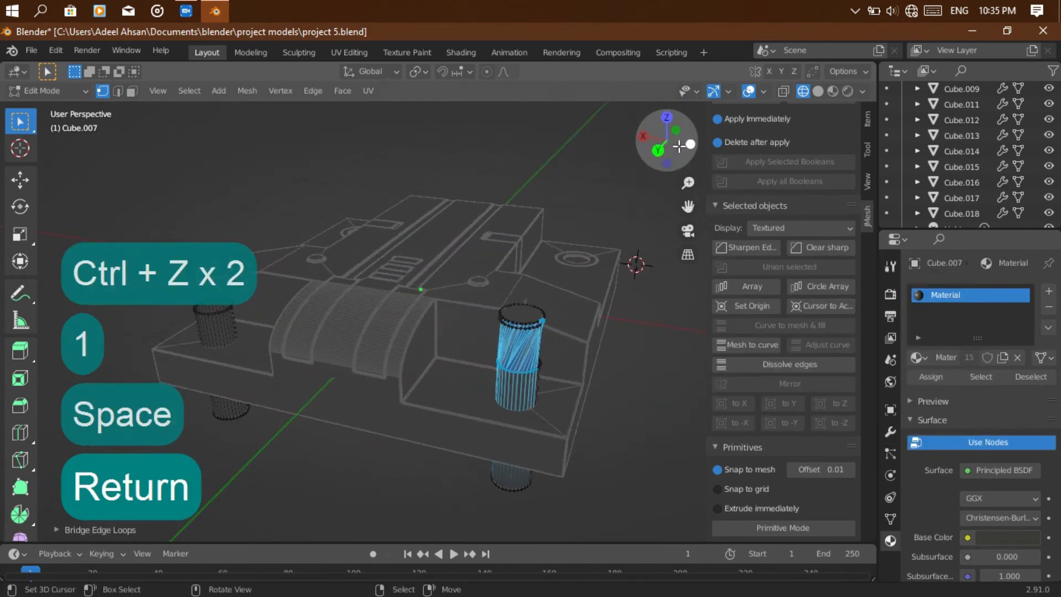
key(ctrl+z)
drag(462, 283, 552, 375)
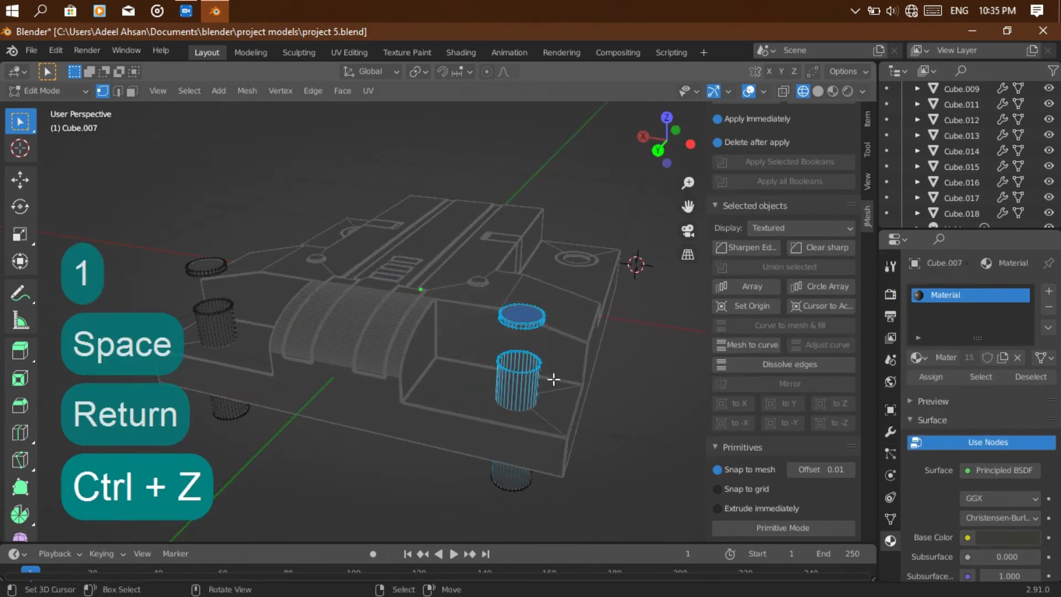
key(space)
key(Return)
key(ctrl+z)
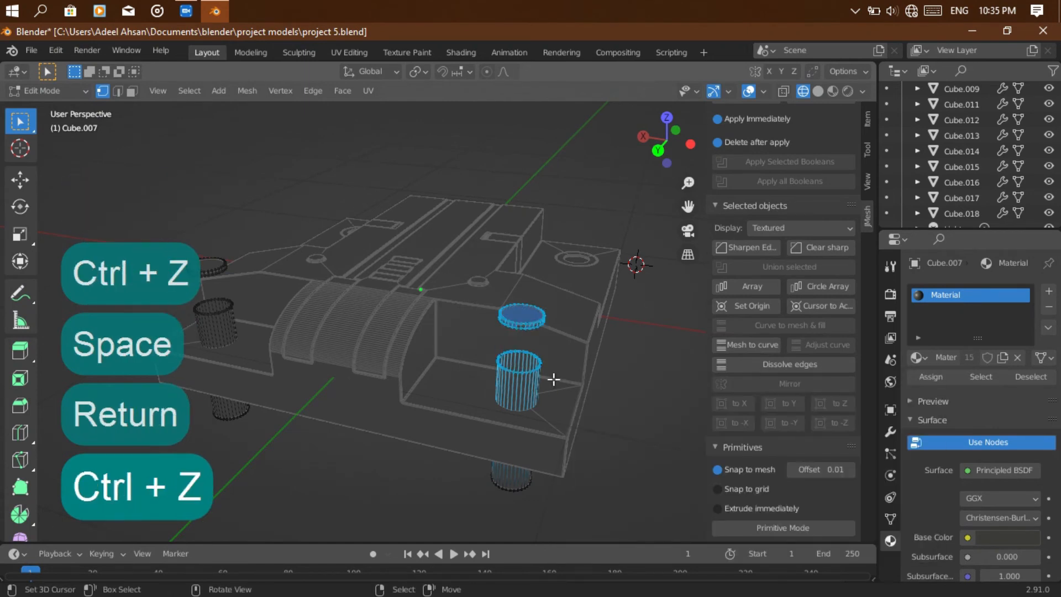
Delete all vertices of the round cap floating above the post beside the cut-out corner.
drag(475, 295, 528, 332)
key(Delete)
click(572, 332)
drag(483, 288, 545, 343)
key(Delete)
key(Return)
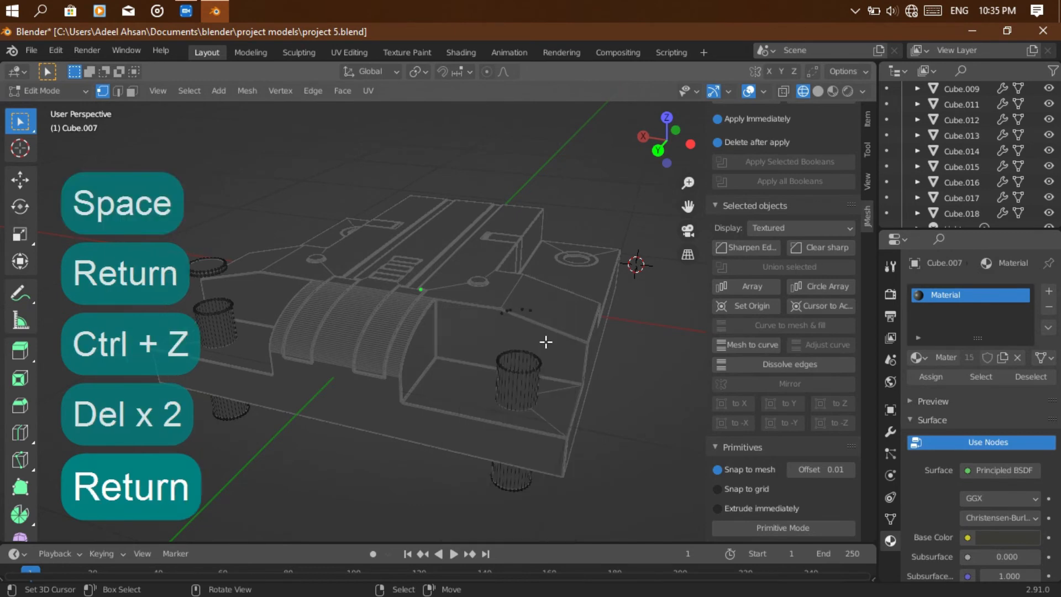
drag(486, 288, 561, 316)
key(Delete)
key(Return)
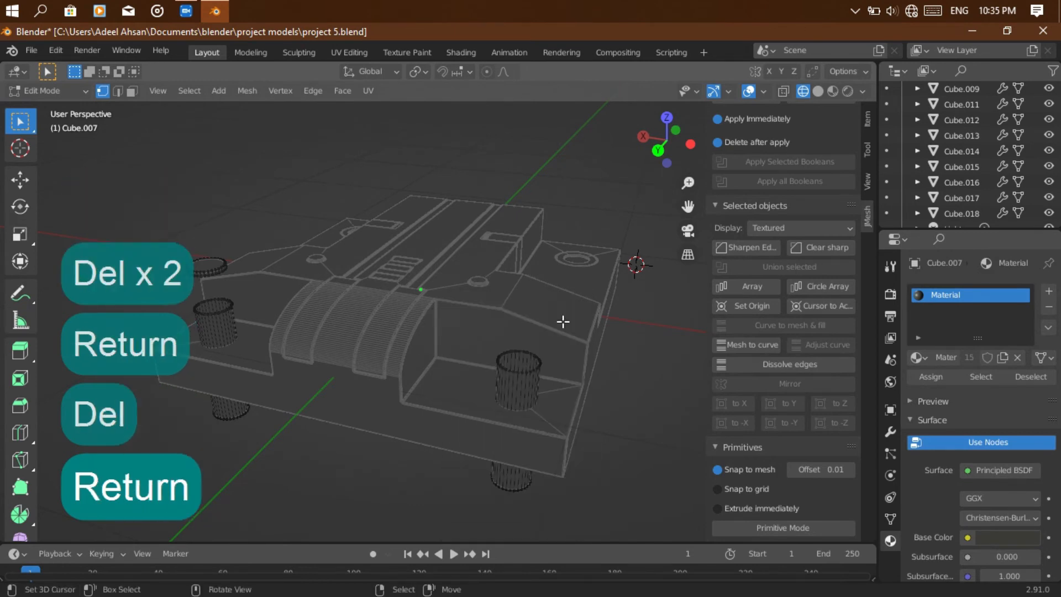
Delete all vertices of the round cap floating above the +X side post, and return to solid shading.
key(3)
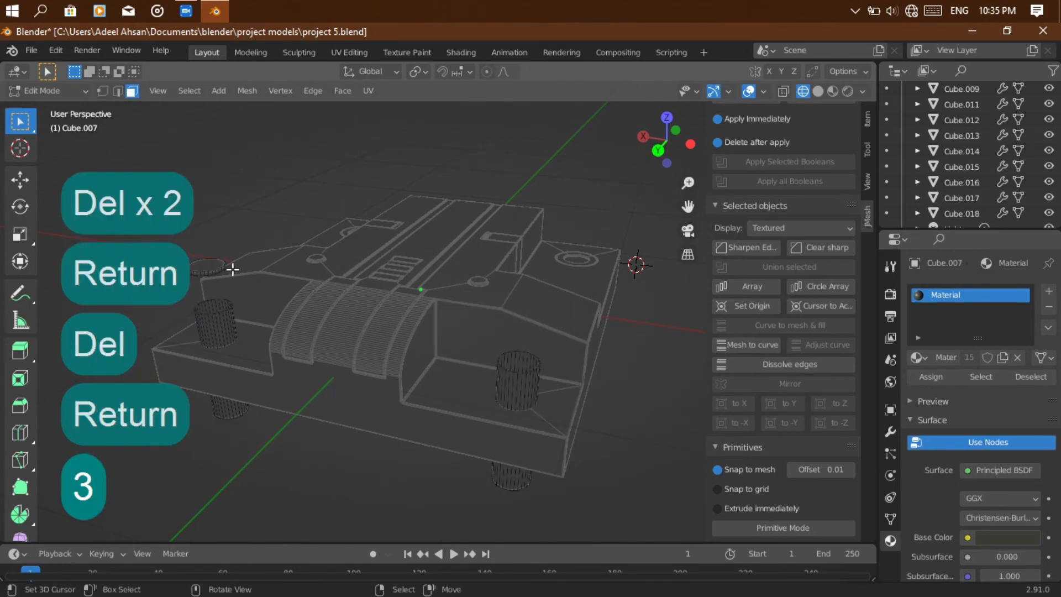
drag(178, 248, 239, 284)
click(783, 91)
drag(153, 226, 234, 283)
key(Delete)
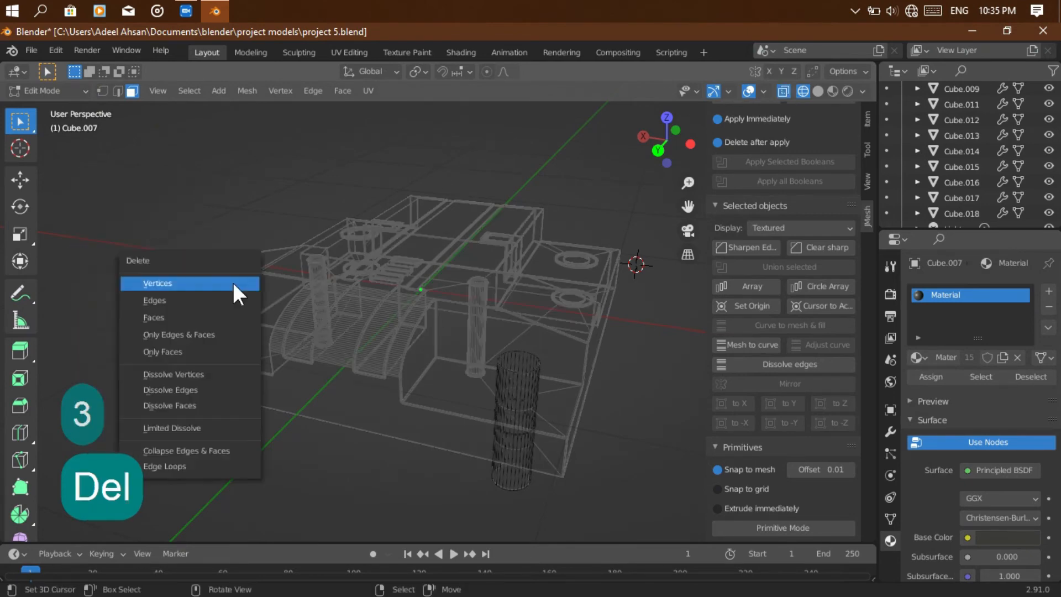
key(Return)
drag(673, 156, 581, 221)
click(783, 91)
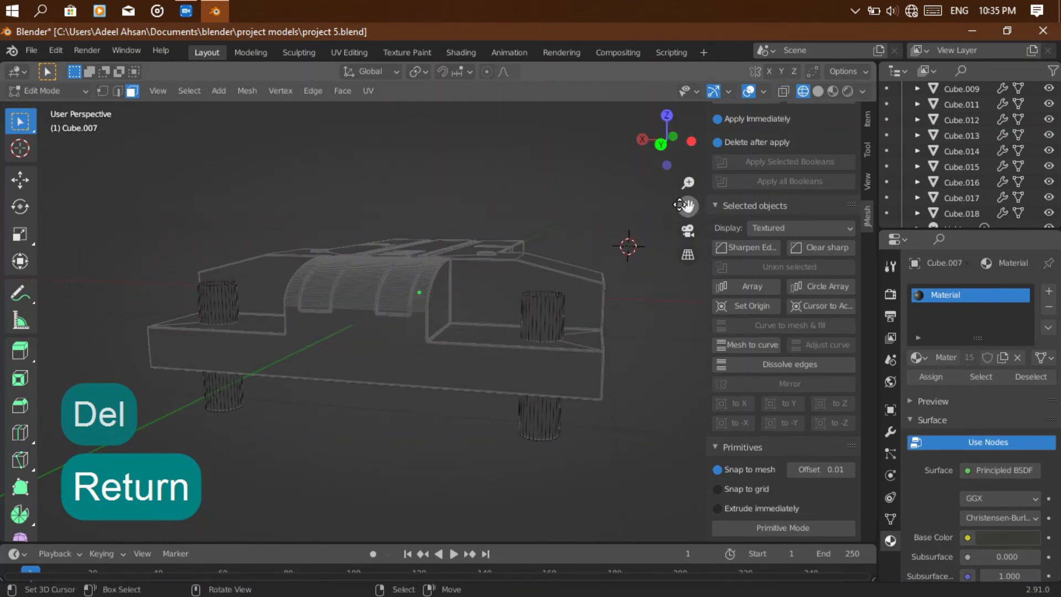
click(818, 90)
Try Inset Faces on the open upper end of the -X side post, and undo the inset.
mouse_move(689, 182)
mouse_down()
mouse_move(688, 149)
mouse_move(689, 193)
mouse_move(774, 69)
mouse_up()
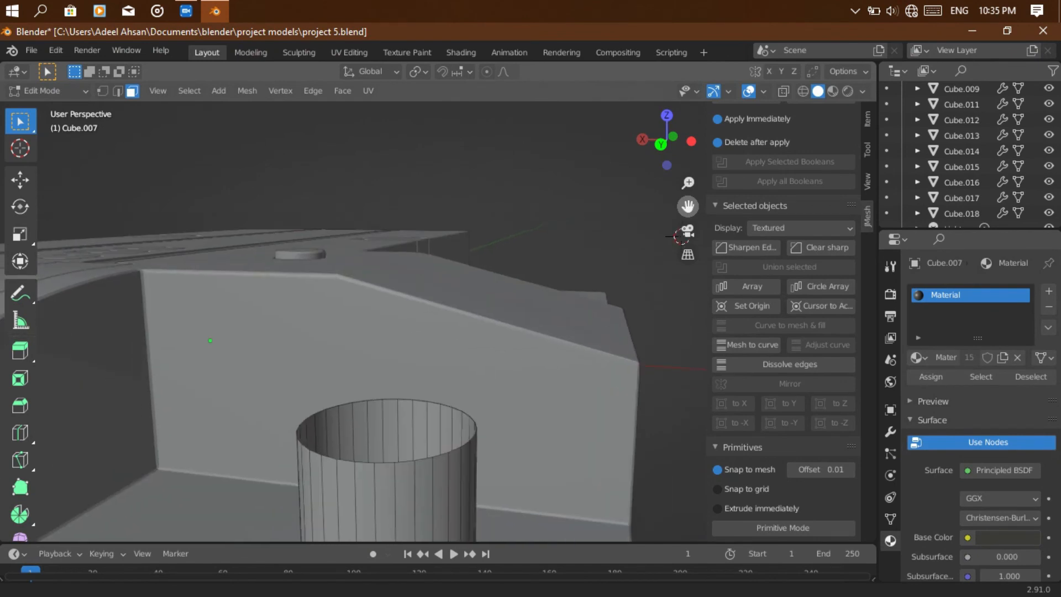
drag(268, 387, 483, 477)
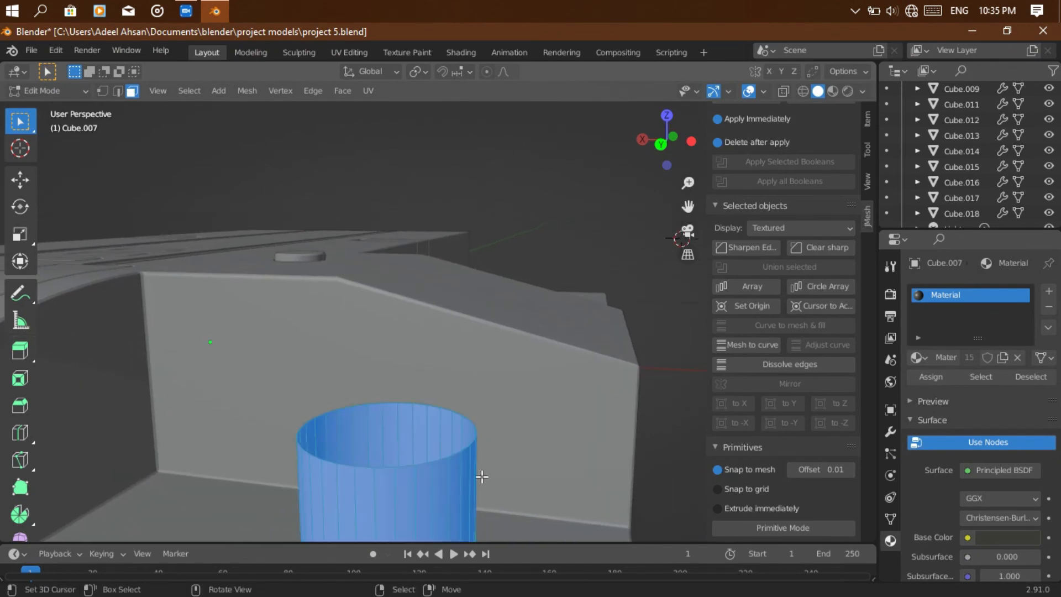
key(ctrl+f)
click(461, 325)
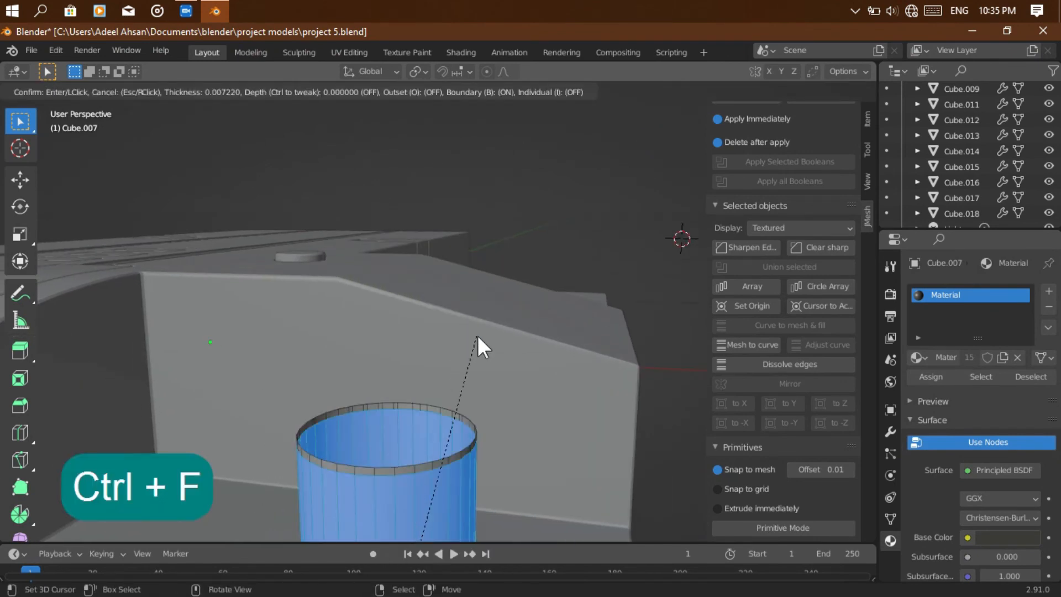
click(476, 390)
key(ctrl+z)
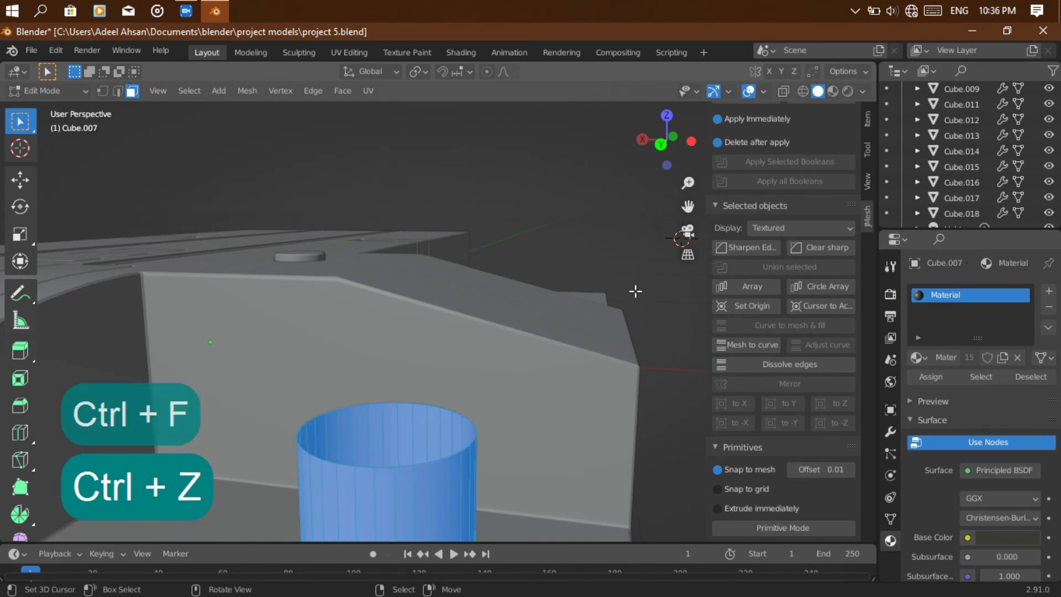
Switch to vertex selection and close the open top of the -X side post with Fill.
key(1)
drag(210, 349, 494, 478)
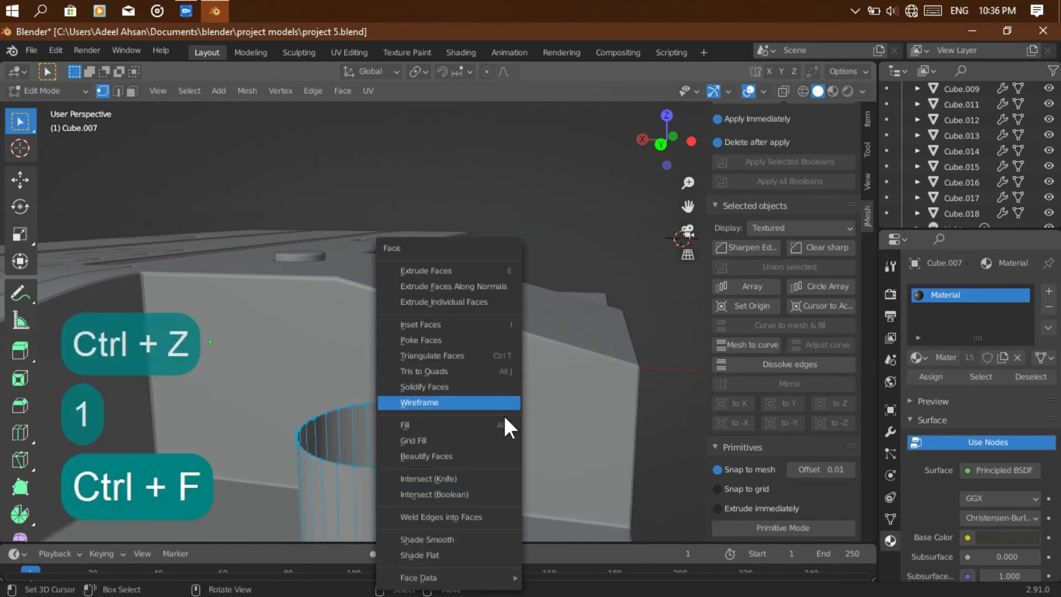
click(505, 423)
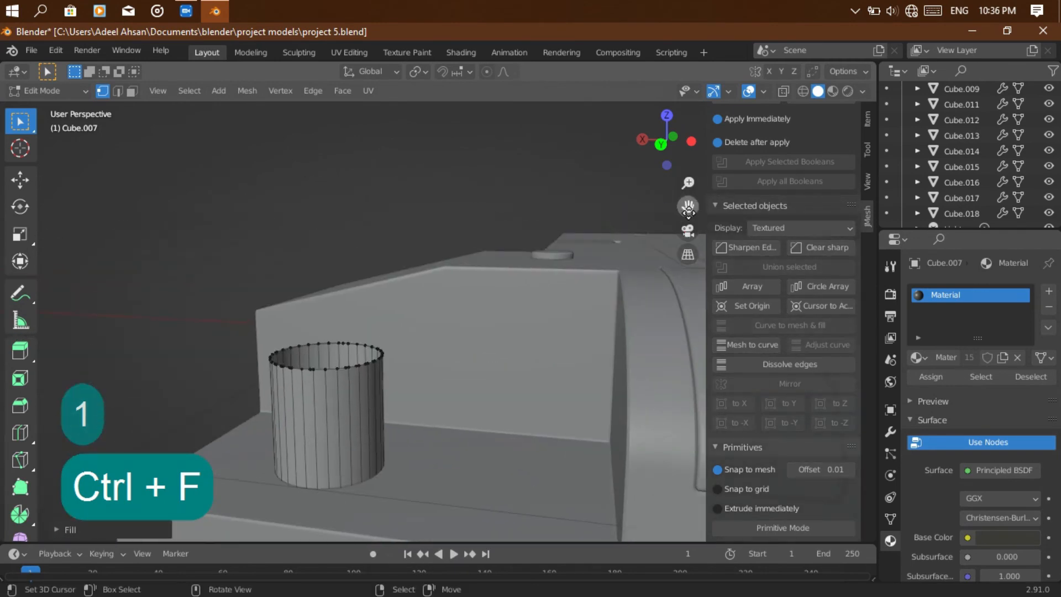
Try to fill the open rim of the +X side post, and undo the fill and its selections.
drag(190, 331, 429, 414)
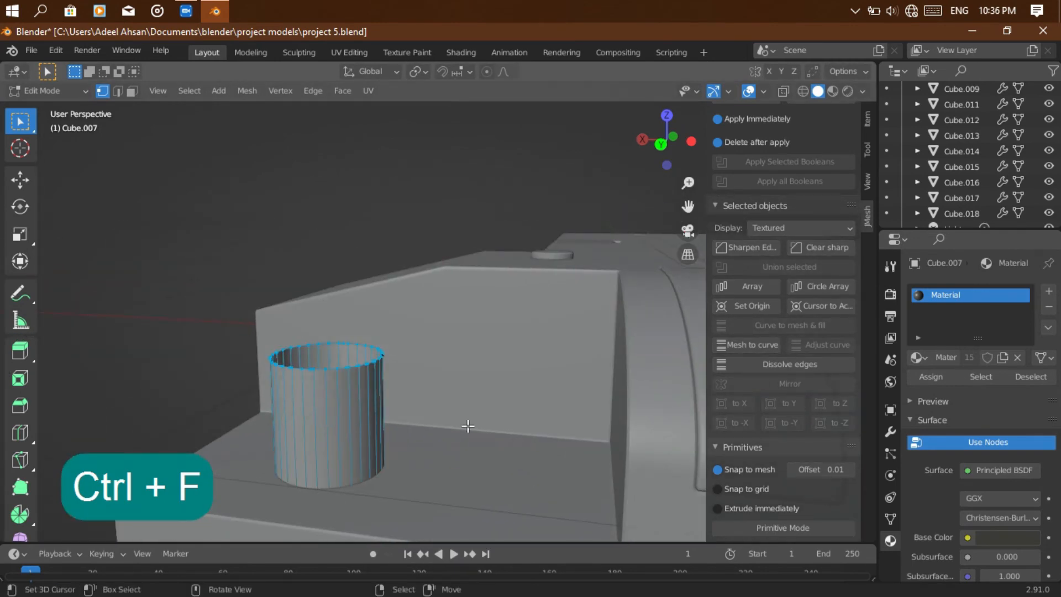
drag(688, 143, 690, 166)
drag(213, 466, 422, 557)
key(ctrl+f)
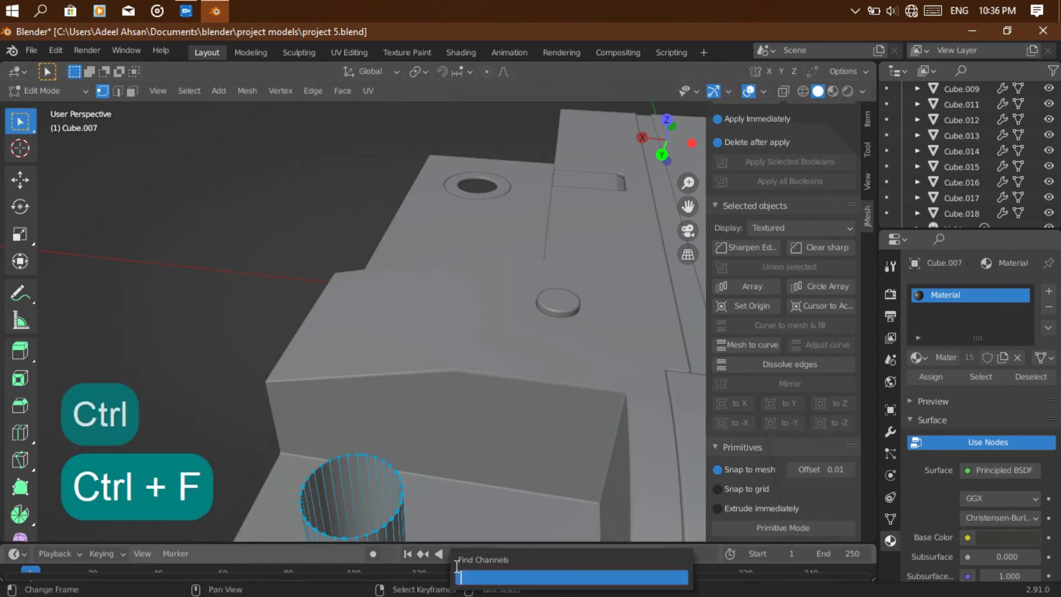
key(ctrl+f)
key(w)
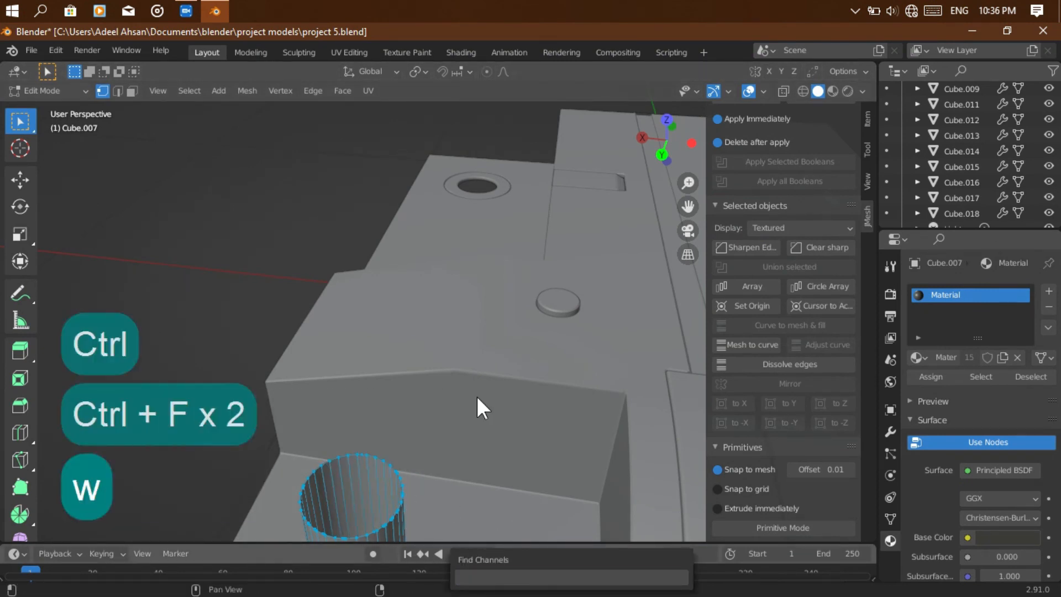
drag(262, 367, 421, 578)
key(w)
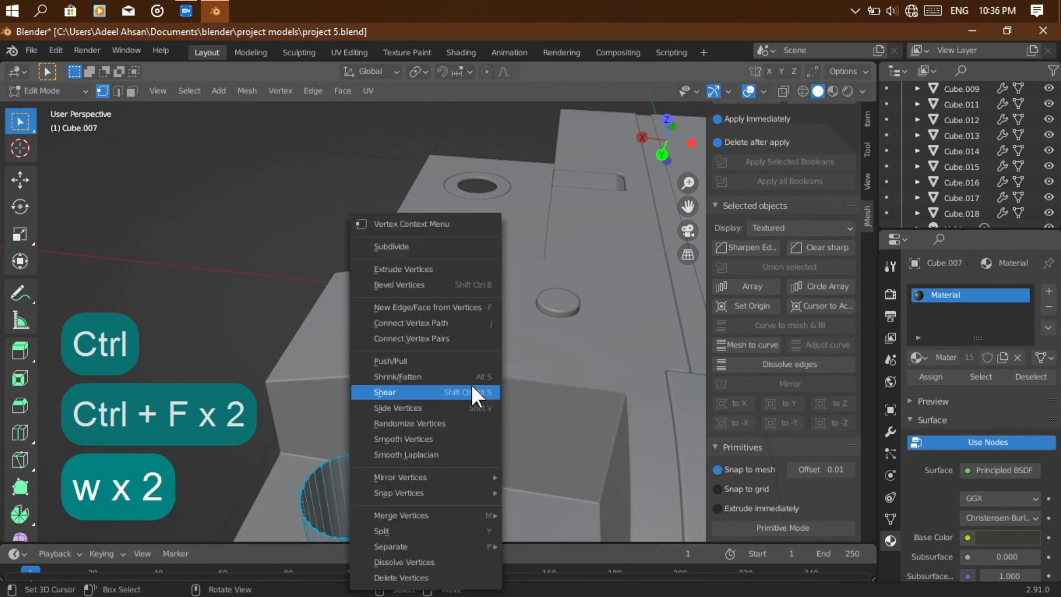
key(ctrl+f)
click(532, 414)
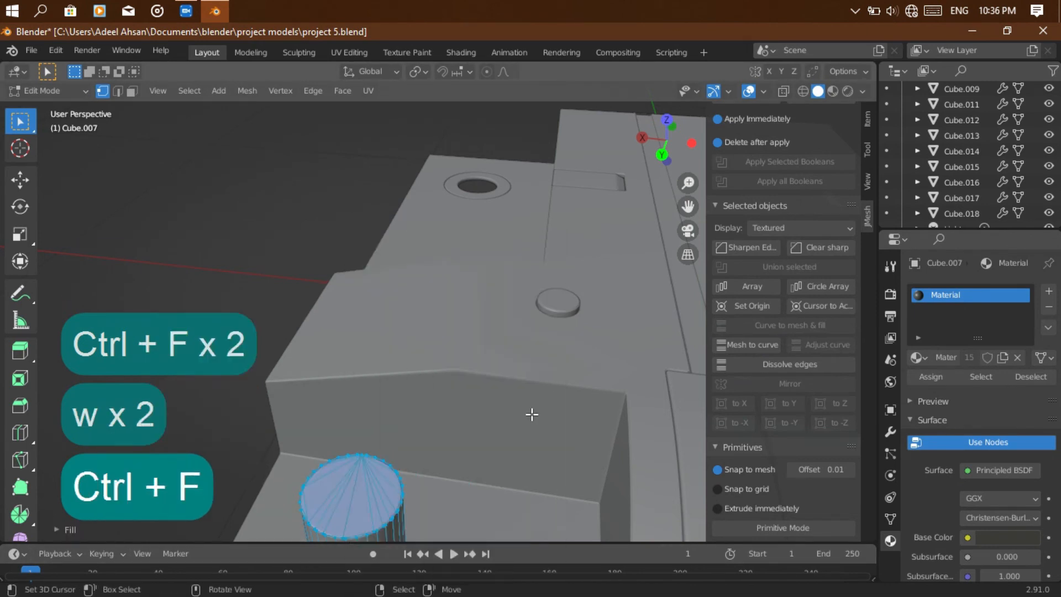
key(ctrl+z)
drag(684, 205, 656, 227)
key(ctrl+z)
key(ctrl+z)
key(ctrl+z)
Select the upper rim of the +X side post, fill its open top and return to Object Mode.
key(Tab)
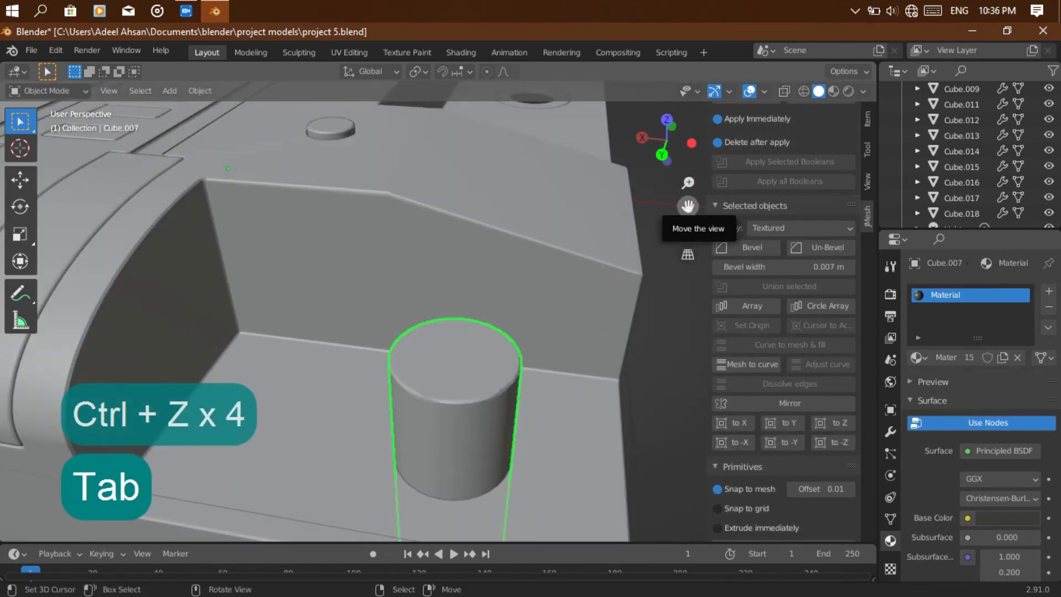
drag(687, 205, 472, 182)
key(Tab)
drag(107, 229, 317, 337)
drag(658, 149, 619, 177)
key(ctrl+f)
click(444, 367)
key(Tab)
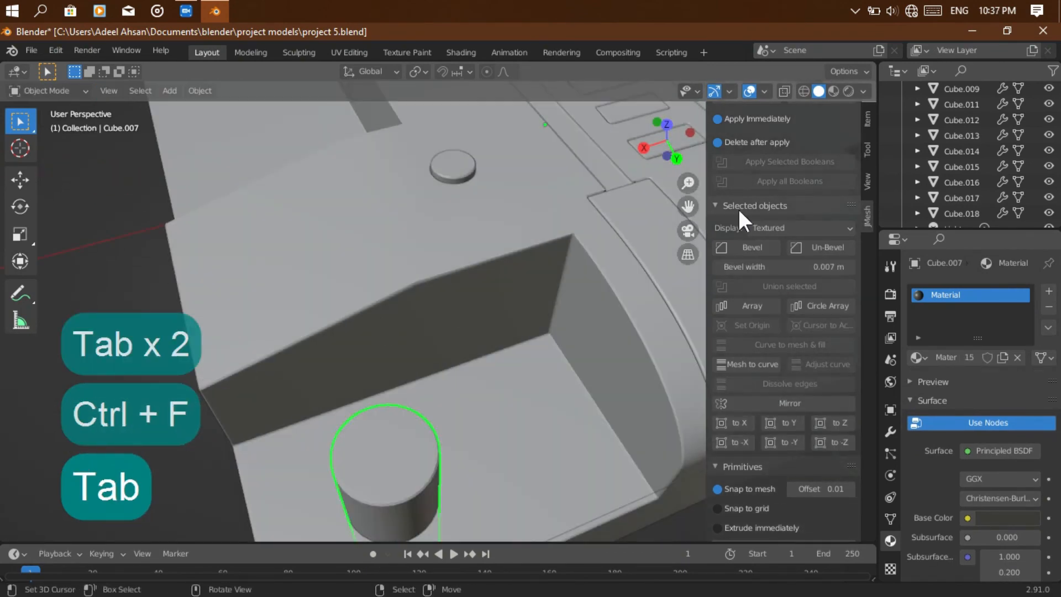
In rendered top view, start JMesh Primitive Mode with a Circle primitive, Difference operation and X mirroring.
mouse_move(687, 202)
mouse_down()
mouse_move(901, 3)
mouse_move(688, 200)
mouse_up()
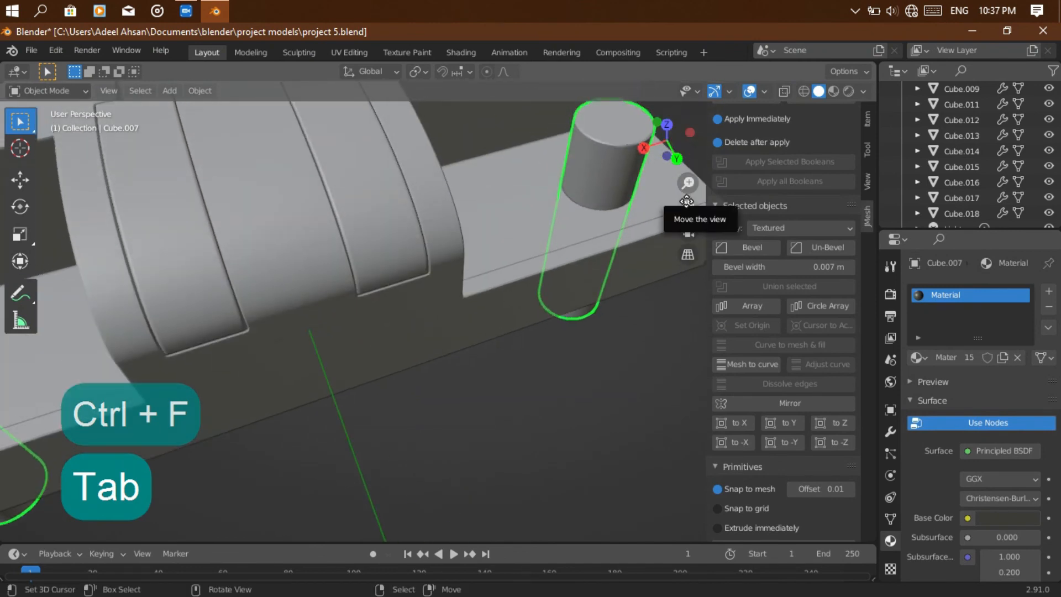
click(667, 124)
drag(688, 206, 537, 188)
drag(688, 182, 687, 211)
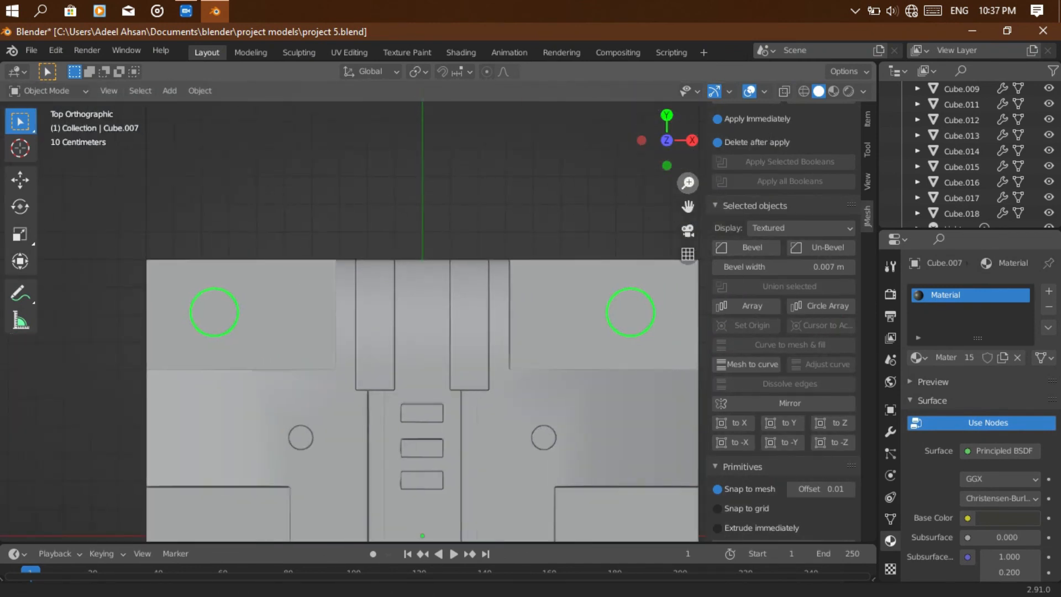
scroll(810, 395, down, 1)
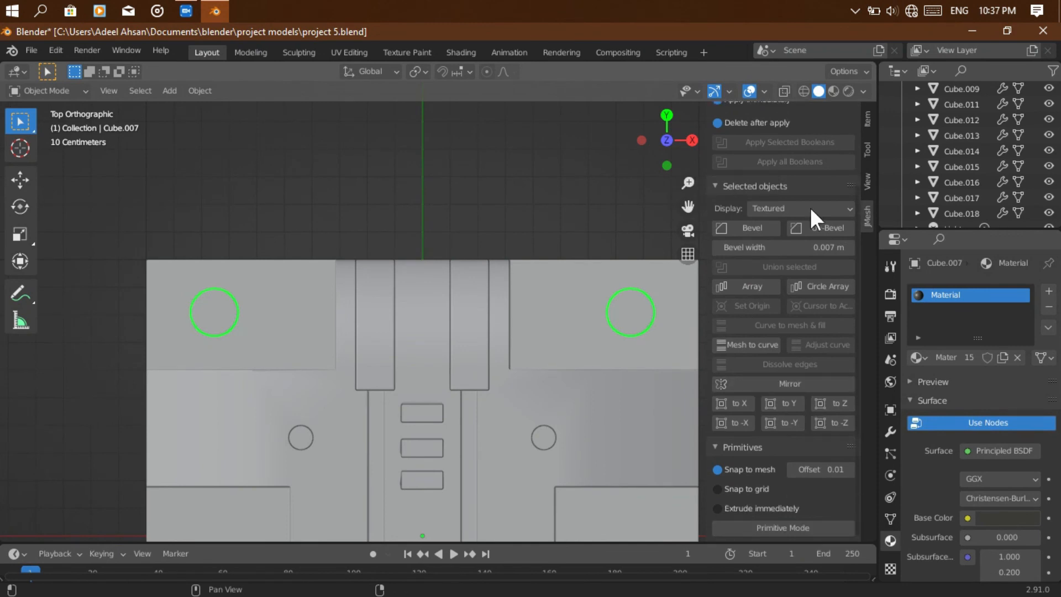
click(848, 90)
click(765, 527)
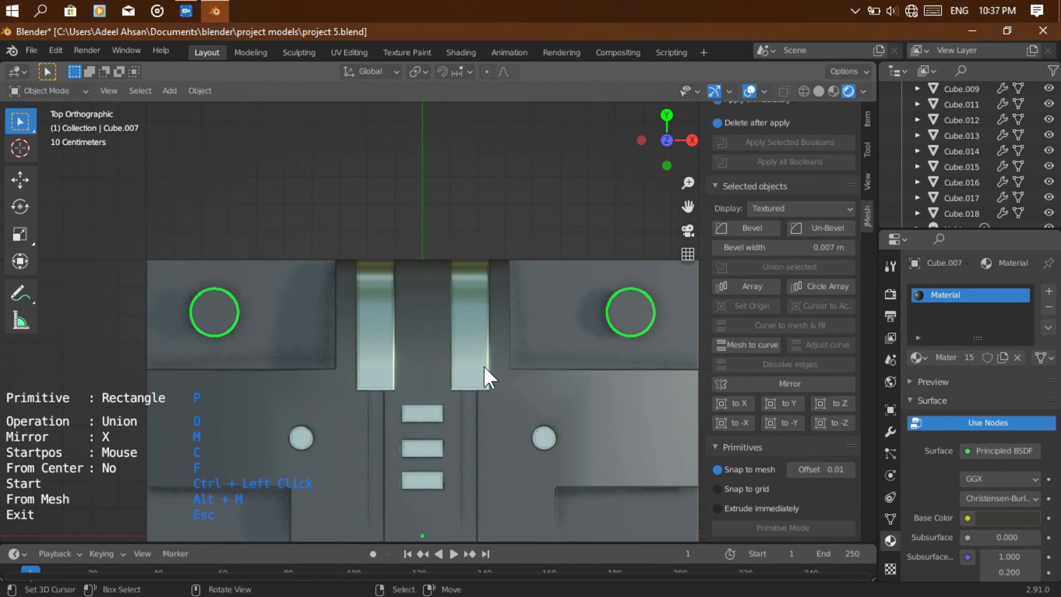
key(p)
key(p)
key(p)
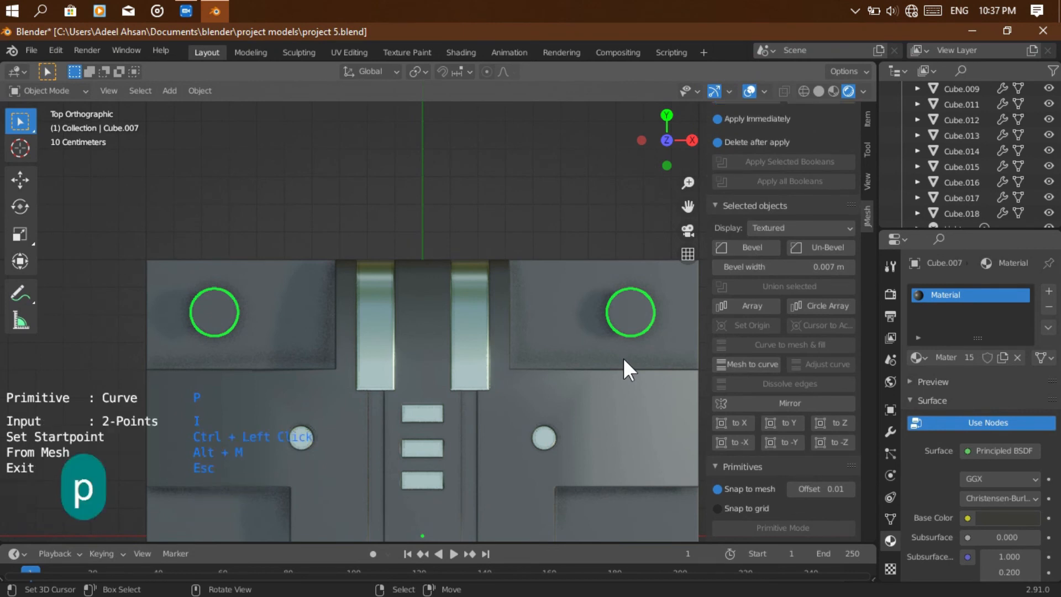
key(o)
key(o)
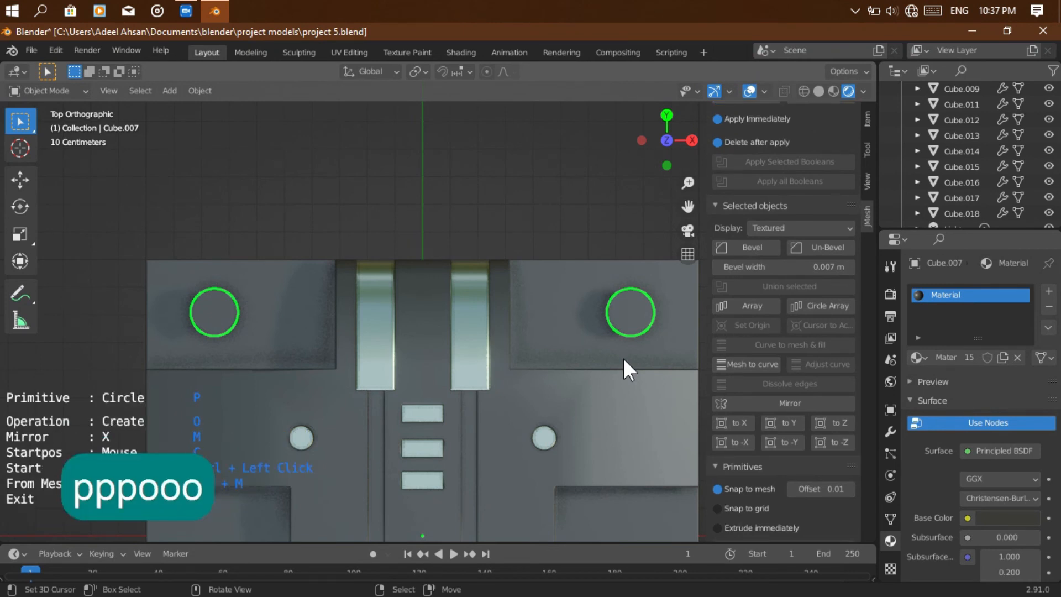
key(o)
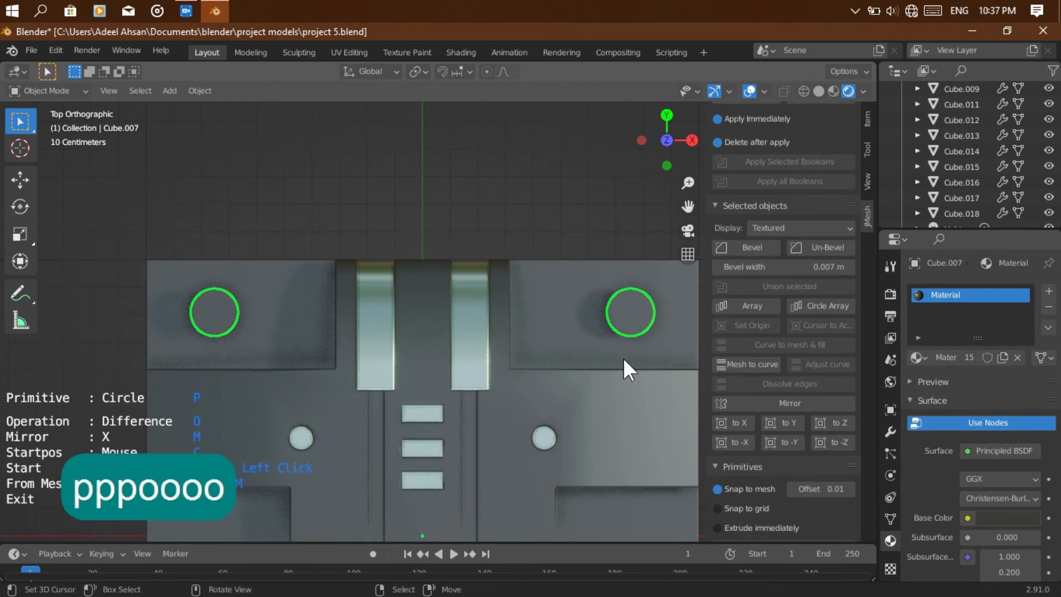
Draw a 32-segment circle centred on the -X side post, smaller than its top and mirrored onto the other post.
click(214, 311)
key(ctrl)
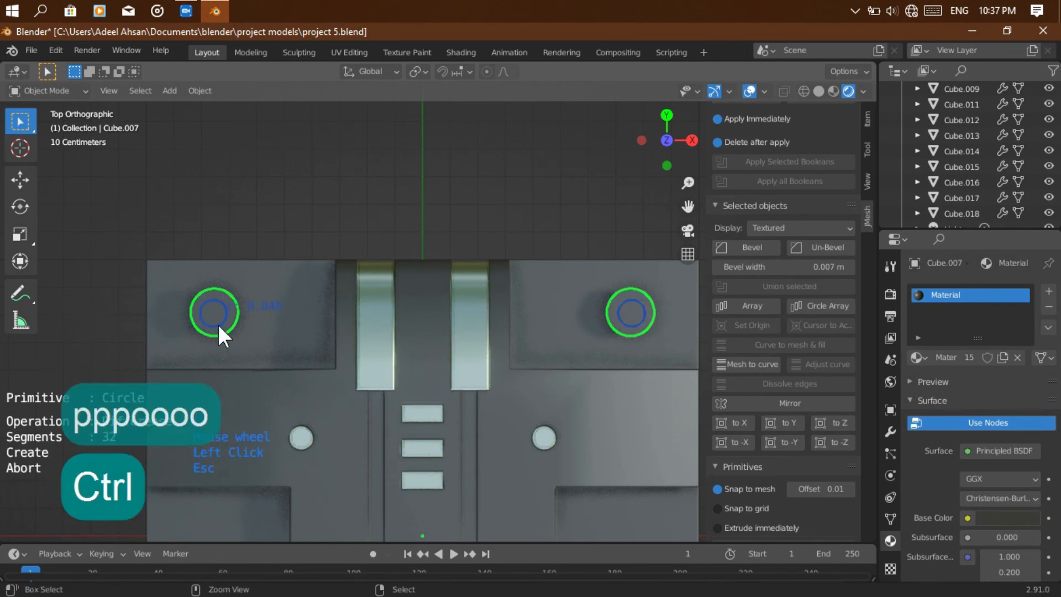
key(ctrl)
click(218, 324)
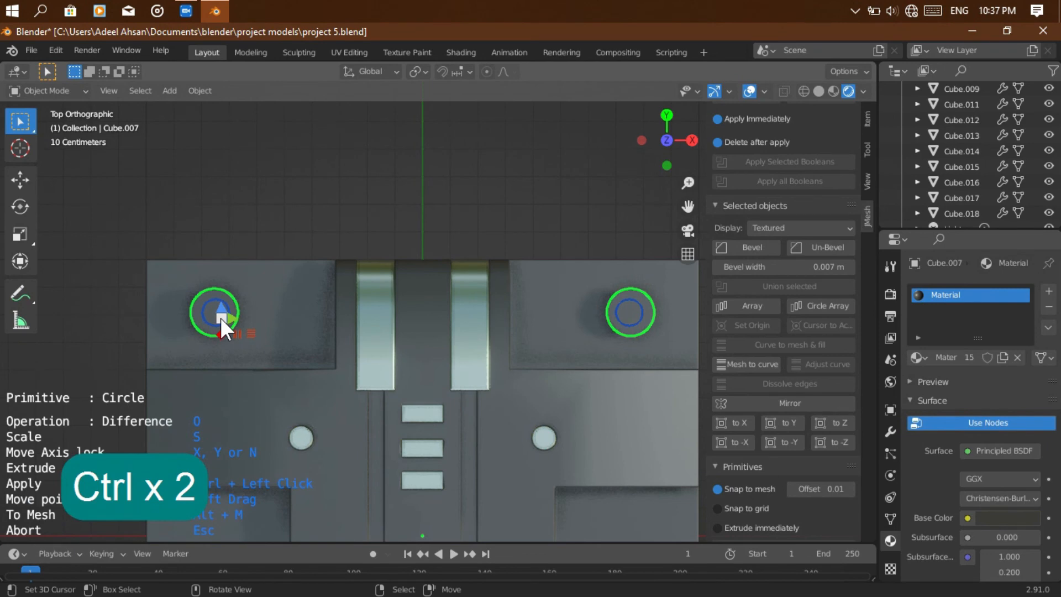
click(219, 317)
Extrude the mirrored circles down through the full height of both posts and apply the Difference cut.
drag(667, 125, 670, 158)
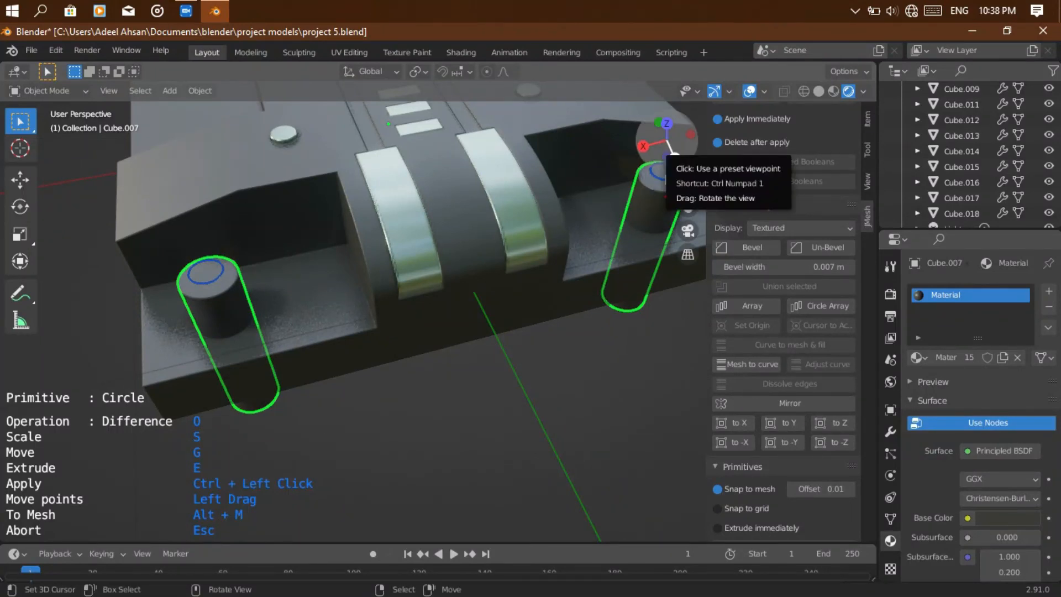
drag(671, 153, 643, 95)
drag(650, 142, 663, 147)
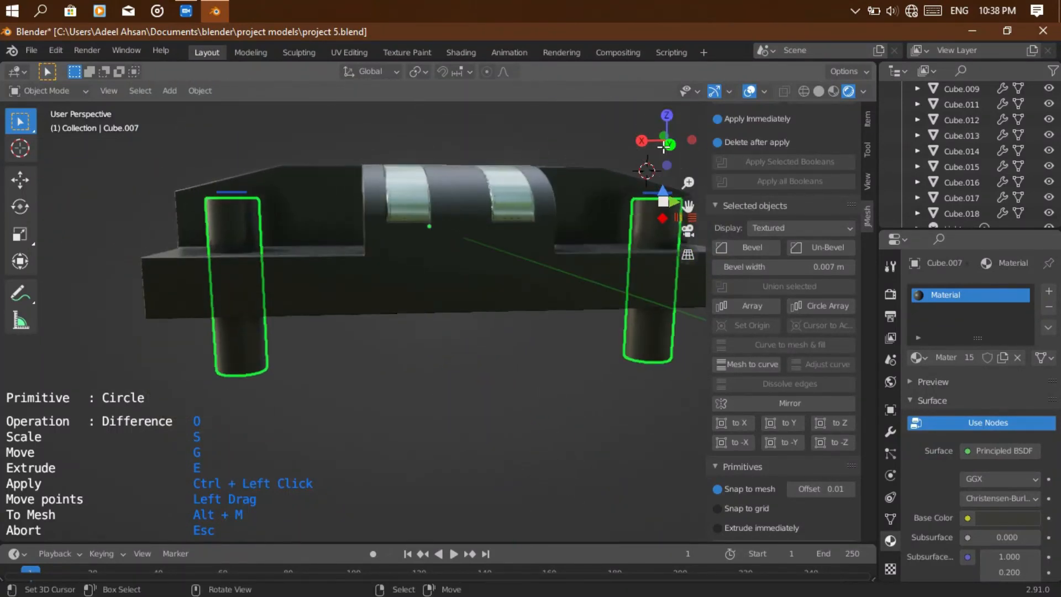
key(e)
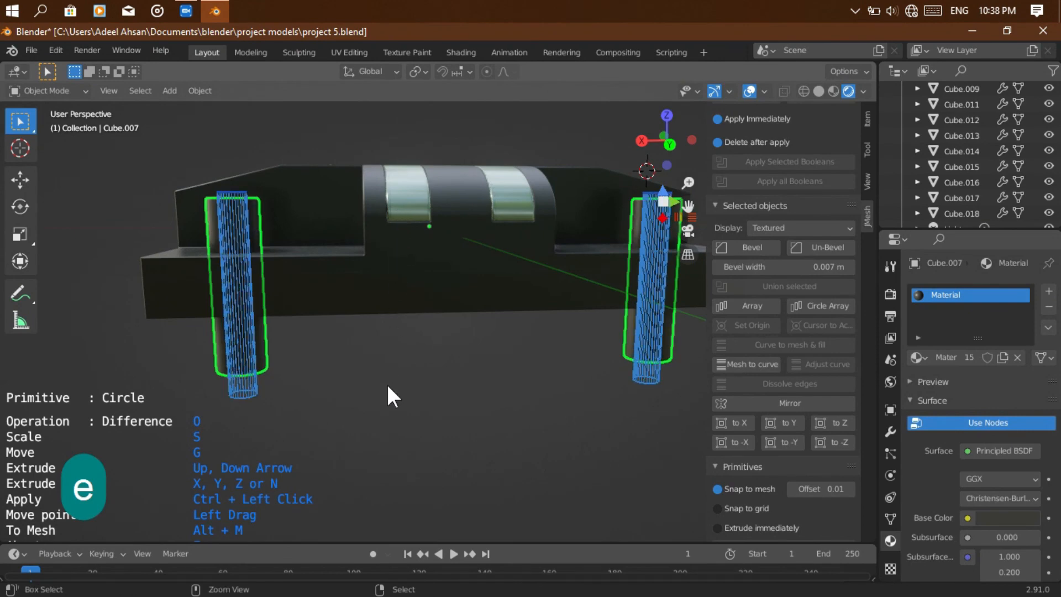
mouse_move(670, 142)
mouse_down()
mouse_move(741, 163)
mouse_move(796, 226)
mouse_move(667, 143)
mouse_up()
key(Escape)
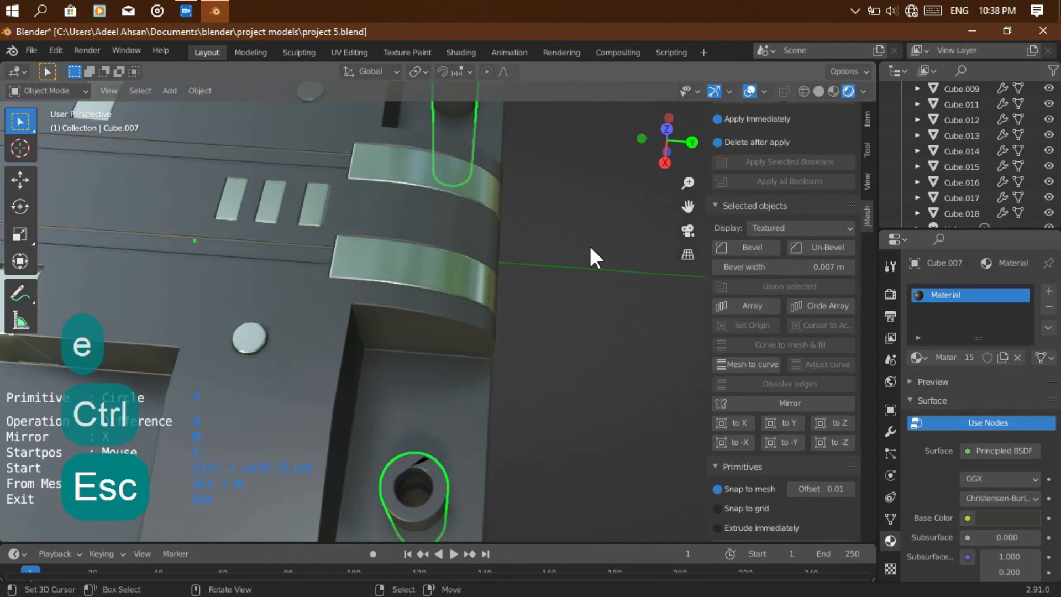
right_click(588, 270)
Try to delete the distorted narrow face on the +X side post's top ring in Edit Mode, and undo the deletion.
drag(666, 148, 562, 133)
key(Tab)
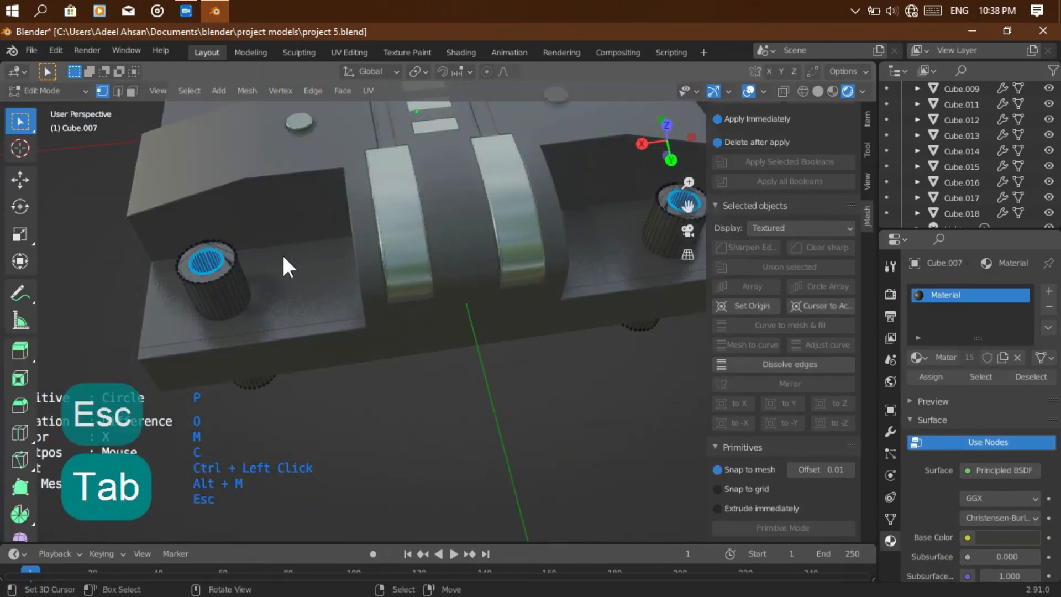
drag(687, 205, 912, 185)
drag(688, 183, 689, 99)
drag(687, 206, 671, 299)
drag(688, 182, 688, 150)
mouse_move(689, 202)
mouse_down()
mouse_move(689, 309)
mouse_move(691, 207)
mouse_up()
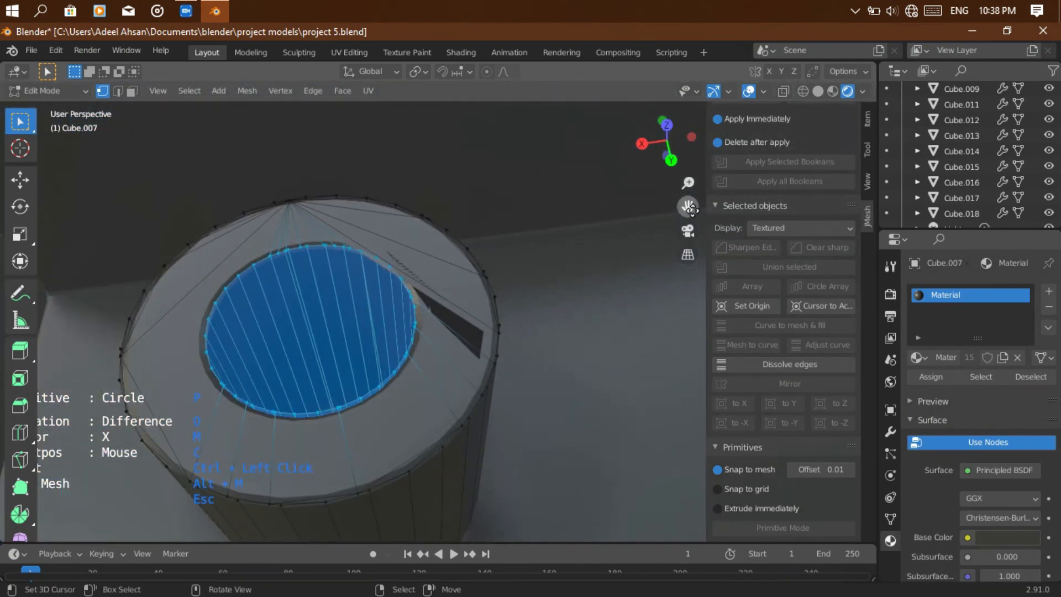
click(130, 90)
click(496, 327)
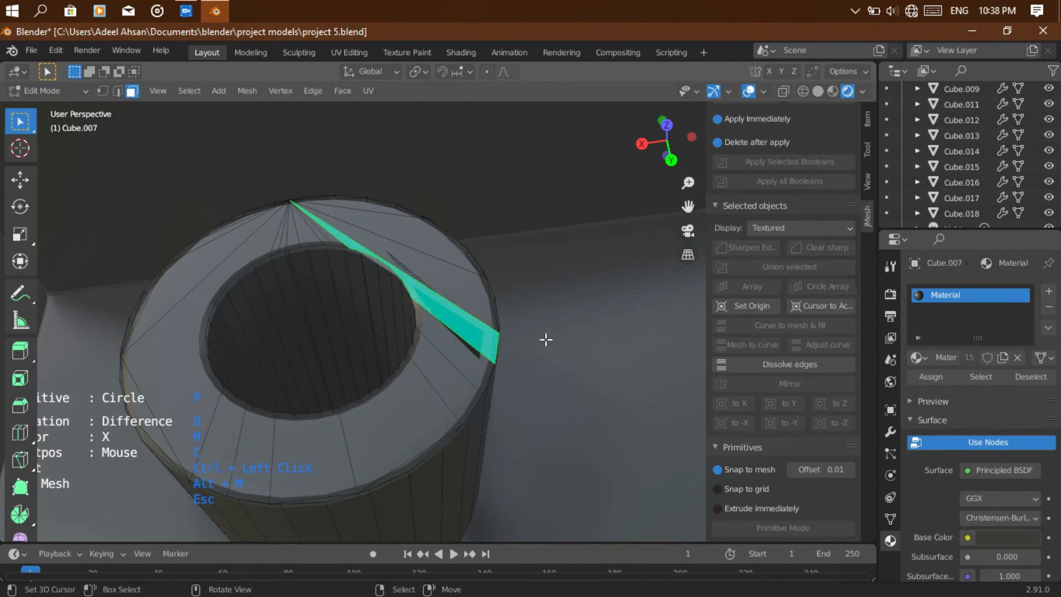
key(Delete)
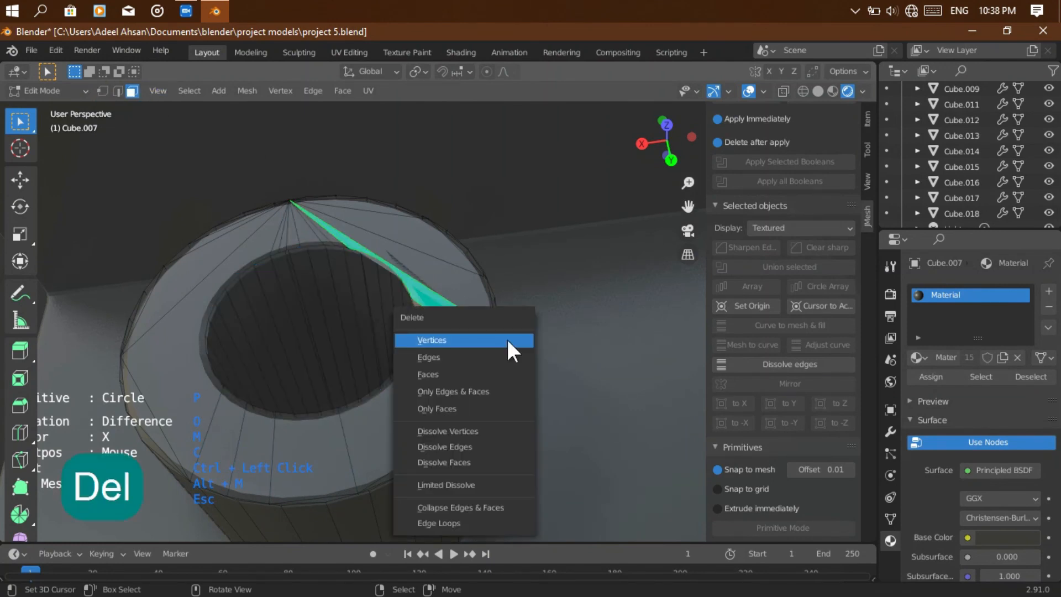
click(512, 373)
mouse_move(670, 153)
mouse_down()
mouse_move(682, 147)
mouse_move(666, 152)
mouse_up()
key(ctrl+z)
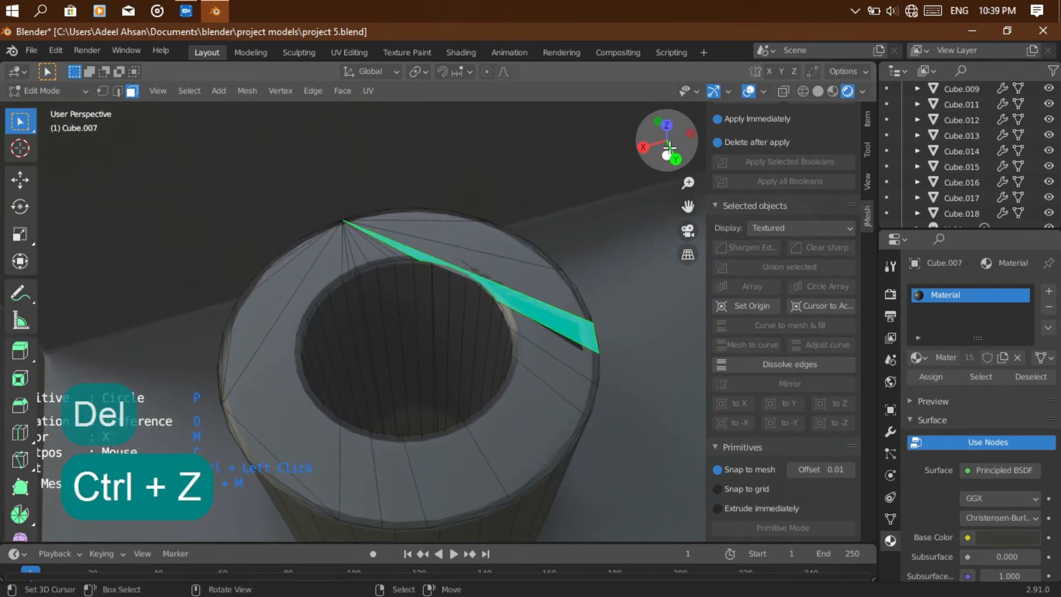
key(ctrl+z)
key(ctrl+z)
key(ctrl+z)
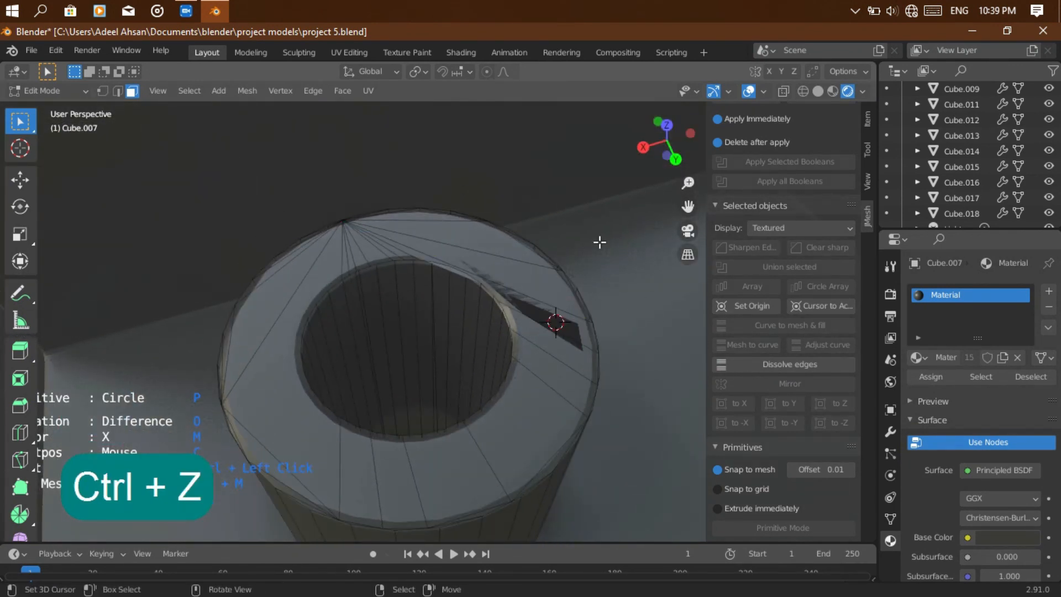
Undo the last edit, return to Object Mode and apply JMesh Un-Bevel to the bored side posts.
click(890, 518)
key(ctrl+z)
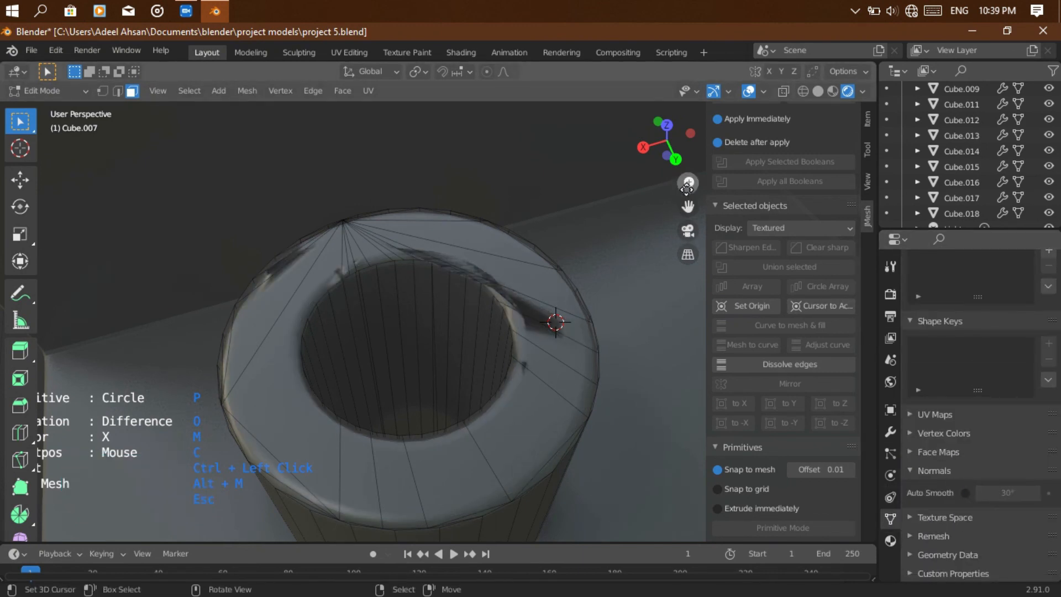
right_click(591, 342)
key(Tab)
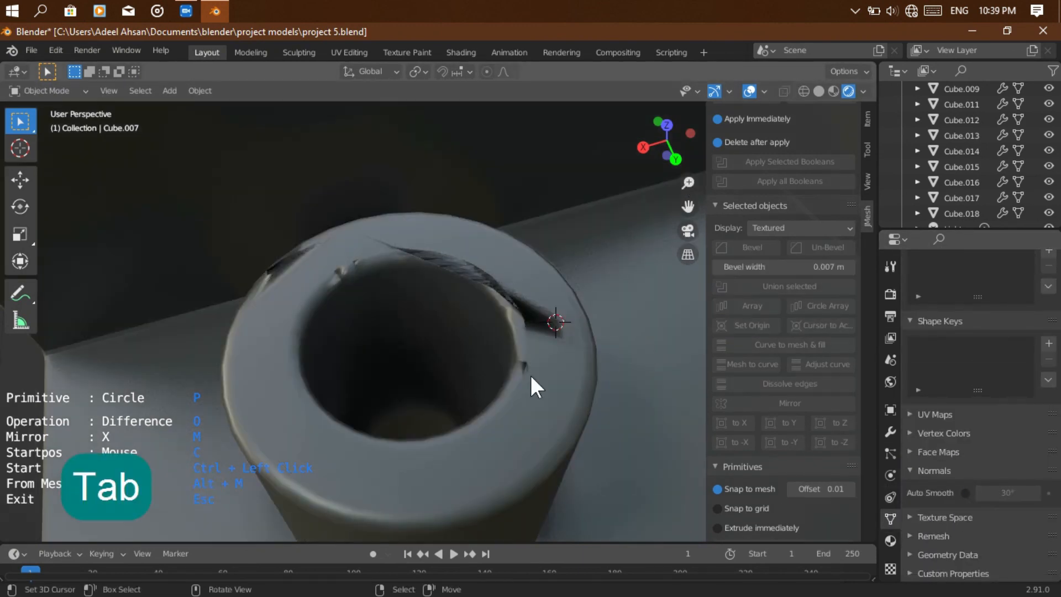
right_click(530, 376)
click(801, 247)
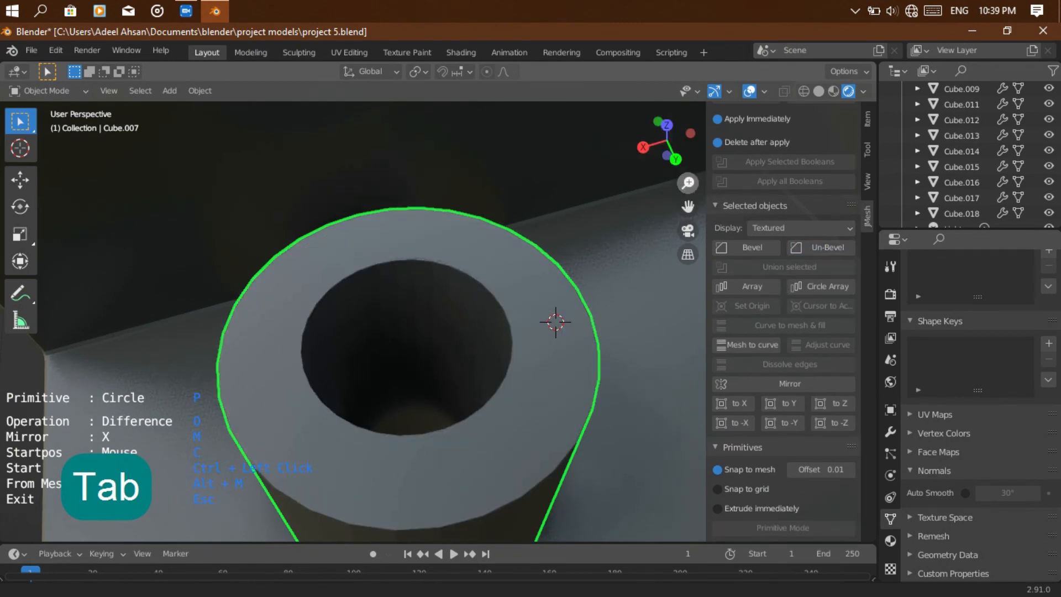
Shade the two bored side posts smooth and enable Auto Smooth at 30°.
scroll(693, 171, down, 10)
drag(683, 197, 473, 307)
drag(659, 142, 874, 131)
drag(663, 145, 599, 420)
key(w)
click(565, 329)
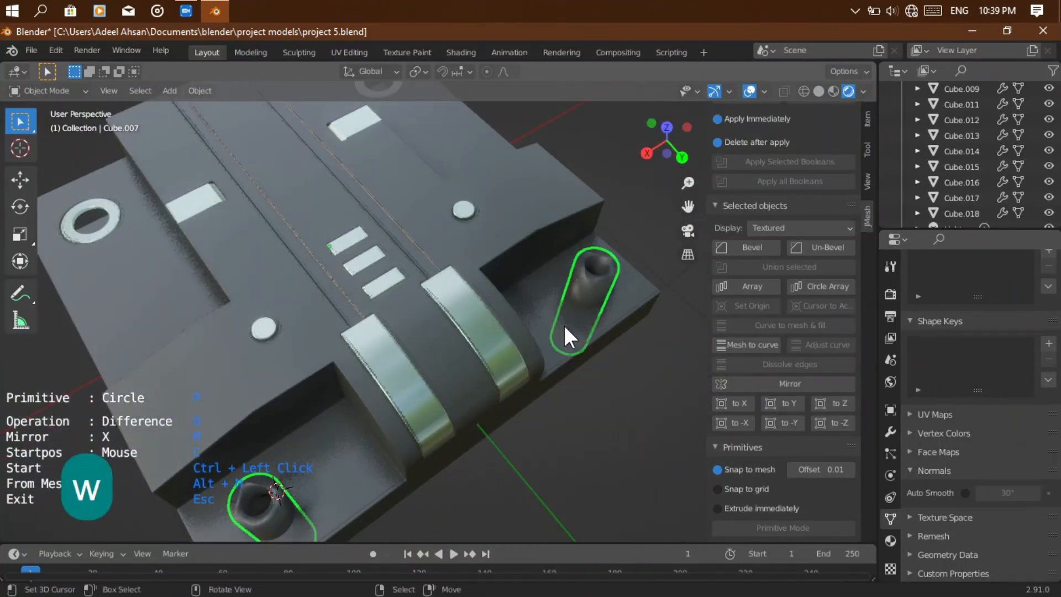
click(965, 492)
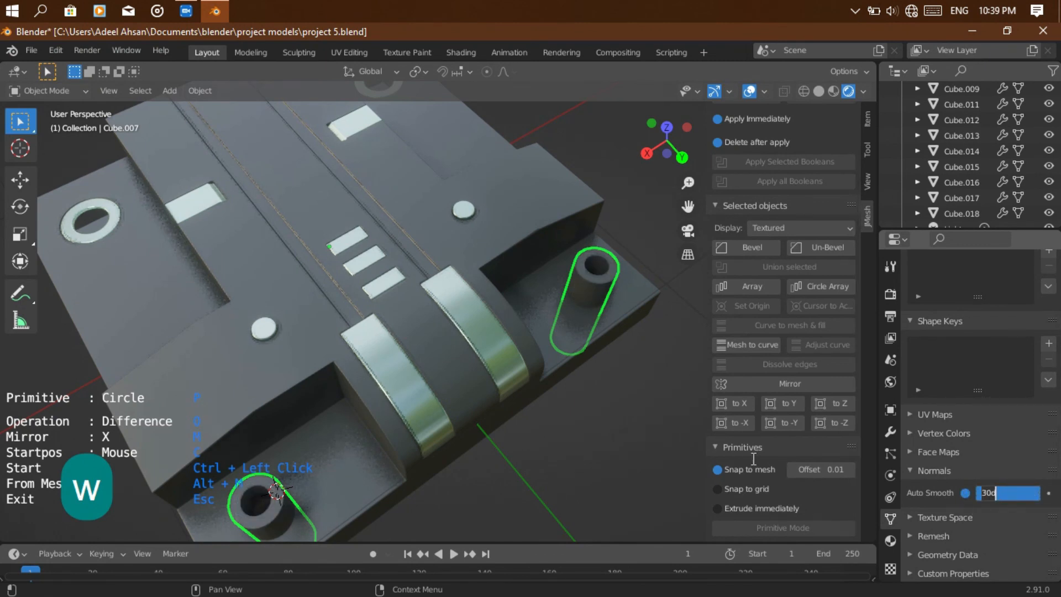
click(498, 413)
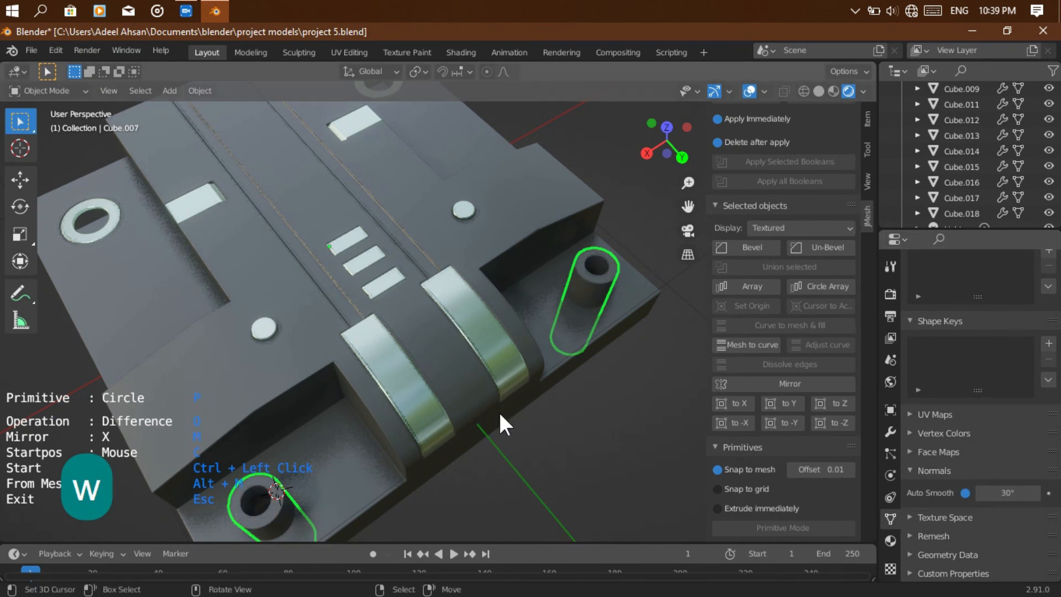
Apply a JMesh bevel of 0.007 m width to the main body, and deselect it.
click(483, 281)
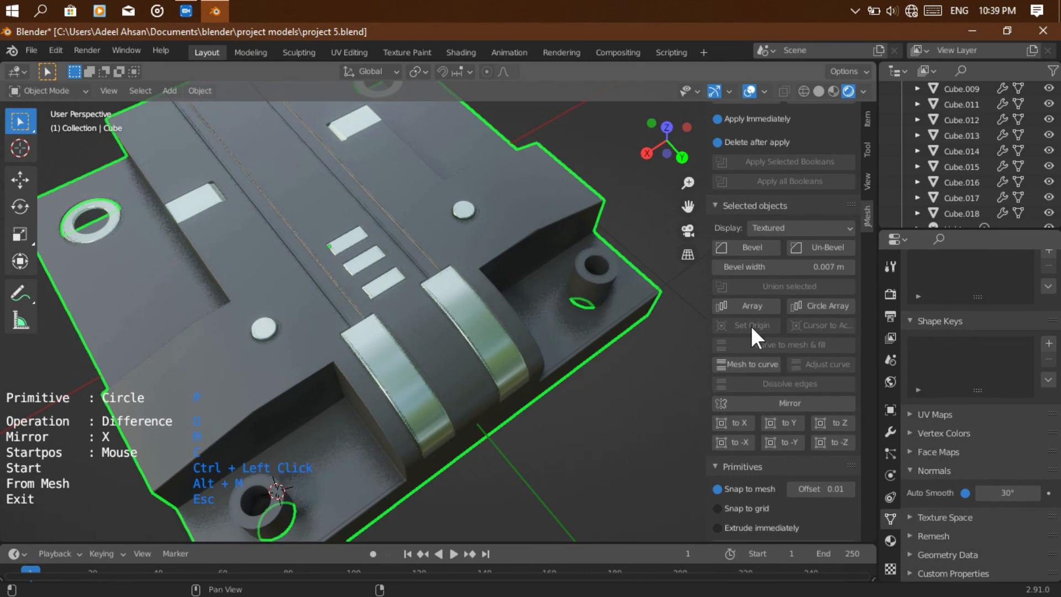
click(732, 249)
click(421, 395)
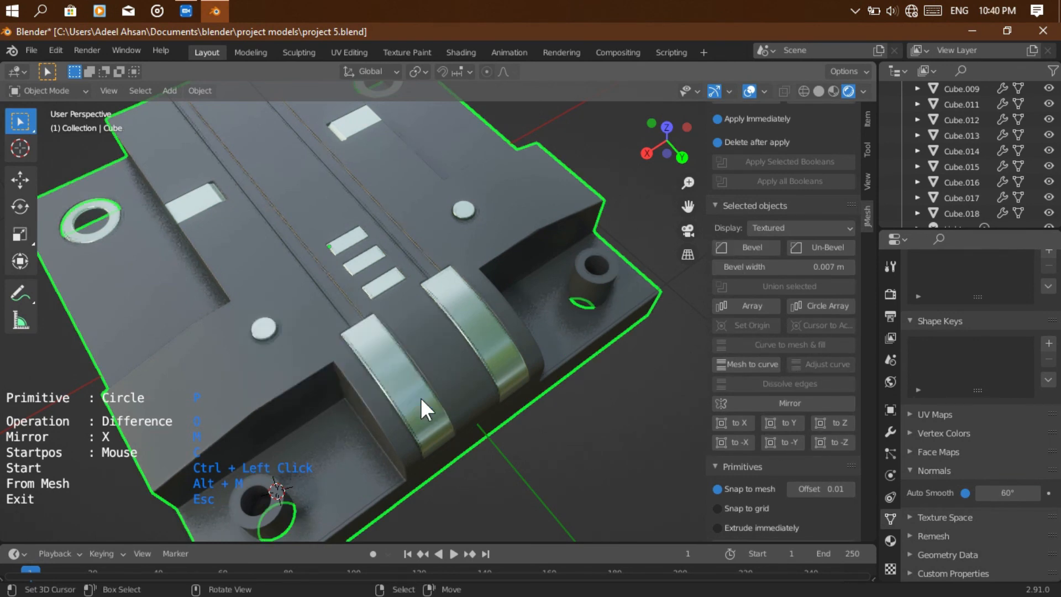
drag(668, 143, 685, 237)
drag(688, 182, 646, 362)
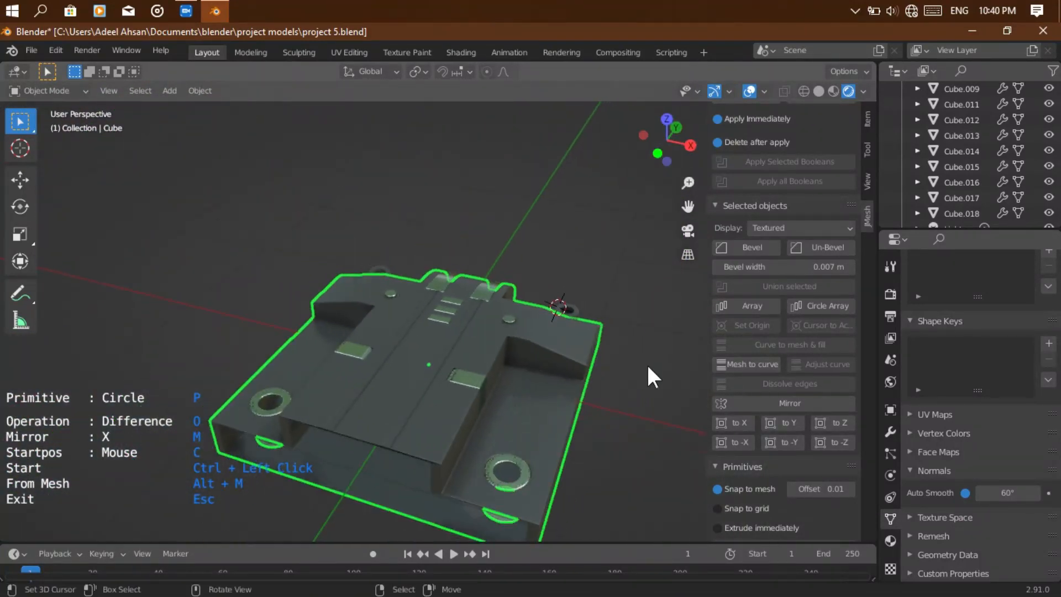
click(646, 366)
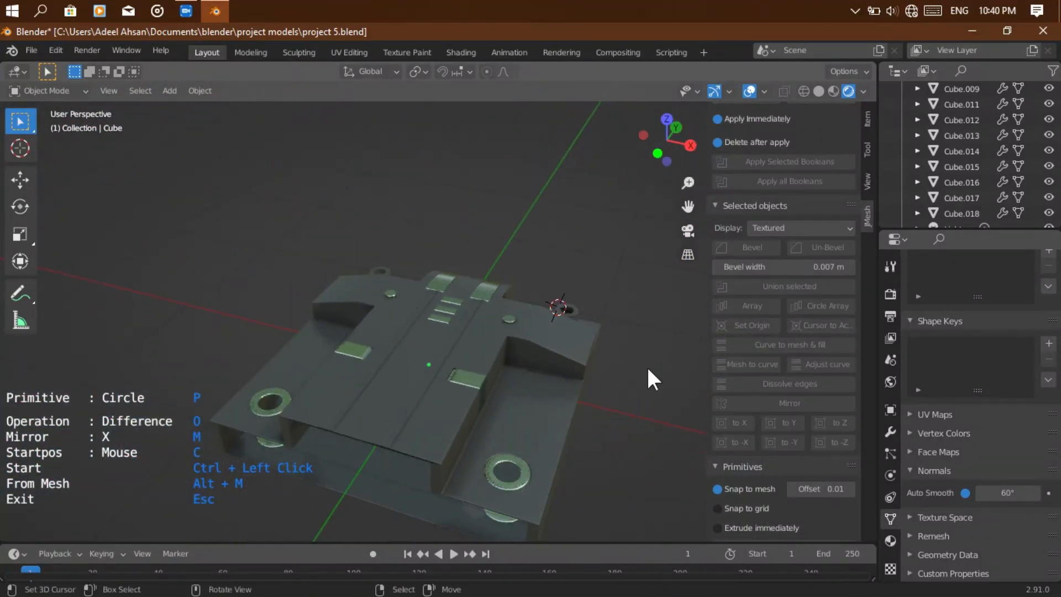
In the right view, select all parts of the model and move them up along Z until the body's underside rests at ground level.
click(691, 146)
drag(231, 208, 575, 443)
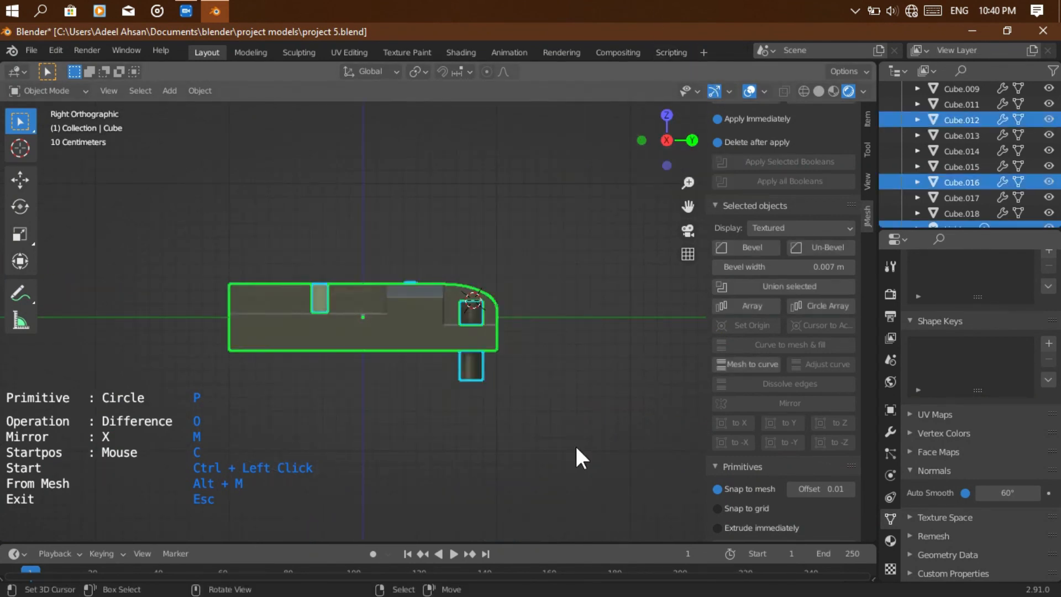
key(g)
key(z)
click(577, 423)
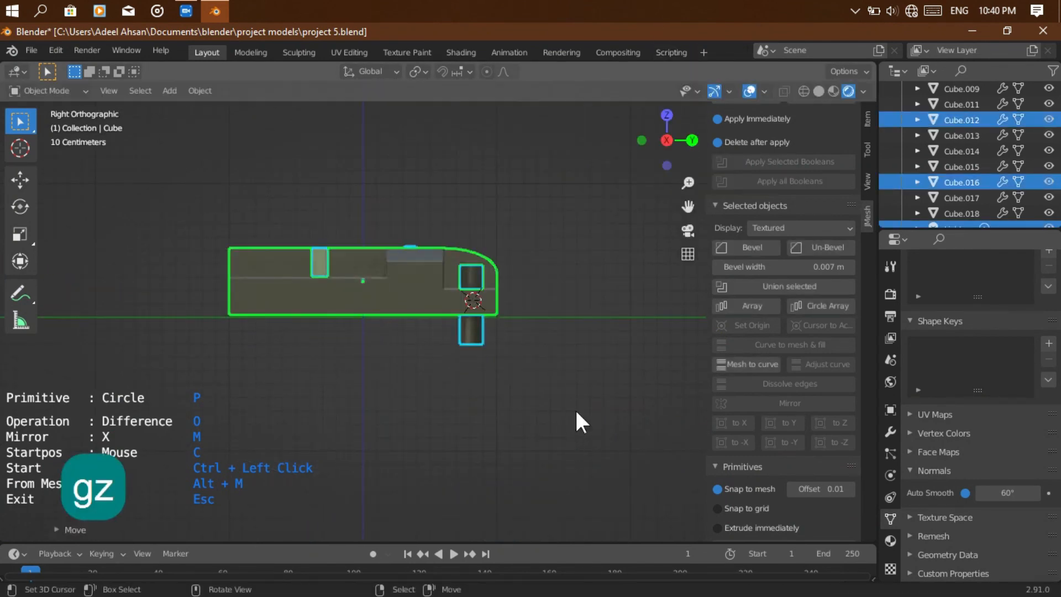
click(686, 319)
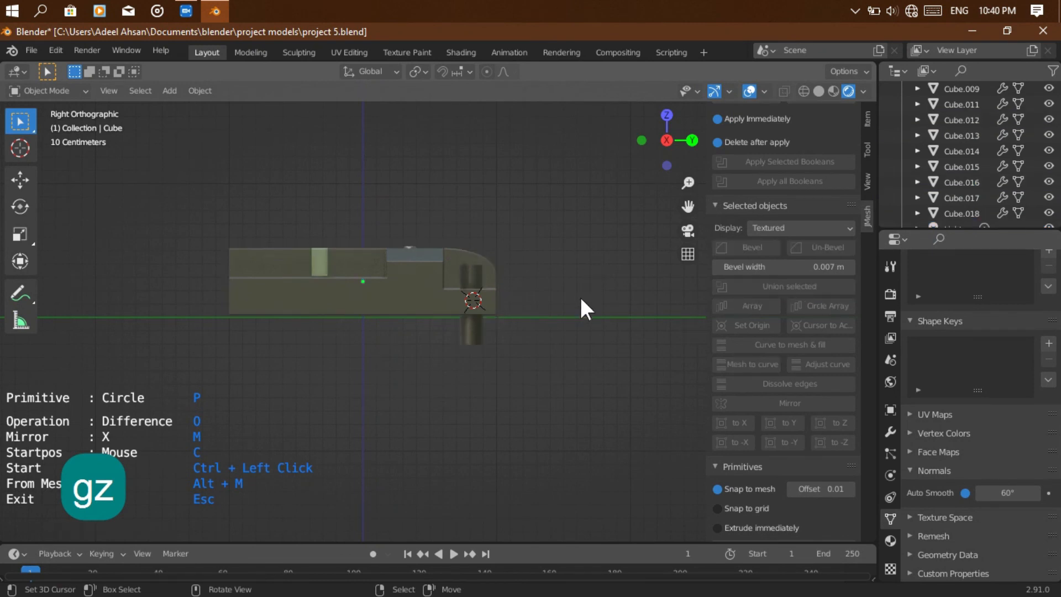
Add a mesh plane and move it down to ground level at the body's underside.
key(shift+a)
mouse_move(466, 254)
click(536, 248)
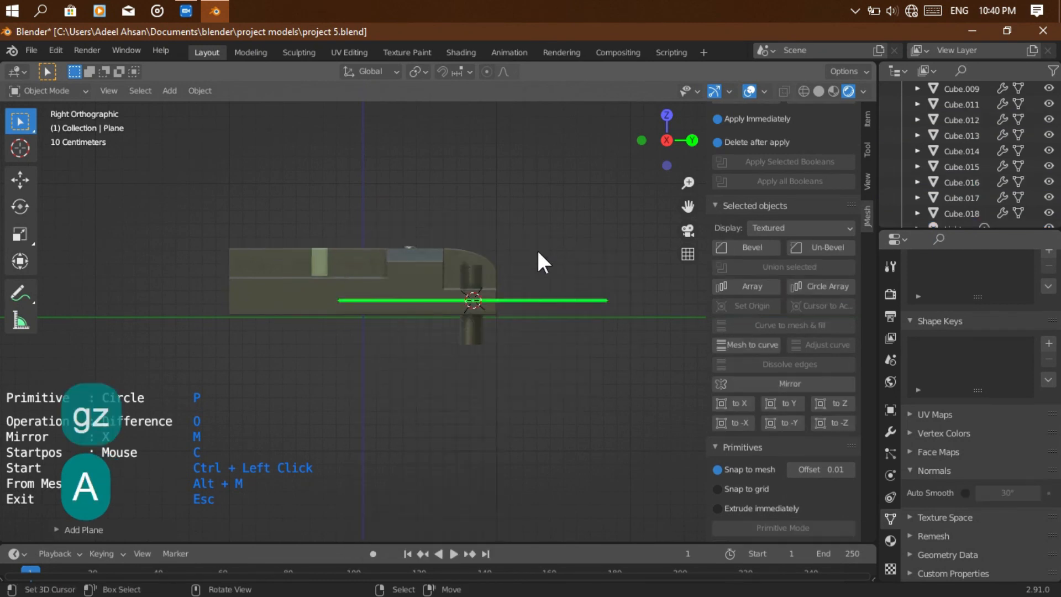
key(g)
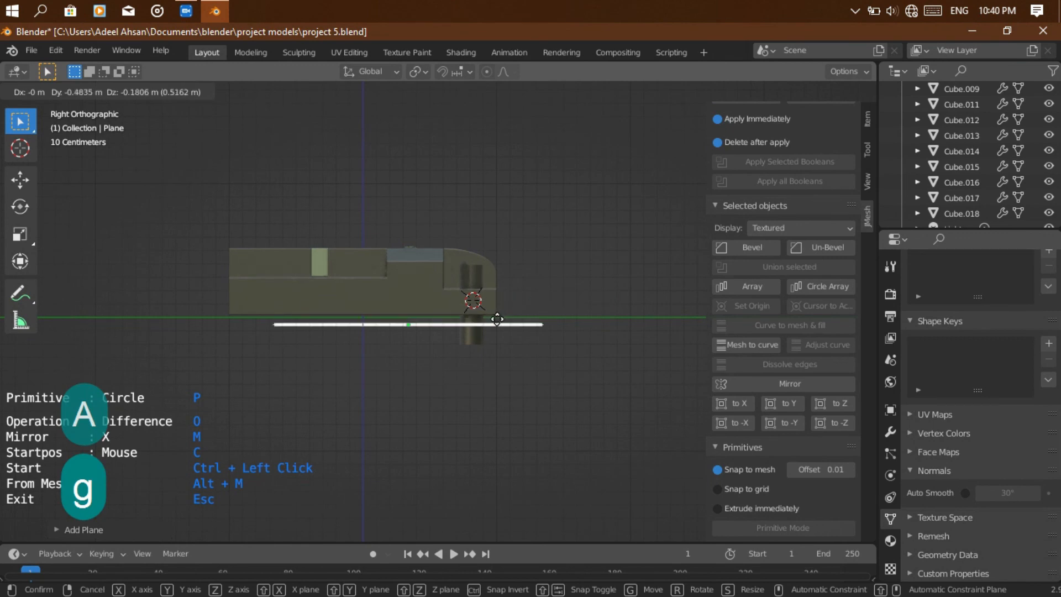
click(473, 317)
In the top view, move the plane to align it with the body's square footprint.
mouse_move(671, 135)
mouse_down()
mouse_move(641, 149)
mouse_move(664, 149)
mouse_up()
drag(689, 182, 689, 221)
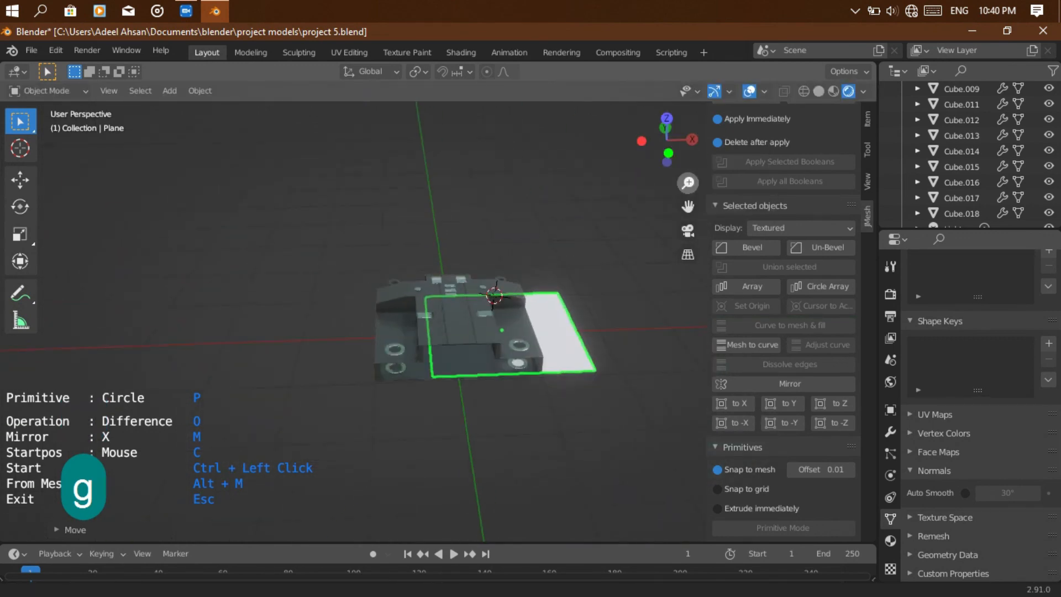
click(666, 117)
key(g)
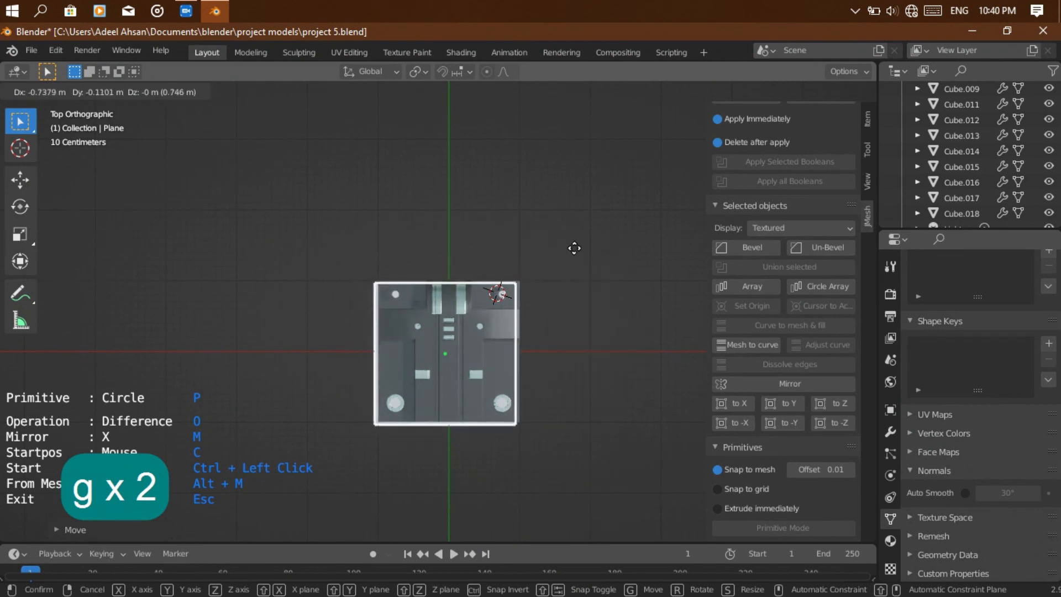
click(577, 247)
click(578, 247)
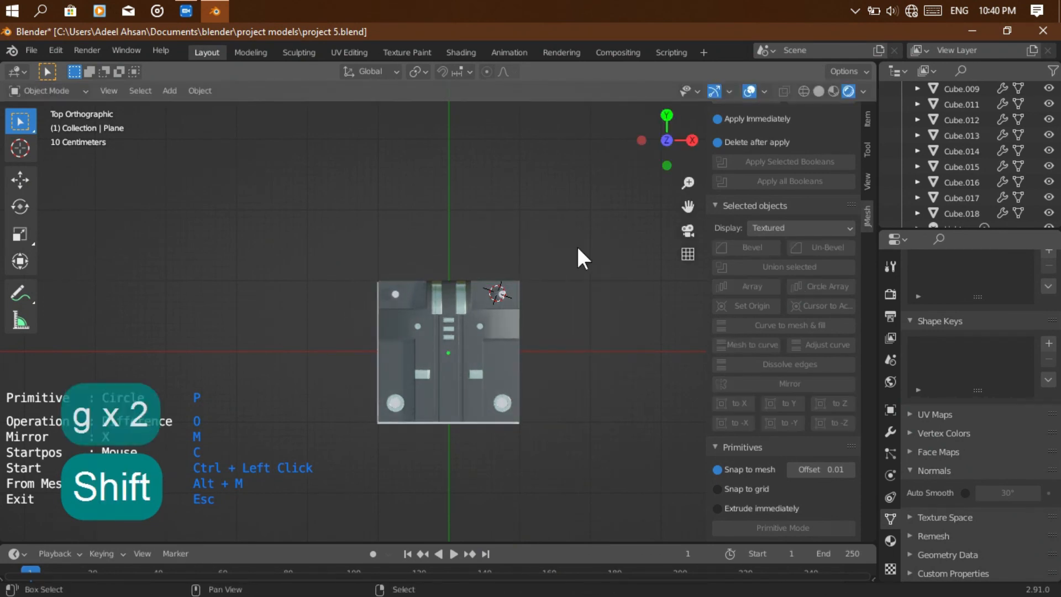
Snap the 3D cursor to the world origin.
key(shift+s)
key(shift+1)
right_click(448, 423)
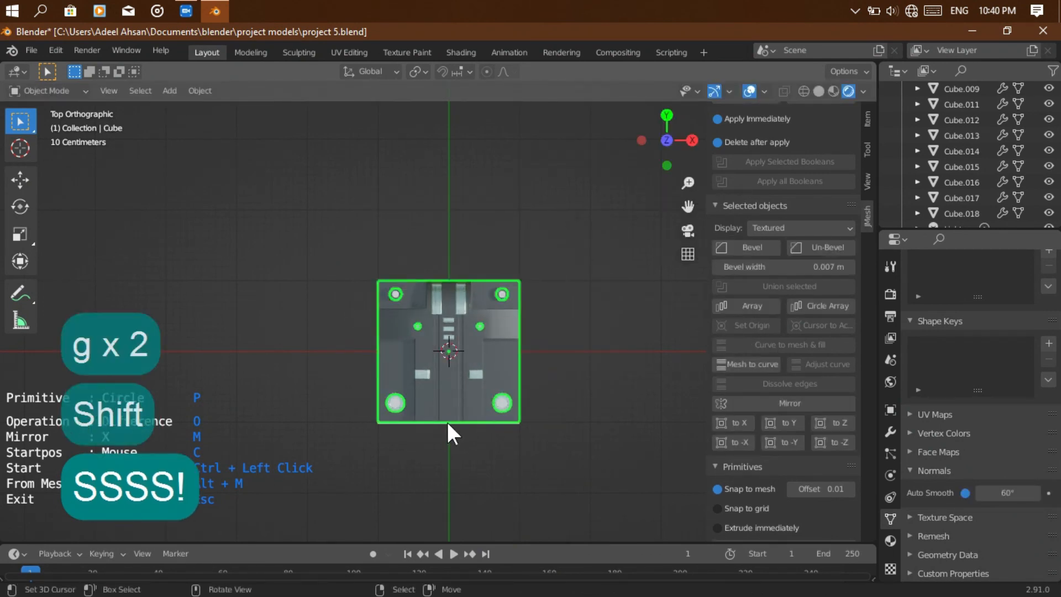
key(Escape)
Select the plane beneath the body and apply Set Origin with Geometry to Origin.
drag(656, 142, 652, 11)
right_click(439, 288)
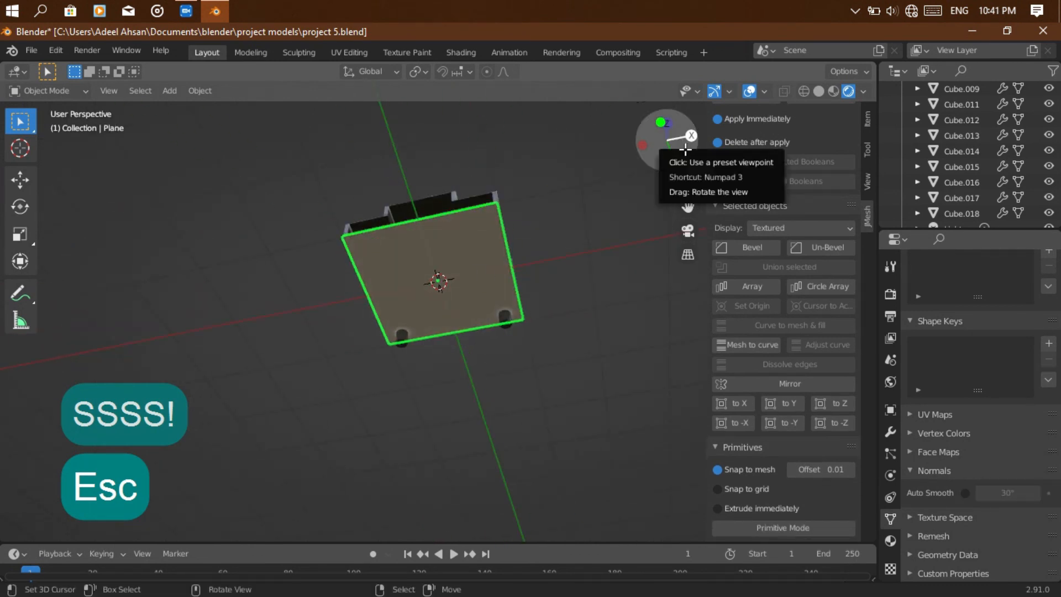
drag(674, 146, 670, 177)
click(204, 94)
mouse_move(213, 124)
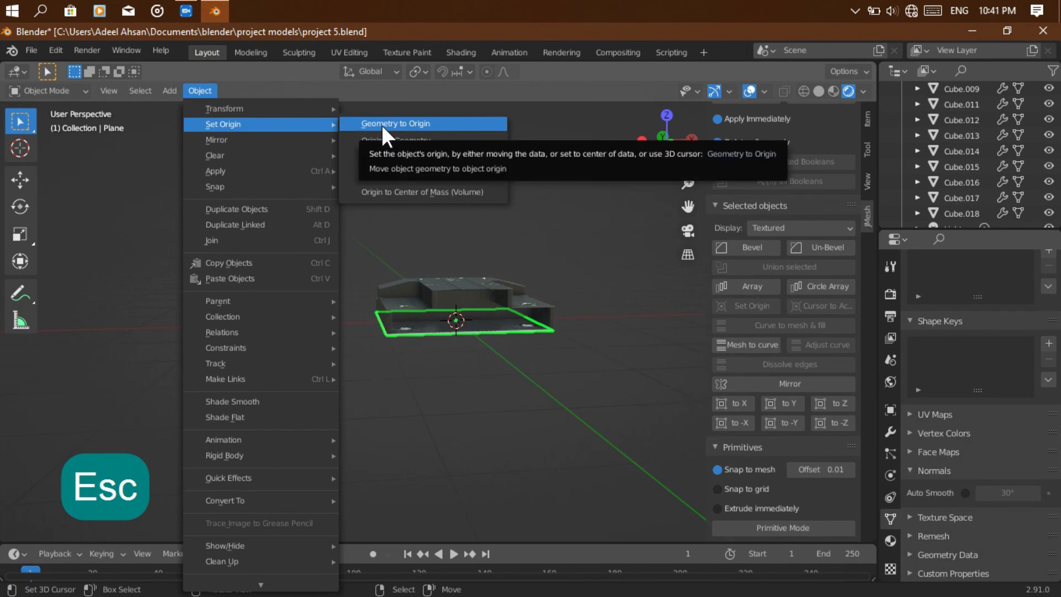
click(397, 130)
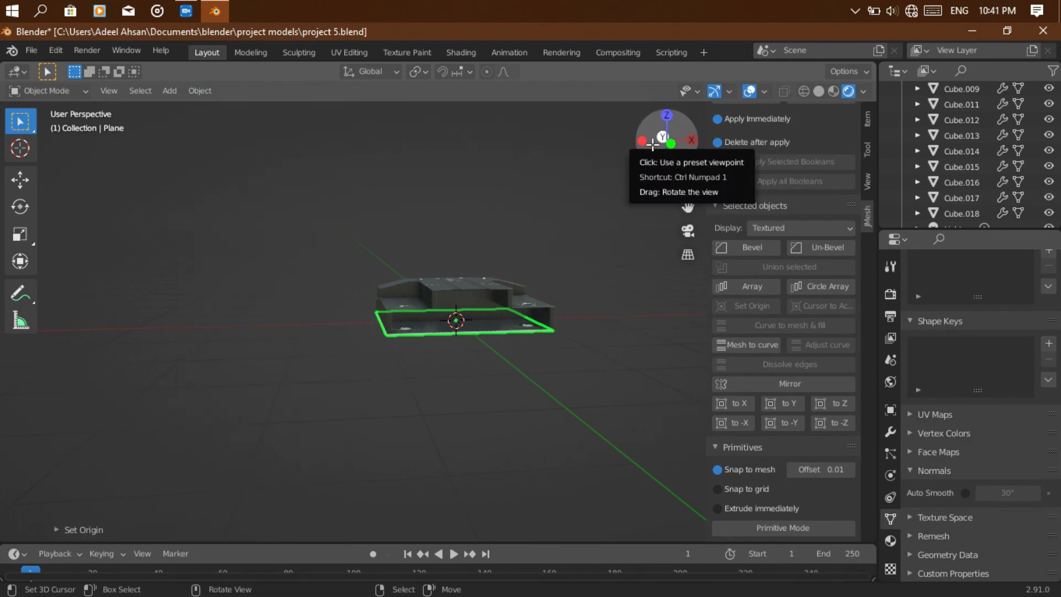
Scale the plane up evenly to a little over twice the body's width as a floor.
drag(666, 130, 546, 316)
key(s)
click(689, 325)
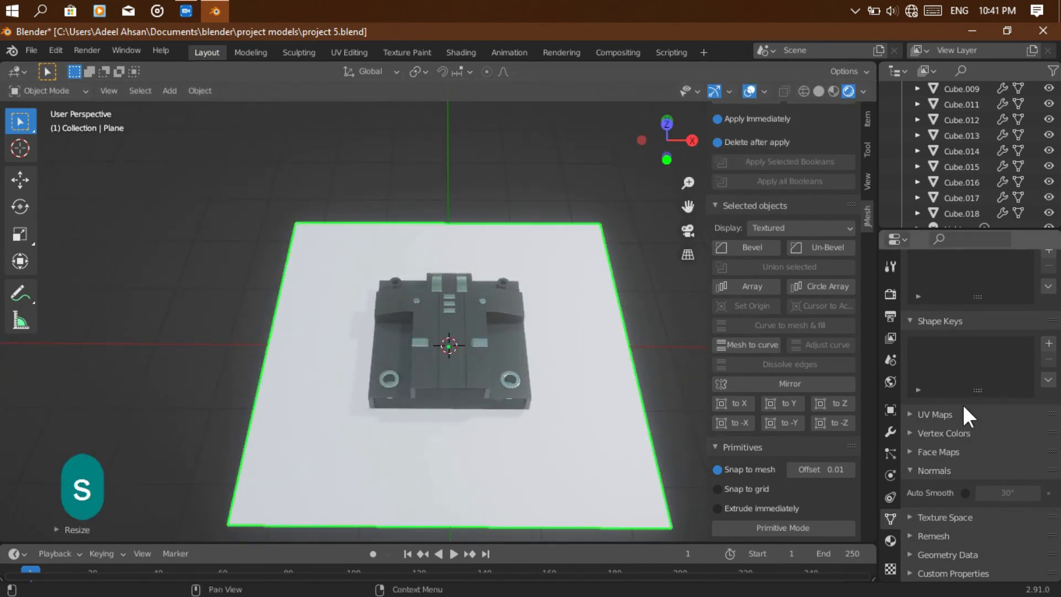
Assign the existing light green metallic Material.001 to the floor plane.
click(891, 541)
click(918, 357)
click(834, 395)
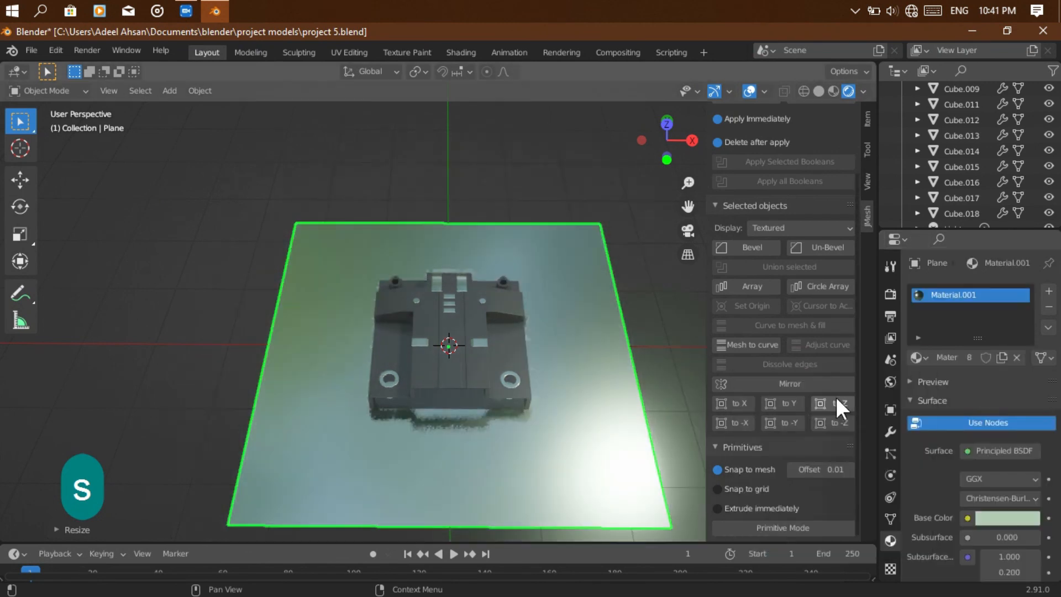
mouse_move(668, 139)
mouse_down()
mouse_move(679, 128)
mouse_move(659, 149)
mouse_move(664, 128)
mouse_move(668, 140)
mouse_up()
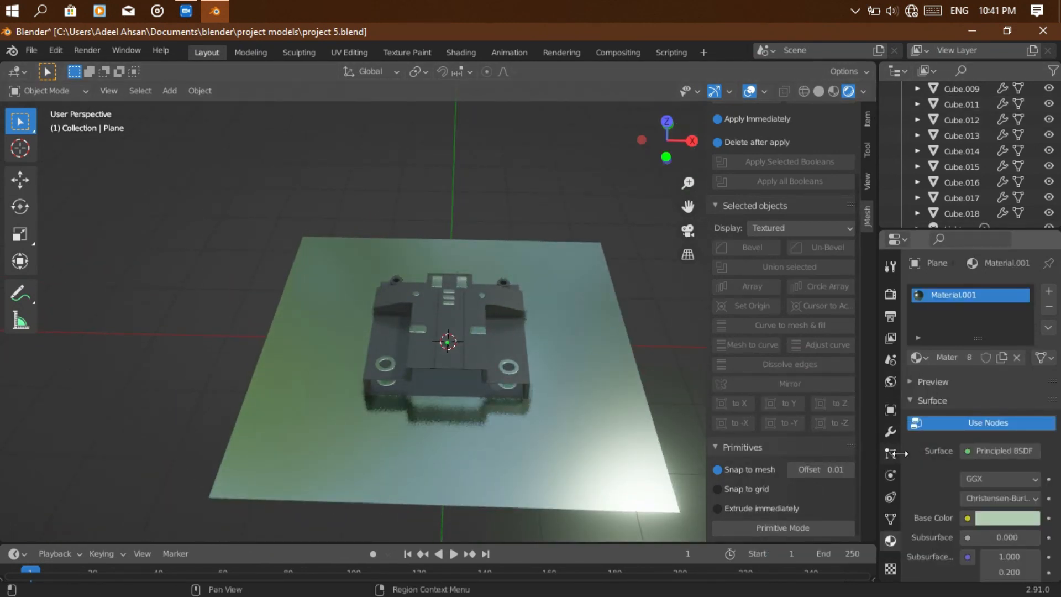
scroll(887, 368, down, 1)
click(889, 376)
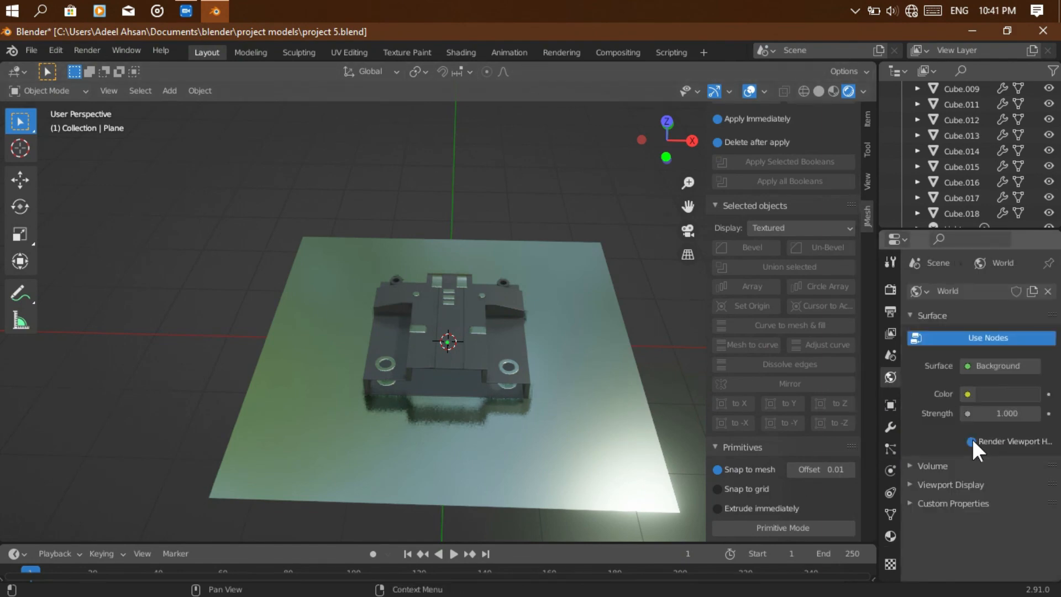
click(185, 11)
click(784, 114)
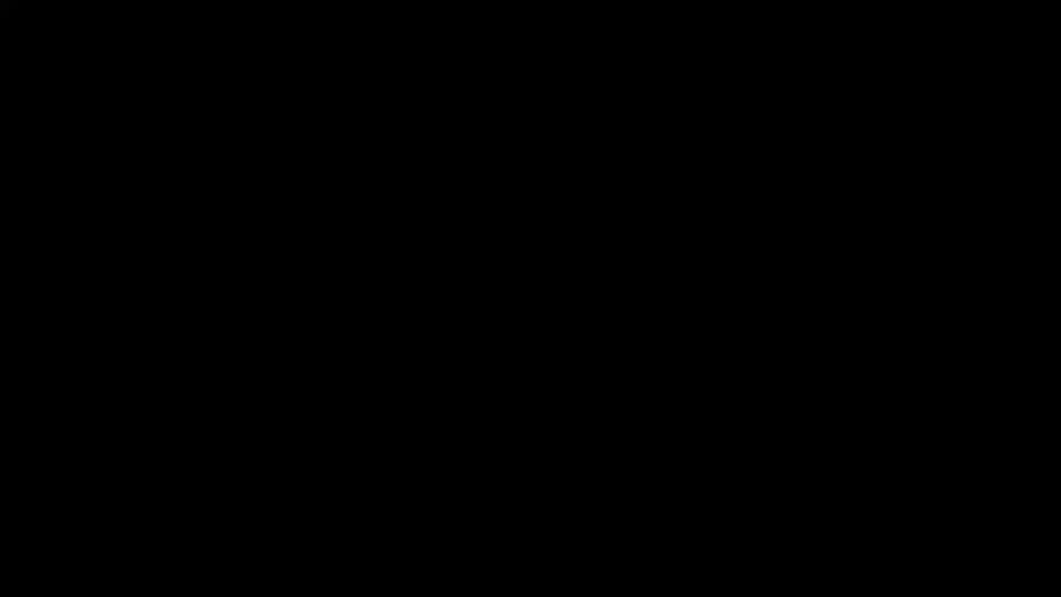